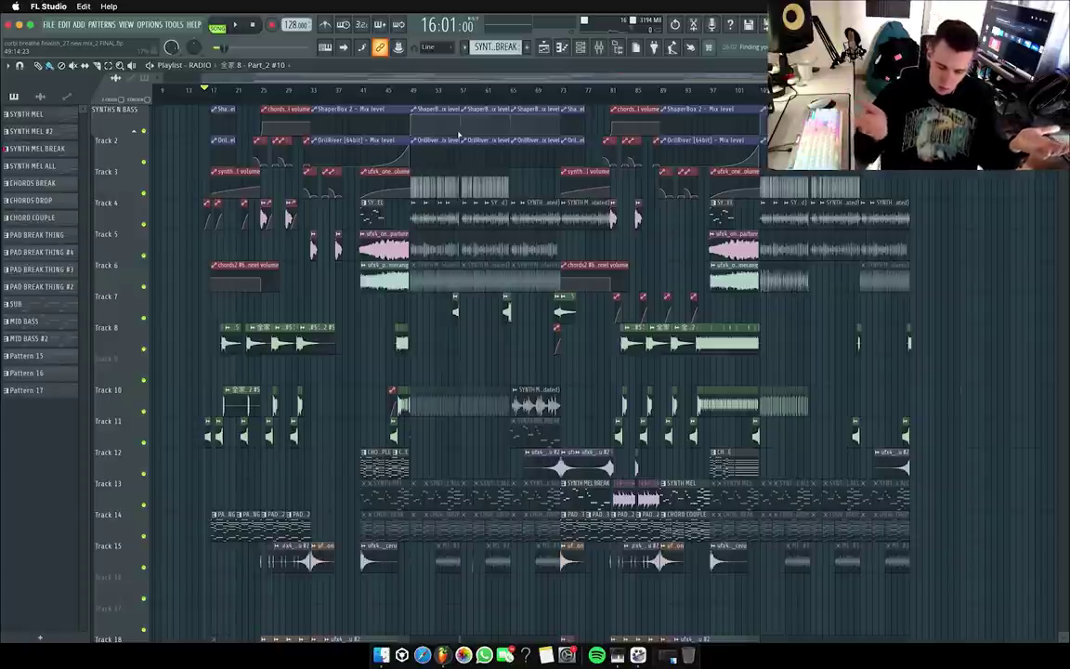
Review the RADIO arrangement's tracks and switch the playlist to the EXTENDED arrangement.
scroll(565, 367, down, 10)
scroll(569, 373, down, 13)
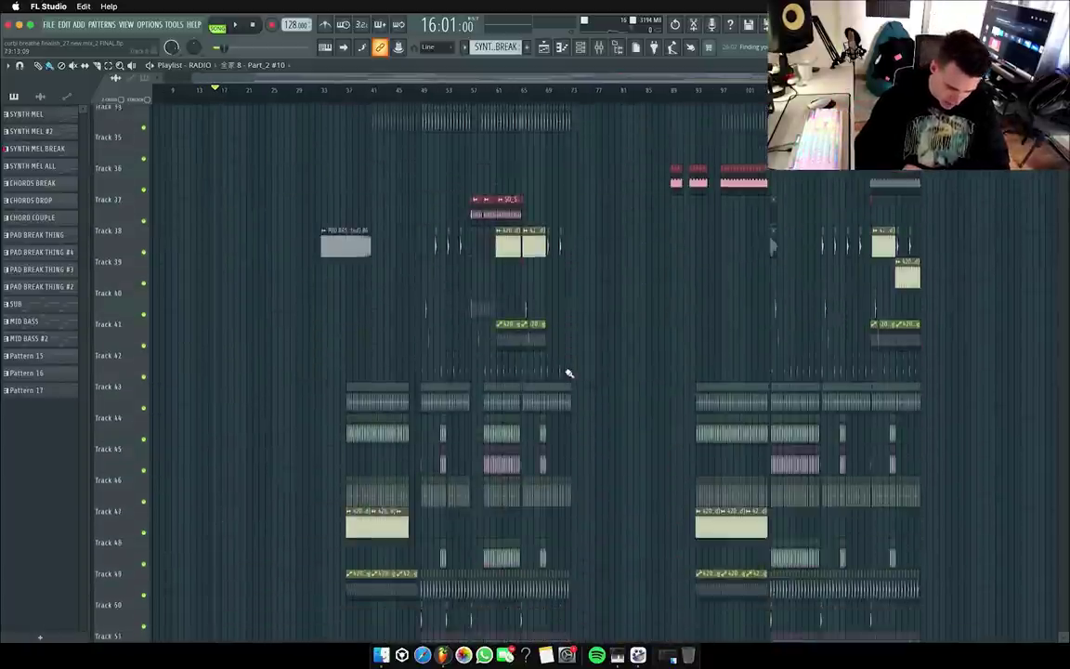
scroll(569, 373, up, 17)
scroll(568, 373, up, 5)
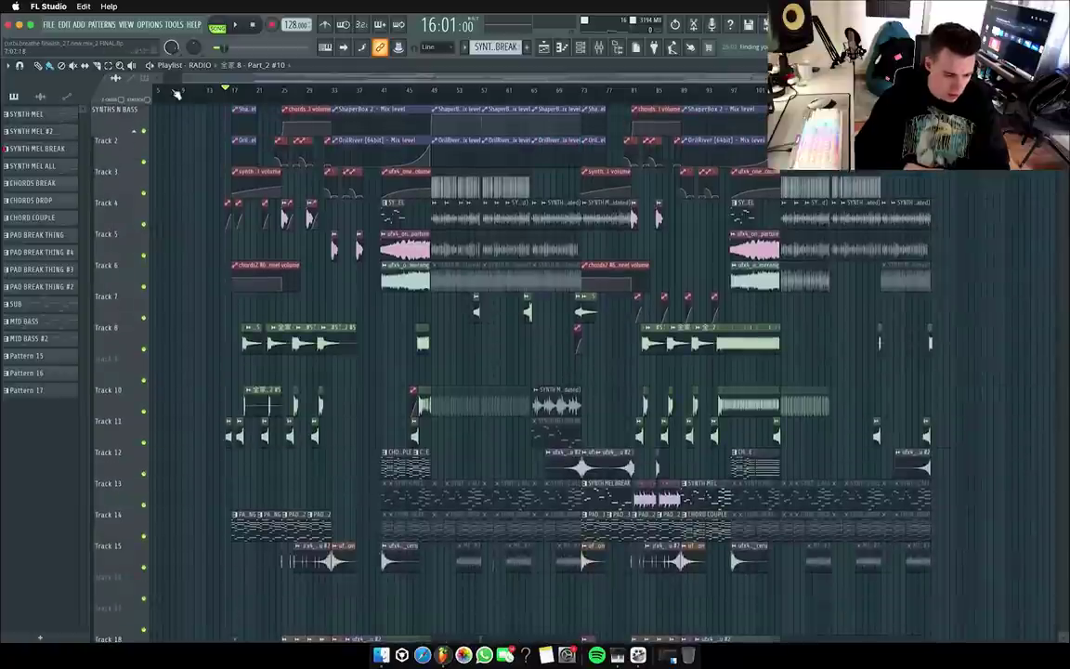
click(186, 65)
click(214, 105)
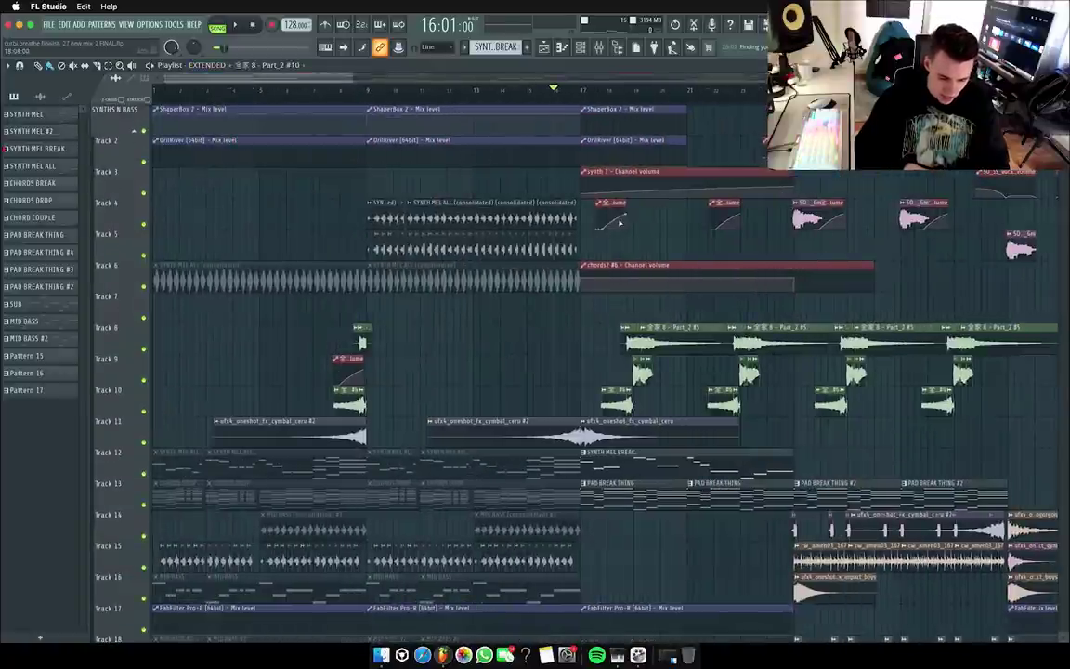
Look over the EXTENDED arrangement's tracks and open the BREATHE STEMS.flp project.
scroll(620, 224, down, 8)
scroll(620, 225, down, 8)
scroll(620, 225, up, 9)
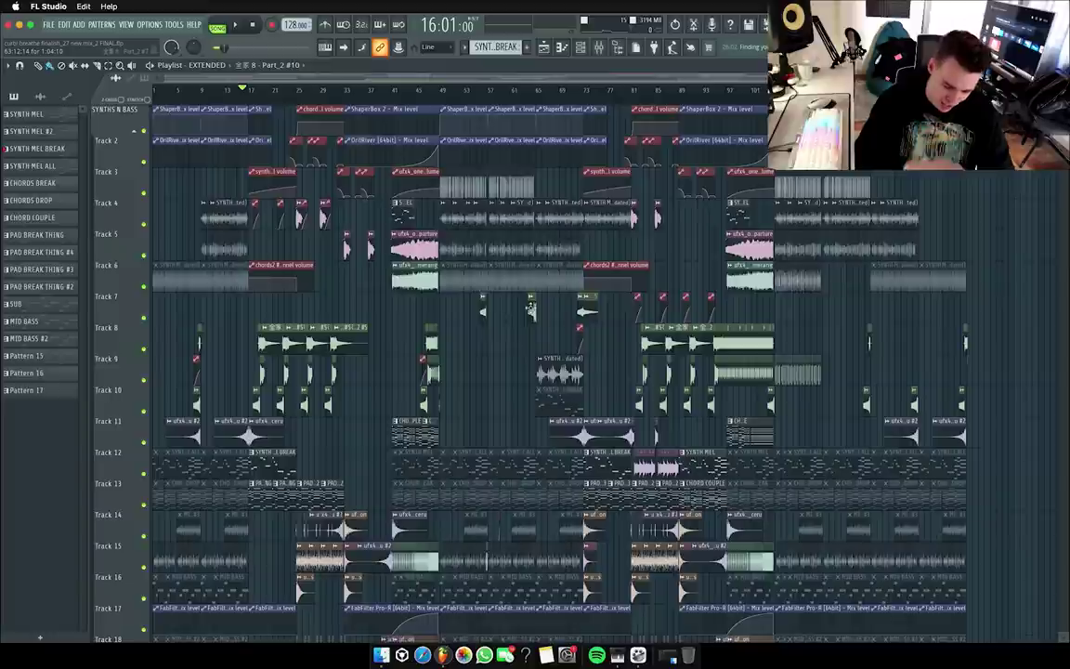
click(48, 24)
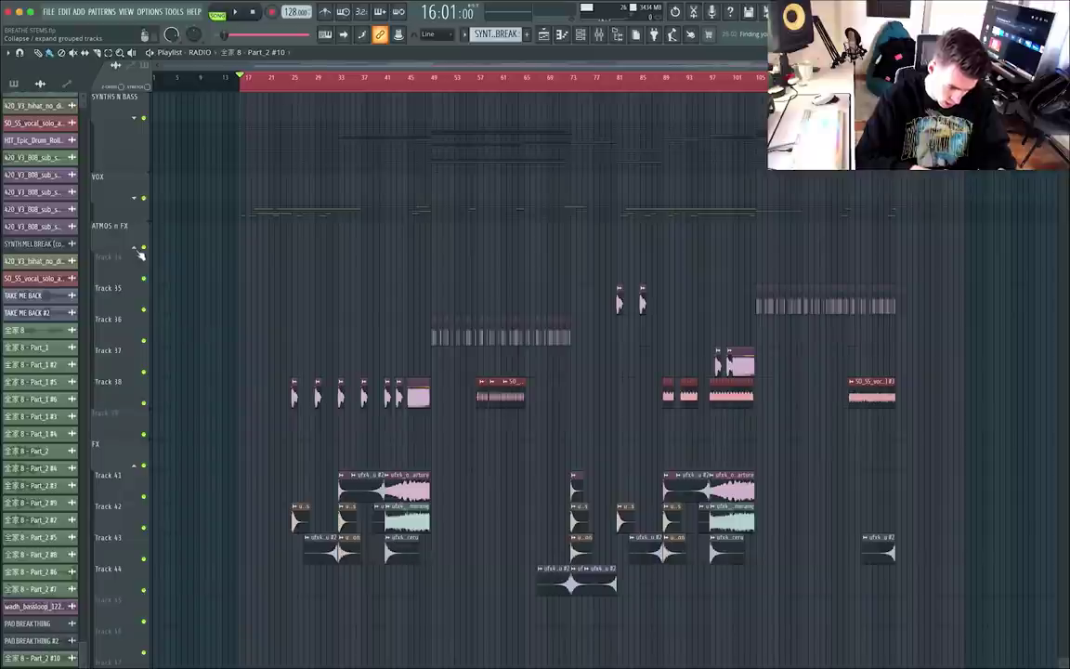
Collapse the ATMOS n FX, FX and DRUMS track groups in the playlist.
click(135, 243)
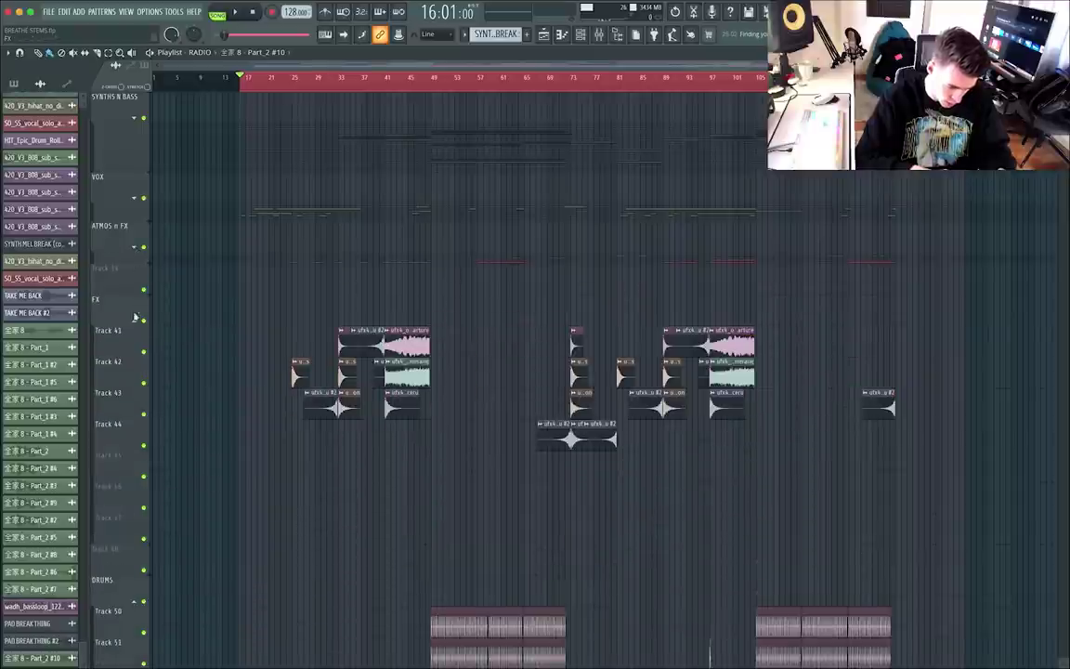
click(139, 322)
click(134, 399)
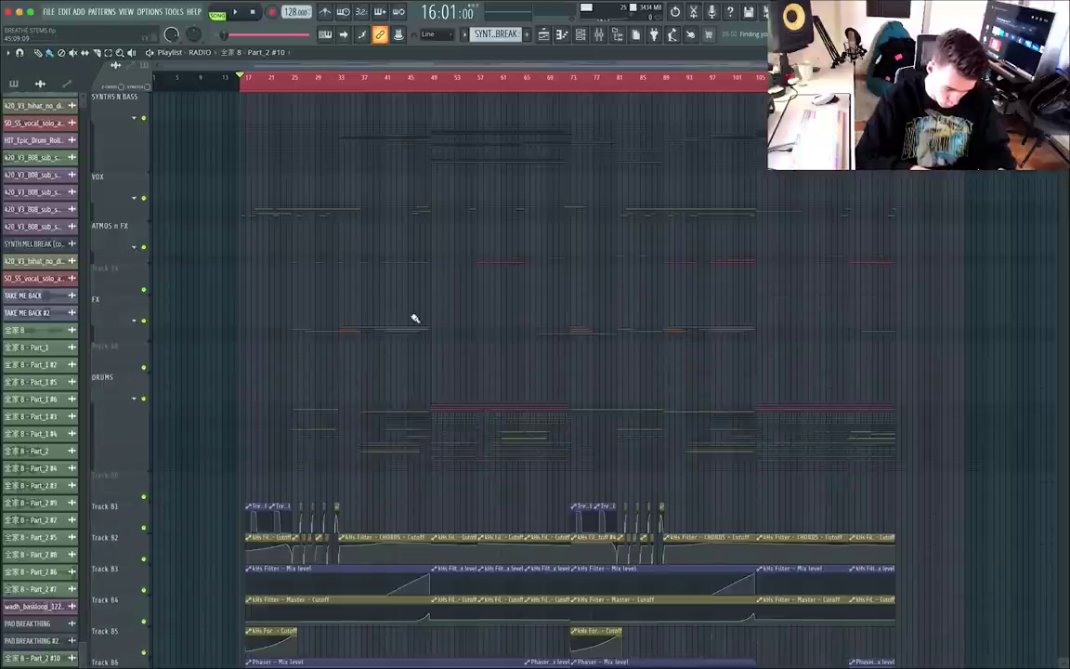
Look over the synth and bass tracks and expand the VOX and FX track groups.
scroll(415, 319, right, 1)
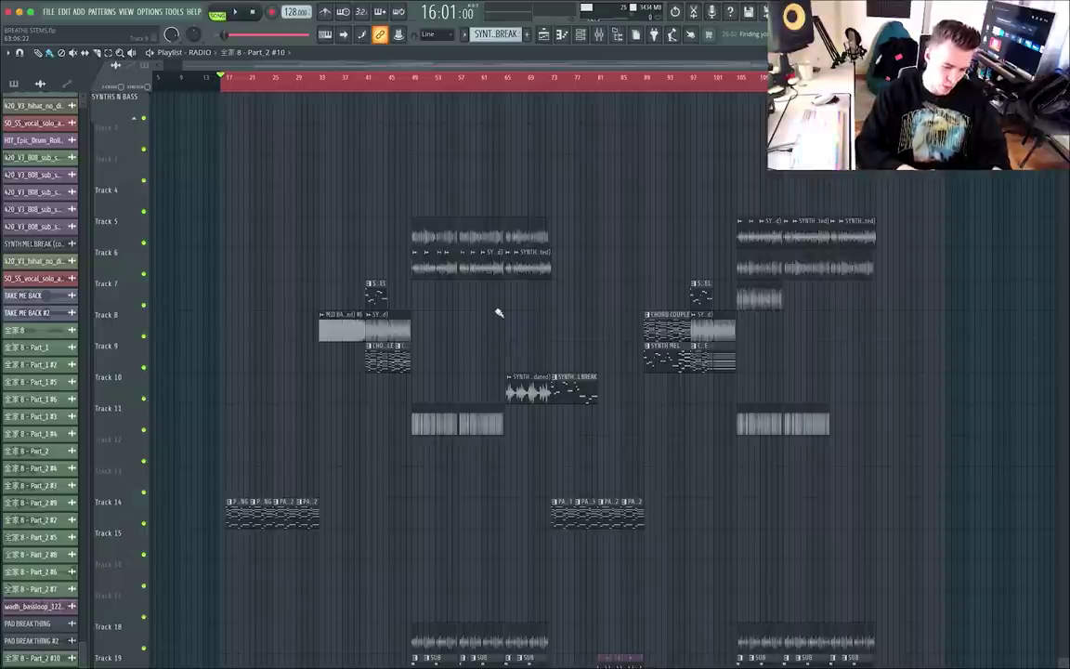
scroll(578, 373, down, 5)
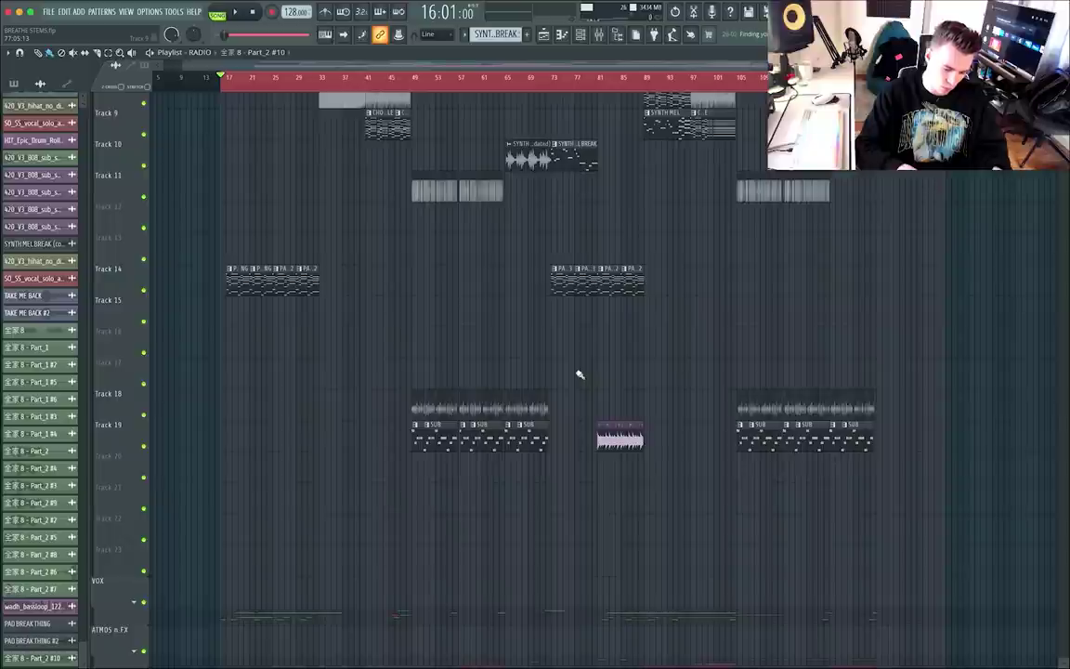
click(136, 603)
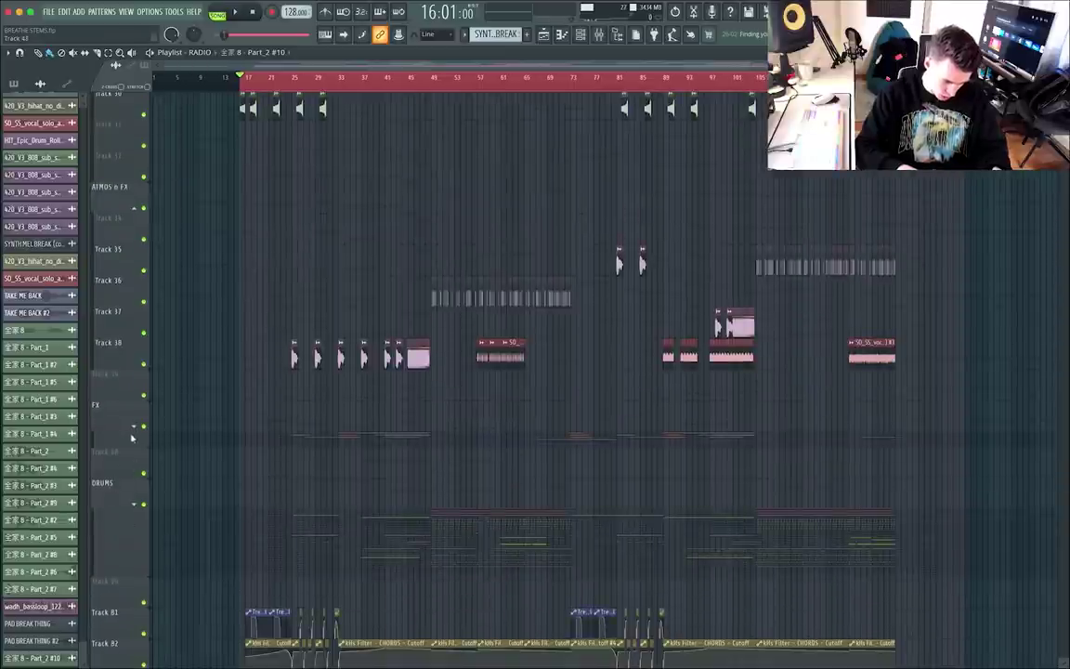
click(135, 427)
scroll(138, 587, down, 8)
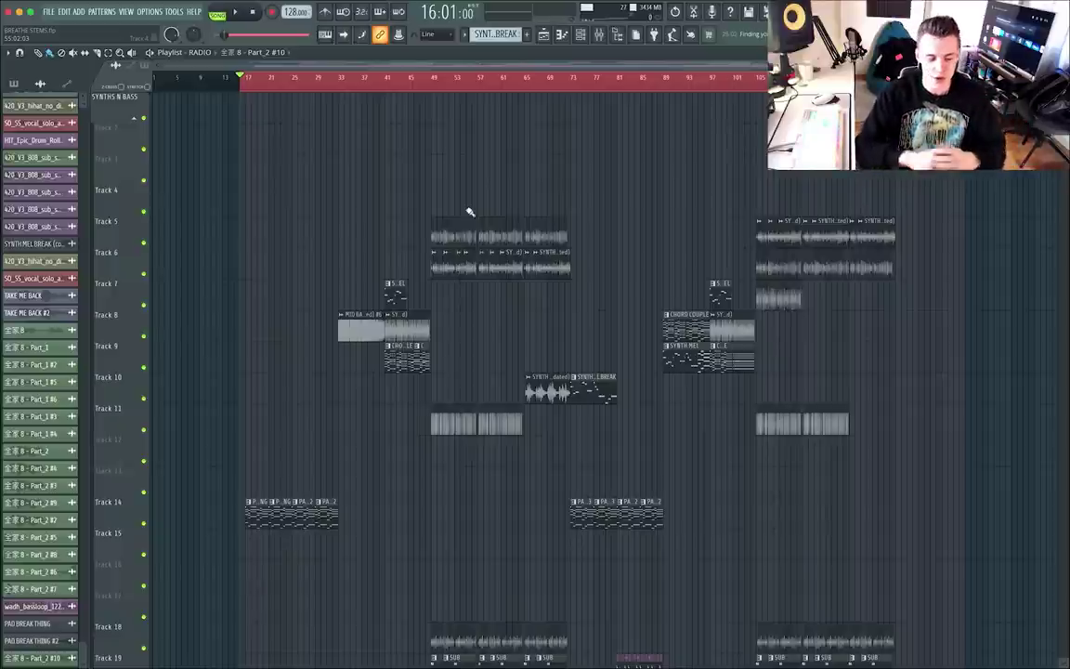
Open the PAD BREAK THING pattern's chords2 #6 notes in the piano roll and play the whole chord progression.
ctrl+scroll(337, 351, up, 3)
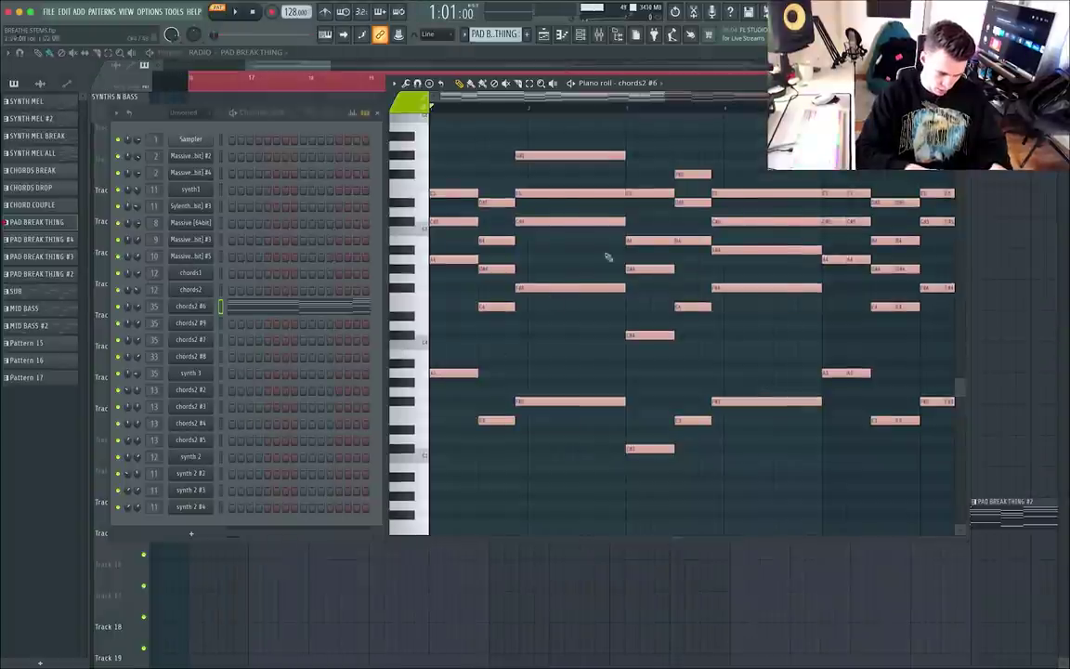
key(space)
ctrl+scroll(588, 251, down, 2)
ctrl+scroll(587, 251, down, 1)
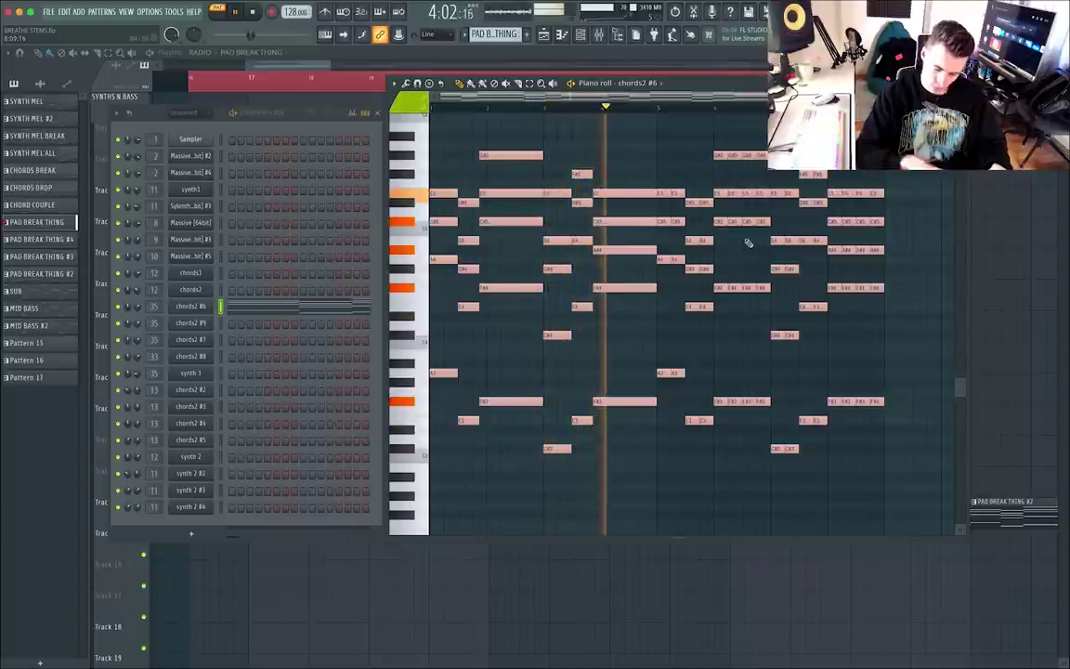
key(space)
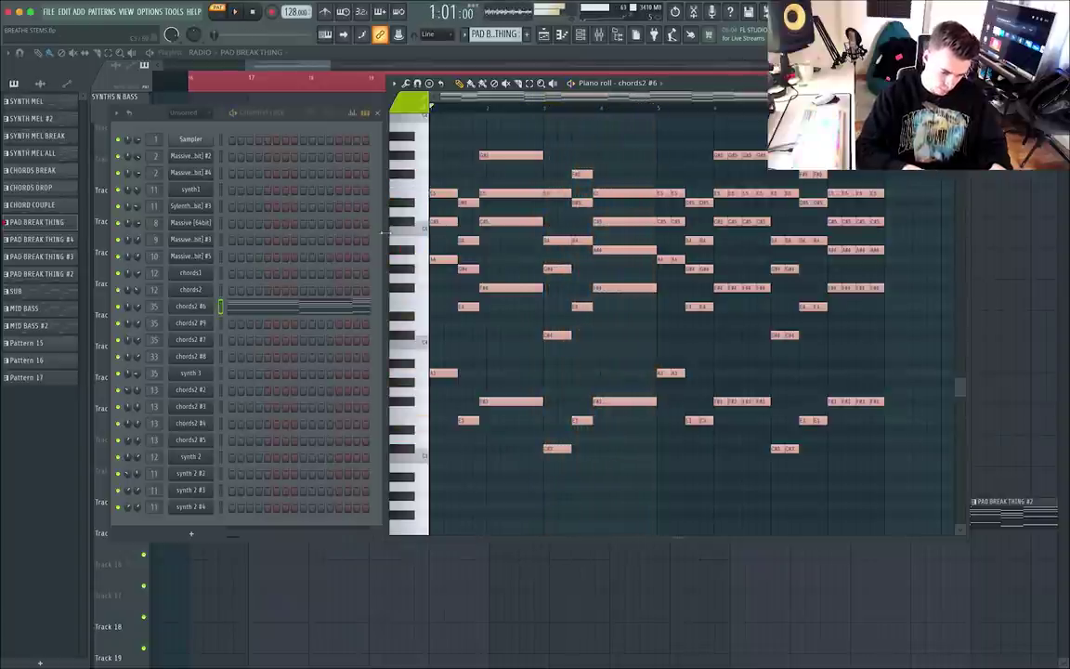
Move the piano roll clear of the channel rack, then view the chords2 #6 synth preset and its CHORDS mixer track.
double_click(153, 306)
click(702, 88)
drag(704, 87, 740, 82)
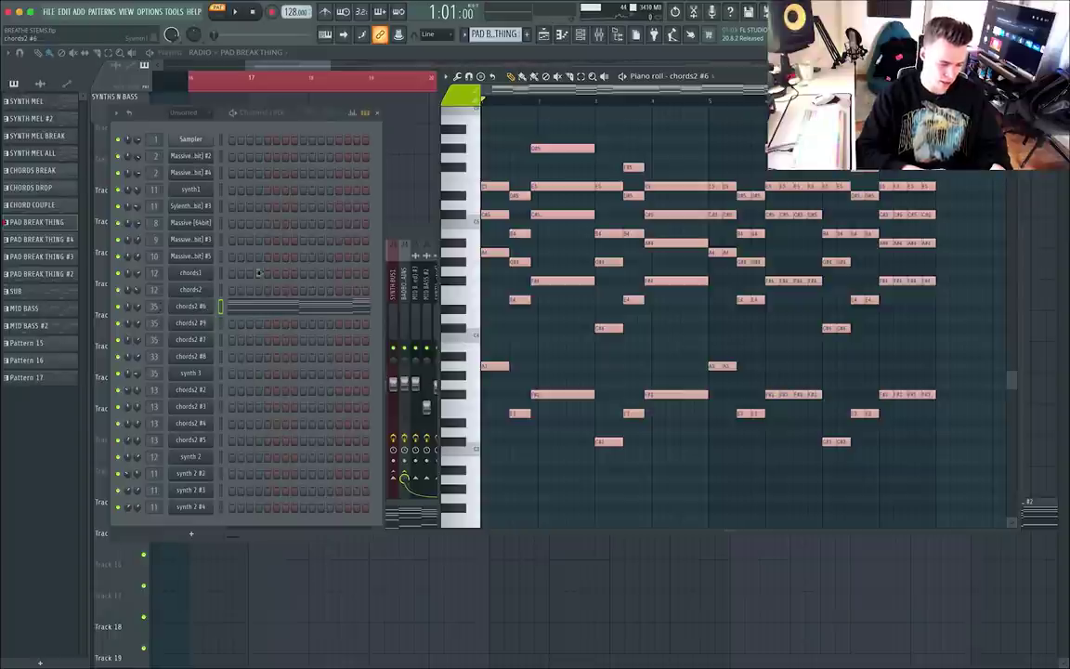
click(206, 309)
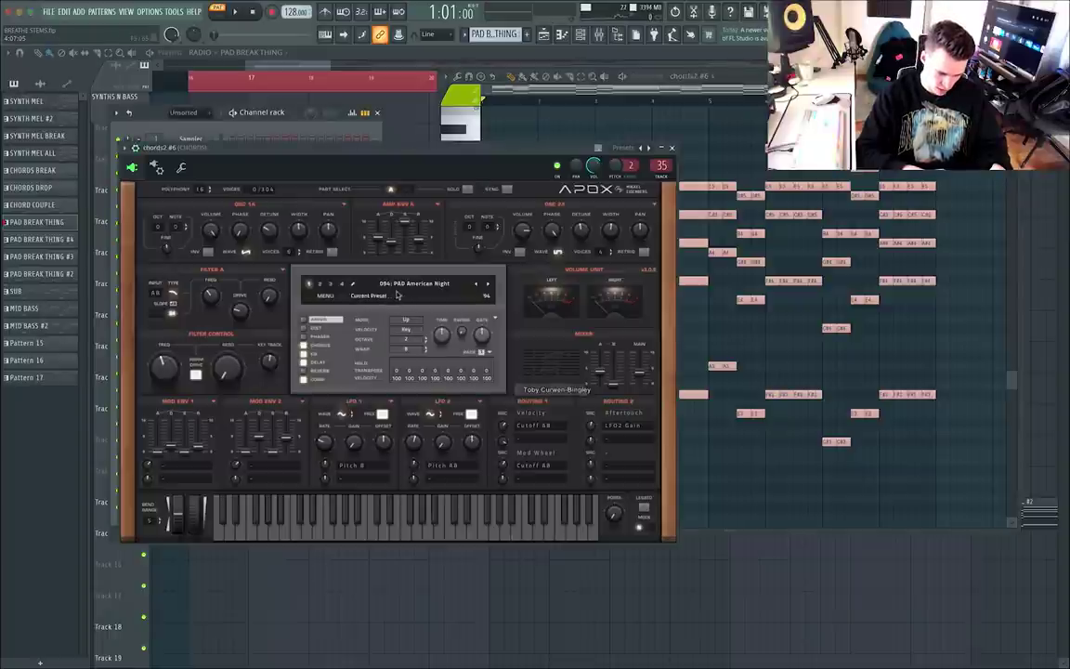
click(660, 166)
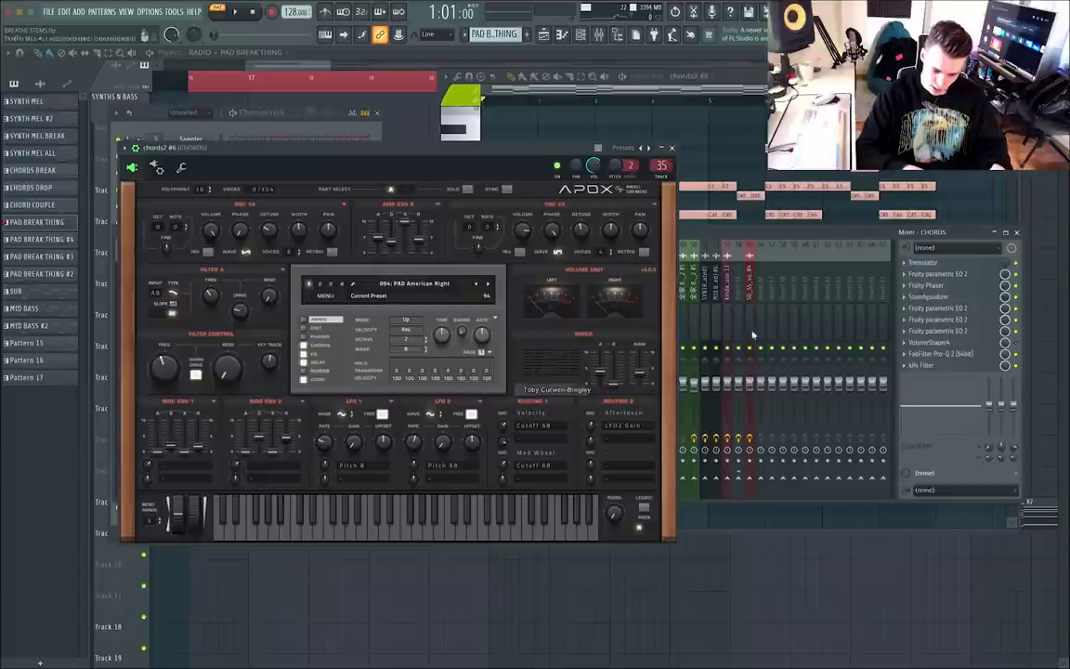
click(675, 150)
Play the pad chords through the CHORDS mixer track and view its Fruity Phaser and Fruity parametric EQ 2 settings.
key(space)
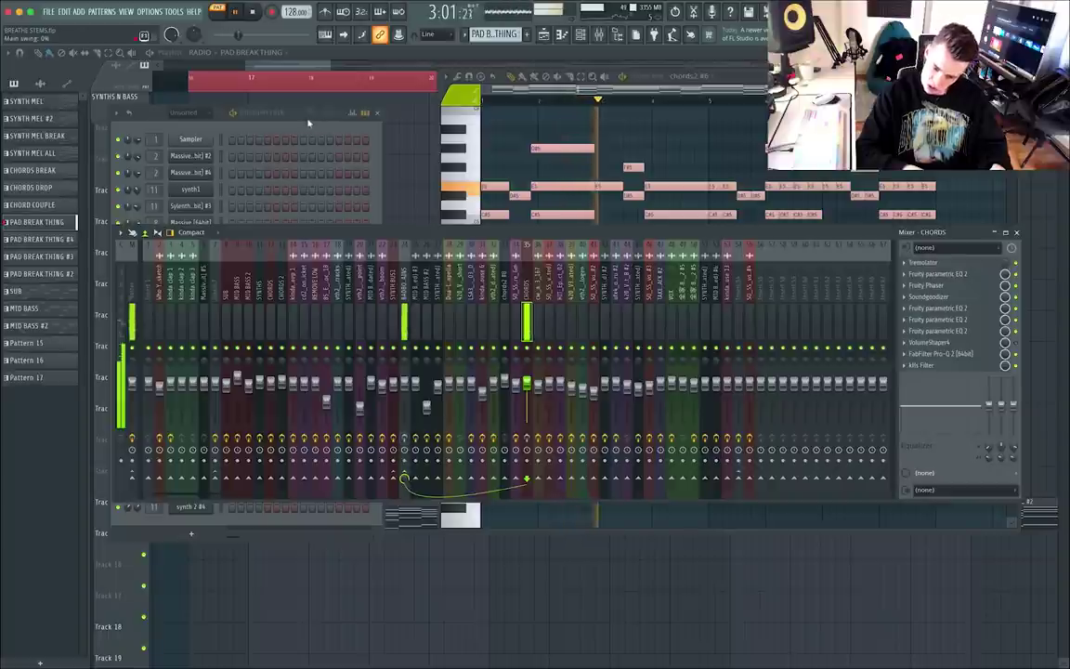
key(space)
click(935, 287)
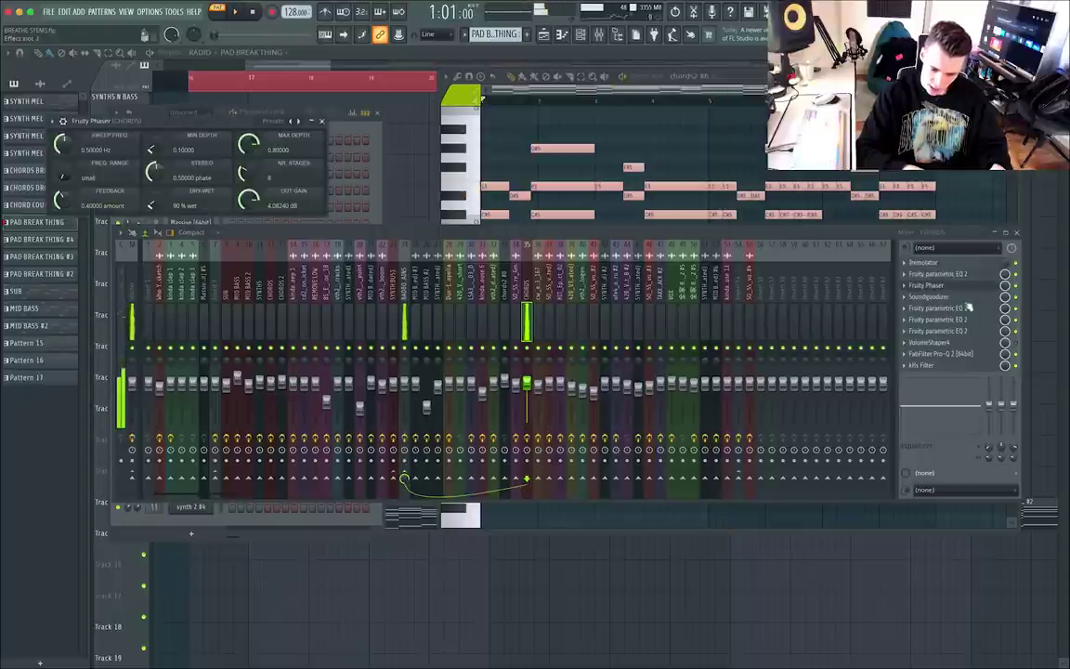
key(space)
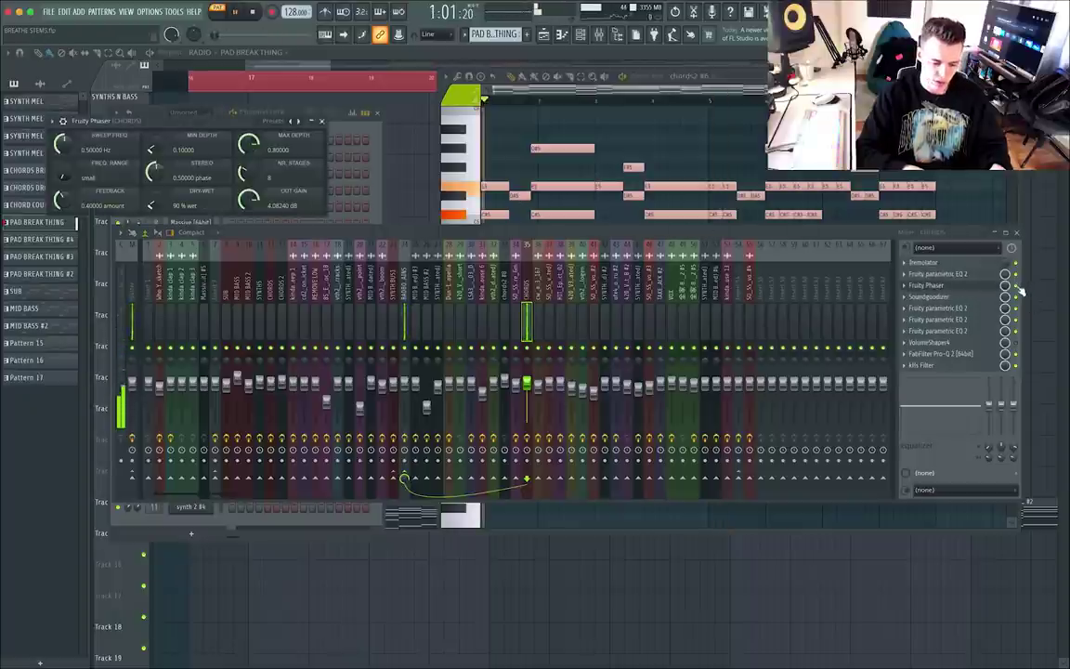
click(962, 319)
key(space)
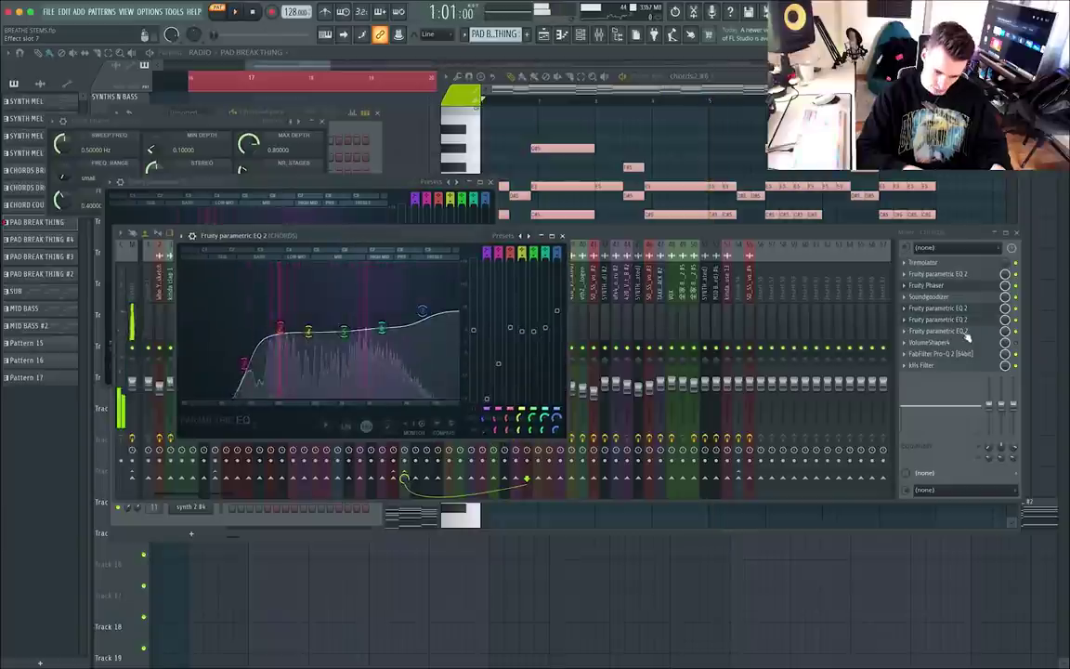
View the kHs Filter on the CHORDS mixer track, audition the pads, and close the filter and EQ windows.
click(944, 365)
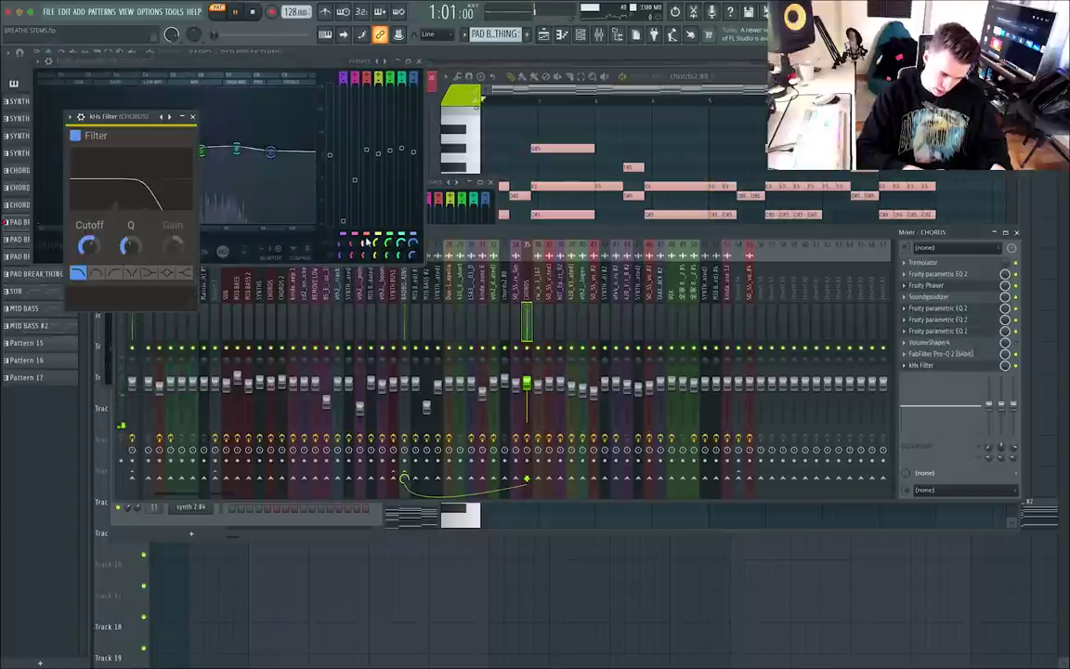
key(space)
key(space)
click(194, 116)
click(419, 61)
click(349, 123)
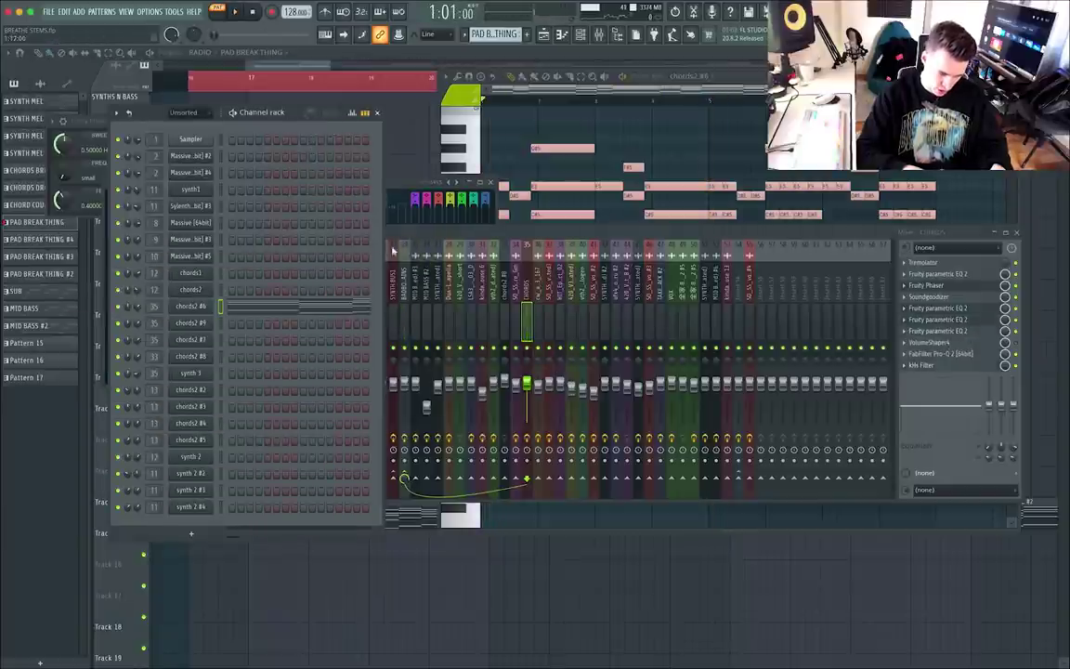
Return to the playlist and play the song from bar 17 around the VOX group's vocal chops.
key(F5)
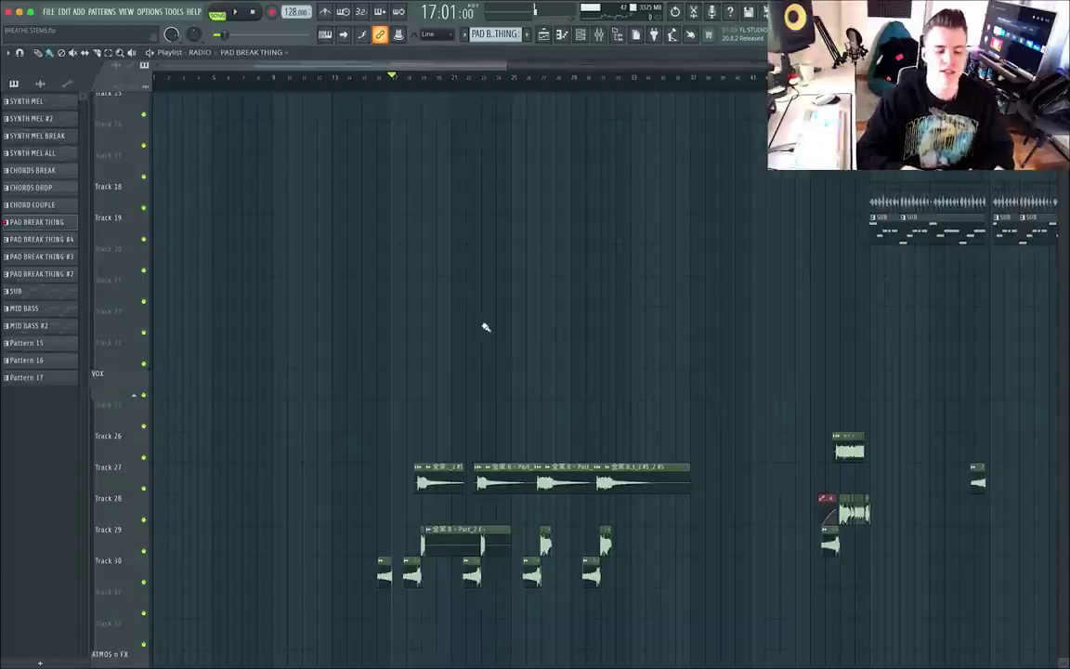
scroll(485, 327, up, 4)
scroll(443, 306, up, 3)
scroll(442, 306, down, 10)
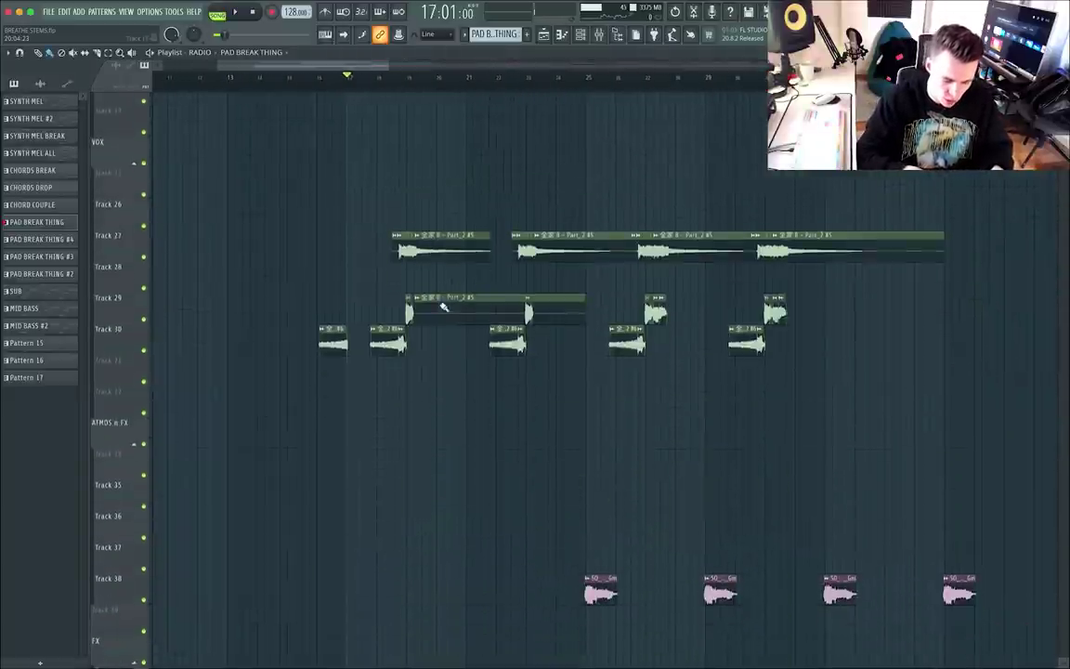
key(space)
scroll(440, 305, up, 2)
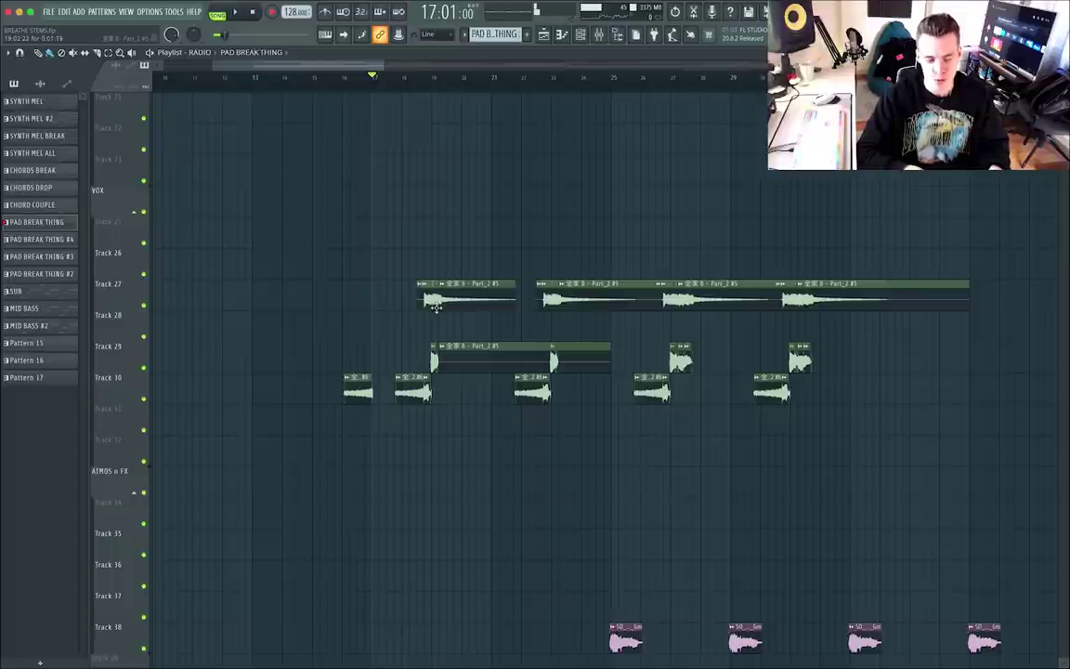
Set the playback position to bar 26 and open the nearby Track 29 vocal chop's channel settings and VOX mixer track.
ctrl+scroll(434, 306, up, 5)
click(343, 78)
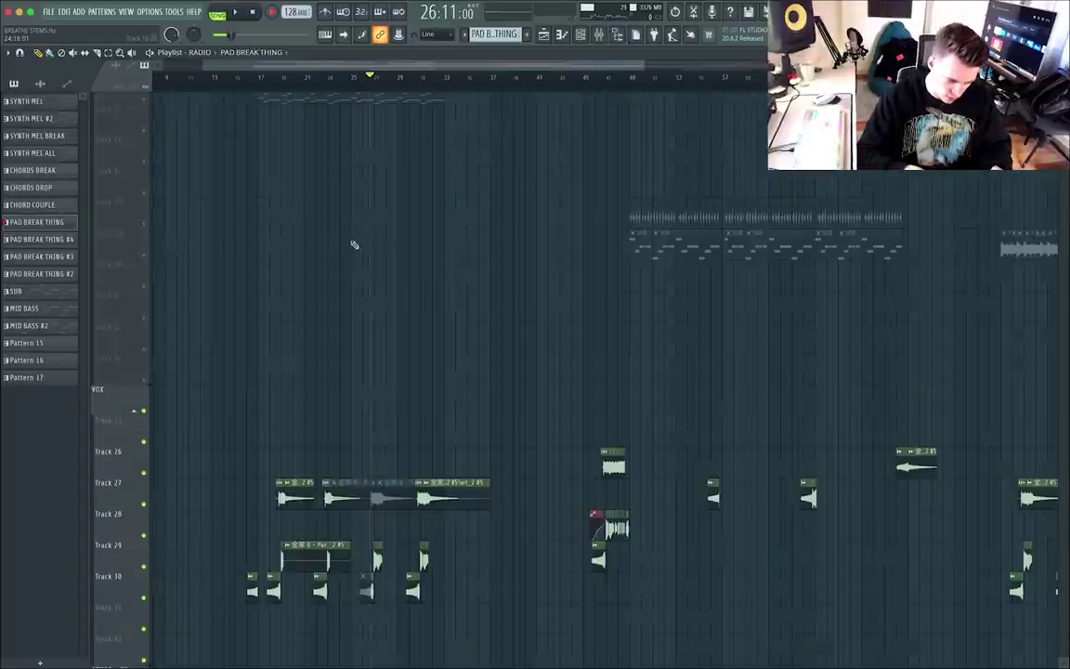
ctrl+scroll(353, 243, up, 3)
scroll(388, 322, down, 2)
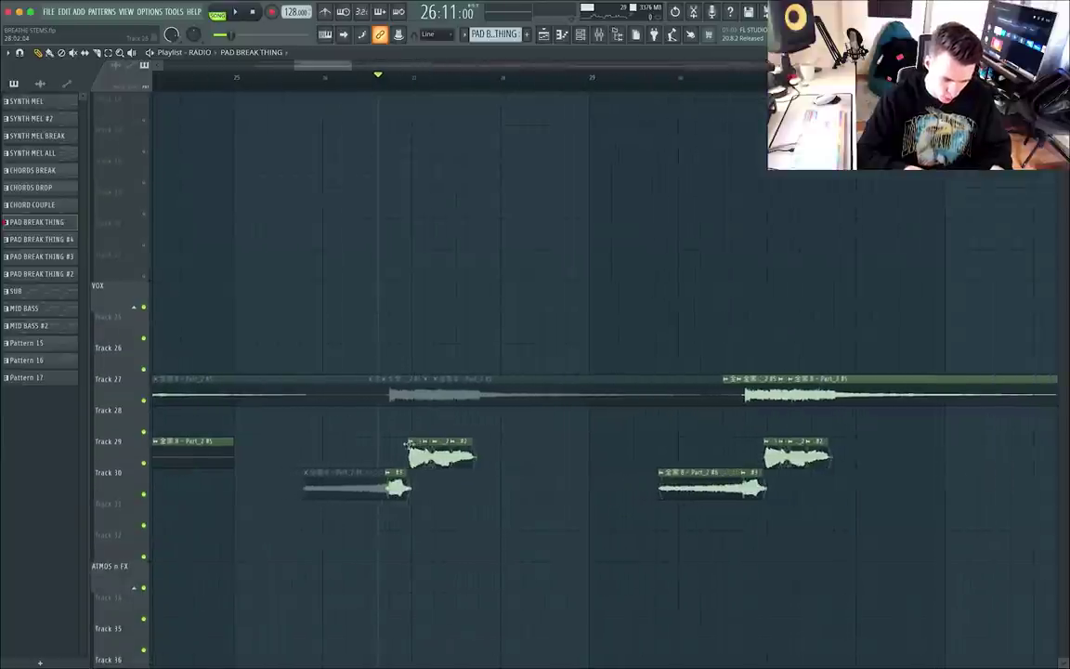
ctrl+scroll(425, 464, up, 3)
double_click(425, 462)
key(F9)
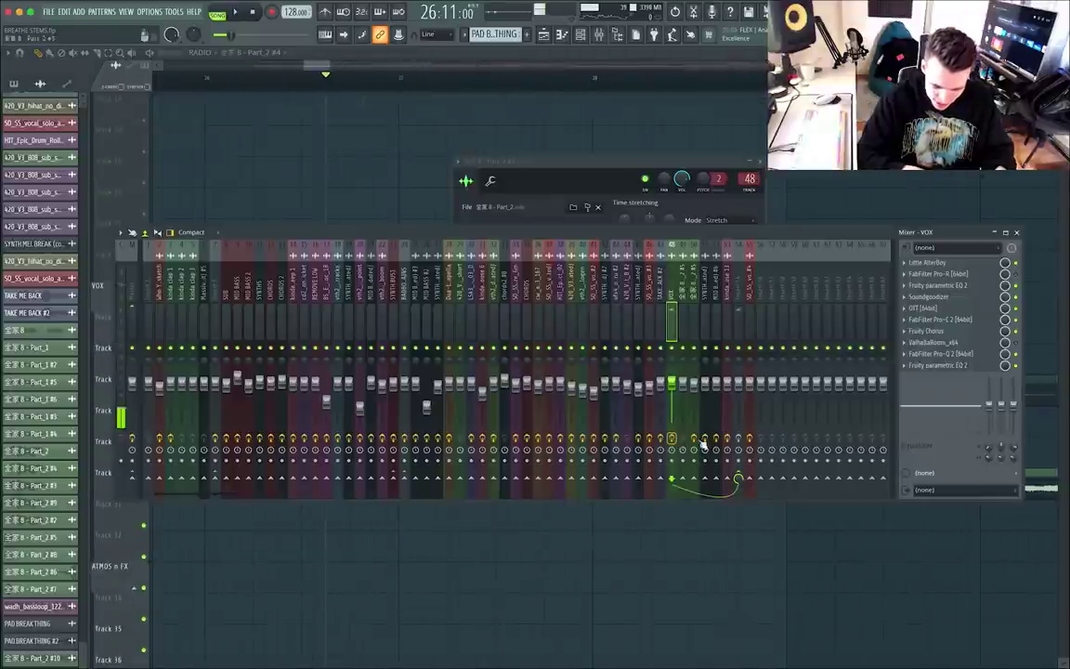
Play the vocal chops through the VOX mixer track and view the Little AlterBoy pitch and formant settings.
key(space)
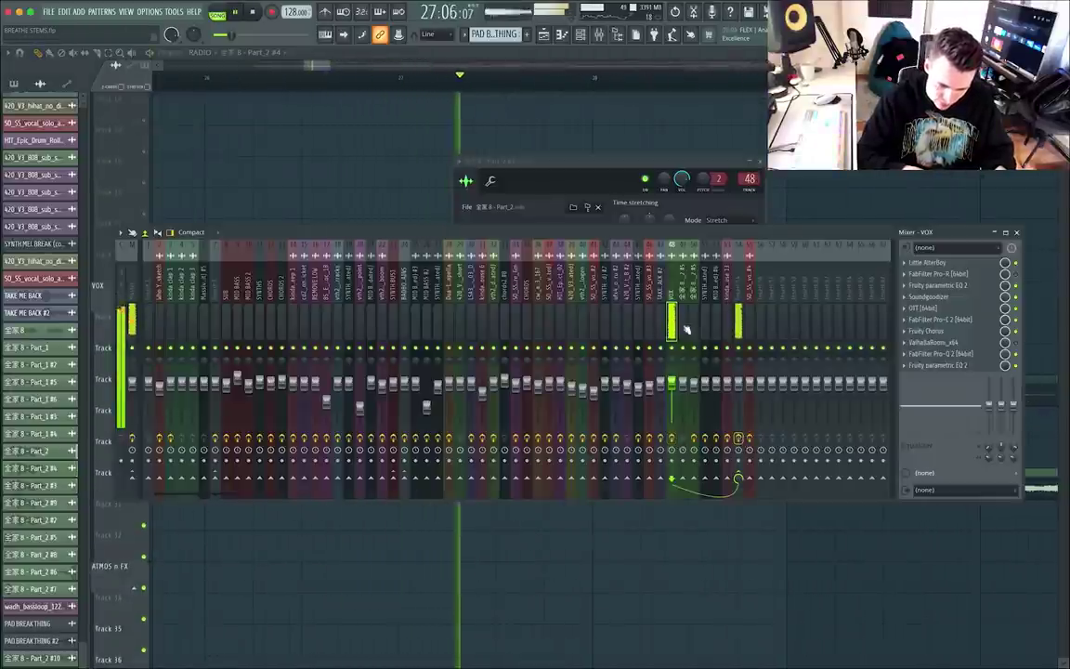
key(space)
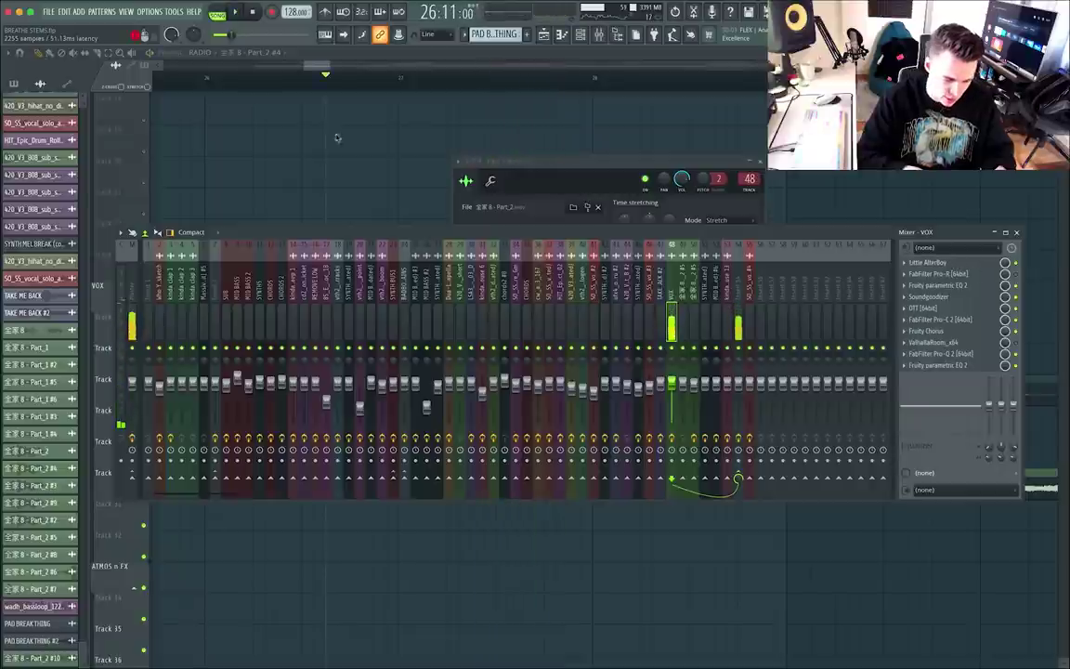
click(928, 263)
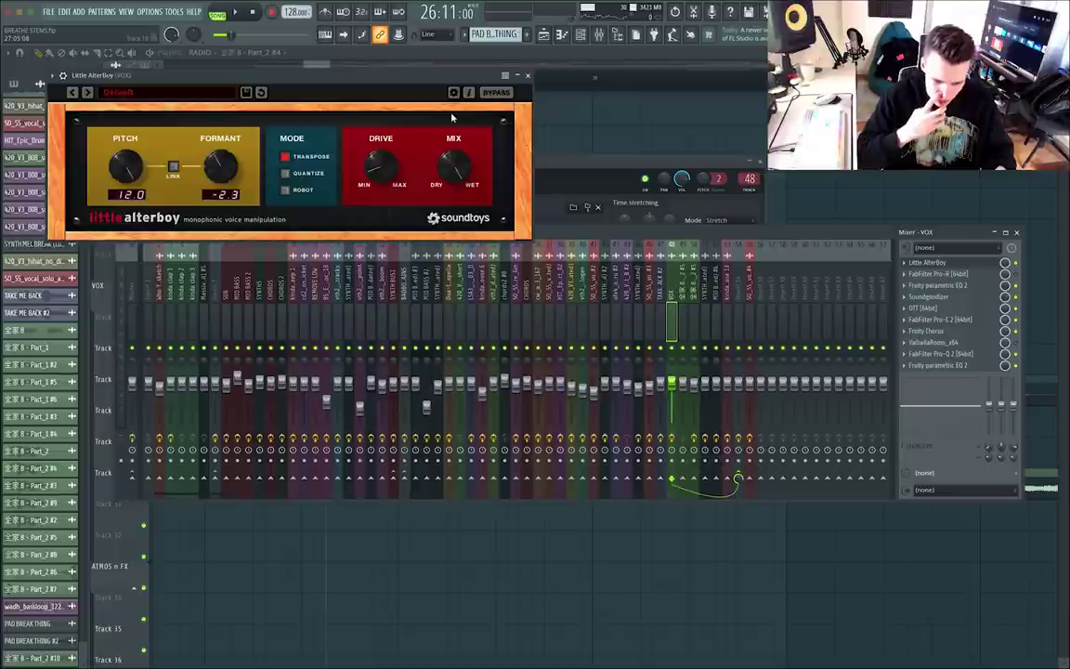
click(527, 75)
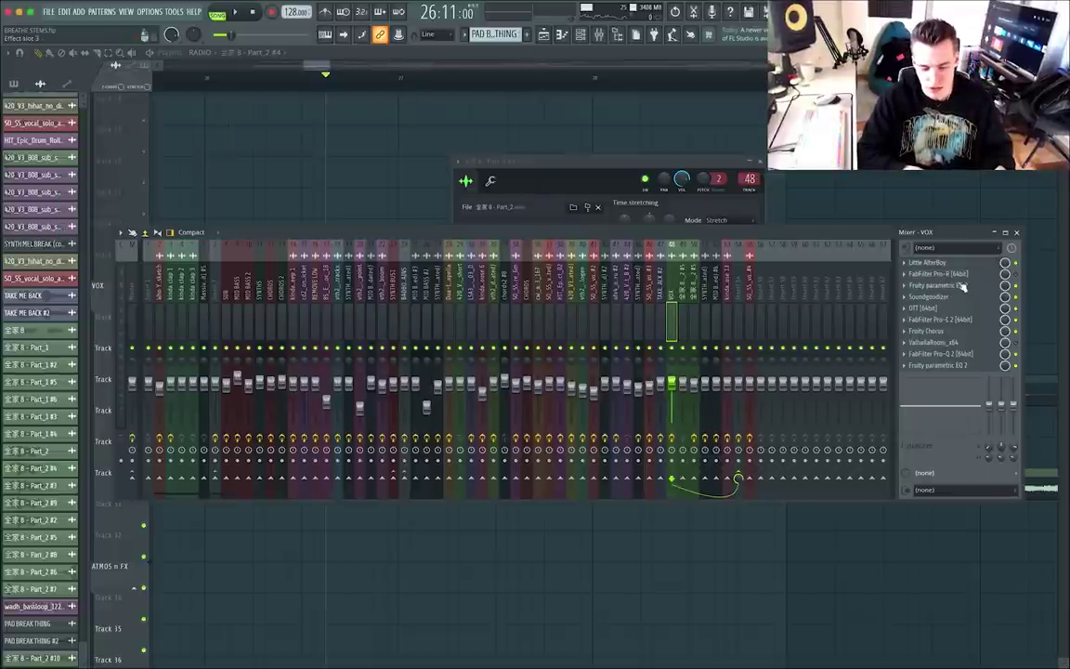
View the first Fruity parametric EQ 2 curve and the Soundgoodizer settings on the VOX mixer track.
click(962, 287)
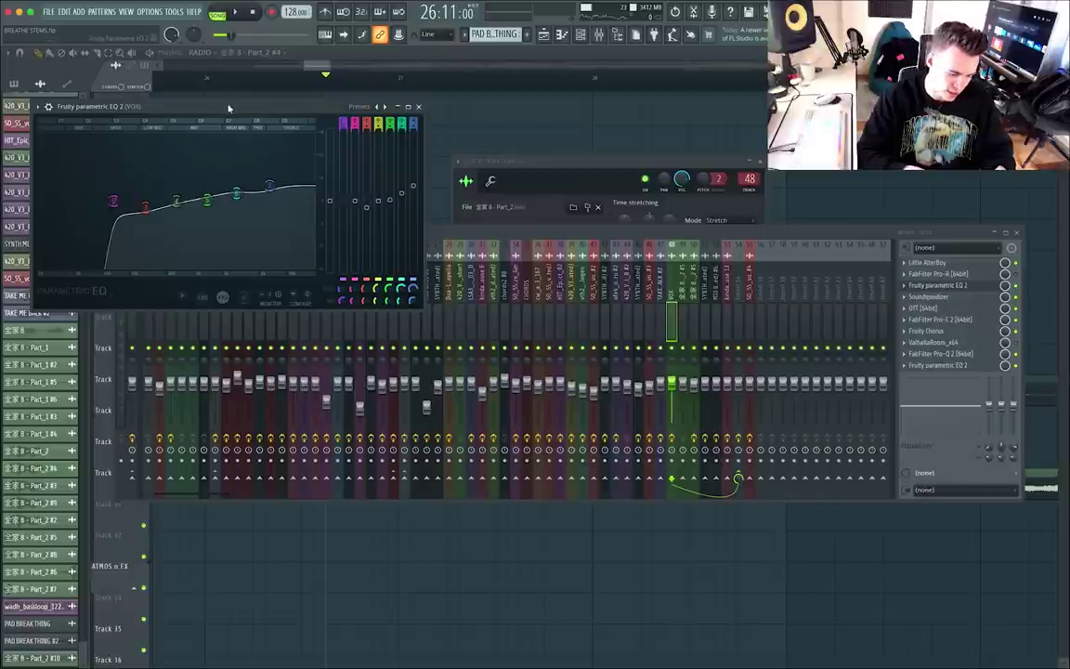
drag(229, 109, 232, 126)
click(954, 299)
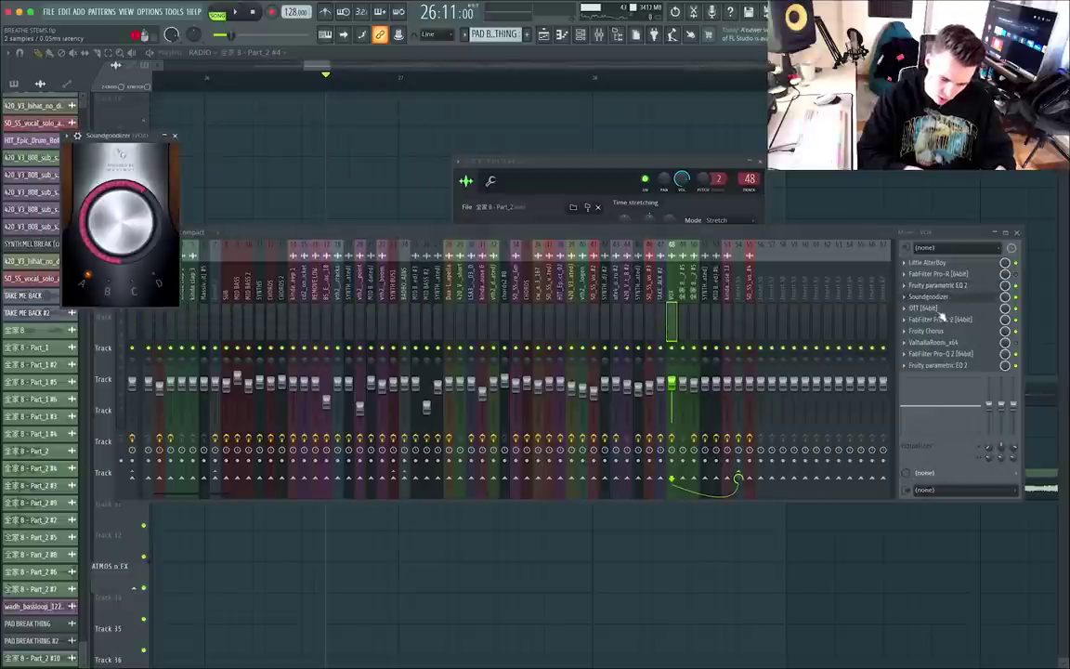
View the OTT, FabFilter Pro-C 2, Fruity Chorus and FabFilter Pro-Q 2 settings on the VOX mixer track.
click(937, 308)
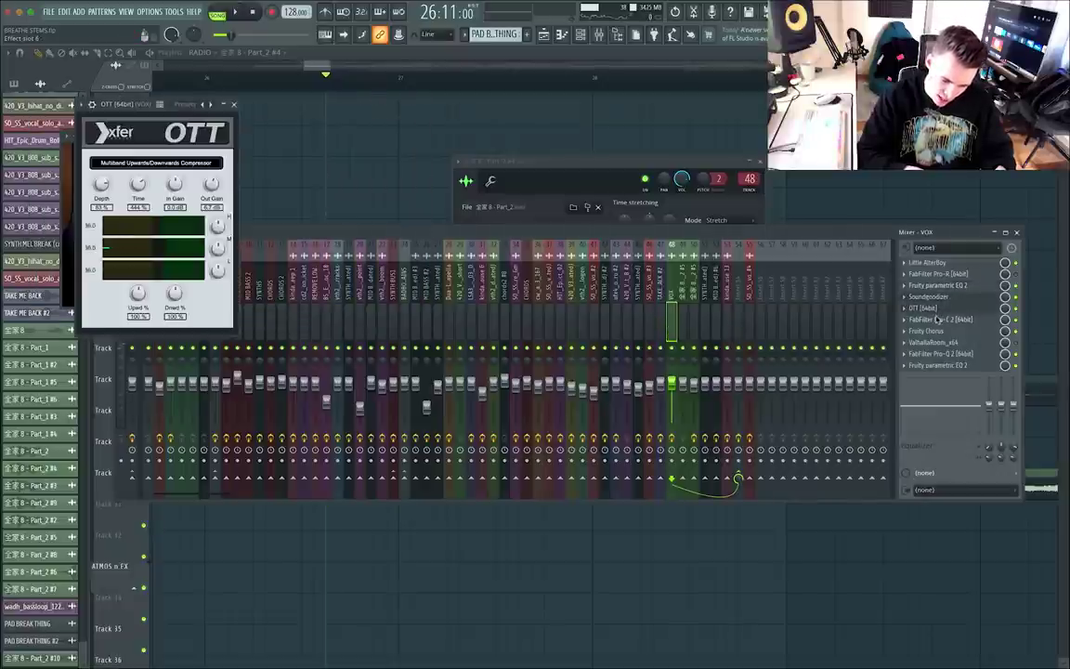
click(938, 319)
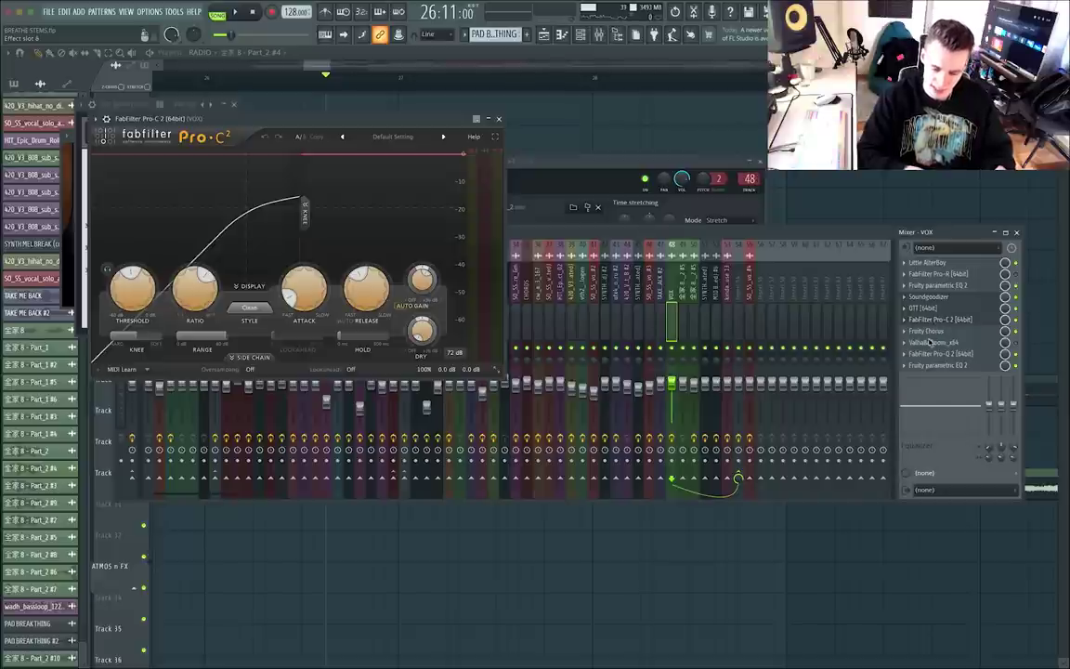
click(930, 330)
drag(196, 95, 402, 51)
click(968, 354)
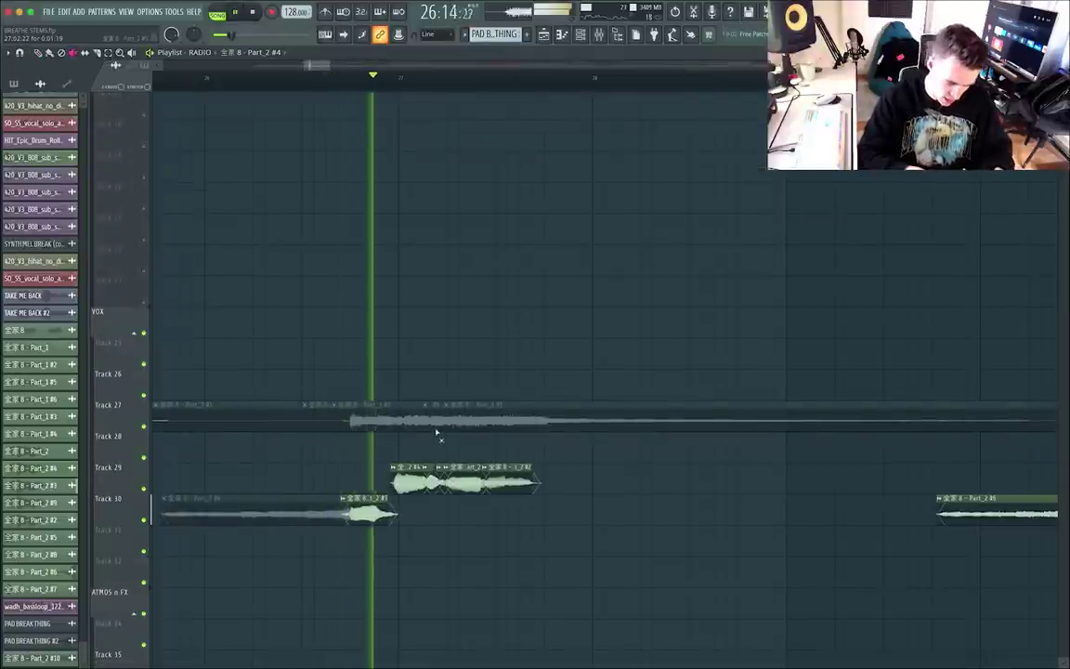
Stop playback, unmute the vocal clips on Track 27 and play the section again from bar 26.
key(space)
drag(232, 419, 536, 429)
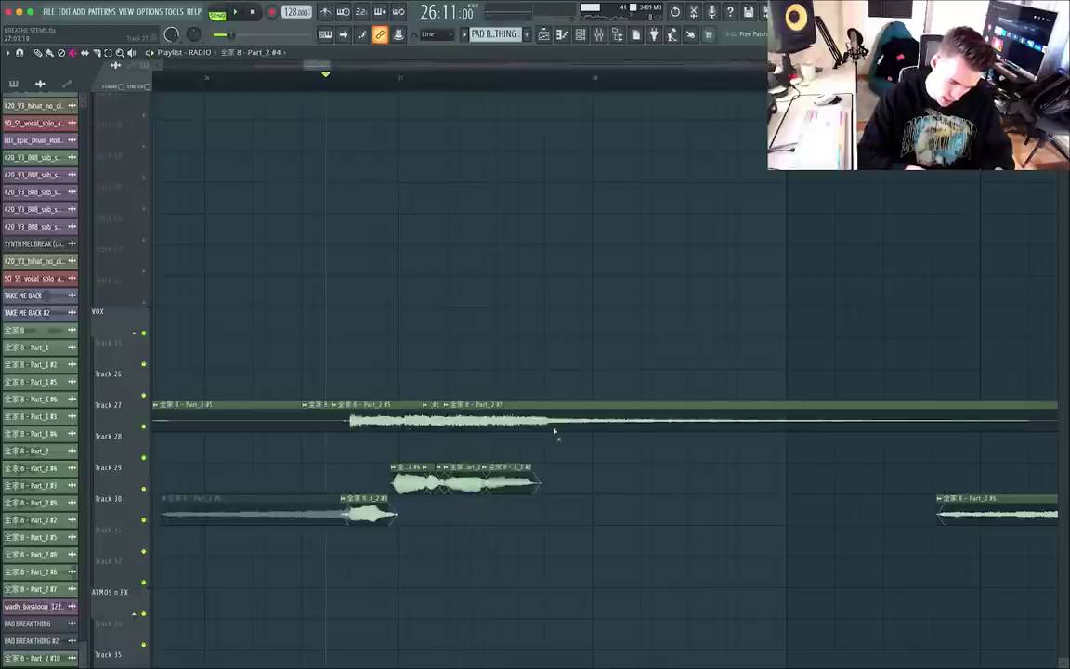
key(space)
Open the Track 27 vocal's channel settings and mixer track and view its FabFilter Pro-Q 2 curve.
double_click(430, 403)
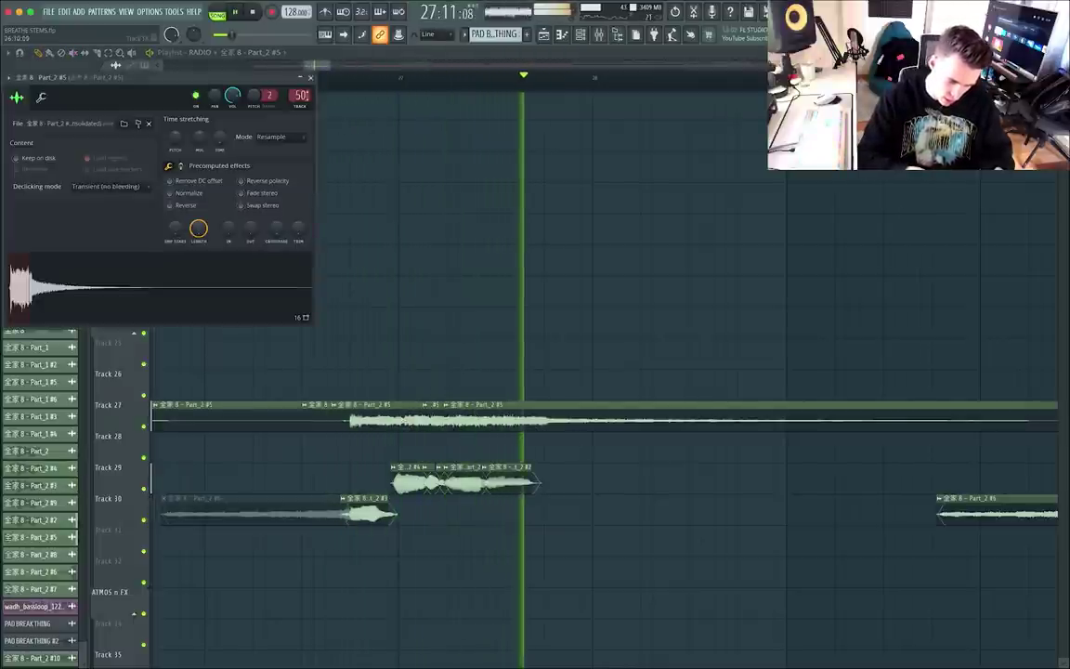
key(space)
key(F9)
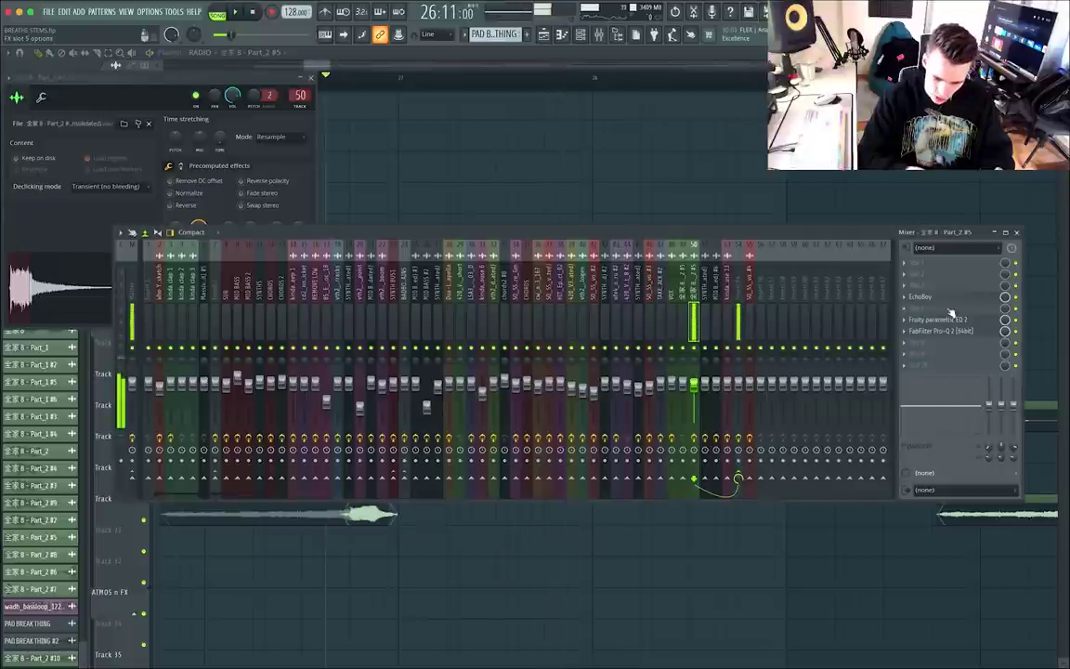
click(950, 308)
click(945, 303)
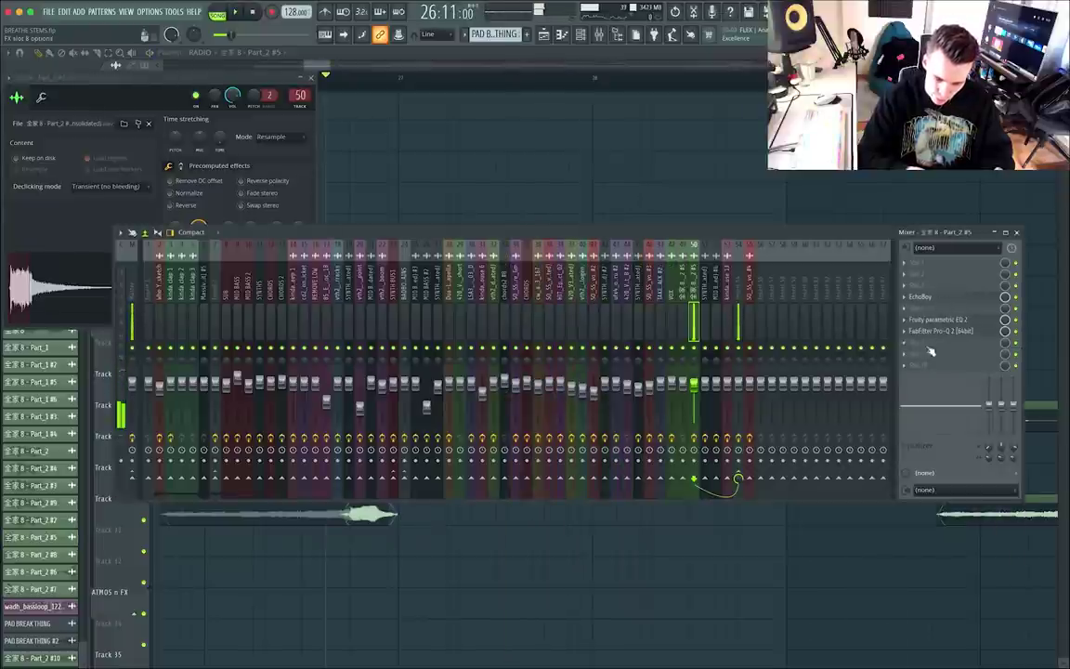
click(933, 343)
click(936, 333)
click(936, 332)
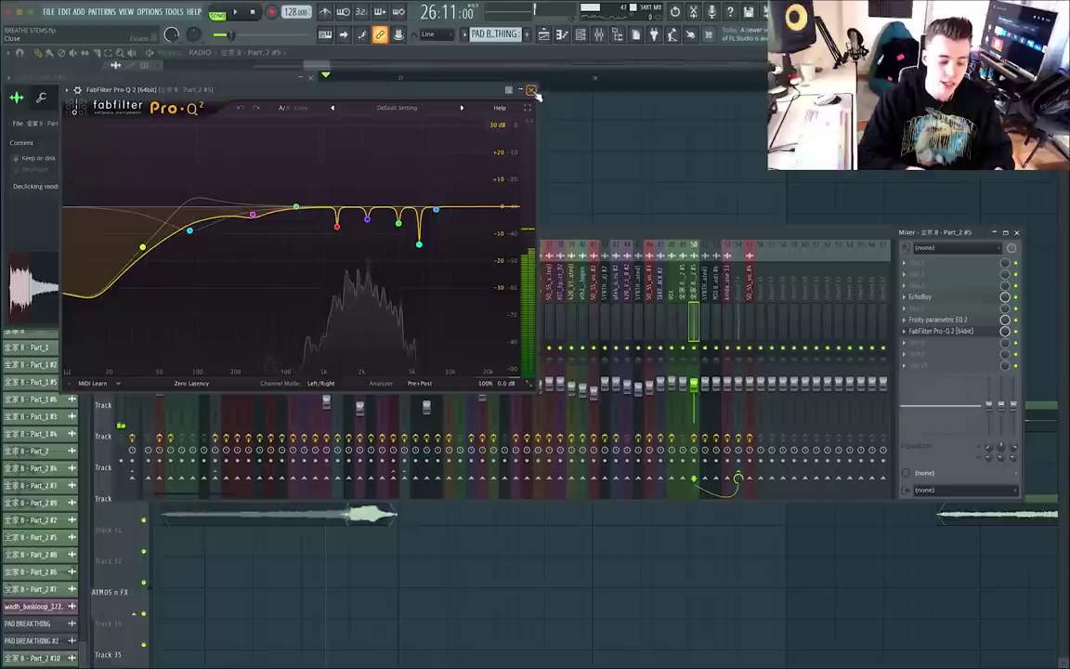
click(534, 93)
Return to the playlist and unmute the long vocal clip on Track 30 before bar 27.
click(430, 53)
scroll(392, 282, down, 3)
key(t)
click(321, 382)
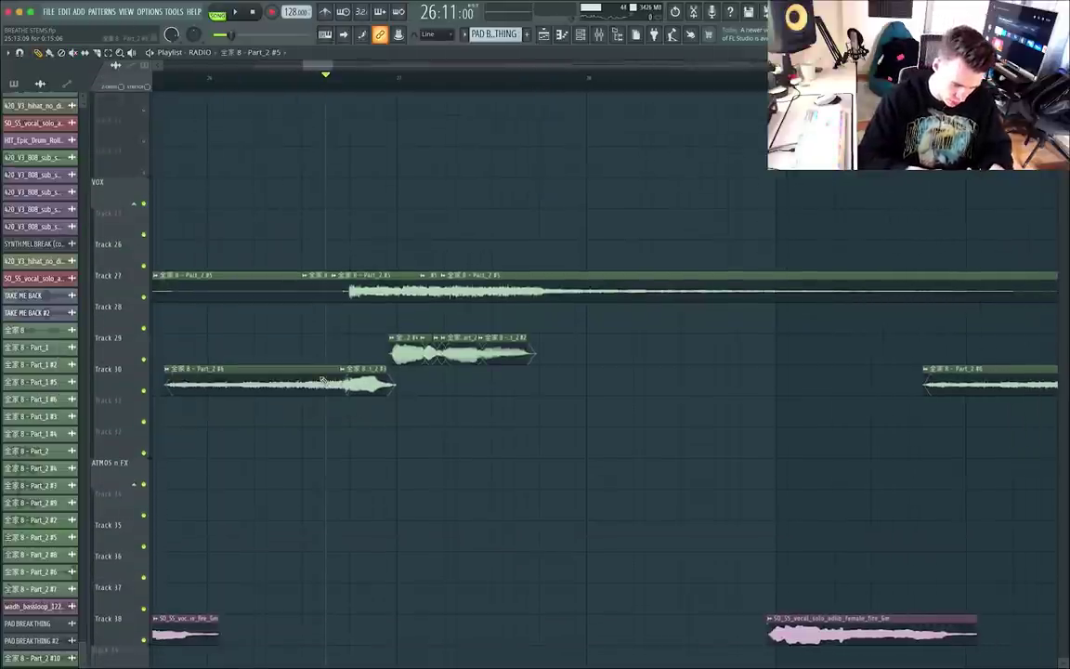
Set the playback position to bar 17 and play the song while following the VOX group's clips.
scroll(336, 363, down, 10)
scroll(337, 363, up, 8)
scroll(228, 347, down, 5)
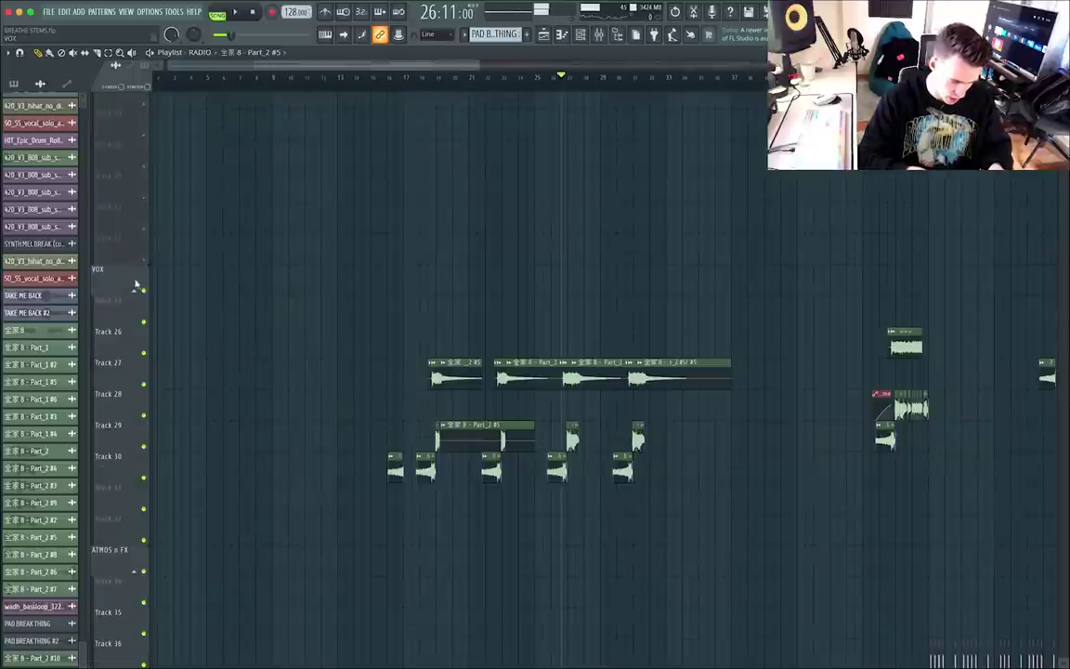
scroll(372, 223, up, 12)
click(418, 82)
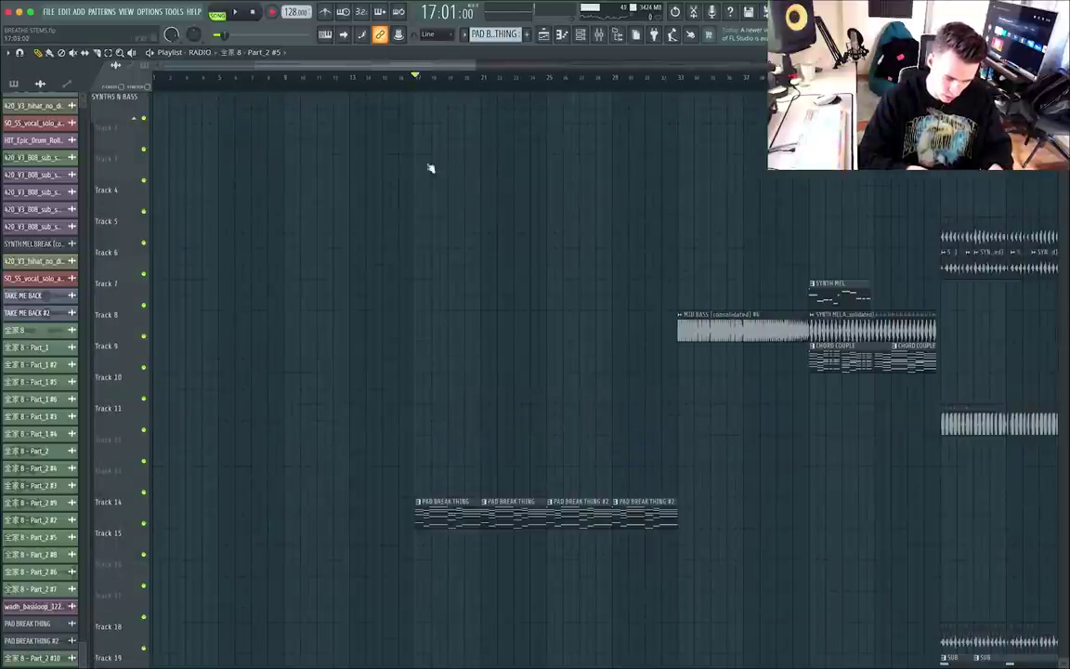
scroll(459, 267, down, 12)
scroll(458, 267, up, 6)
key(space)
scroll(419, 305, up, 2)
scroll(419, 306, up, 4)
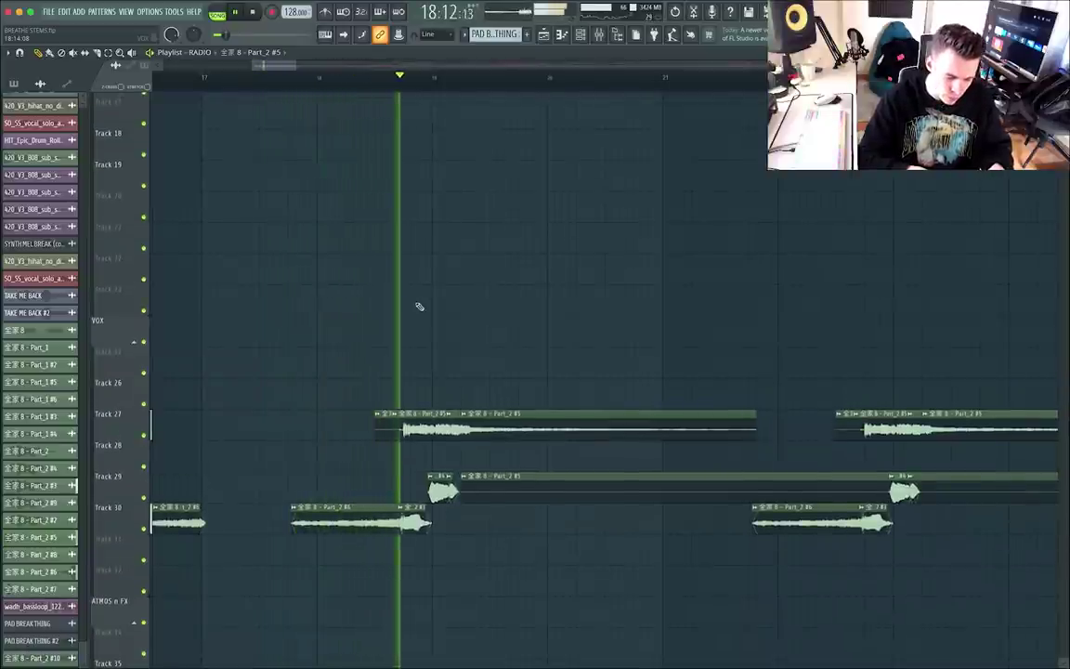
Compare the vocal chops on Tracks 27 to 30 with the Track 14 pad patterns during playback.
scroll(363, 343, down, 3)
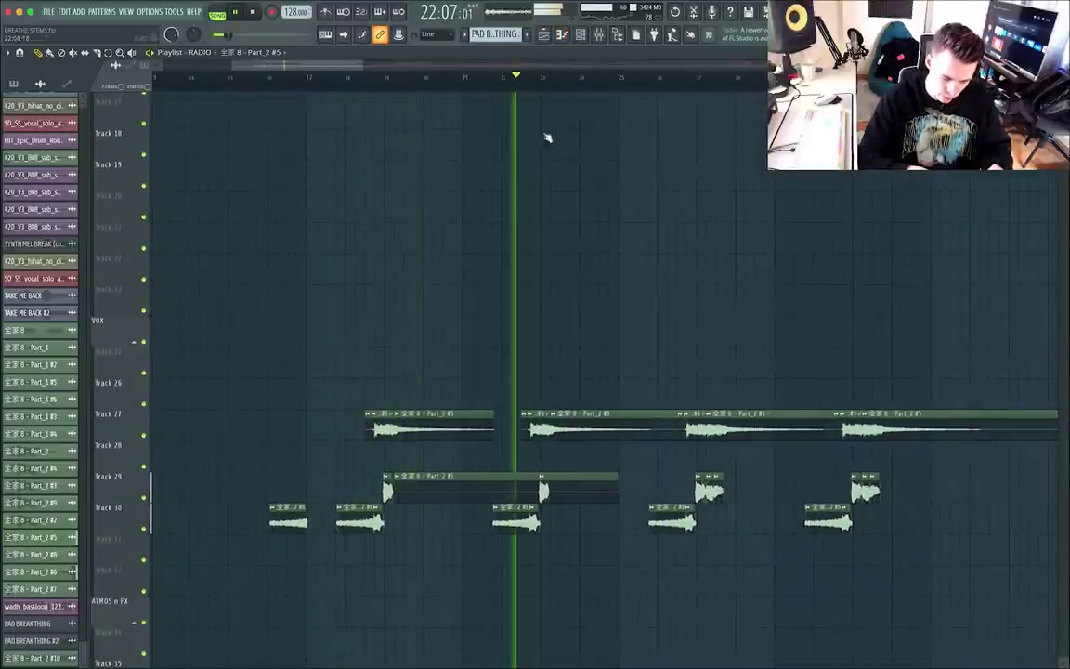
scroll(599, 229, right, 3)
scroll(599, 229, up, 5)
scroll(598, 230, left, 6)
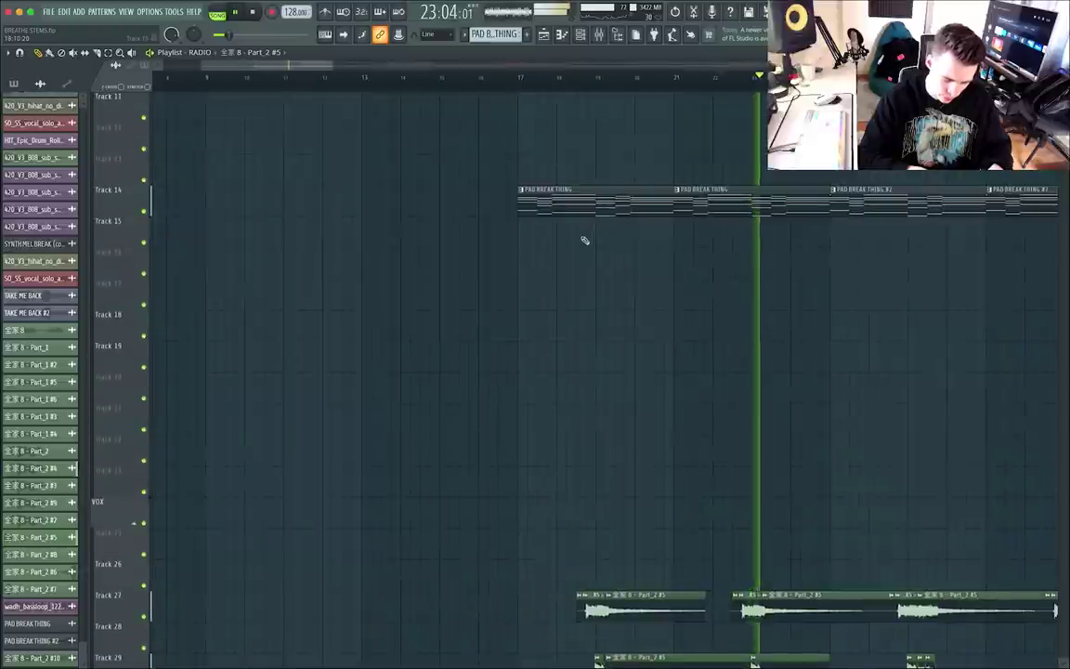
scroll(584, 240, right, 3)
scroll(584, 240, down, 5)
key(space)
Move the playback position back to bar 17 and replay the pad section.
scroll(661, 297, up, 5)
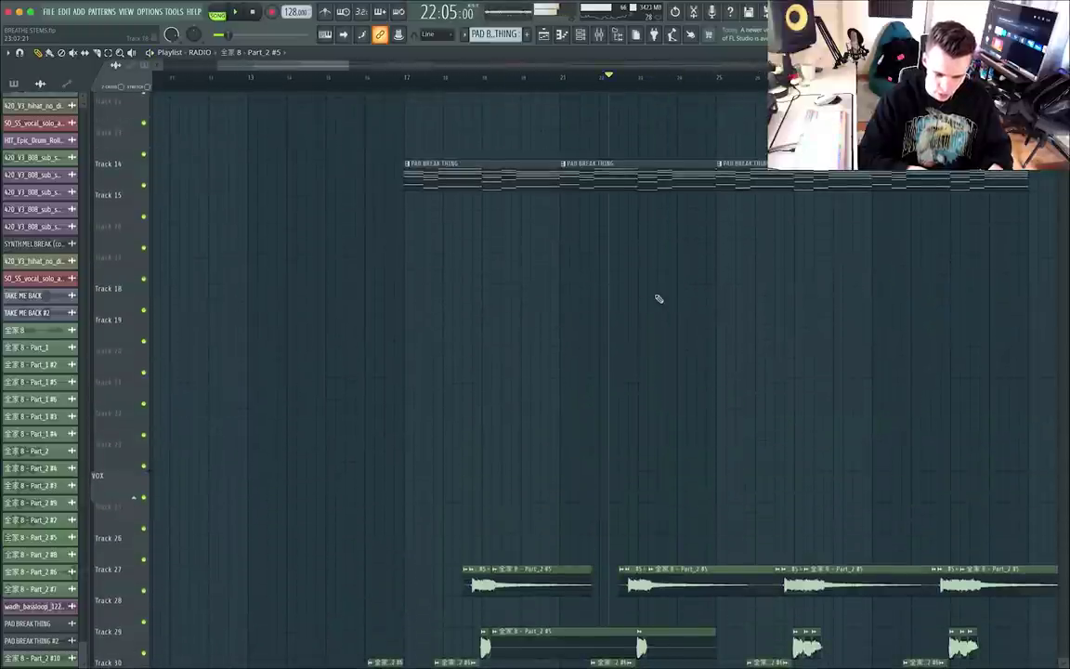
scroll(658, 298, up, 7)
click(265, 78)
click(261, 79)
scroll(510, 203, right, 1)
key(space)
Examine the Tremolator mix level automation on Track 81 while playing from bar 17, and set the playback position to bar 18.
scroll(464, 359, down, 20)
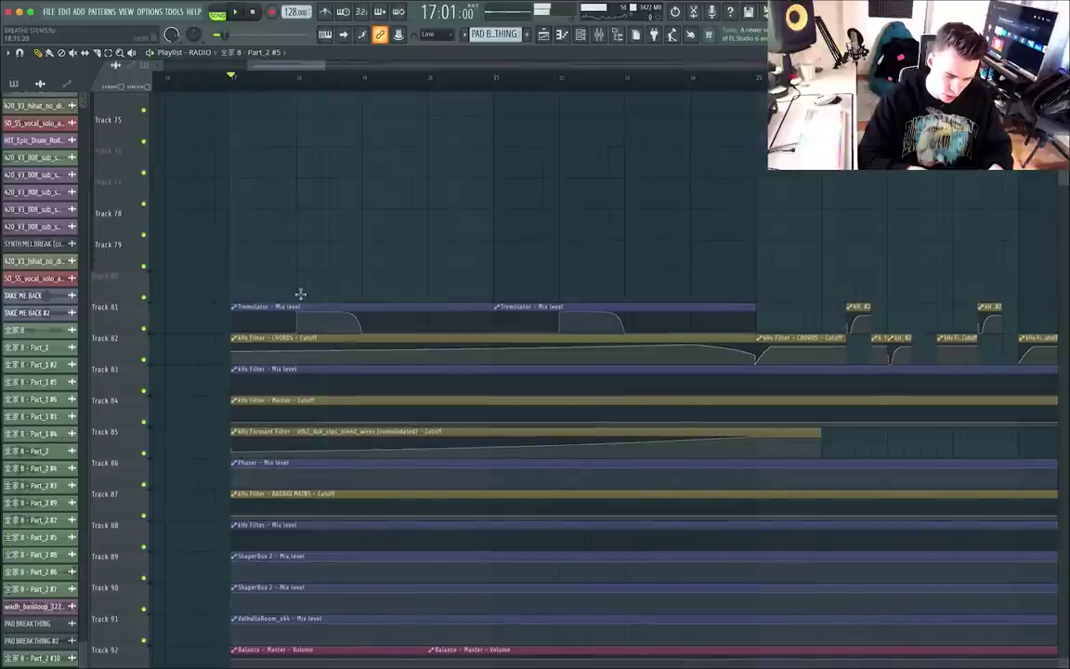
scroll(263, 210, up, 2)
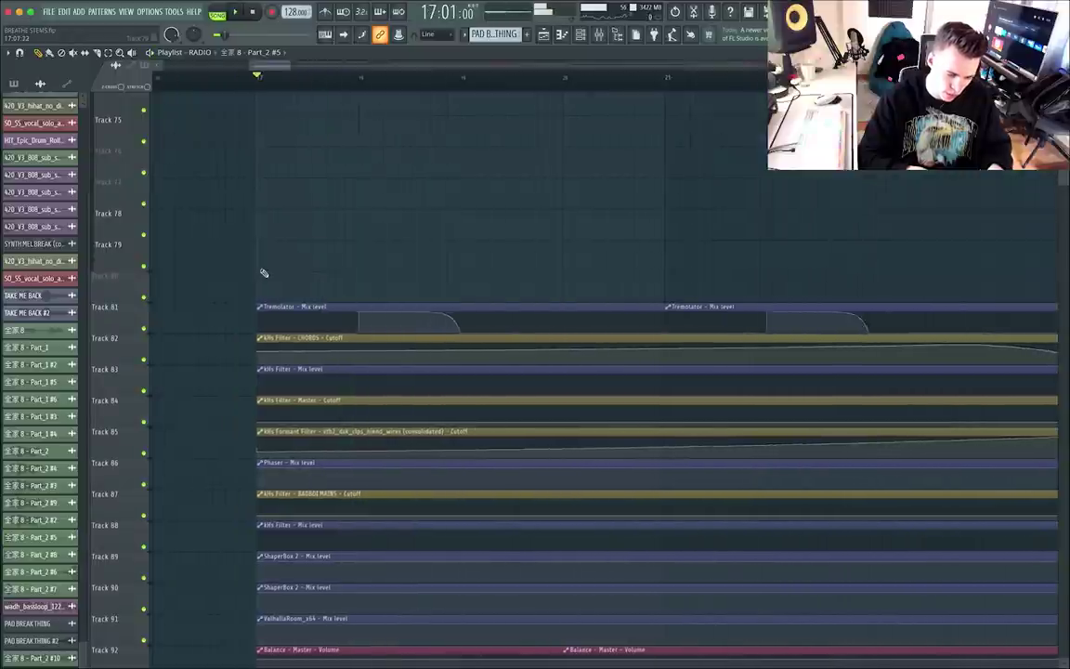
key(space)
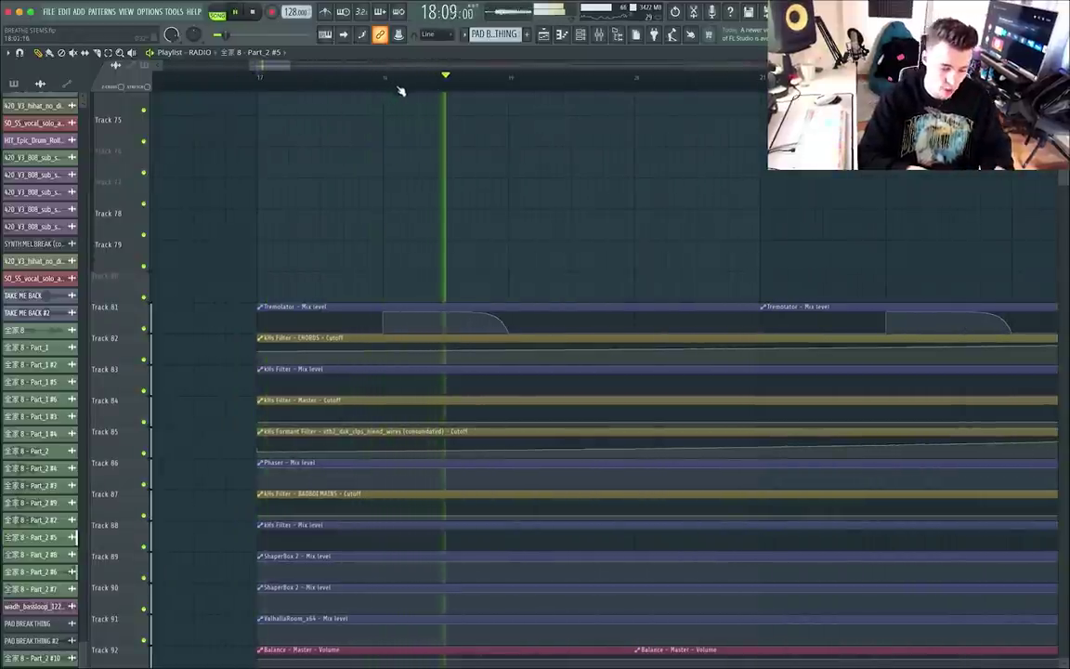
click(385, 86)
key(space)
Play from bar 18 through the CHORDS mixer track and view its Tremolator settings.
scroll(387, 87, up, 20)
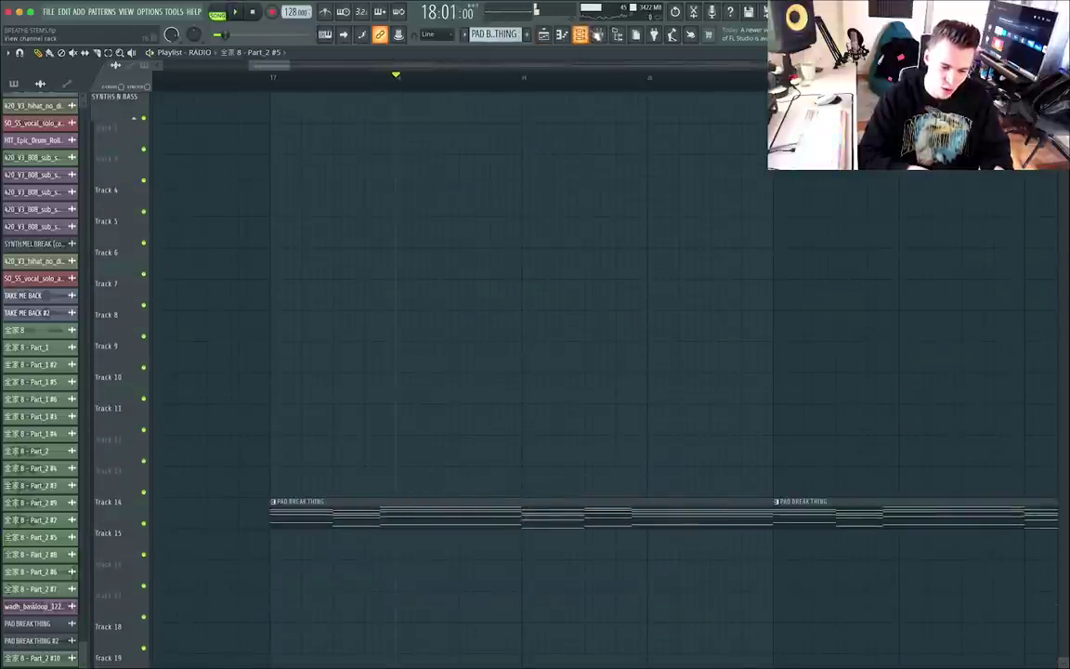
key(F9)
key(space)
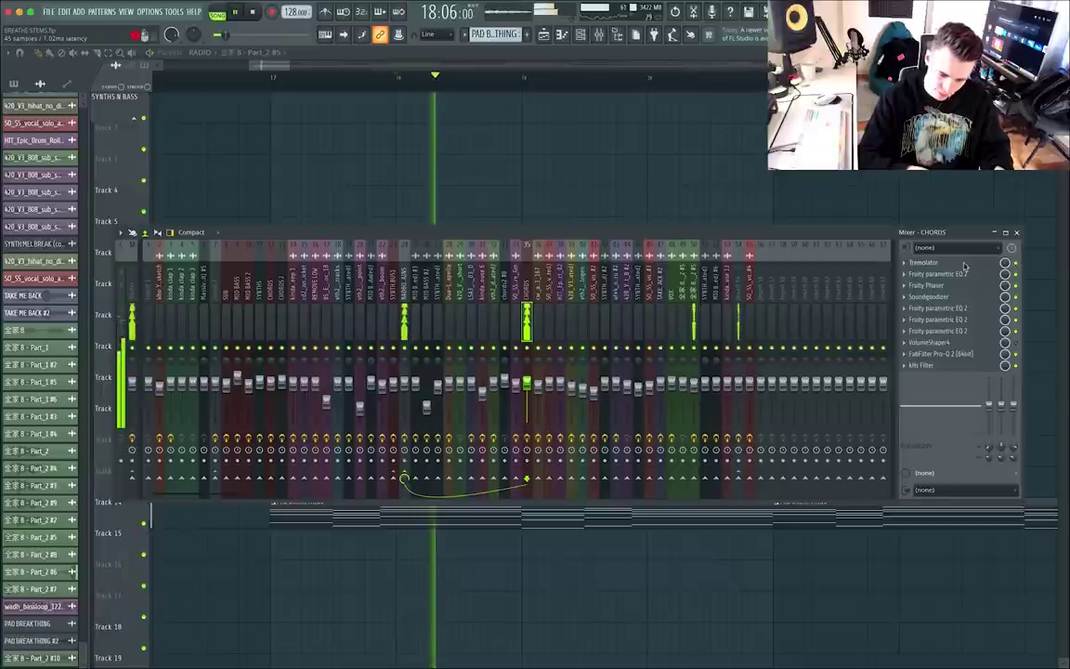
click(923, 262)
key(space)
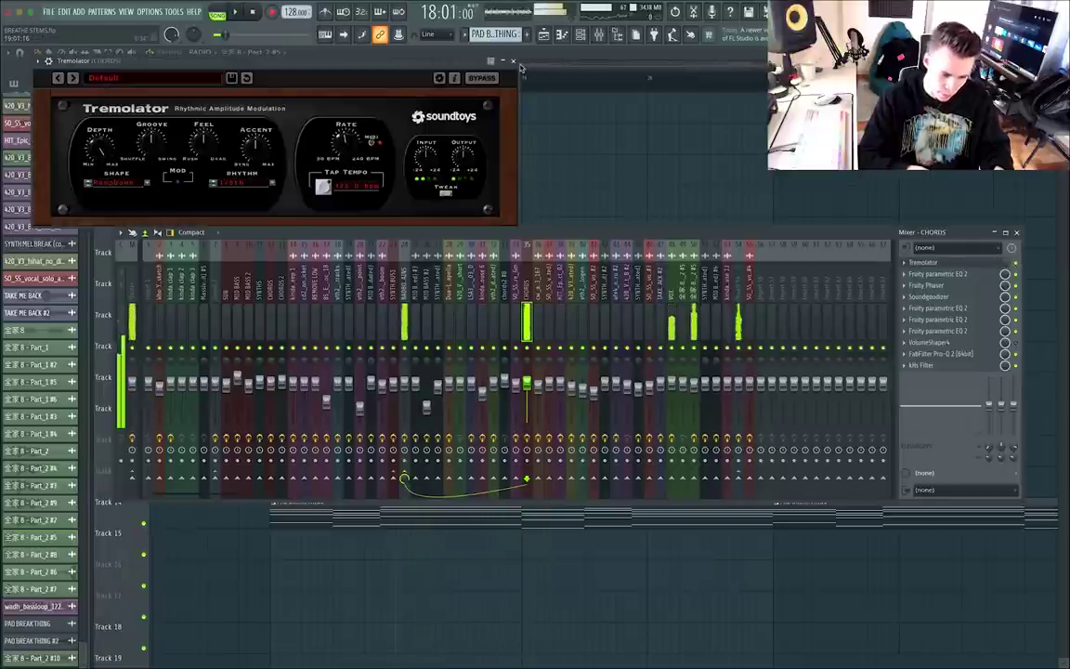
click(512, 62)
Return to the playlist and examine the second Tremolator mix level automation clip on Track 81 at bar 21.
key(F9)
scroll(535, 373, down, 15)
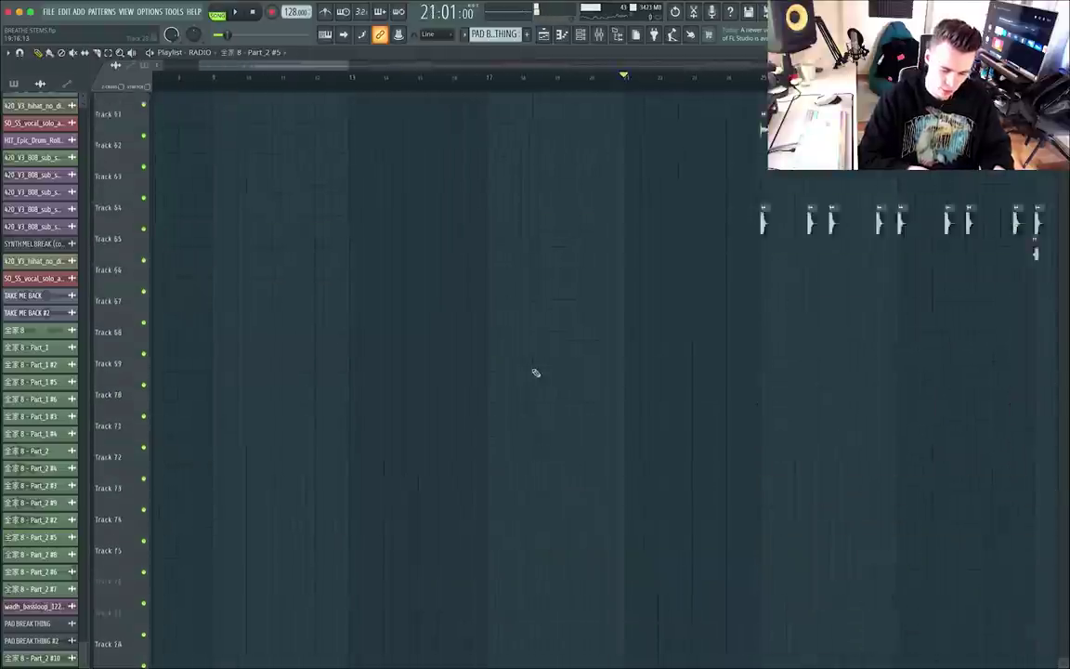
scroll(539, 375, down, 6)
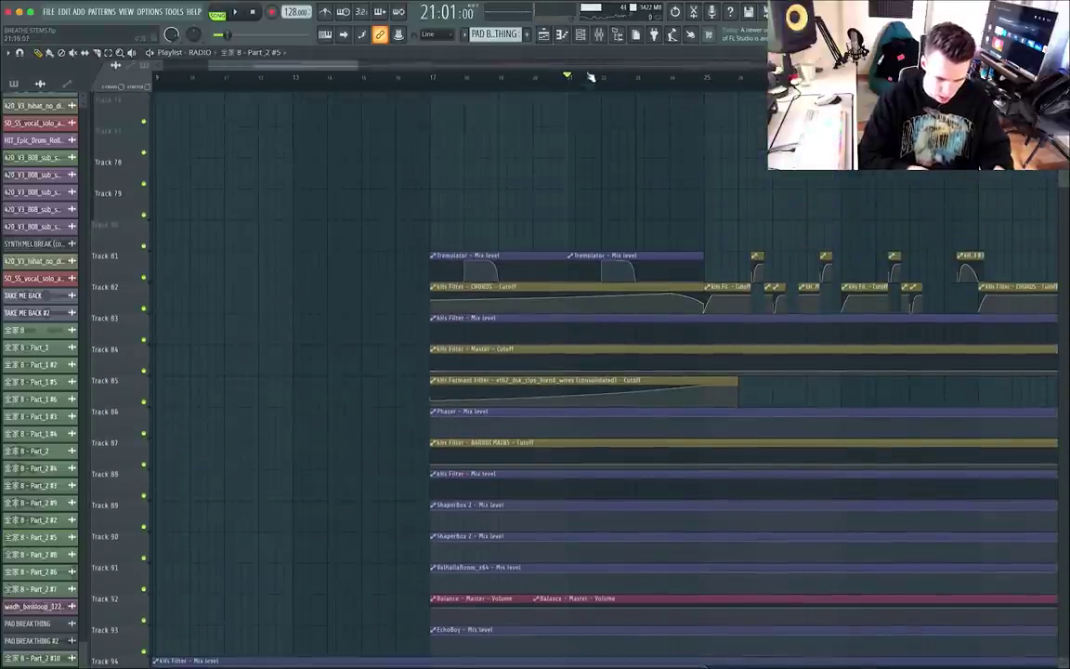
scroll(599, 90, right, 5)
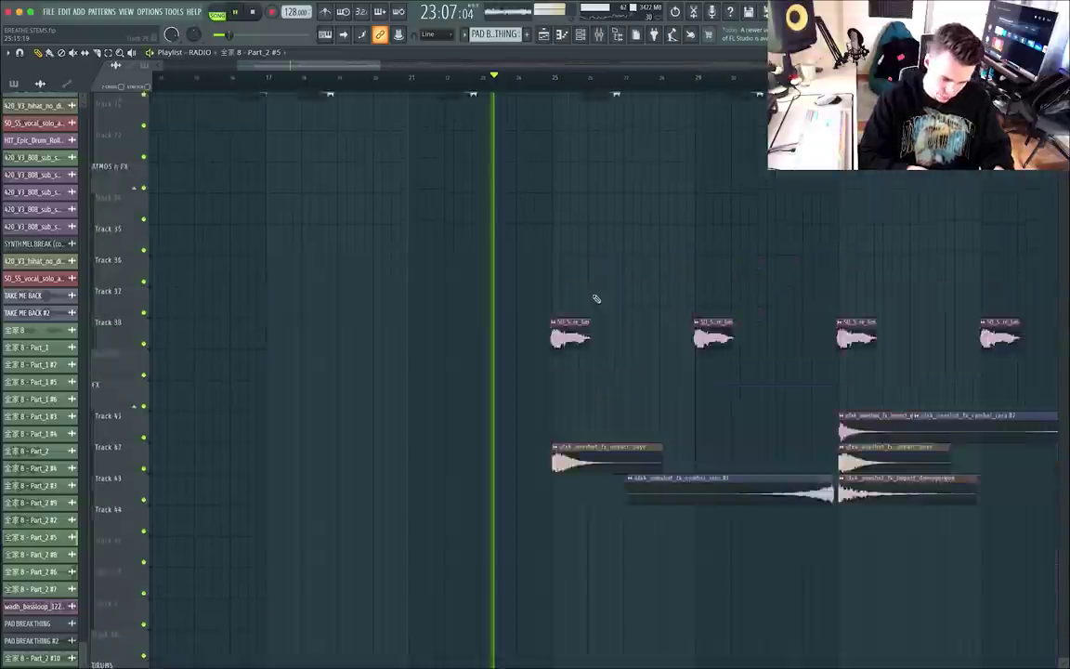
Play the song towards bar 25 while looking over the clips in the VOX and ATMOS n FX groups.
scroll(624, 367, up, 10)
scroll(626, 370, up, 4)
scroll(626, 371, down, 8)
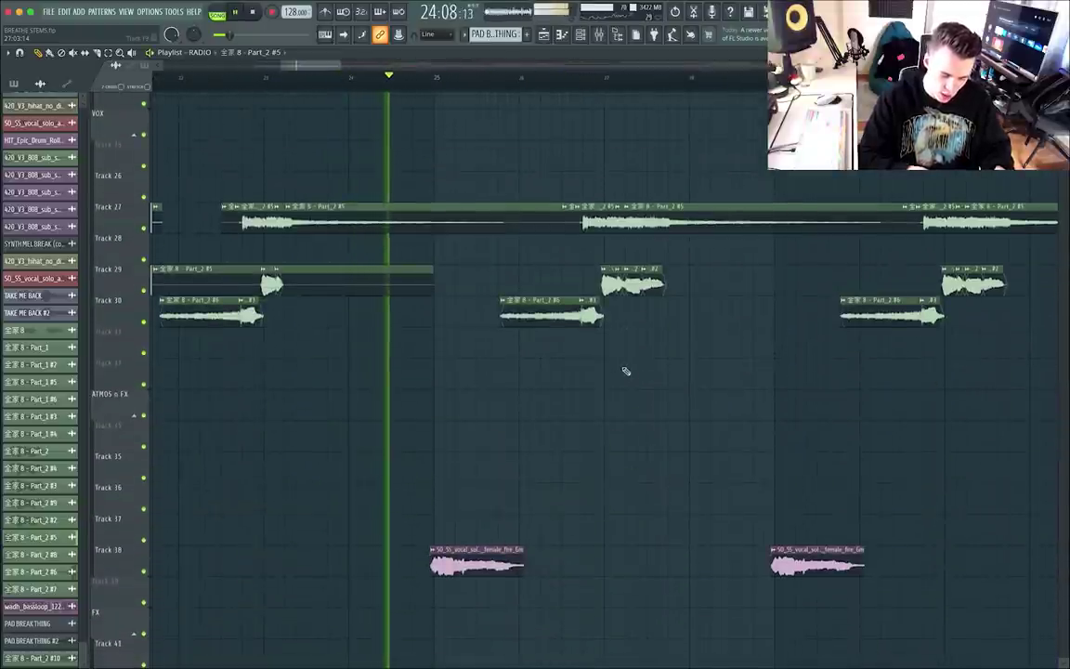
scroll(539, 408, down, 5)
key(space)
Open the PAD BREAK THING #2 pattern at bar 25 and play its chord layers, viewing the channel rack.
scroll(526, 318, up, 9)
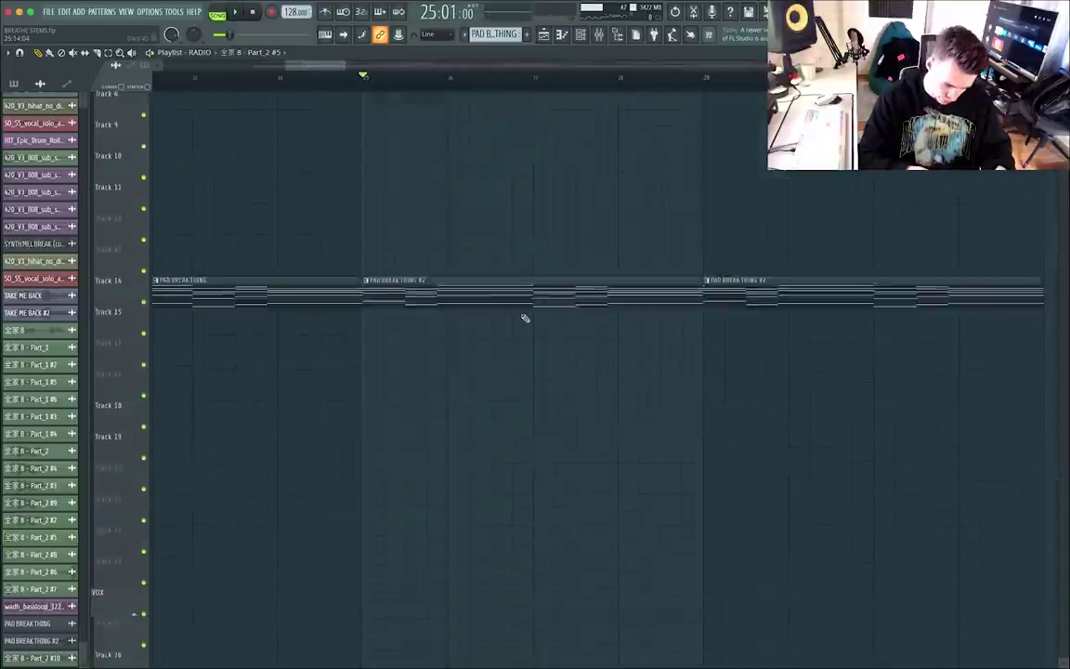
double_click(426, 232)
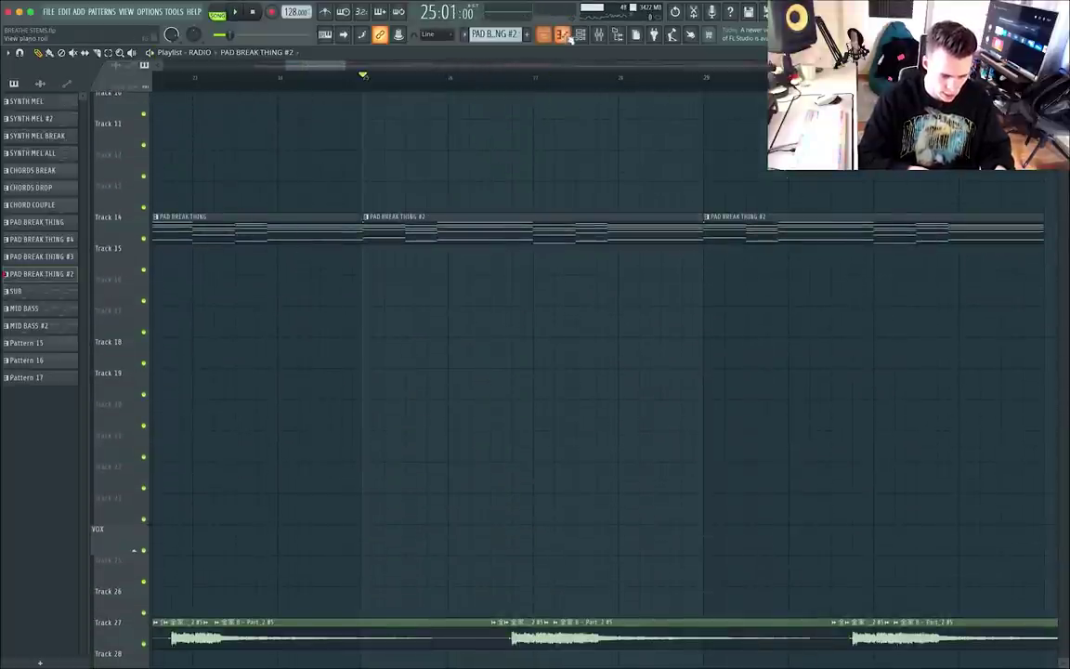
click(237, 358)
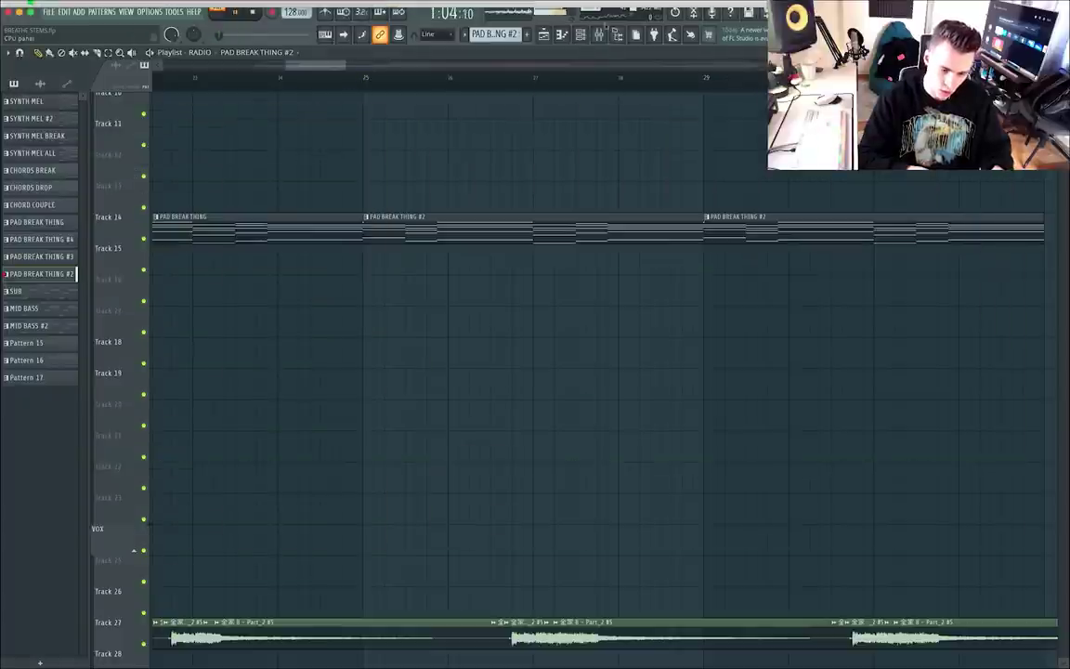
key(F6)
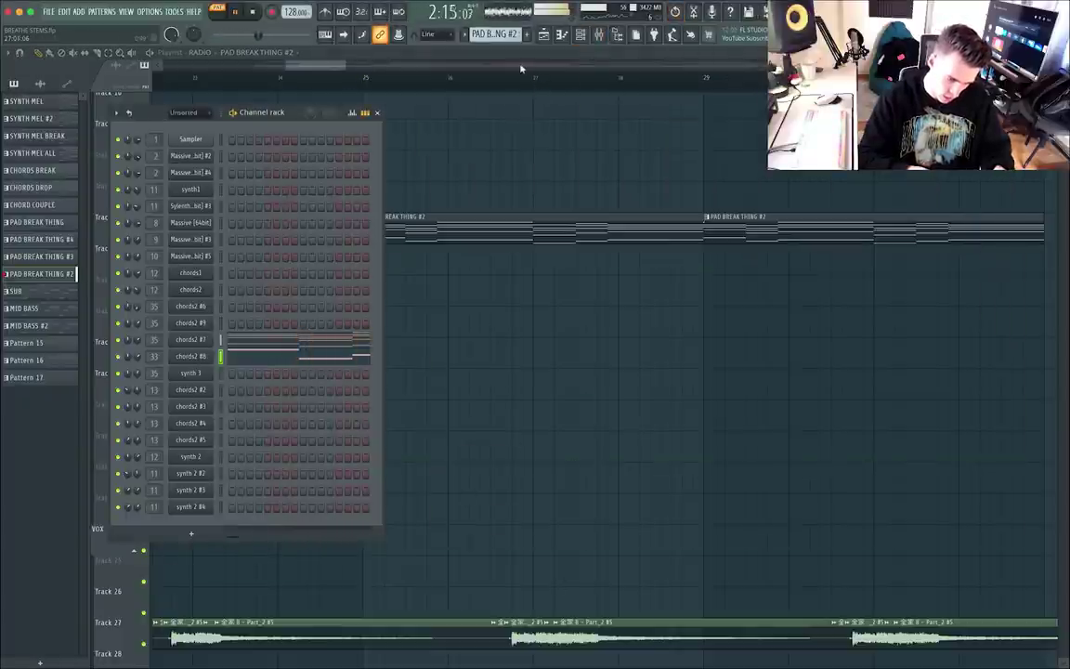
key(space)
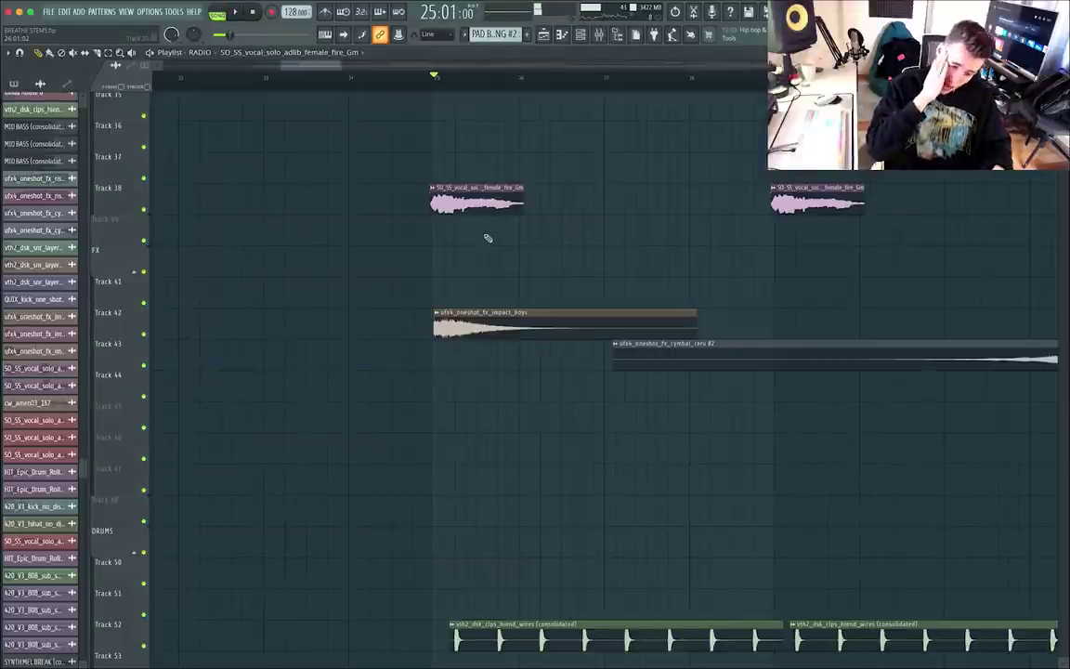
View the channel settings of the impact on Track 42 and the clap clip on Track 52 at bar 25.
double_click(469, 330)
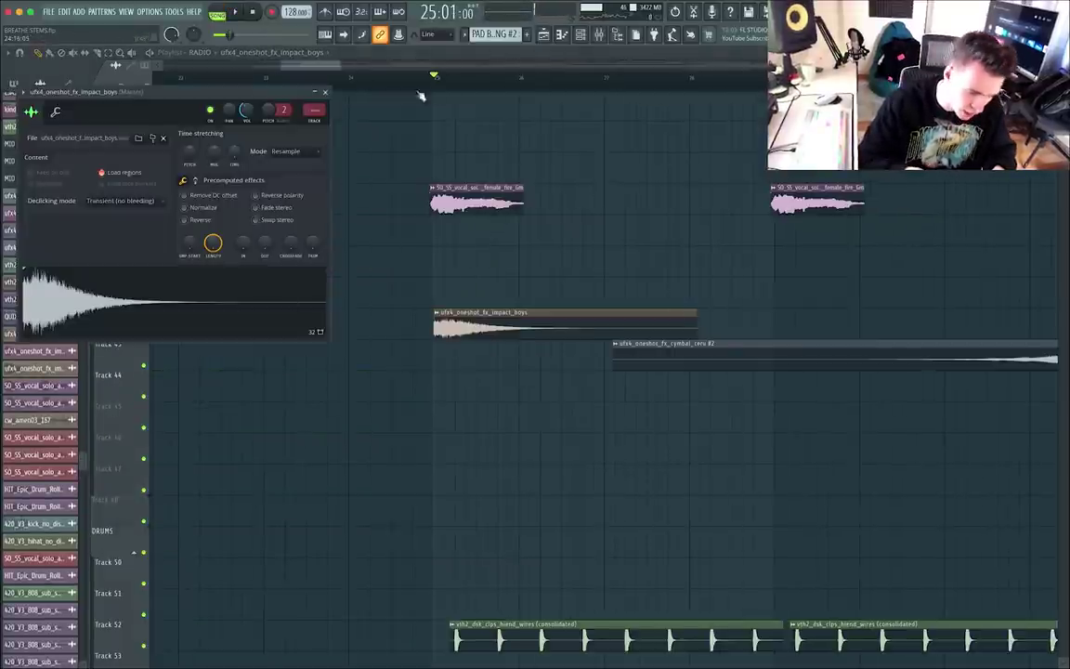
click(325, 92)
scroll(494, 226, down, 5)
double_click(494, 227)
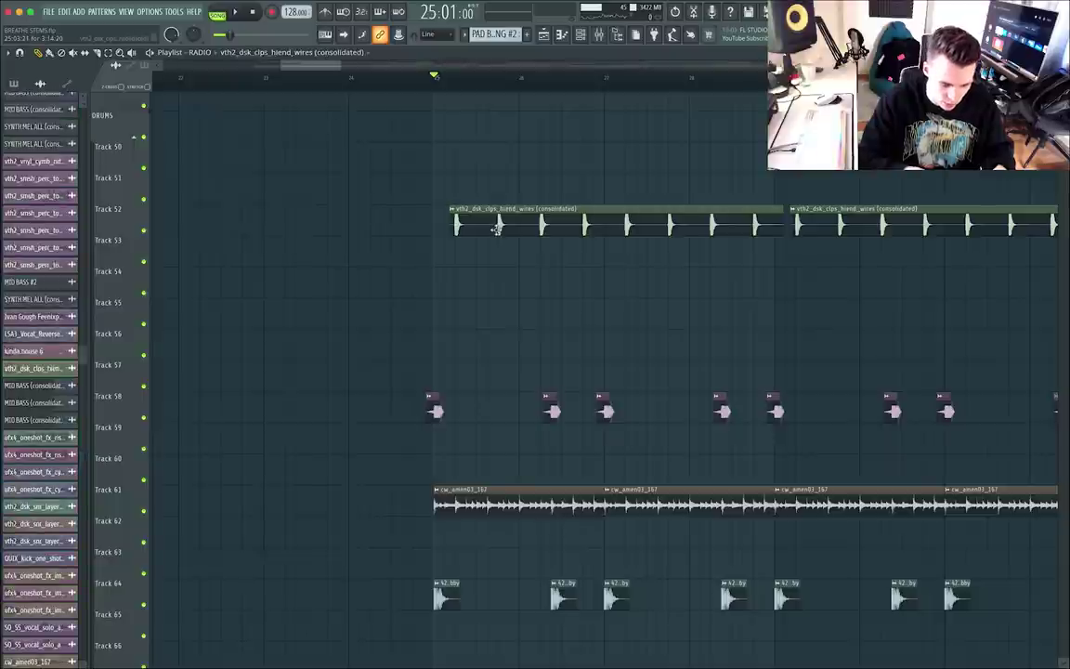
click(325, 92)
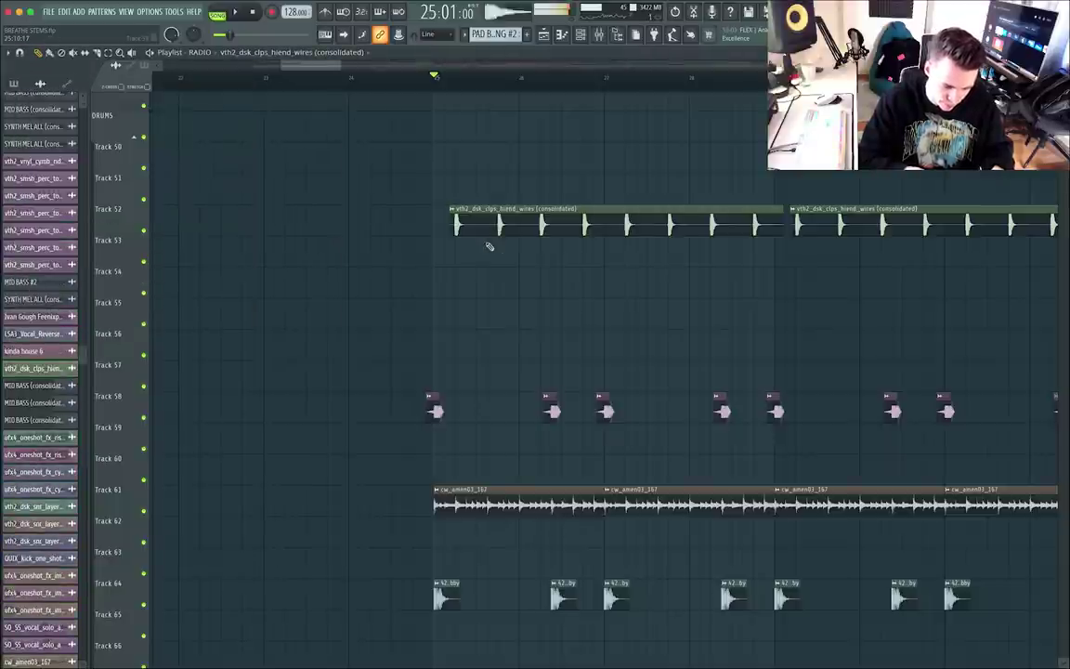
Look over the vocal, pad and drum clips around bar 25 while playing the song from just before that bar.
scroll(477, 267, down, 4)
scroll(477, 267, up, 2)
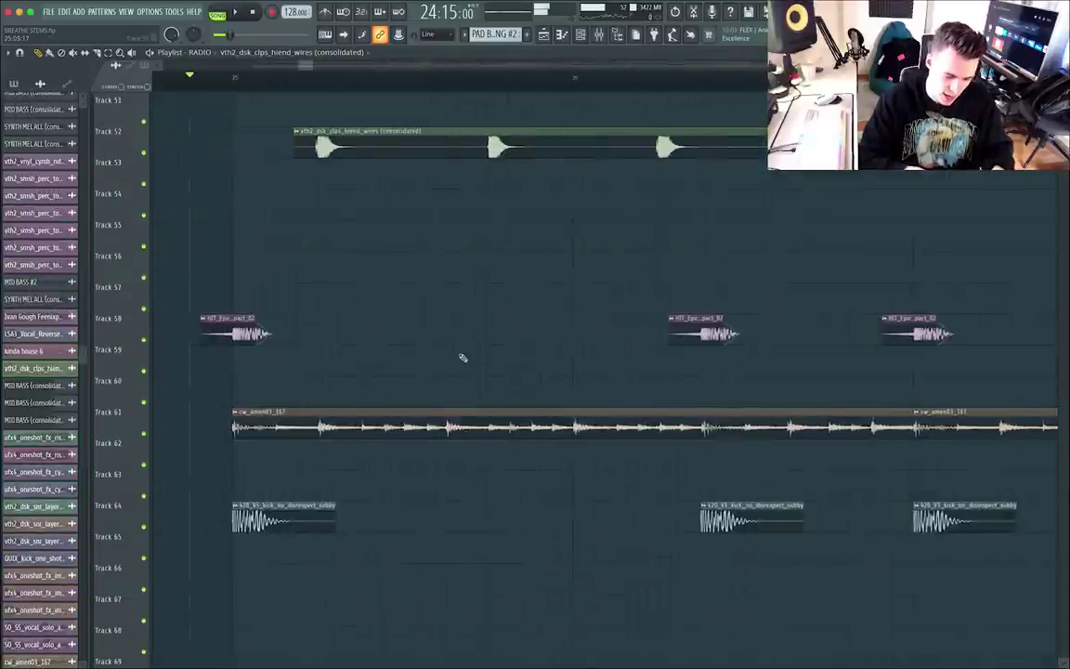
scroll(463, 358, up, 18)
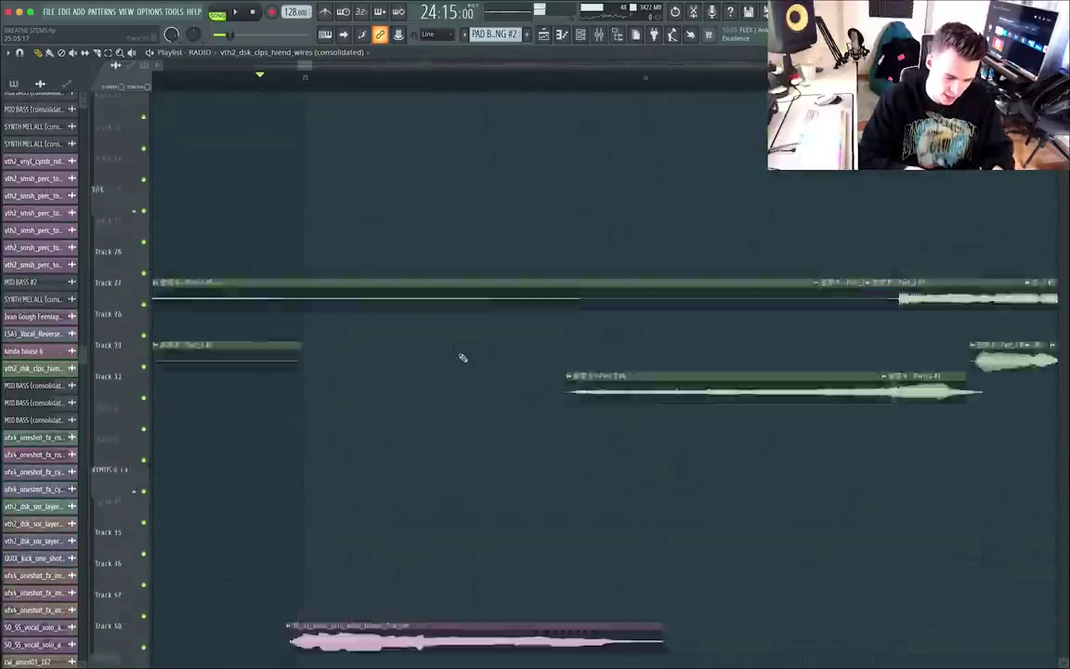
scroll(437, 451, down, 2)
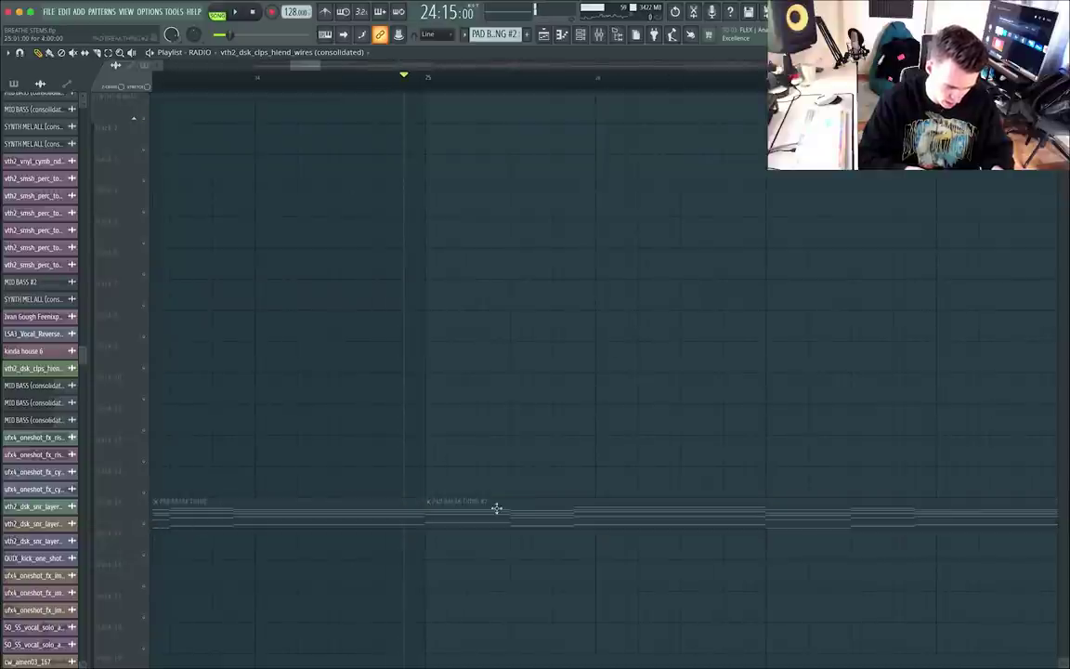
scroll(497, 506, down, 12)
ctrl+scroll(460, 437, down, 4)
key(space)
scroll(461, 440, up, 4)
ctrl+scroll(461, 439, up, 3)
key(space)
View the channel settings of the cw_amen03_167 break on Track 61 and the GGate effect on its mixer insert.
double_click(383, 377)
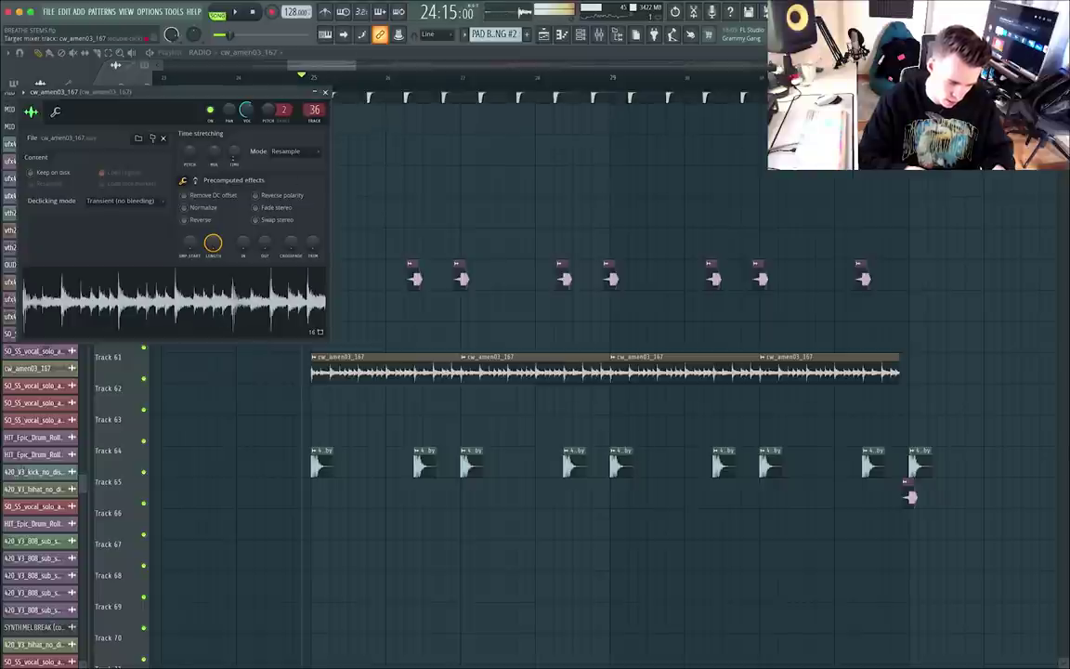
key(F9)
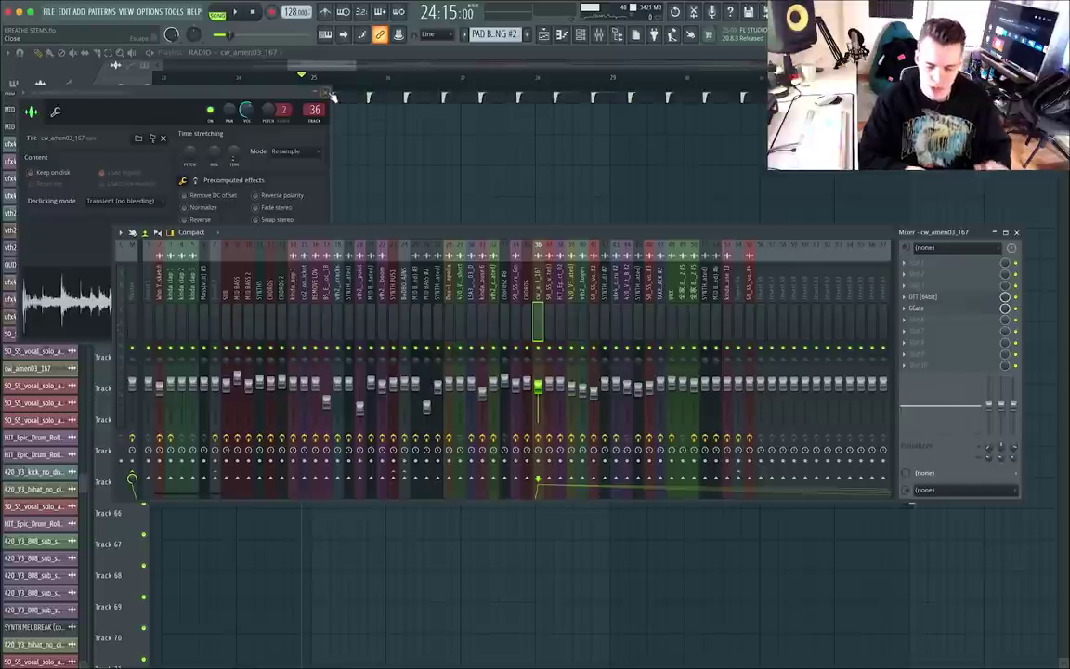
click(922, 307)
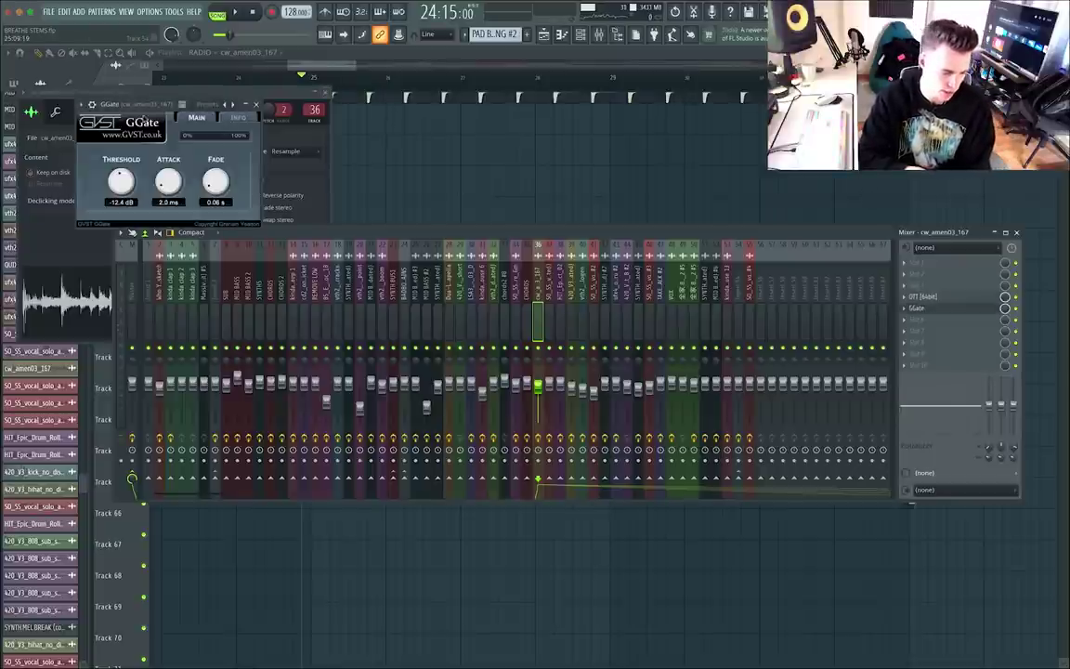
click(256, 104)
click(257, 95)
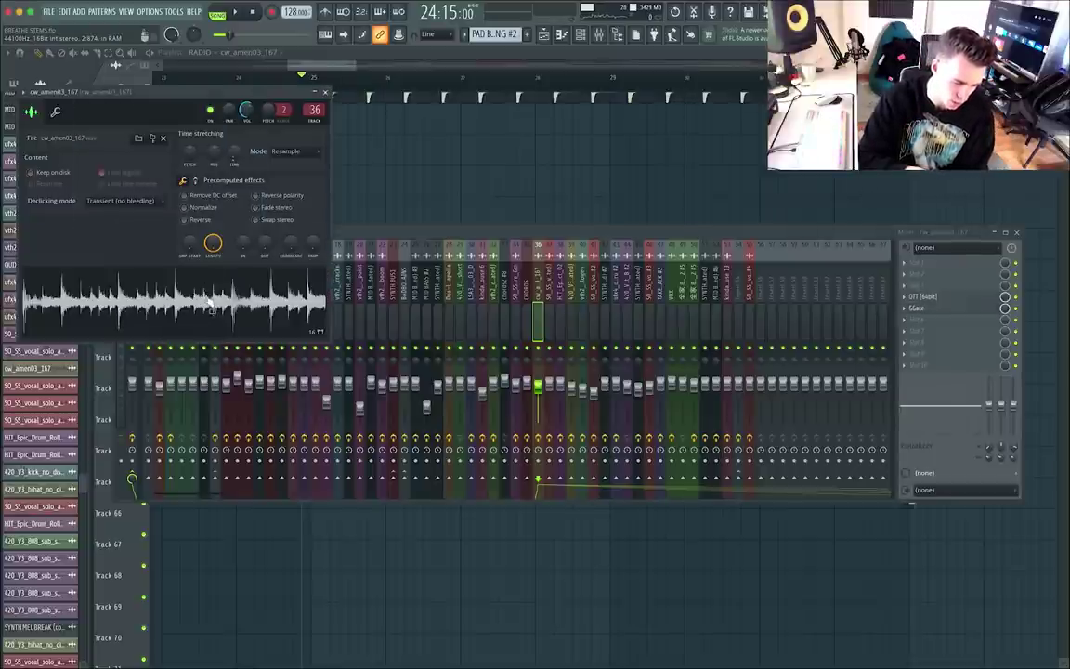
click(324, 94)
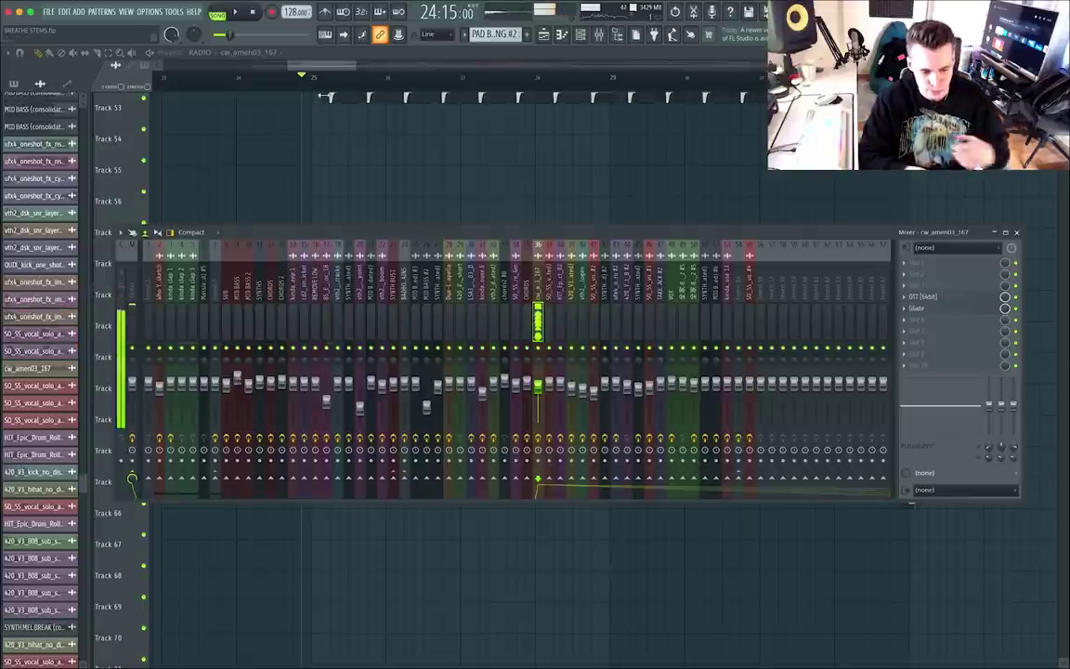
Return to the playlist and view the channel settings of the HIT_Epic_Drum_Roll_Impact_02 clip on Track 58 at bar 25.
key(F9)
scroll(437, 234, up, 4)
key(space)
scroll(370, 386, down, 4)
scroll(453, 317, up, 4)
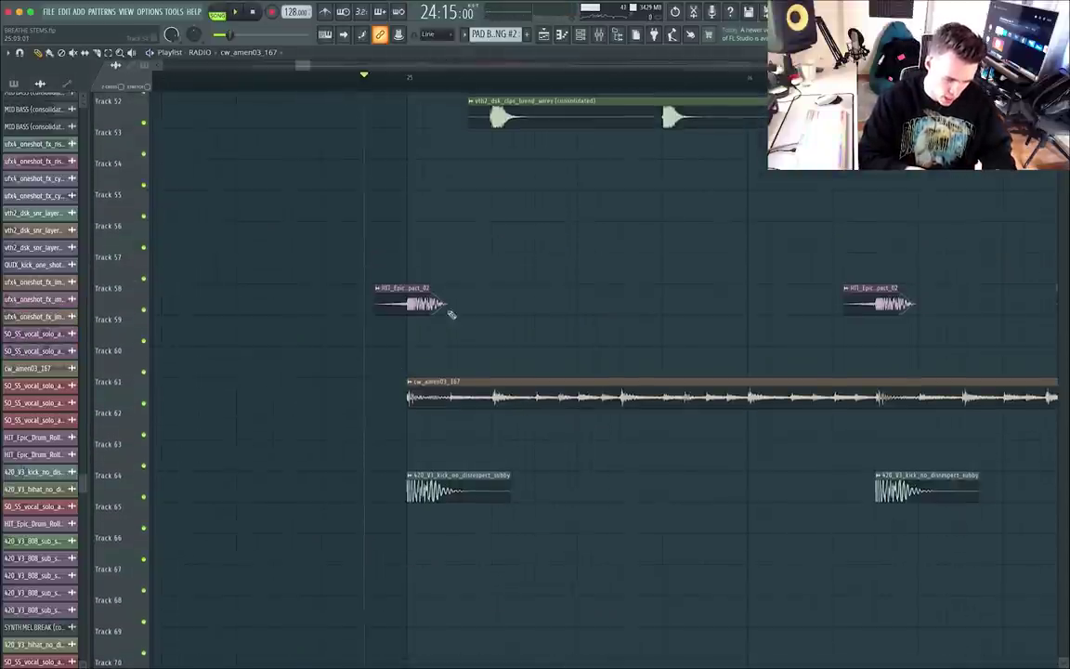
double_click(402, 291)
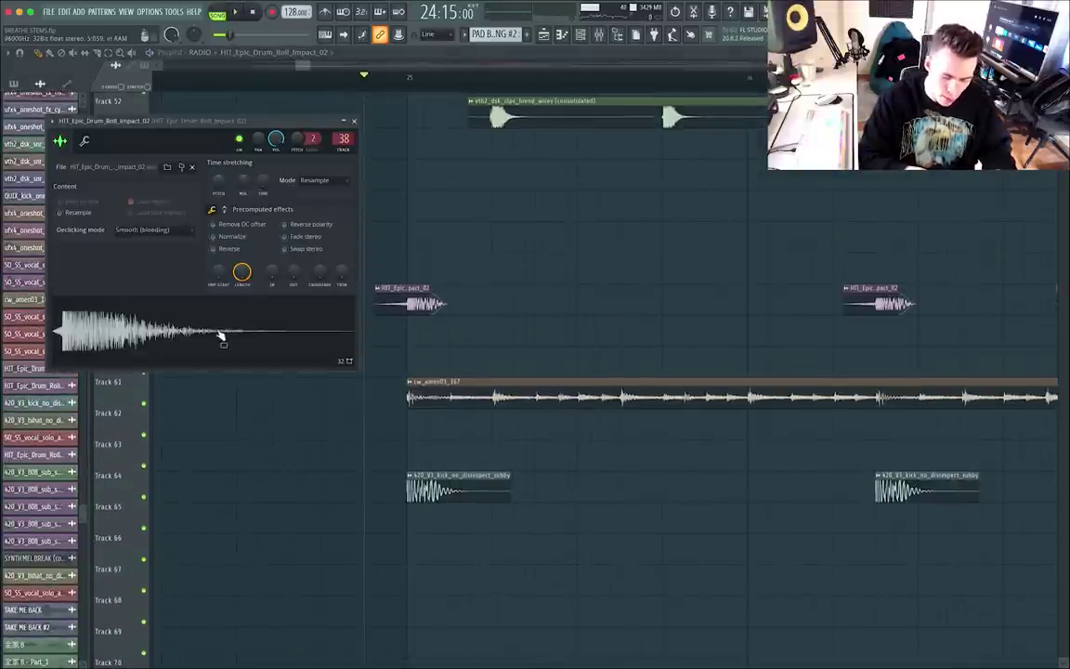
click(354, 121)
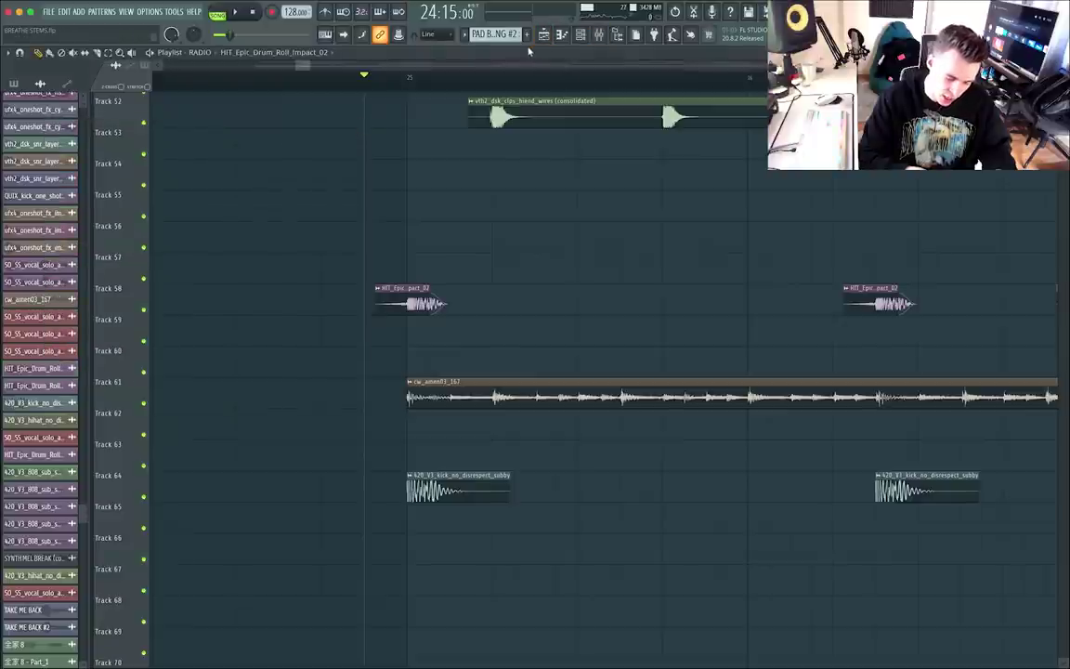
Play the drum section from just before bar 25 while following the impact, break and kick clips on Tracks 58 to 64.
scroll(492, 301, right, 5)
key(space)
scroll(604, 460, down, 5)
scroll(604, 461, up, 4)
scroll(604, 460, right, 4)
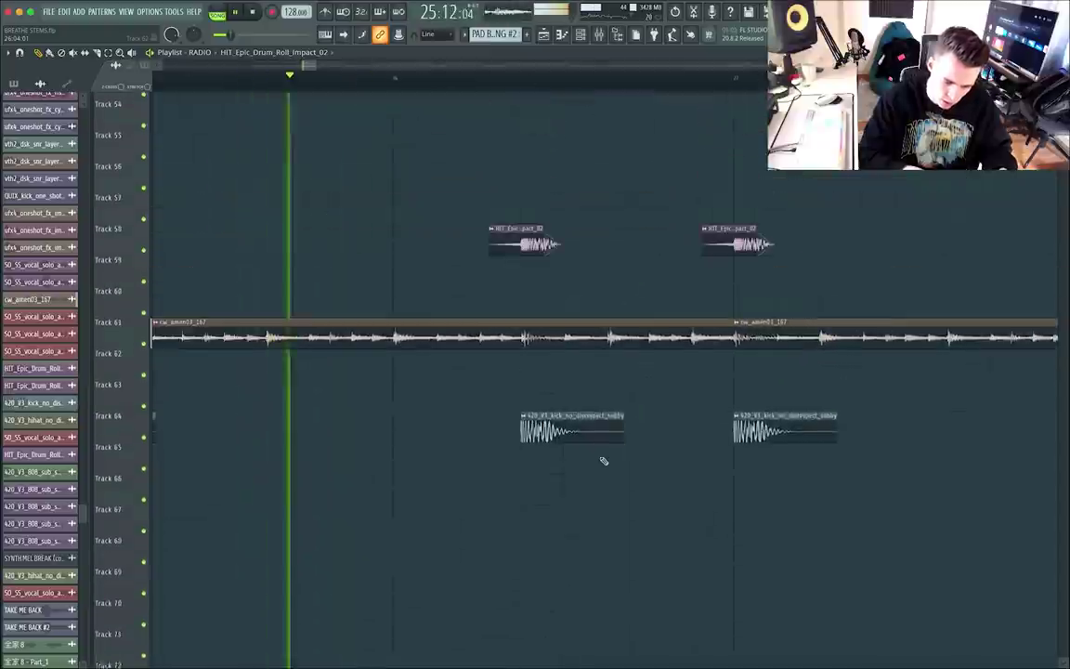
scroll(604, 460, up, 3)
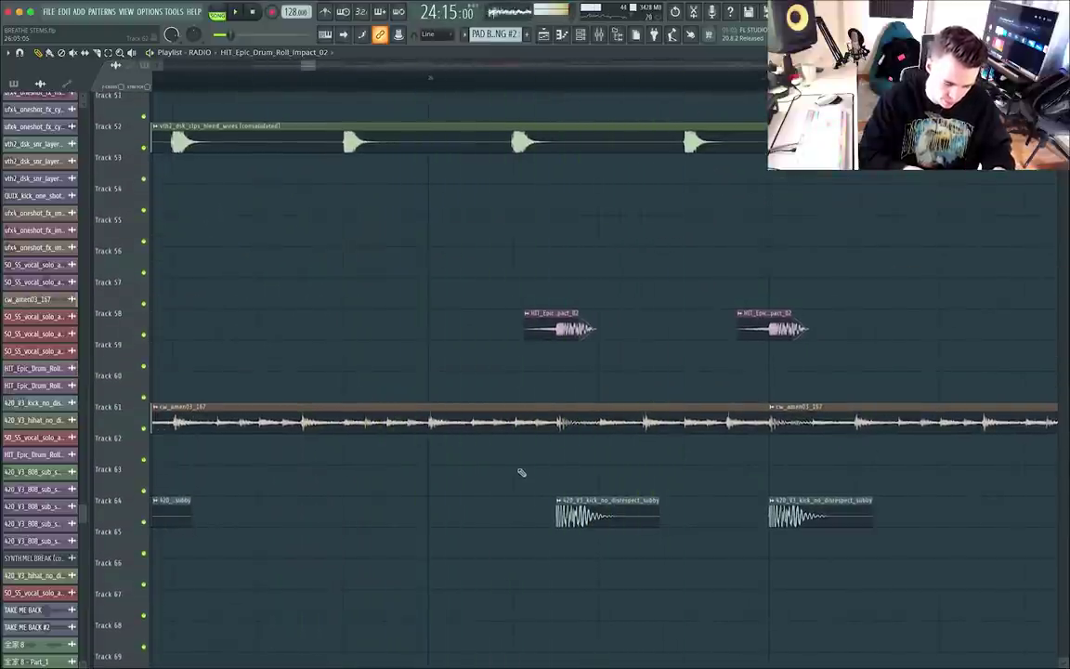
key(space)
Play the song from bar 25 while examining the kHs Filter CHORDS cutoff automation clips on Tracks 81 and 82.
scroll(186, 172, up, 5)
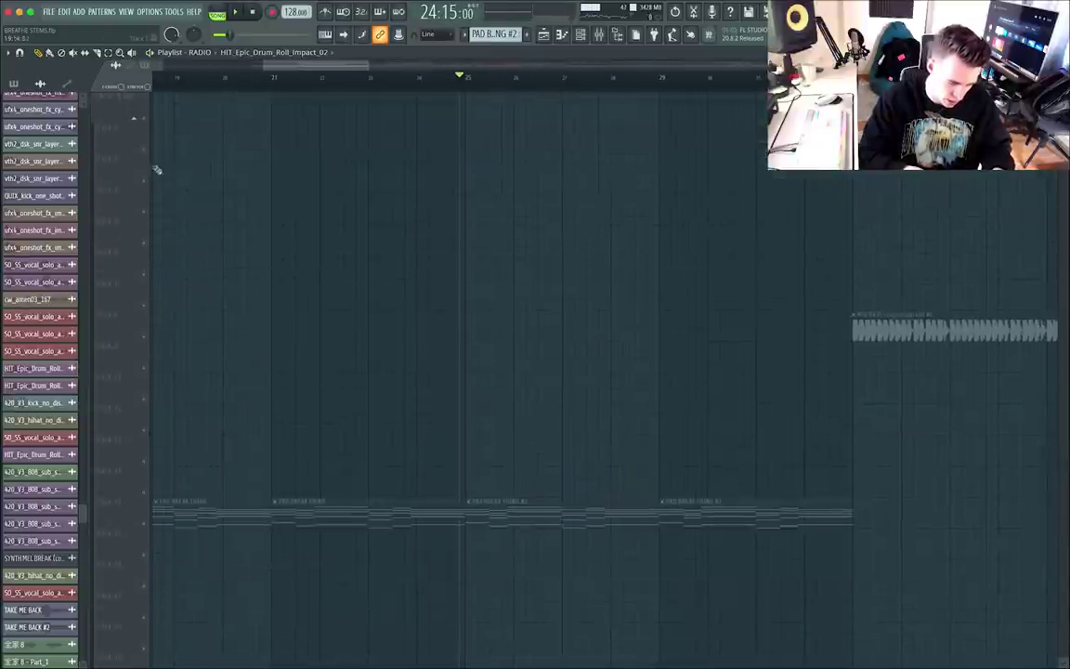
scroll(258, 288, up, 5)
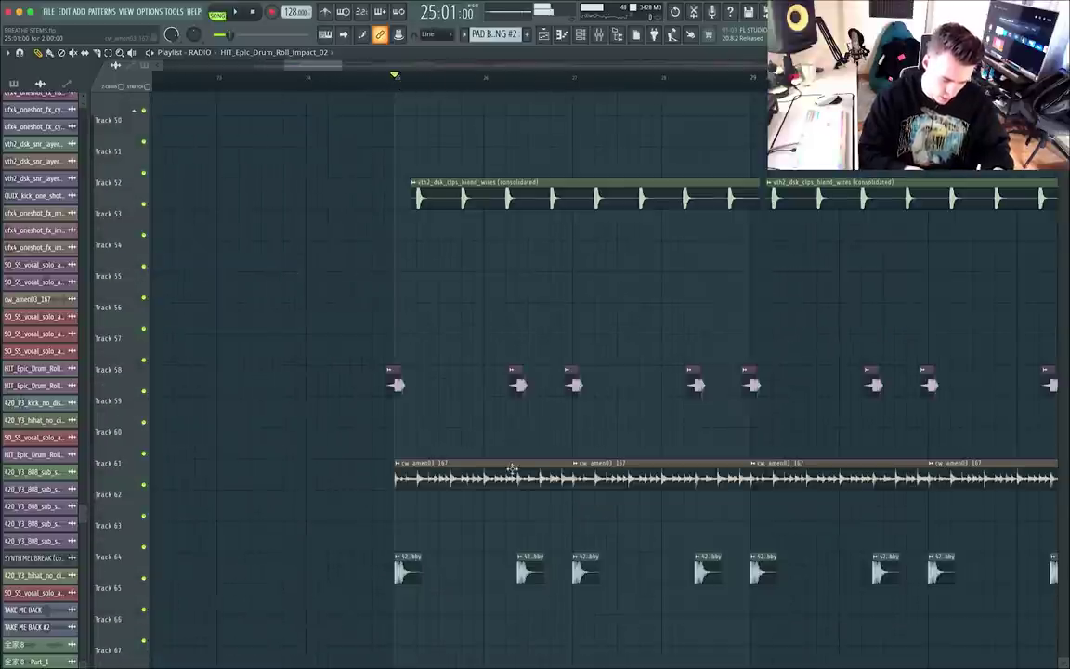
scroll(511, 469, down, 8)
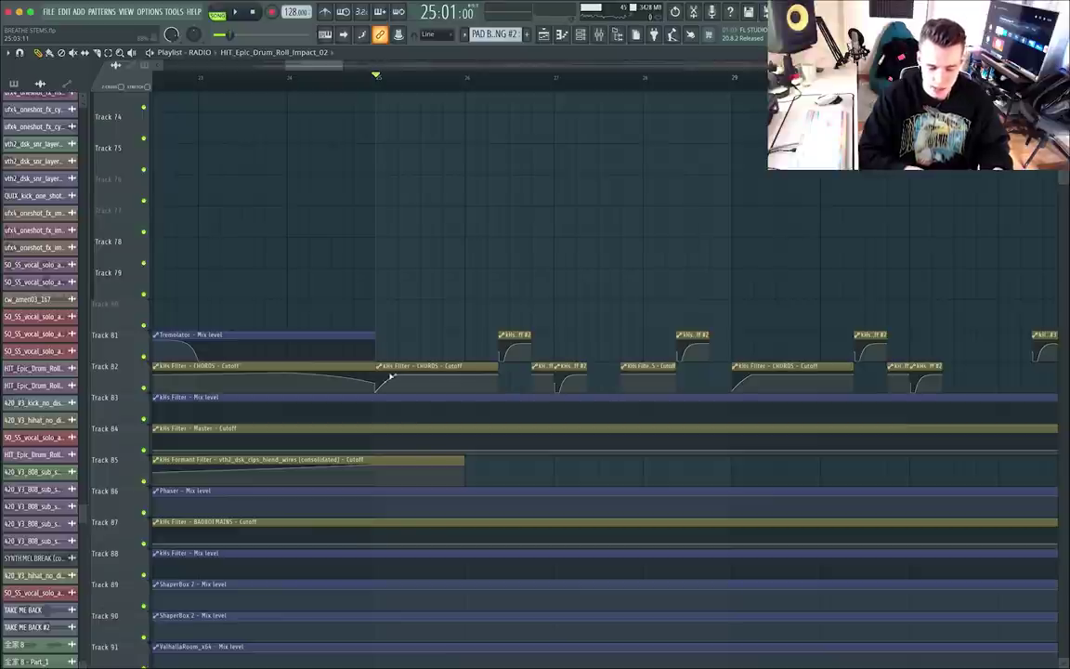
key(space)
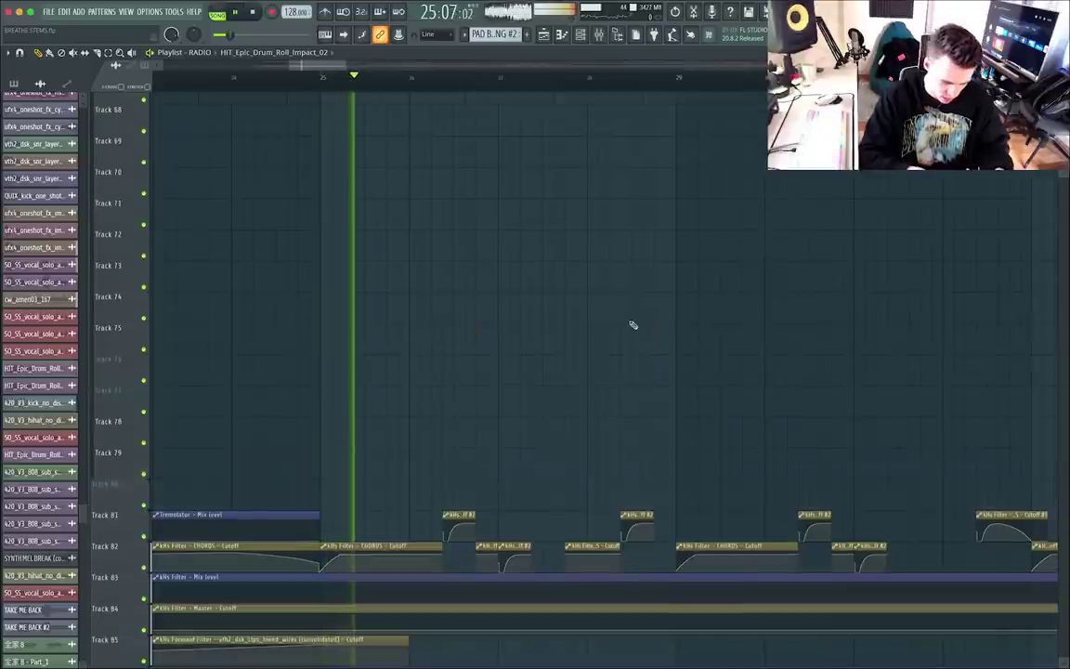
scroll(633, 325, down, 3)
scroll(633, 325, right, 3)
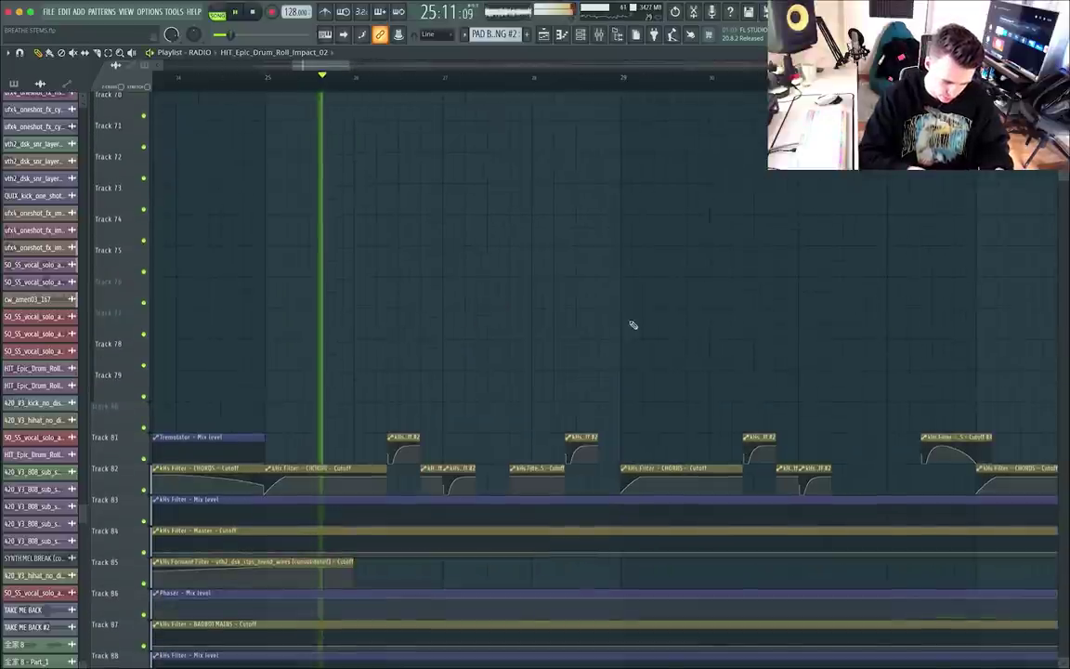
scroll(633, 325, down, 2)
scroll(633, 325, right, 1)
scroll(634, 325, up, 1)
scroll(633, 325, left, 2)
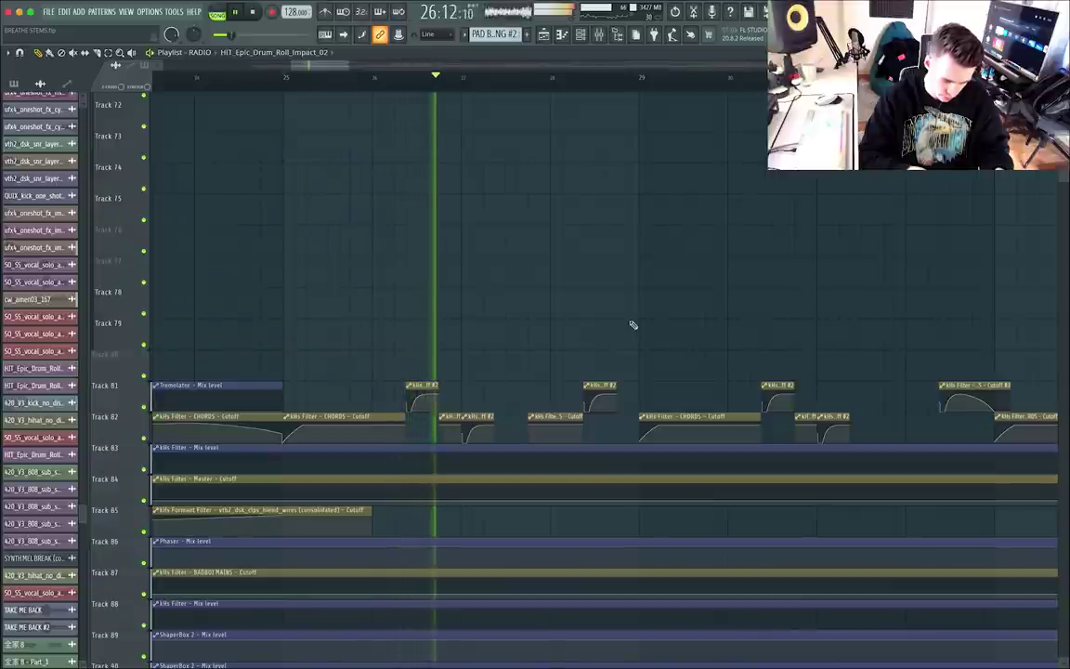
key(space)
Look over the arrangement from the VOX group to the synths and move the playhead to bar 33.
scroll(633, 324, up, 15)
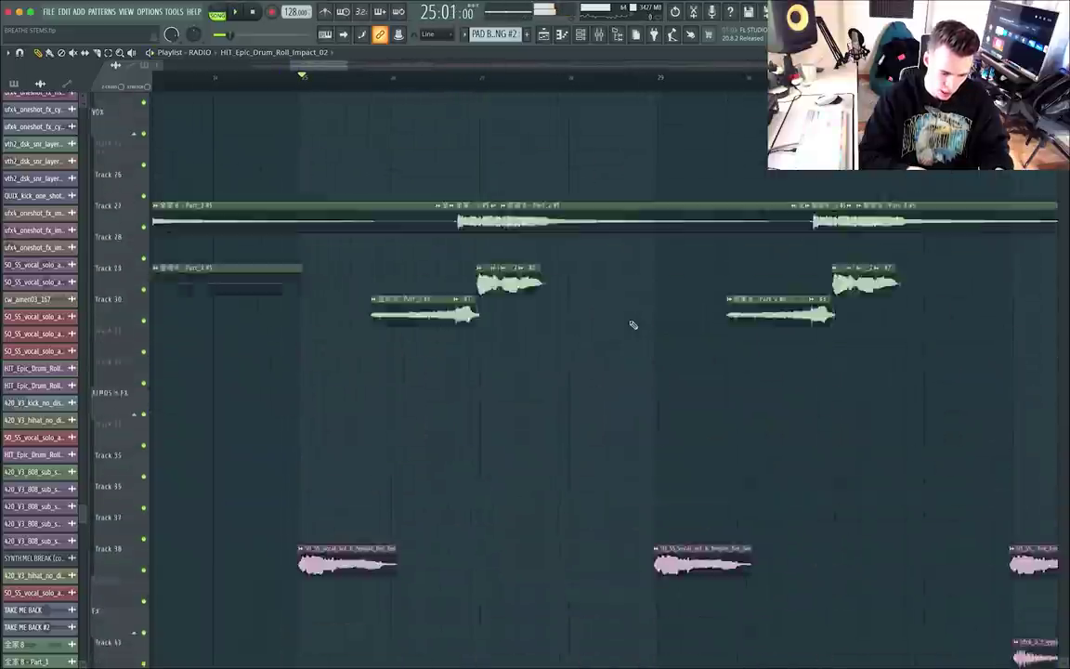
scroll(633, 325, down, 15)
drag(545, 82, 609, 90)
scroll(716, 275, up, 12)
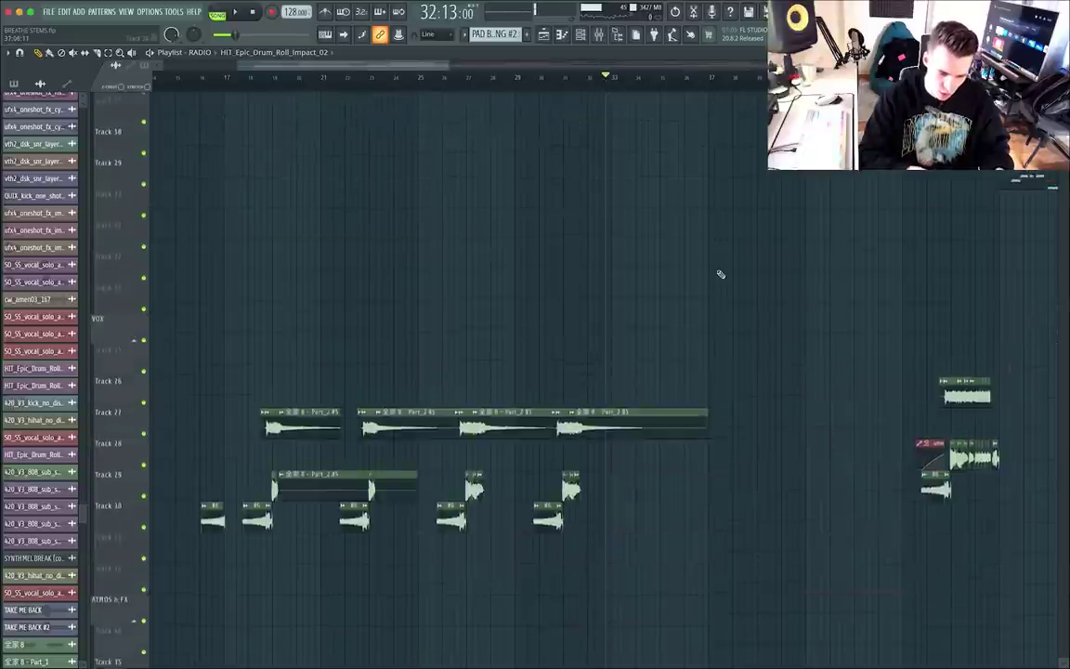
scroll(471, 365, down, 5)
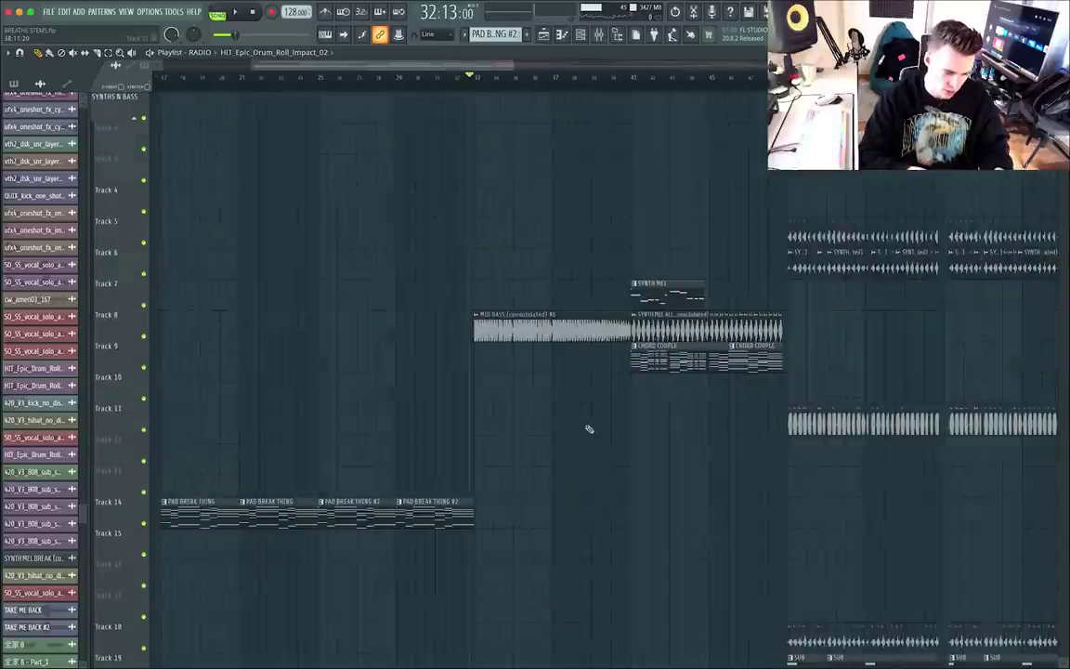
scroll(594, 455, down, 6)
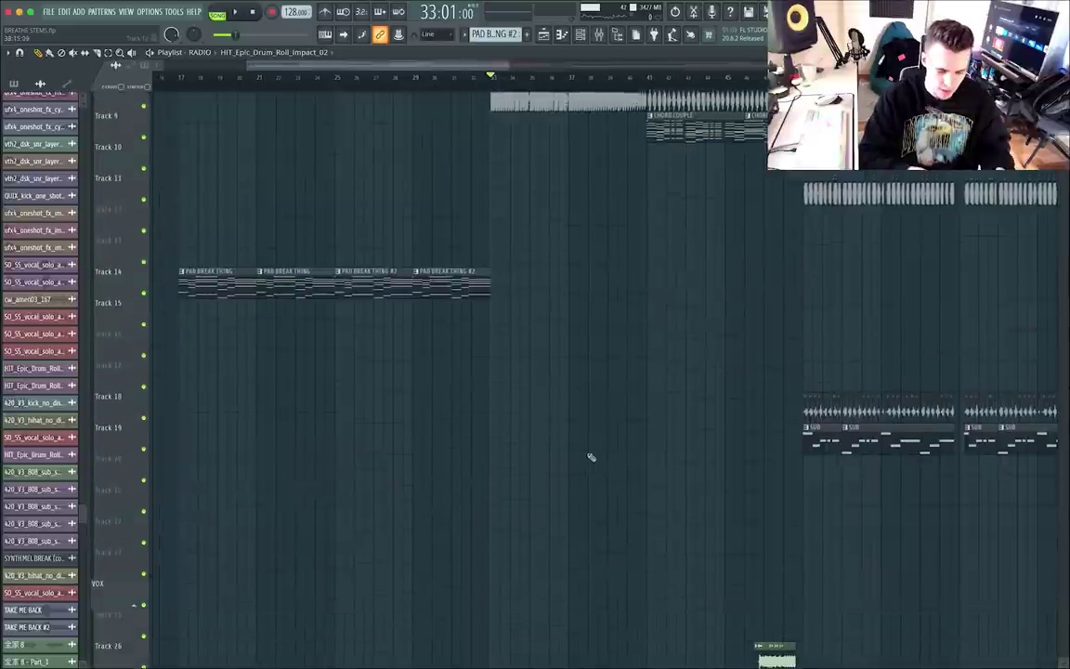
View the channel settings of the MID BASS (consolidated) #6 clip on Track 8 at bar 33.
scroll(554, 371, up, 9)
click(492, 332)
double_click(491, 333)
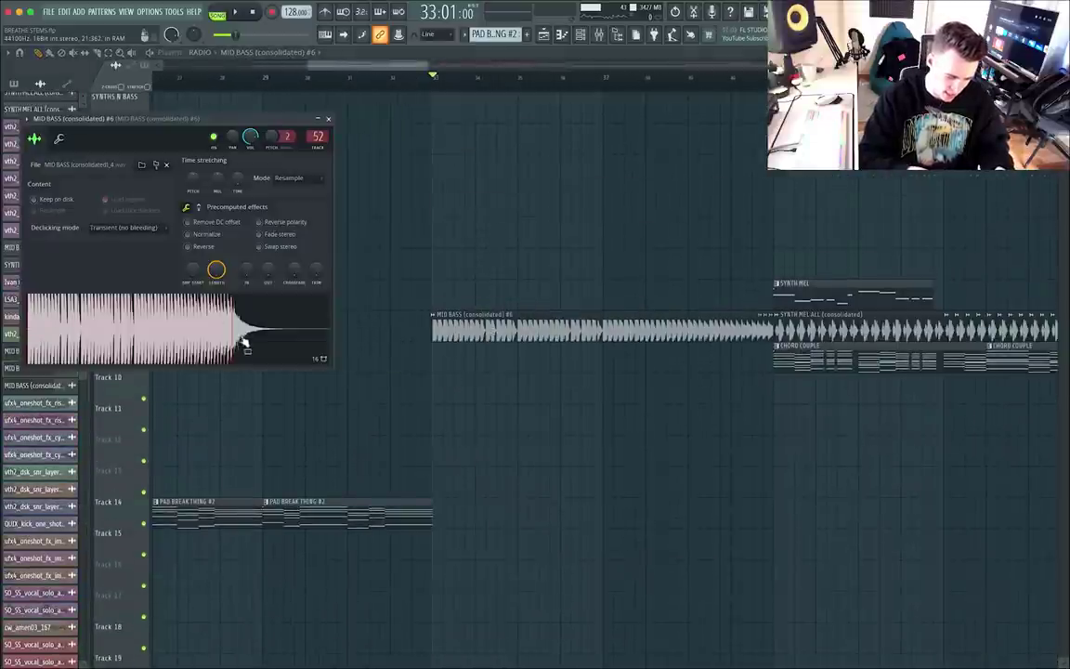
click(330, 121)
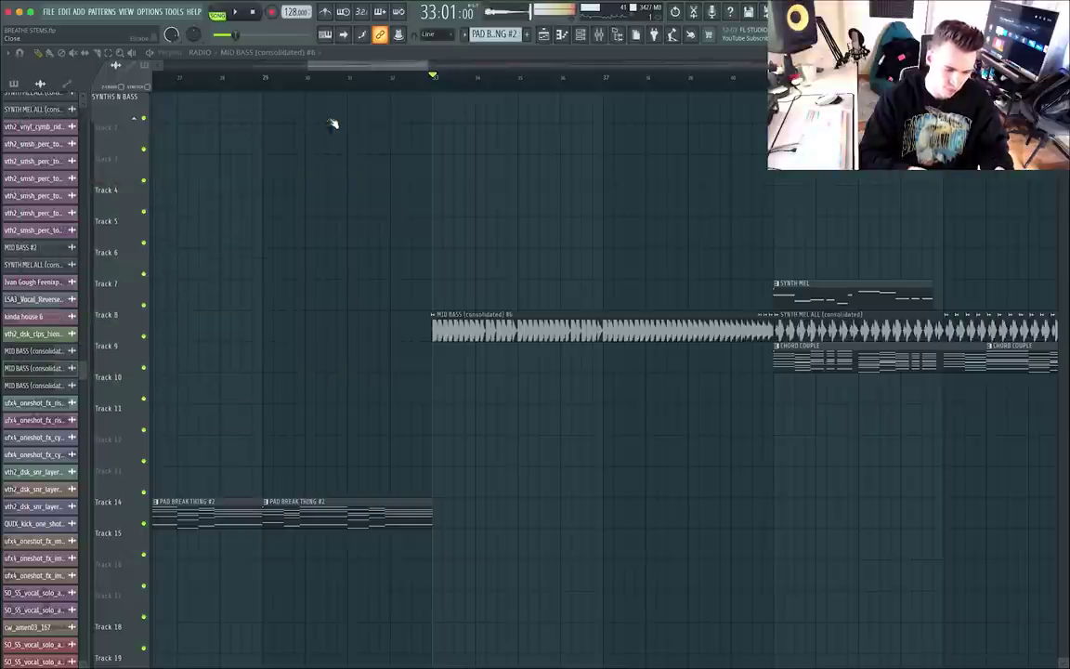
Select the CHORDS BREAK pattern, play it in pattern mode and view the chords1 notes in the piano roll.
click(13, 83)
click(43, 171)
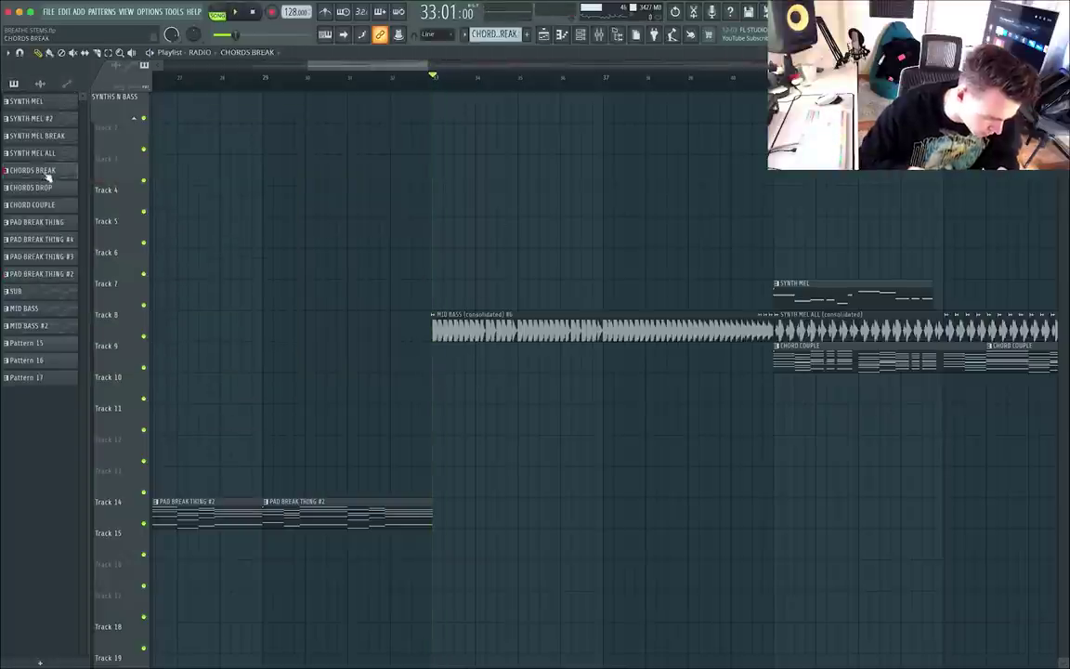
click(217, 14)
key(space)
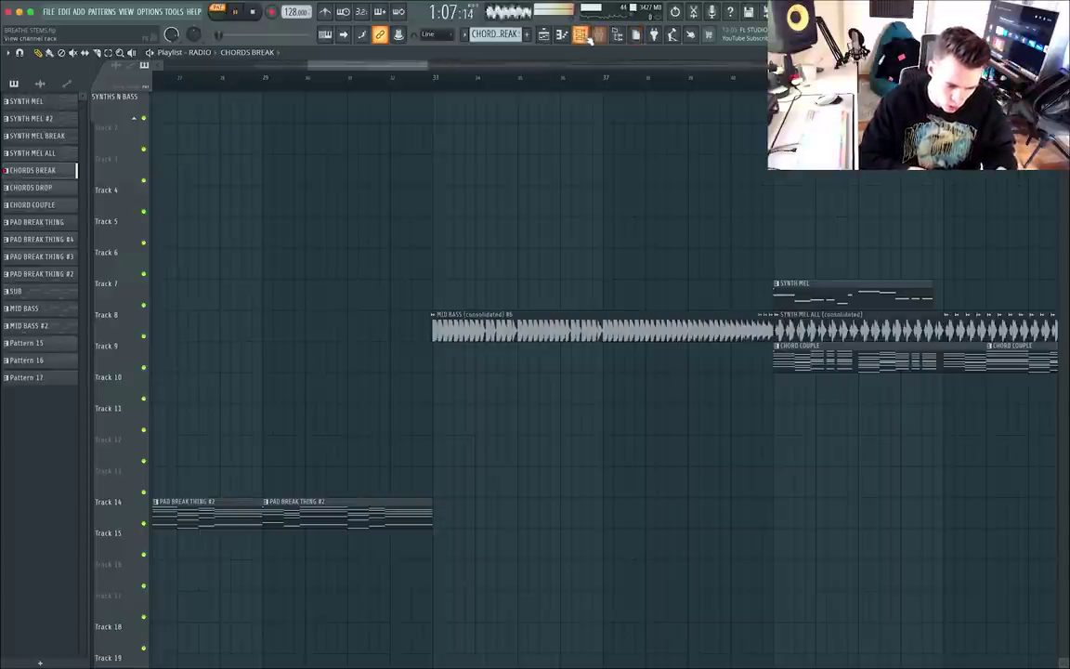
click(601, 37)
click(239, 276)
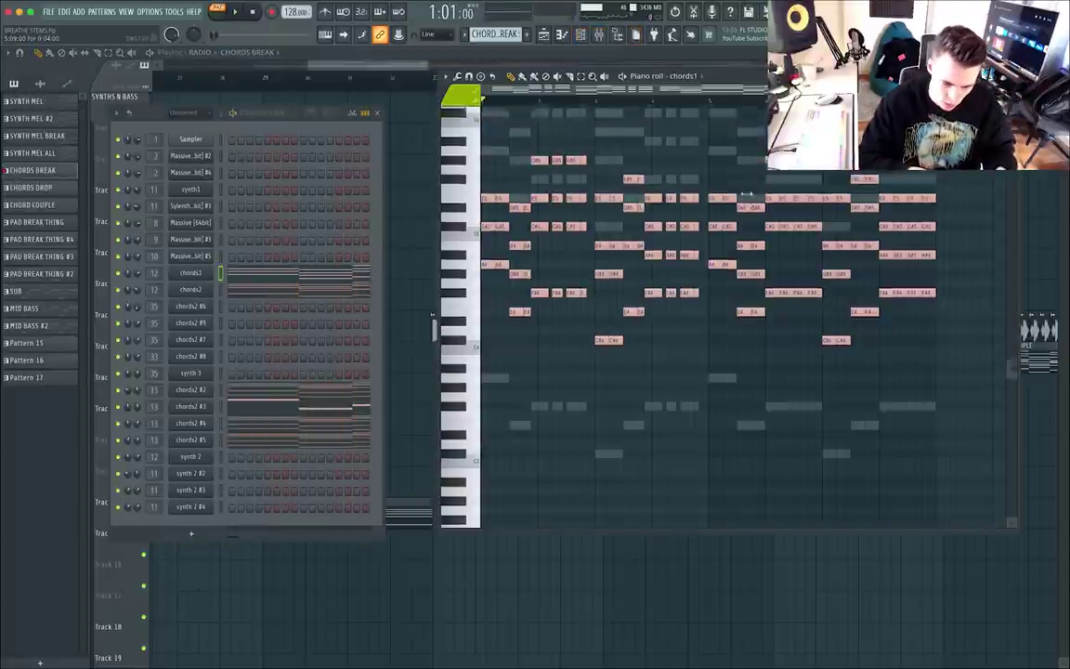
View the synth plugins behind the chords1, chords2 and chords2 #2 to #4 channels.
click(192, 275)
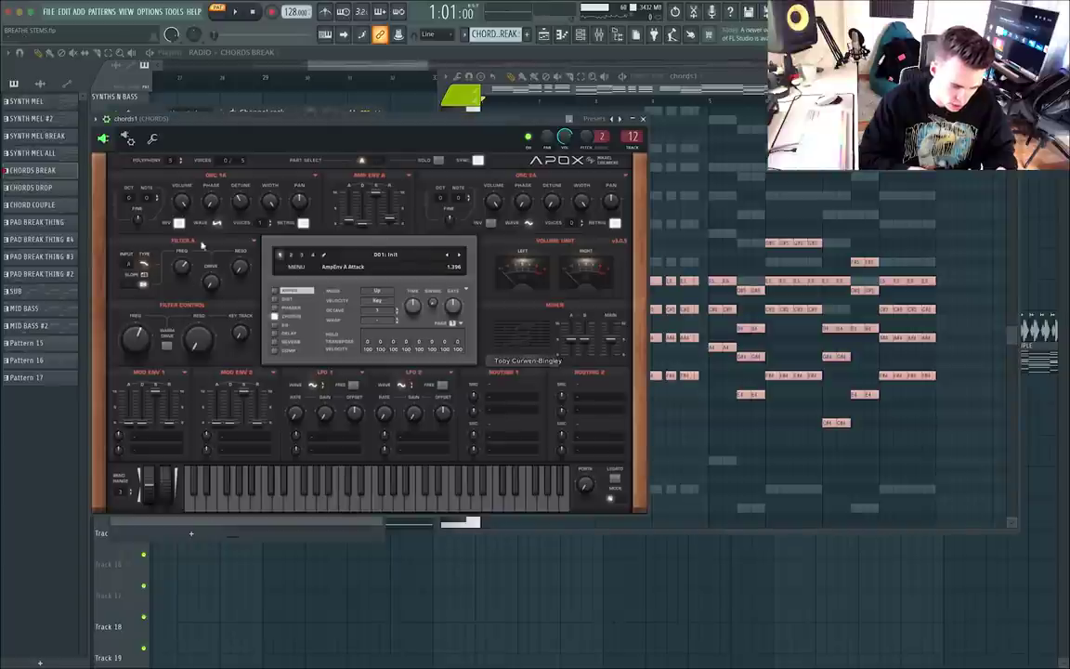
drag(301, 122, 640, 116)
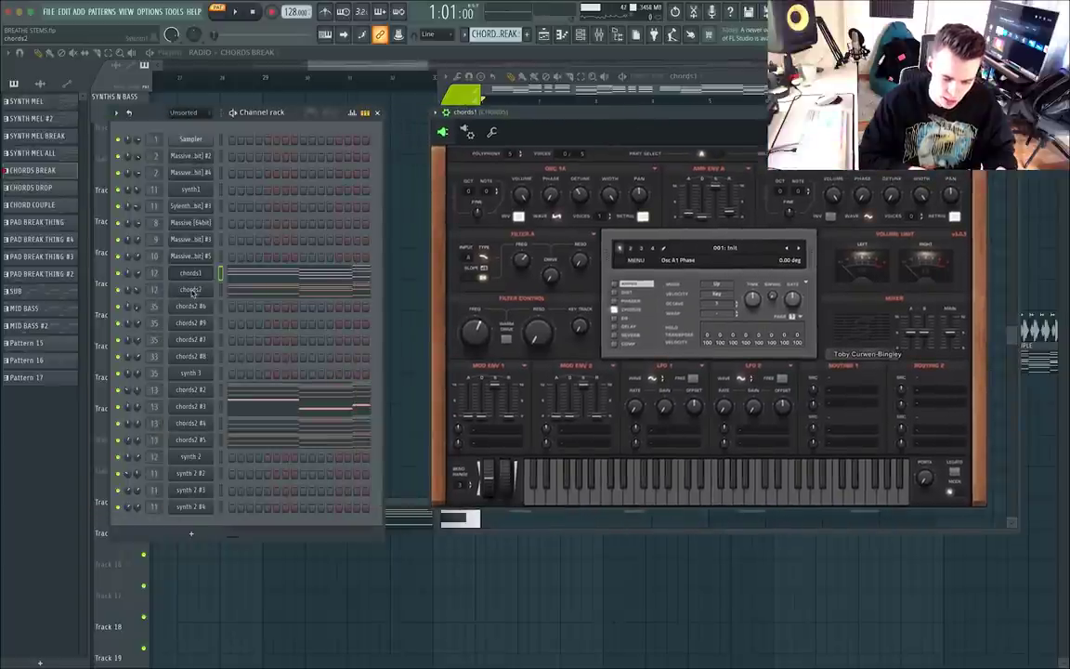
click(192, 289)
click(190, 389)
key(Down)
key(Down)
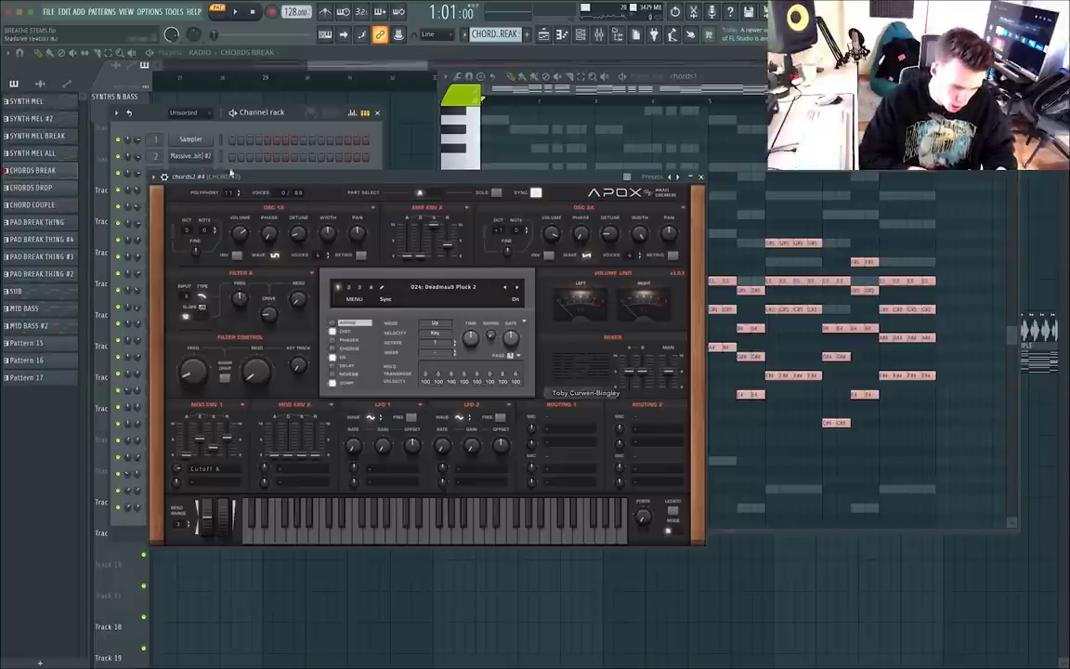
click(700, 177)
Inspect the effects on the CHORDS 2 and CHORDS mixer inserts while playing the CHORDS BREAK pattern.
key(F9)
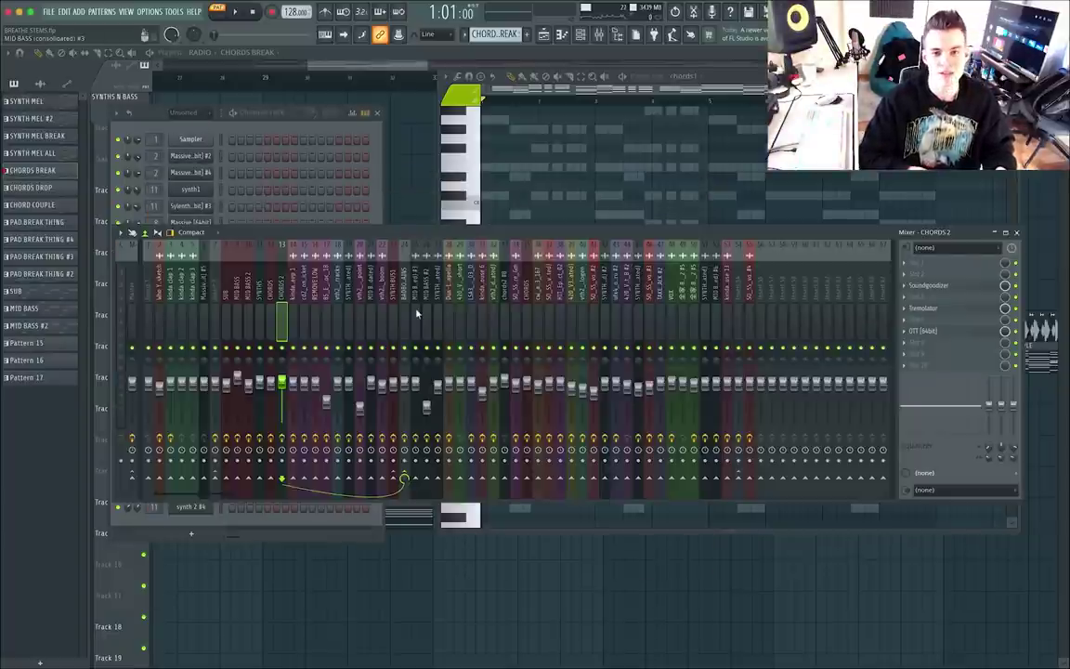
key(space)
click(272, 302)
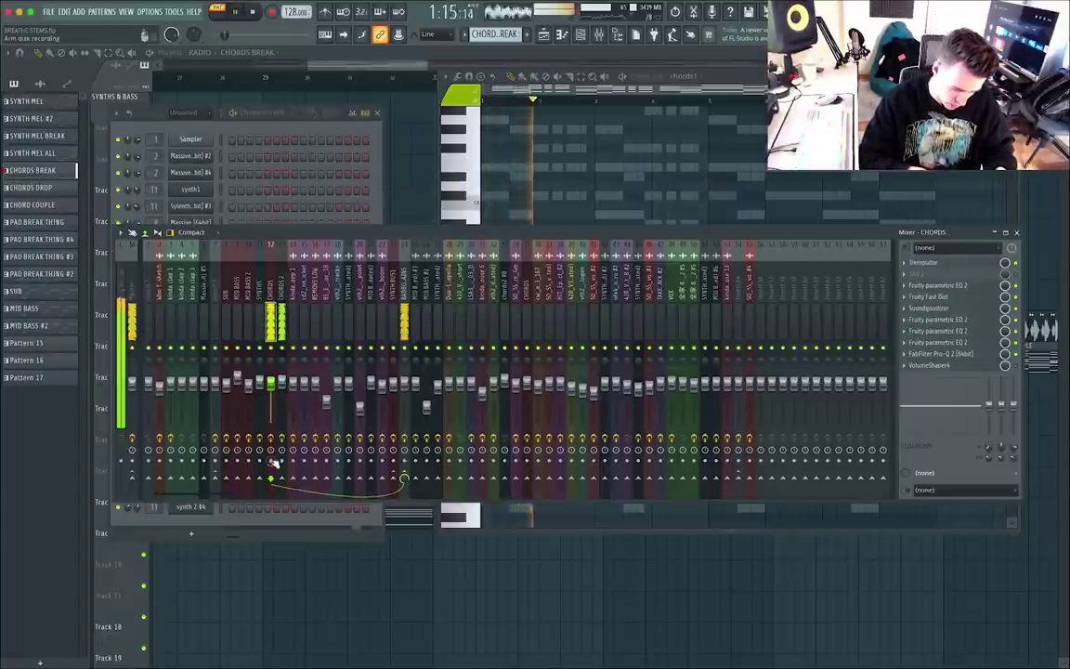
key(space)
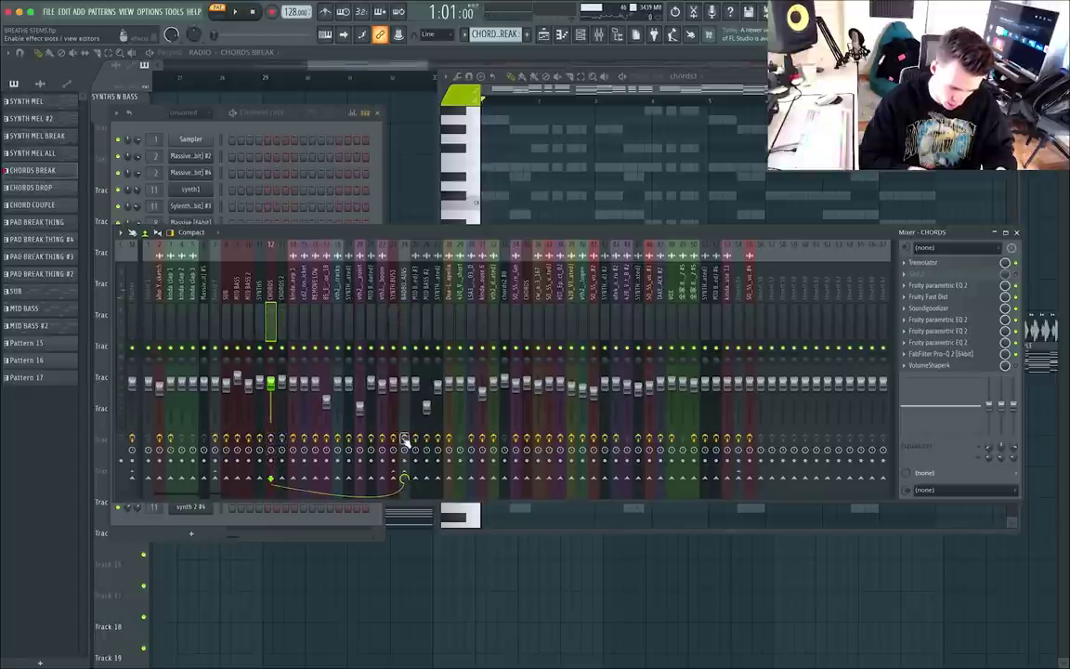
key(space)
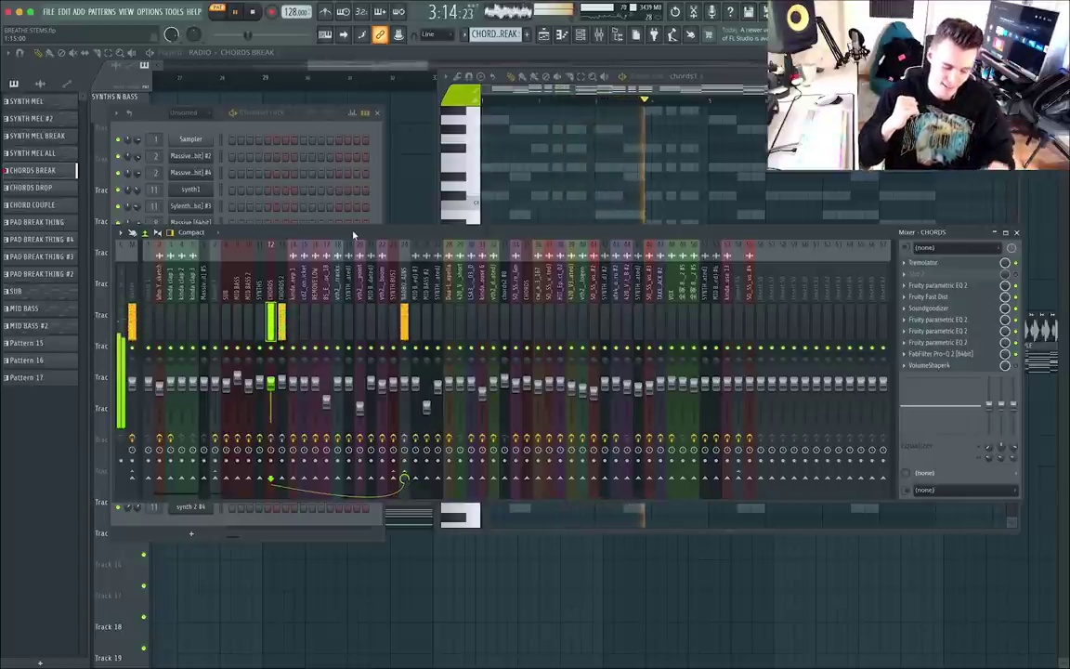
View the Tremolator on the CHORDS insert and compare CHORDS and CHORDS 2 with their effect slots toggled while the pattern plays.
key(space)
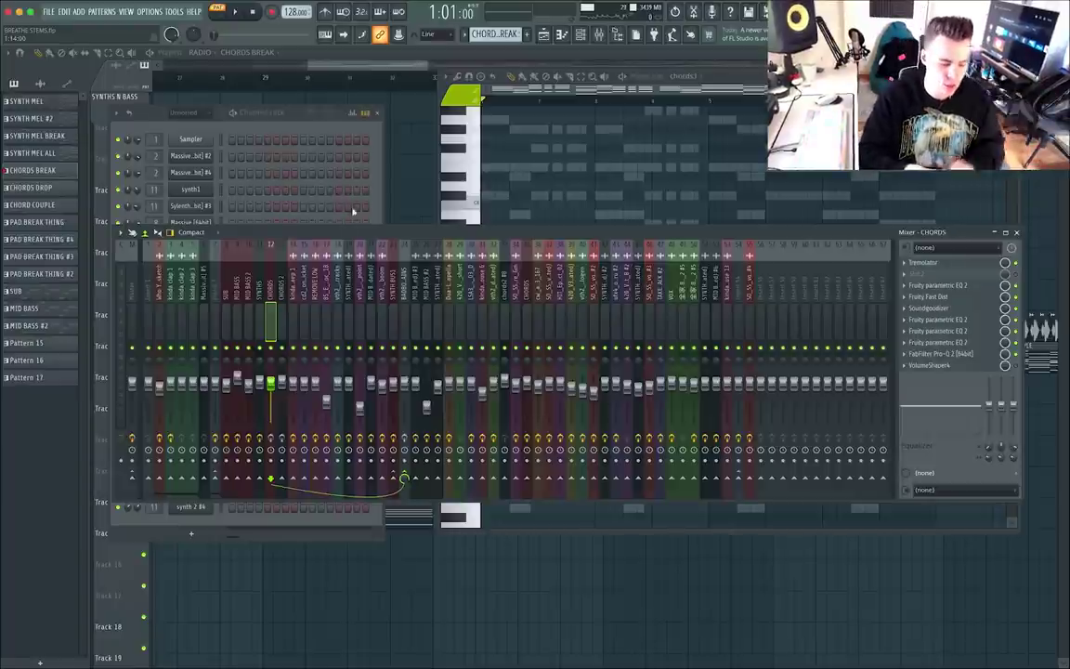
click(922, 263)
drag(210, 67, 612, 86)
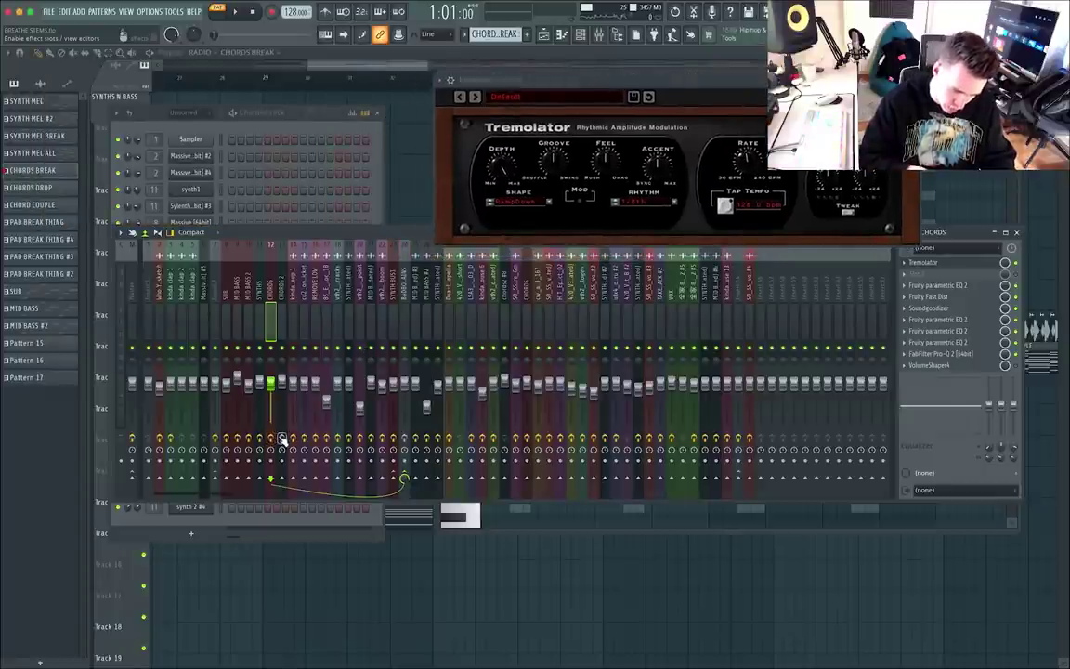
key(space)
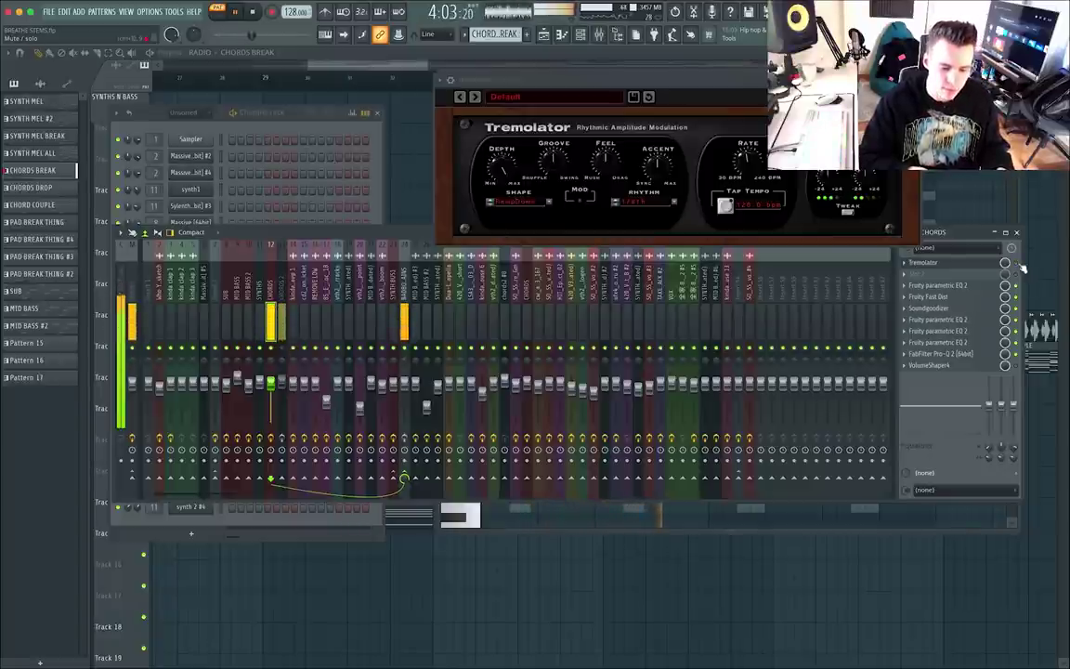
key(space)
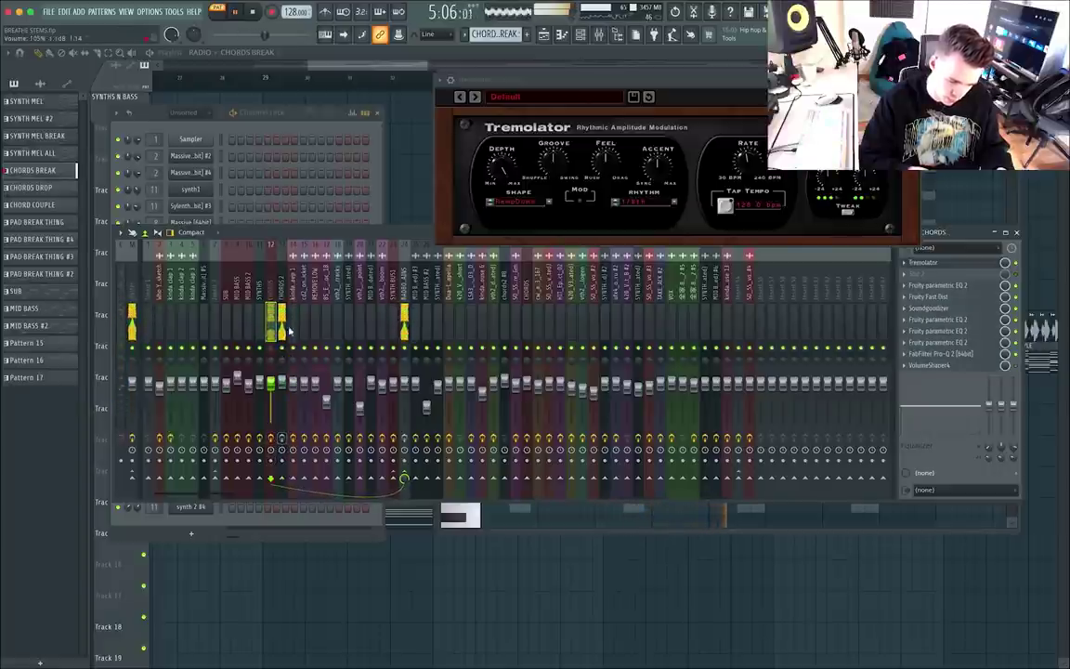
click(283, 440)
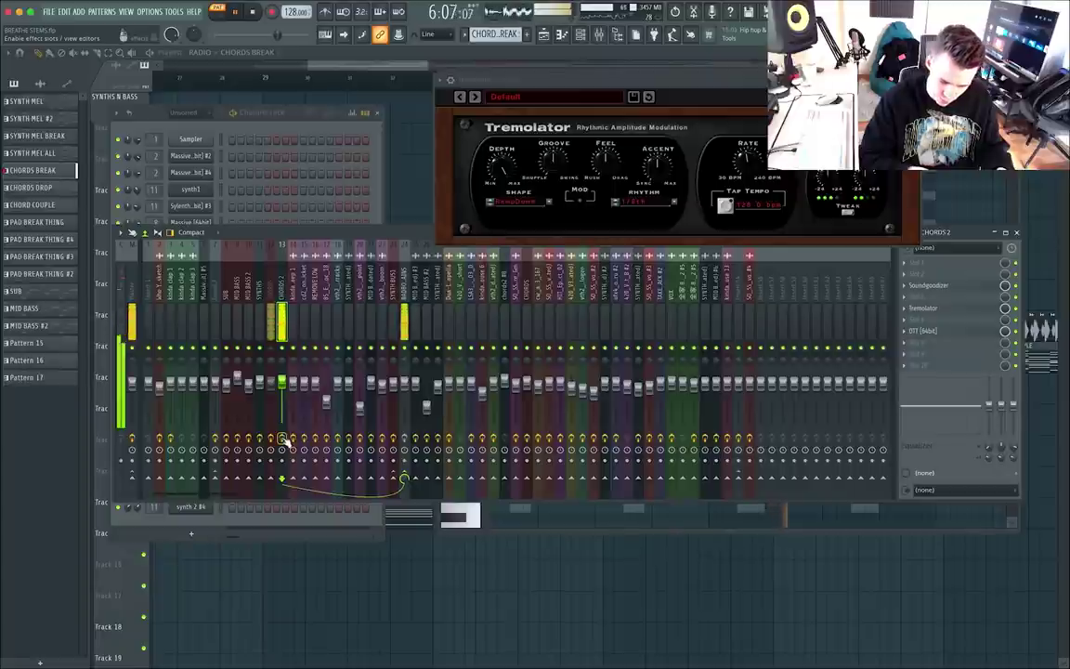
click(270, 440)
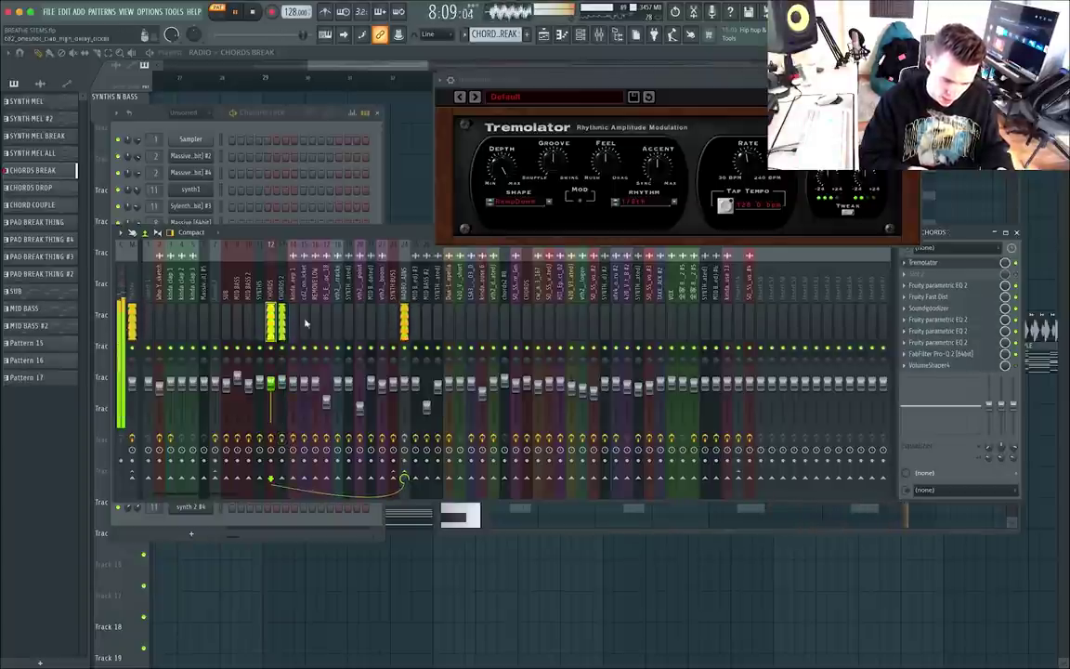
Stop playback and view the Tremolator, Soundgoodizer, Fruity Fast Dist and Fruity parametric EQ 2 effects on the CHORDS insert.
key(space)
click(941, 264)
click(945, 265)
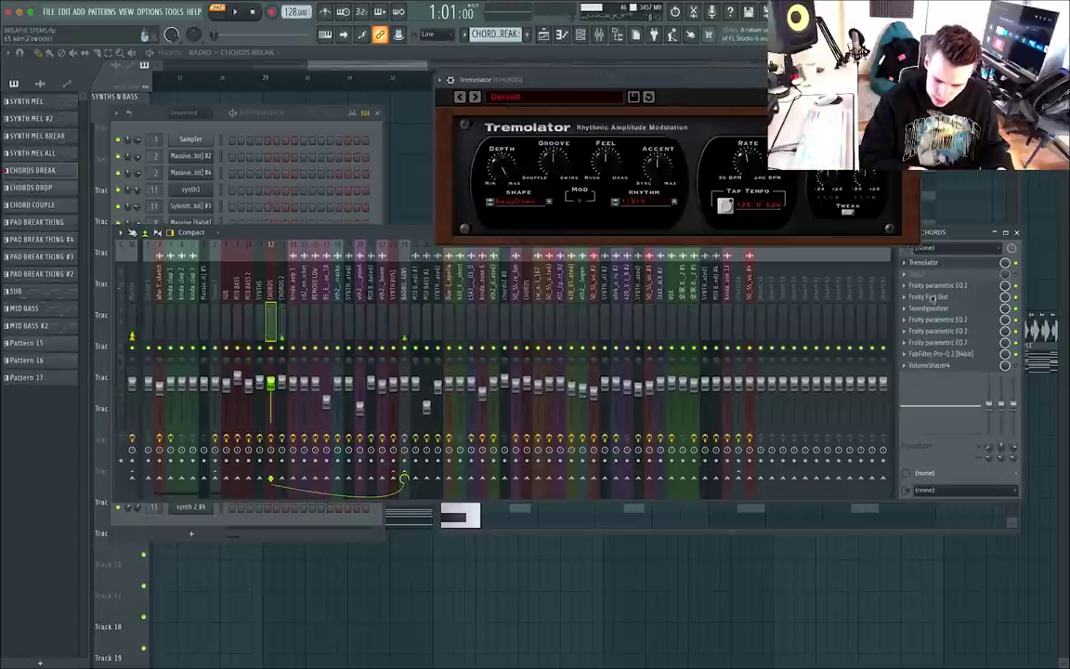
click(938, 309)
click(938, 307)
click(940, 297)
click(940, 297)
click(940, 320)
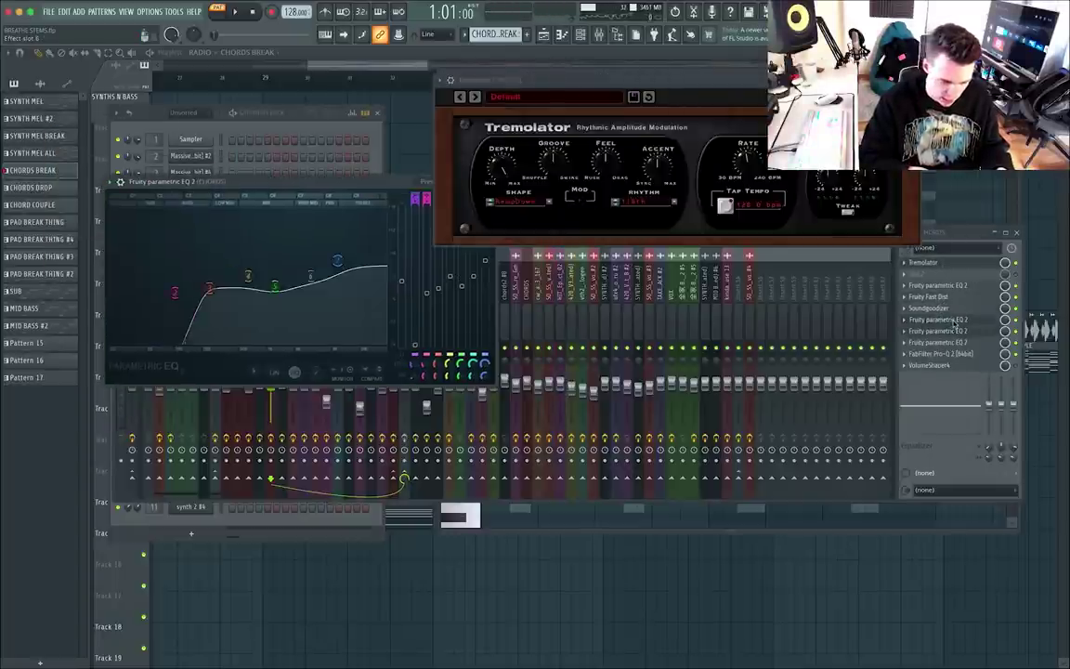
click(952, 322)
Select the CHORDS 2 insert and reposition the mixer and channel rack so all the CHORDS BREAK channels are in view.
click(282, 290)
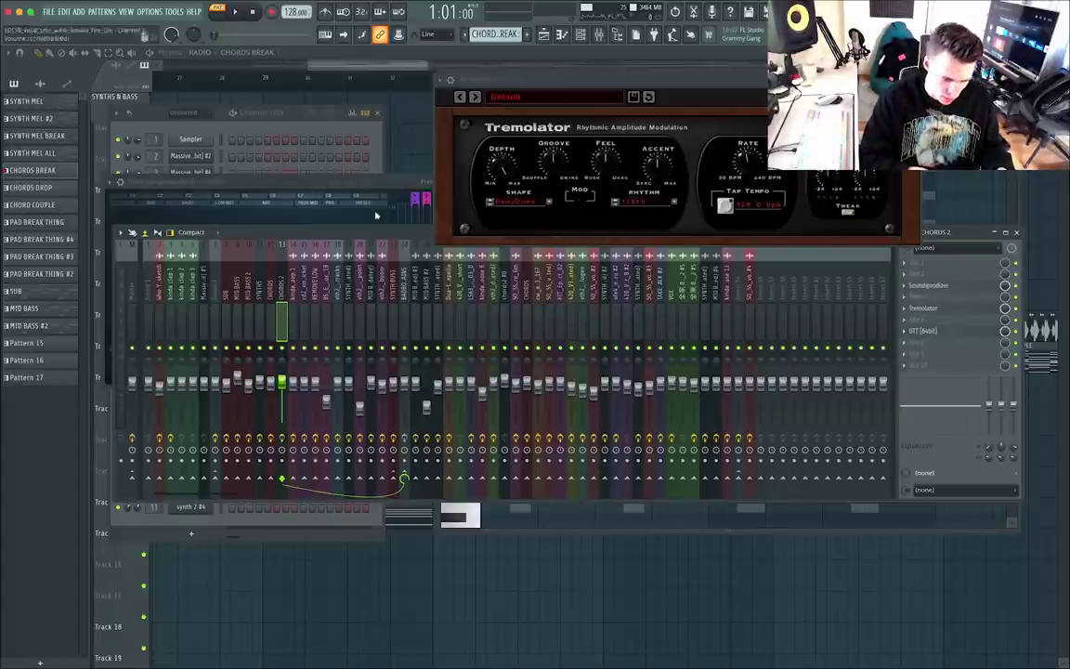
click(290, 112)
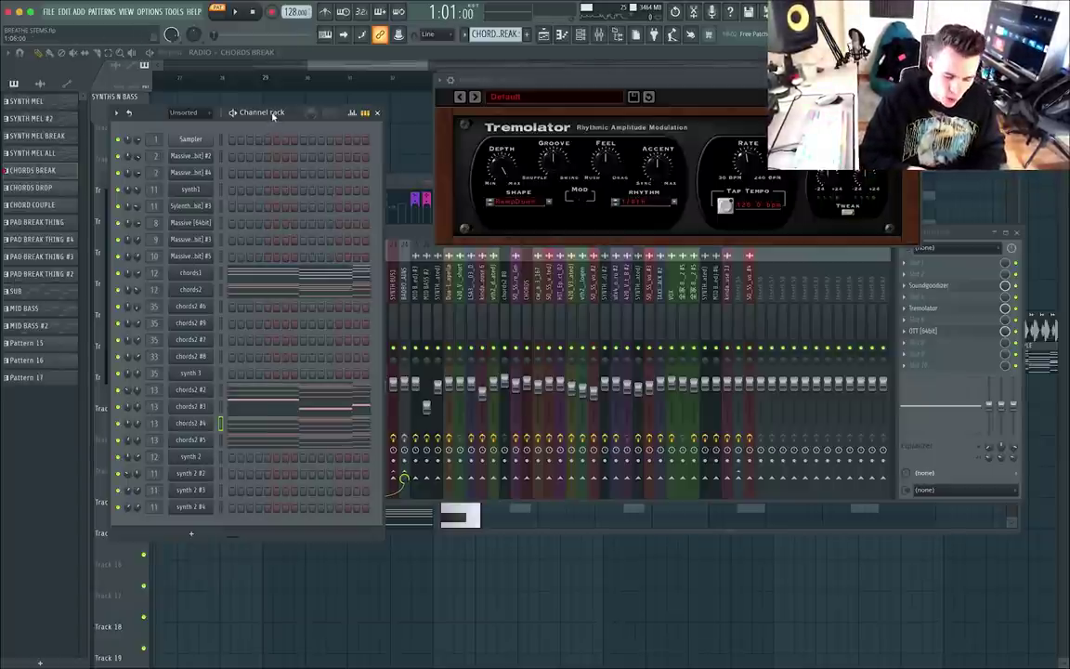
drag(397, 234, 378, 314)
drag(281, 113, 284, 98)
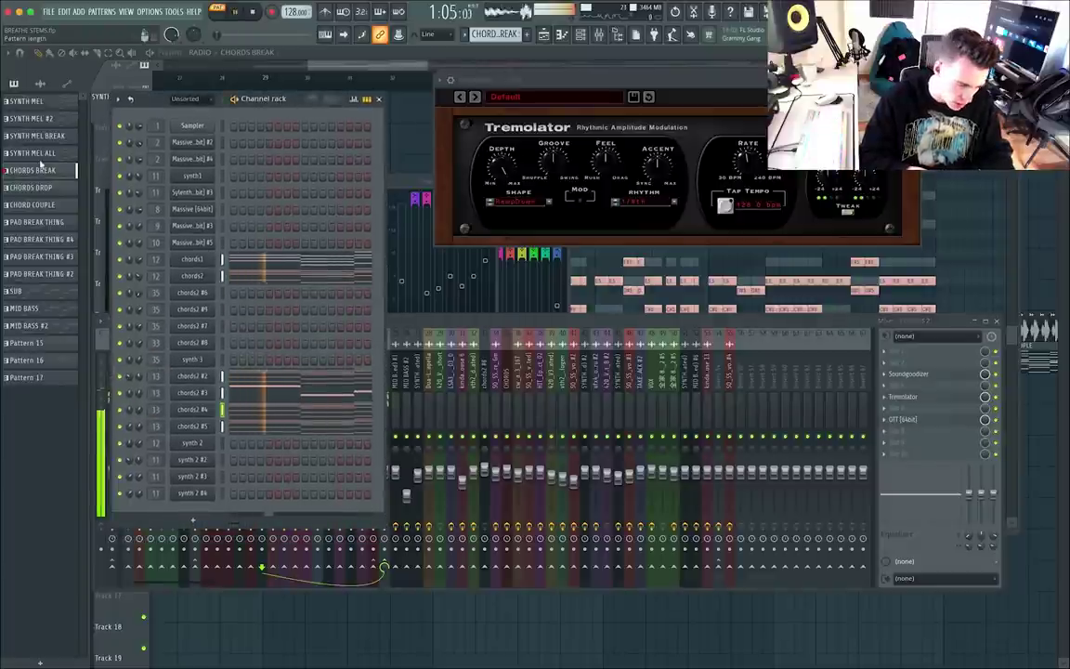
Select the SYNTH MEL pattern, view the synth1 notes in the piano roll and play the pattern.
click(41, 103)
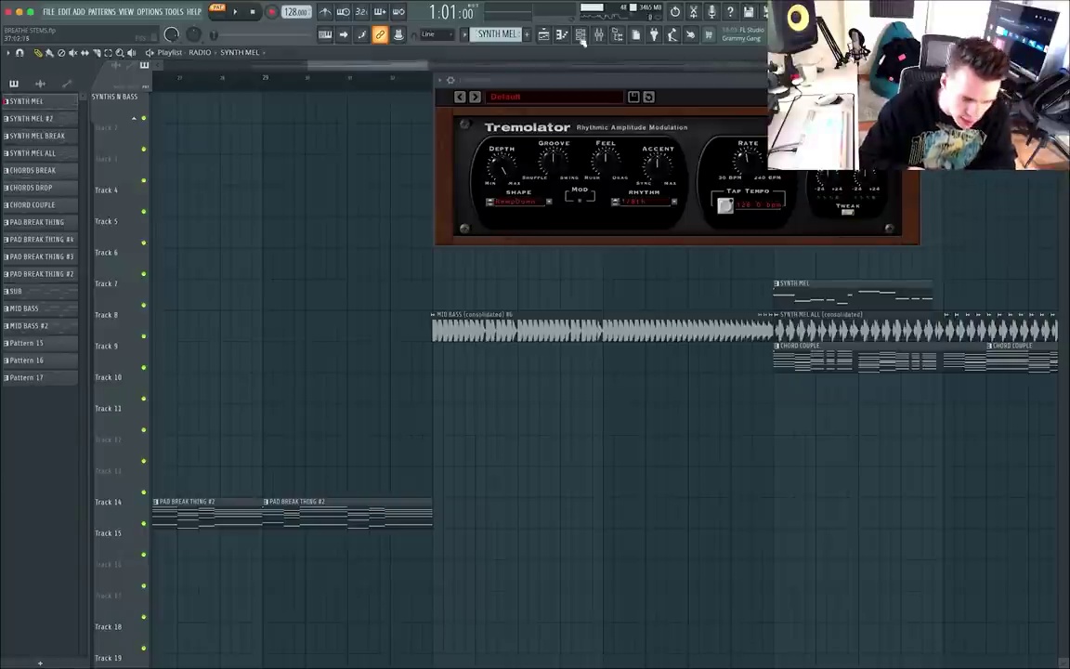
key(F6)
click(247, 176)
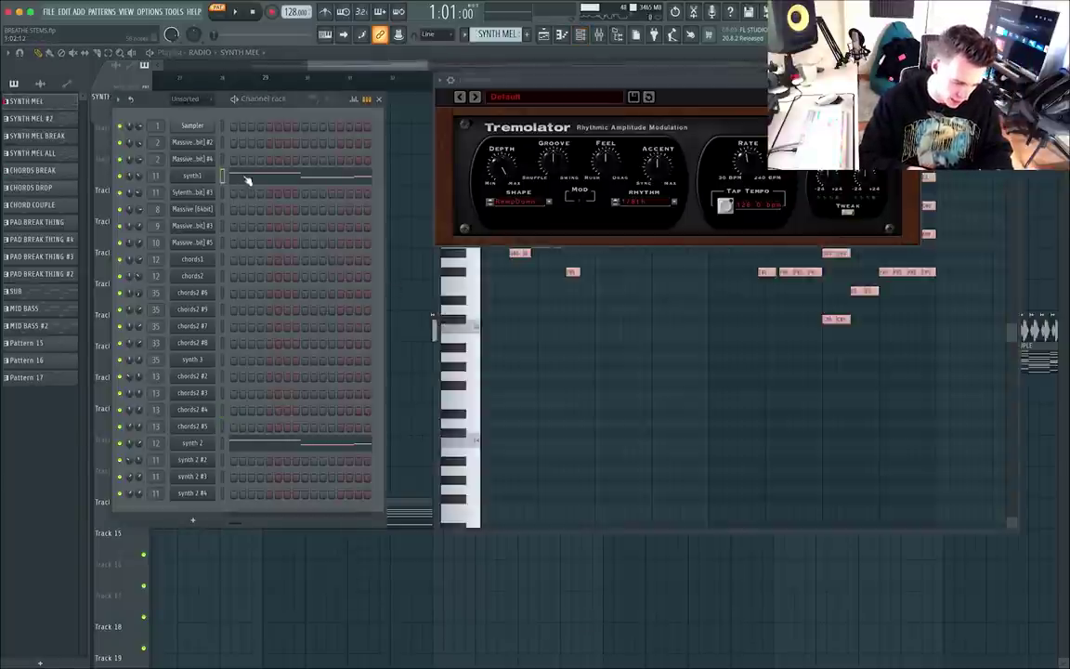
scroll(683, 209, up, 1)
key(space)
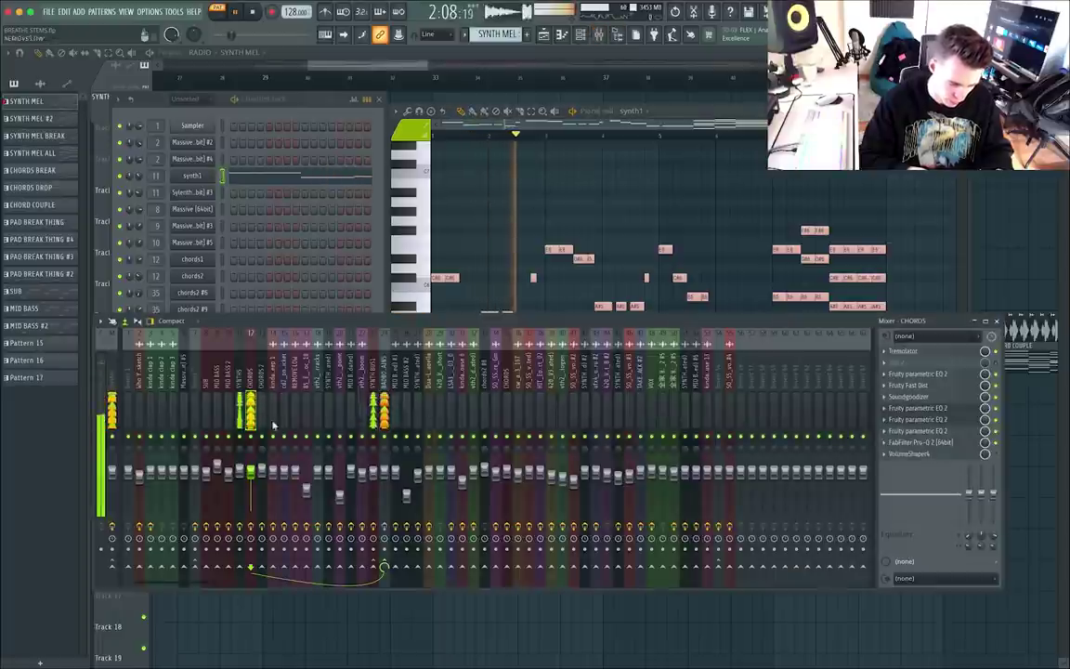
Inspect the effect chains of the SYNTHS and CHORDS mixer inserts while playing the SYNTH MEL pattern.
click(239, 497)
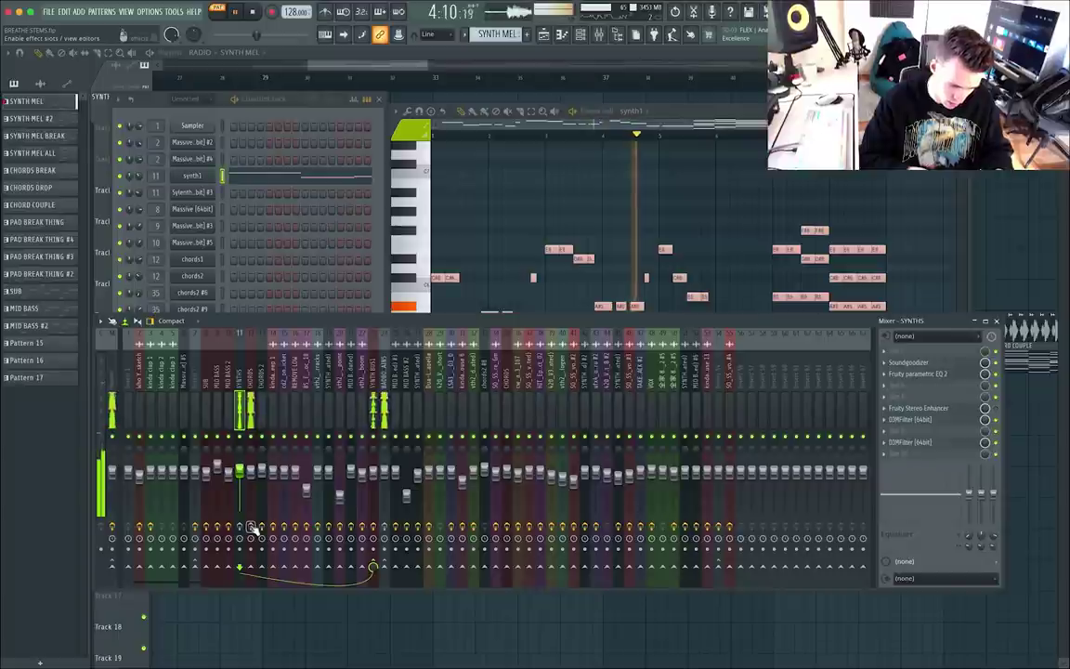
key(space)
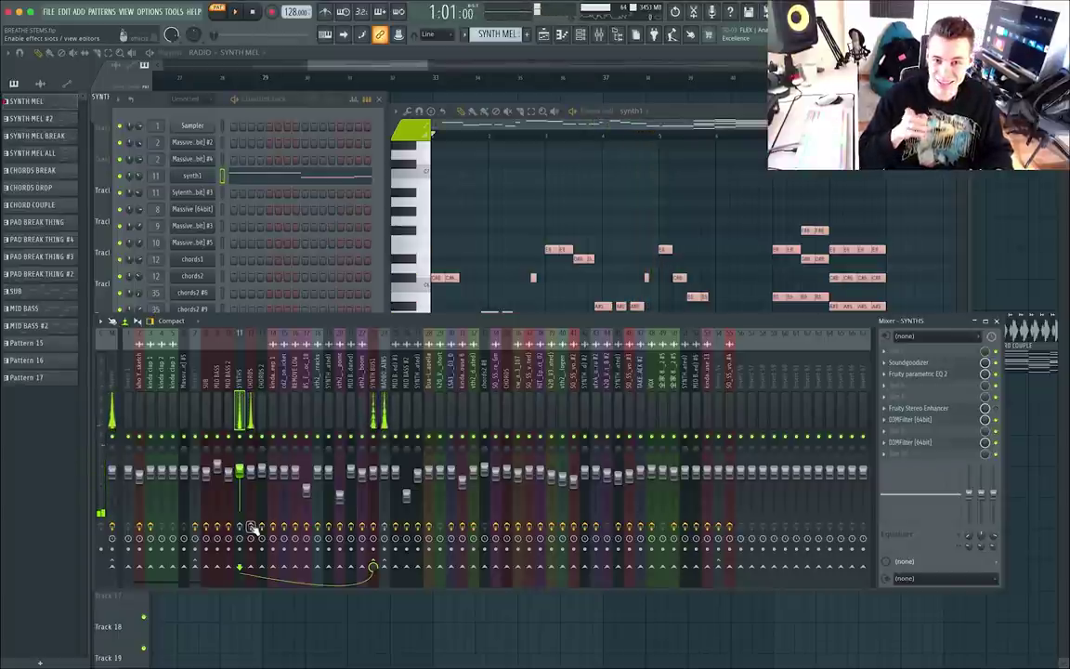
key(space)
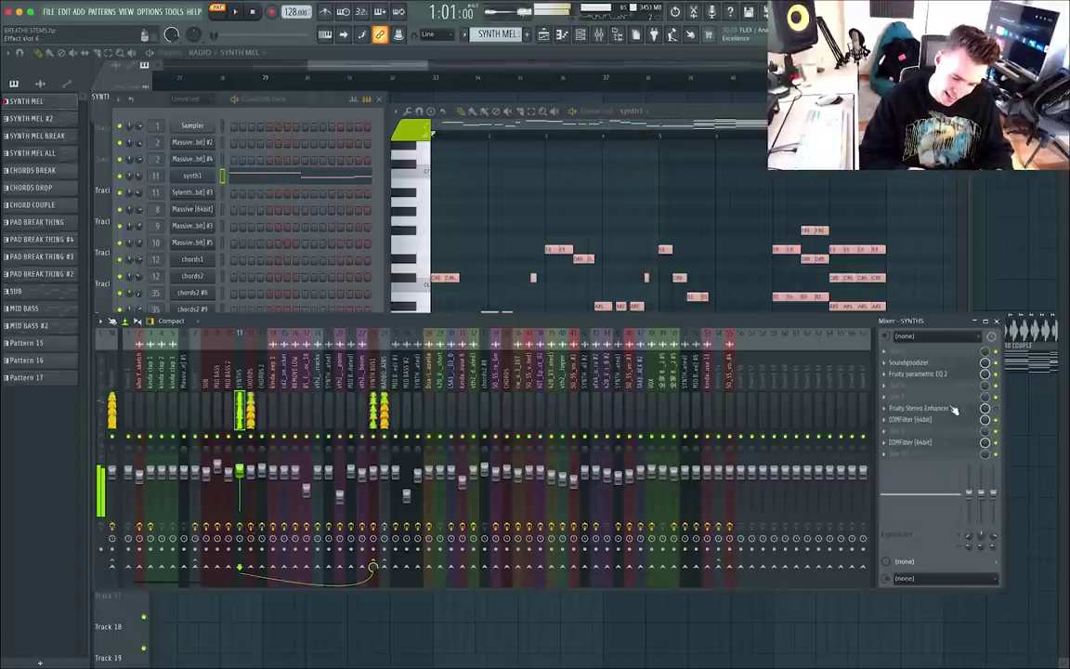
click(250, 401)
key(space)
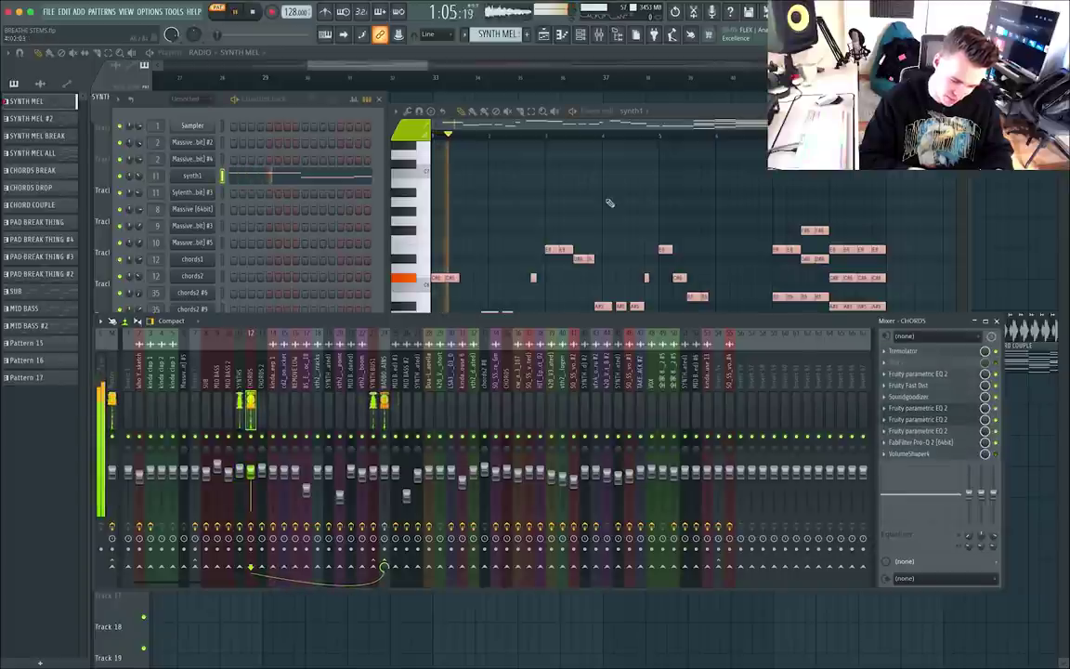
key(space)
Play the MID BASS pattern and view its channel in the channel rack and its mixer insert.
key(F12)
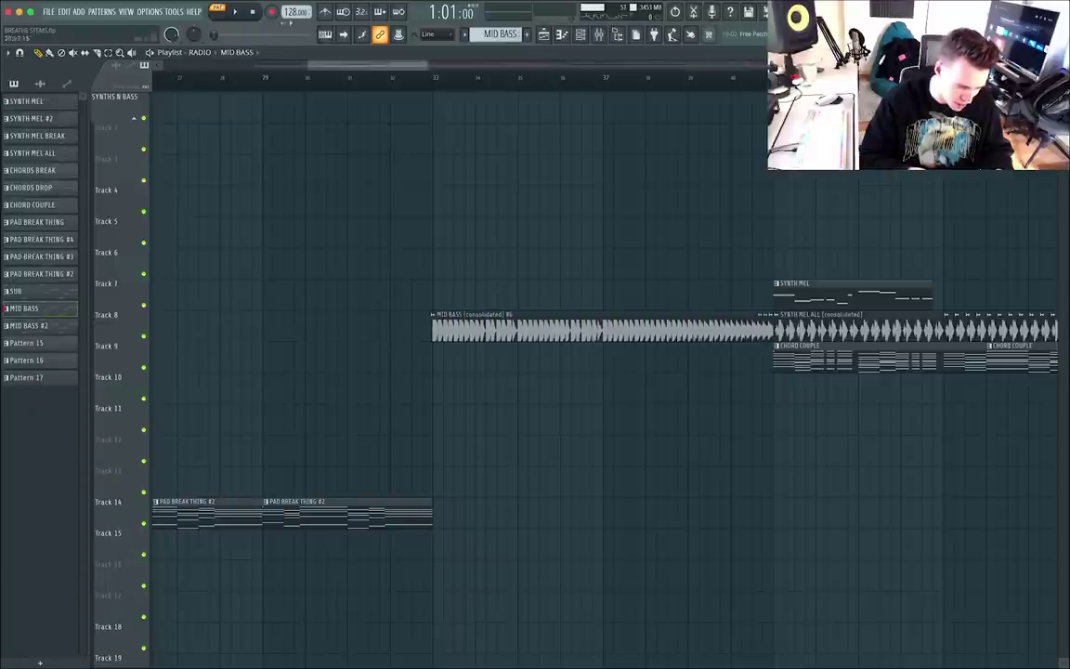
click(581, 35)
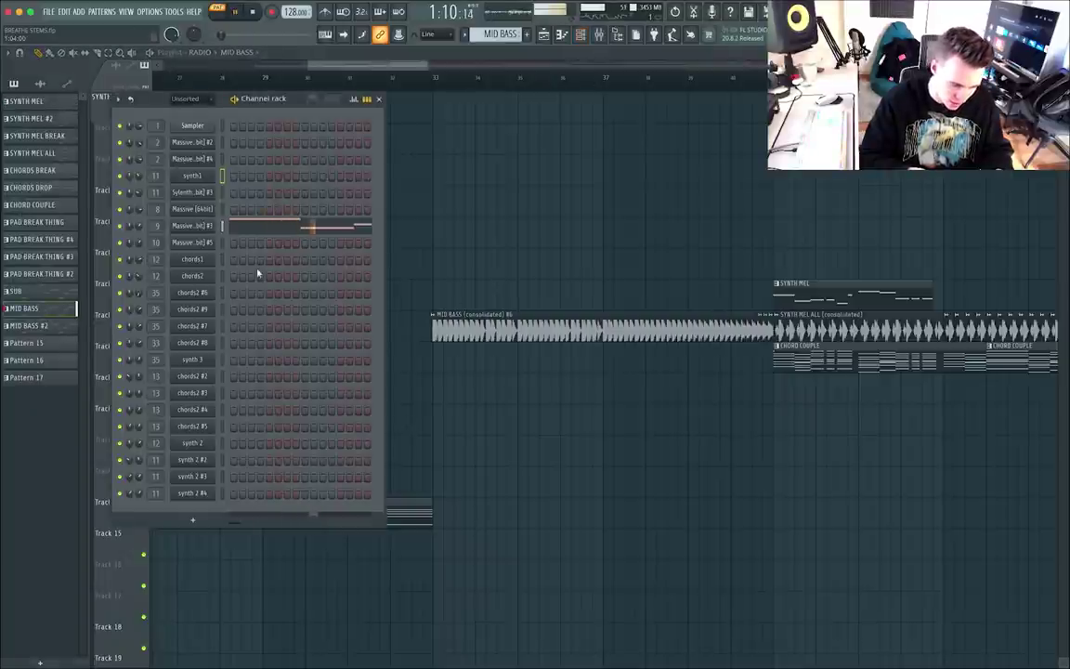
key(F9)
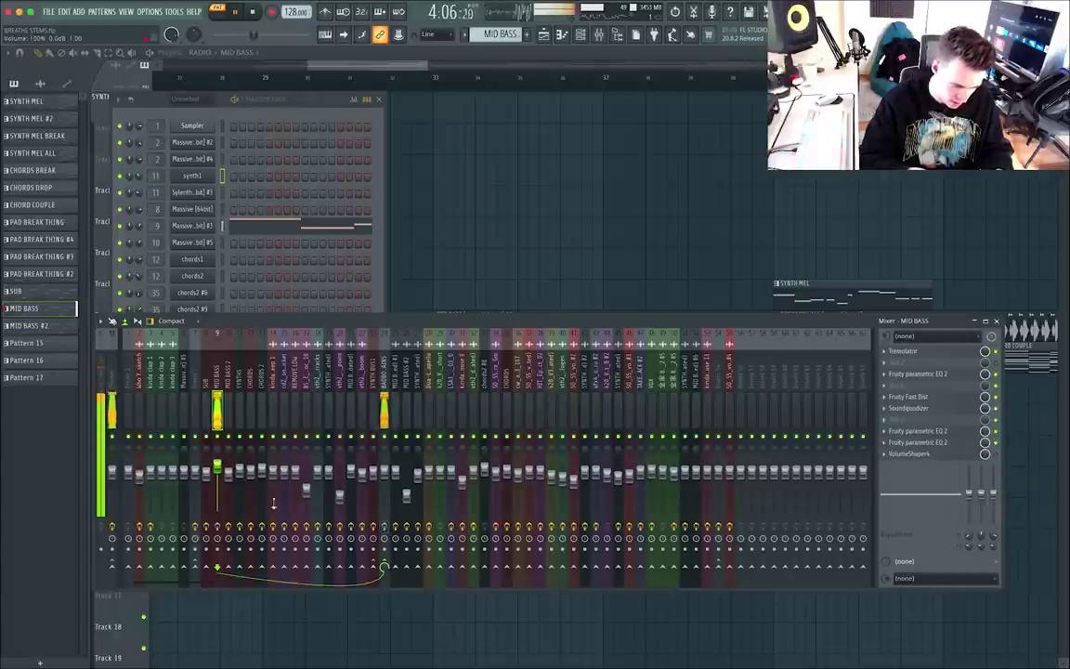
key(space)
View the Fruity parametric EQ 2 curve on the MID BASS insert, moved clear of the mixer, while playing the pattern.
click(933, 431)
drag(621, 176, 622, 132)
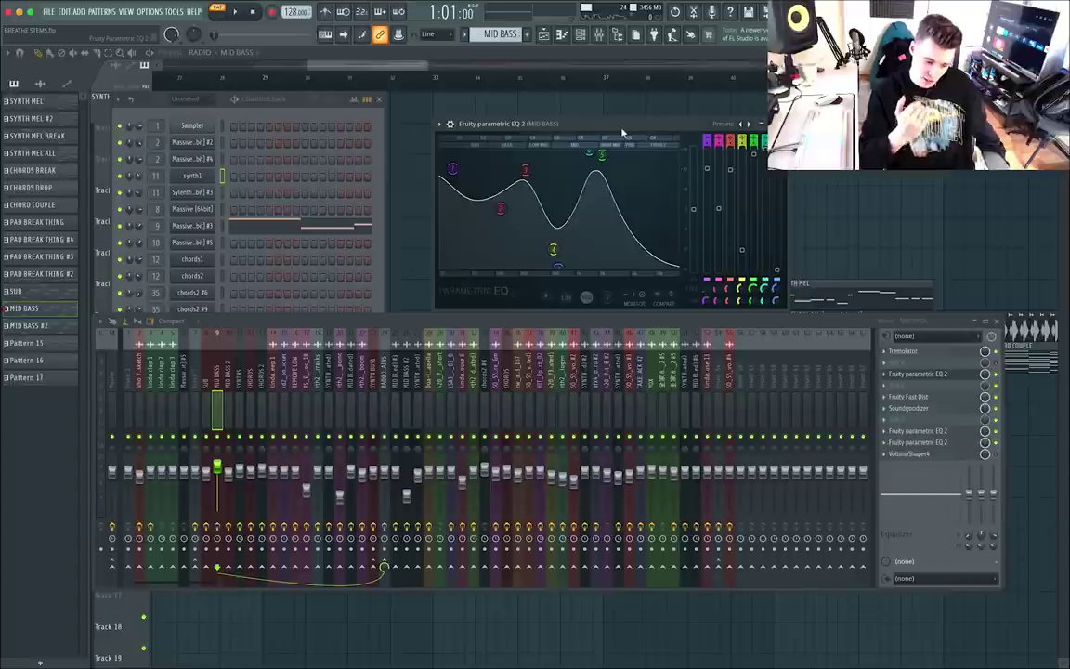
key(space)
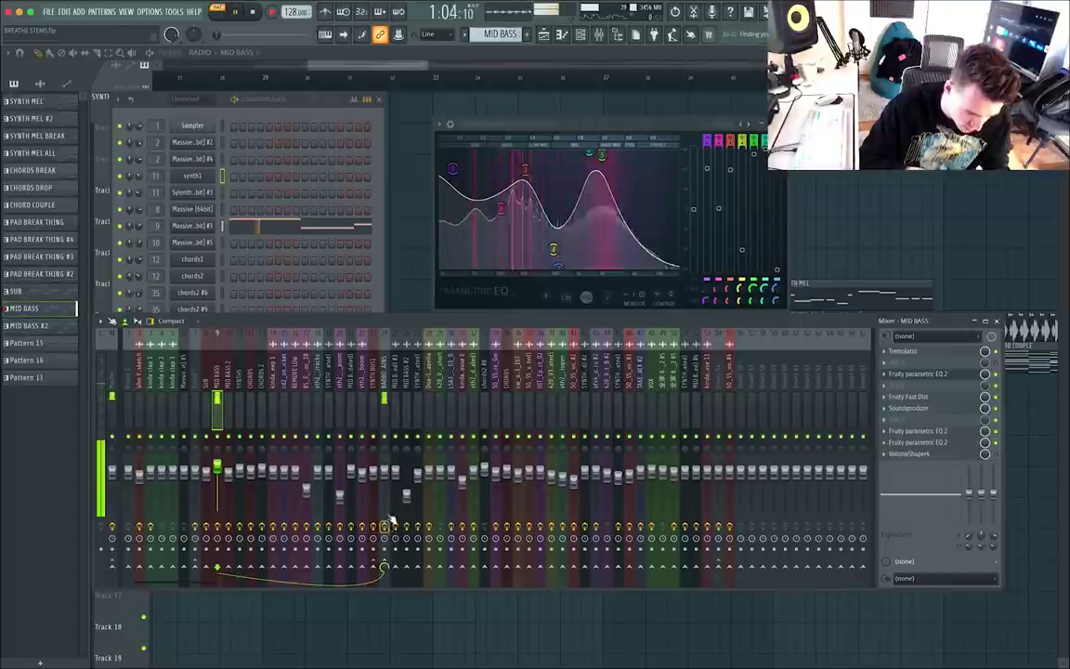
View the channel settings and the mixer insert of the MID BASS (consolidated) #6 clip on Track 8.
key(F12)
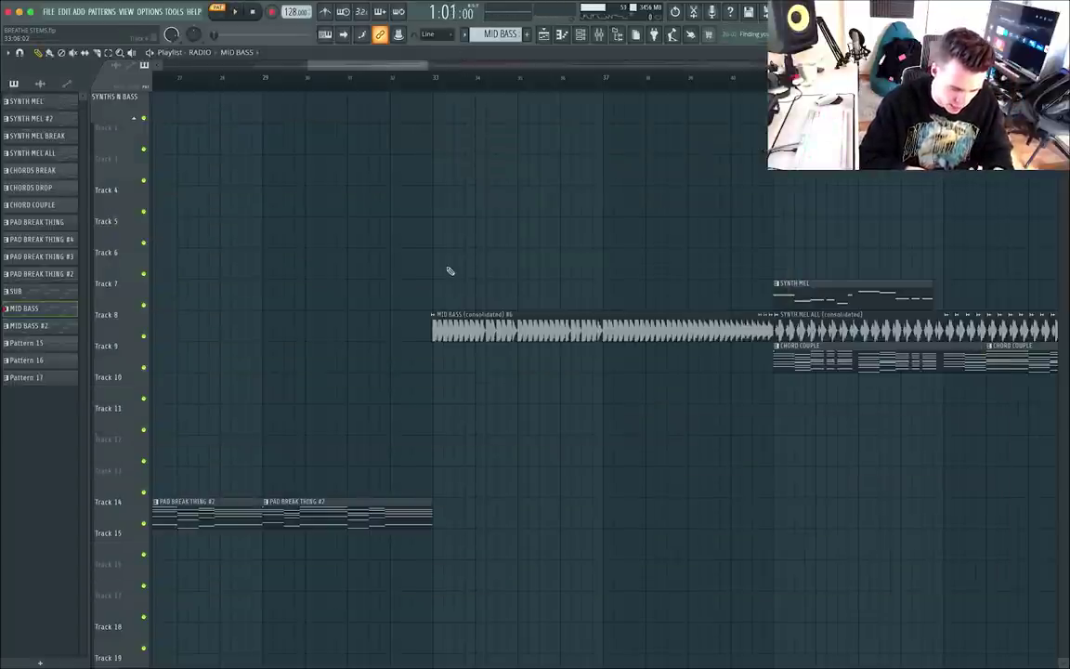
double_click(455, 328)
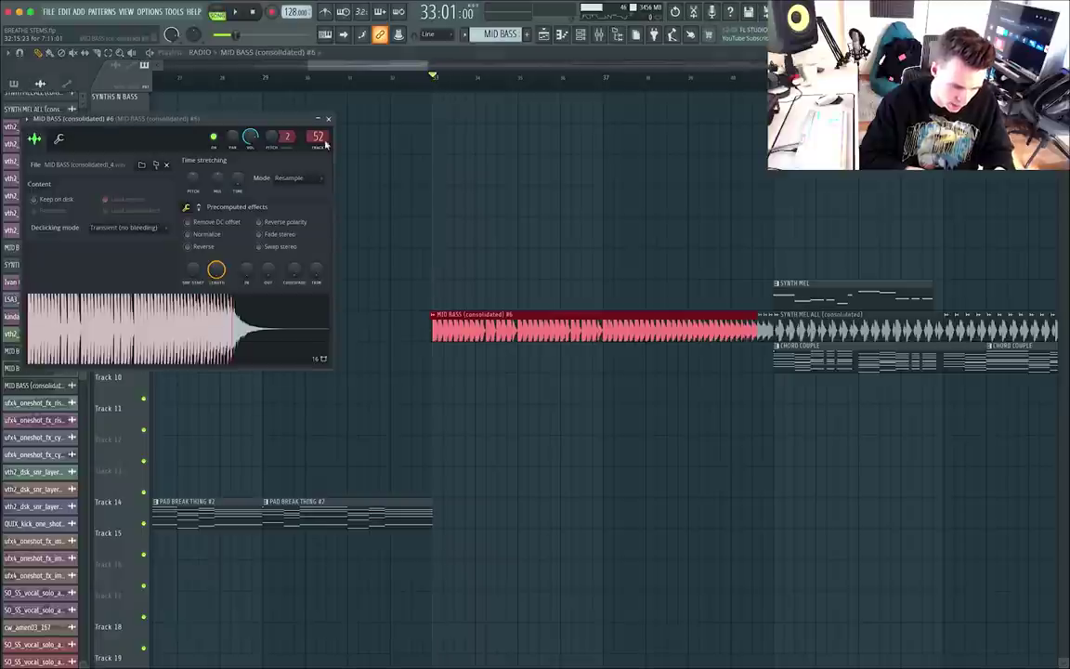
key(F9)
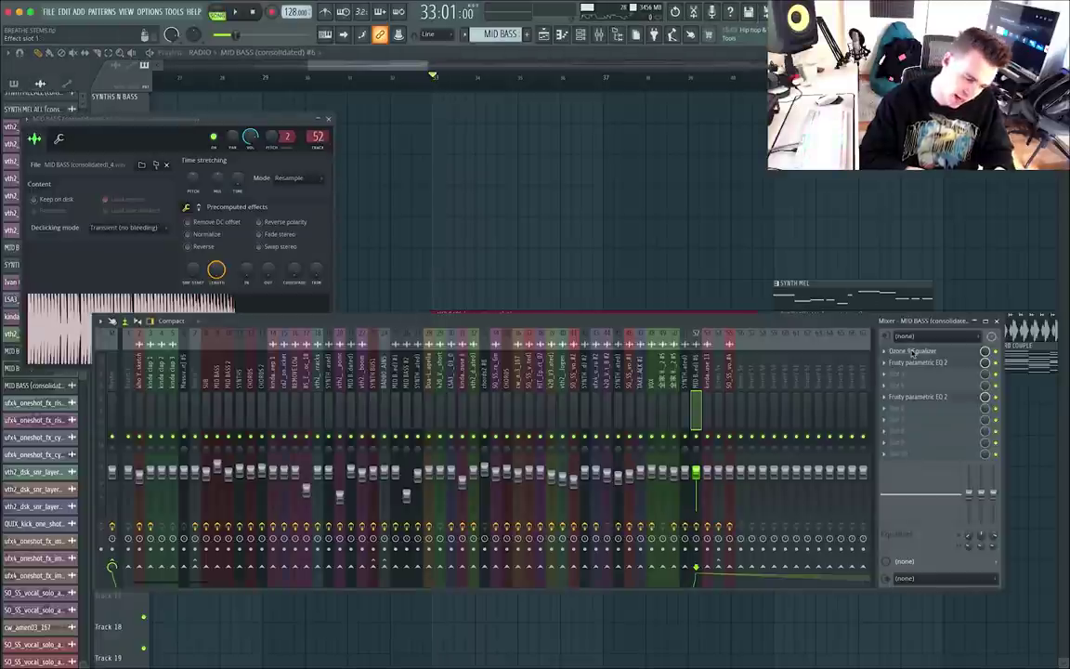
View the Ozone 9 Equalizer and both Fruity parametric EQ 2 effects on the consolidated mid bass insert, closing the windows when finished.
click(911, 352)
click(928, 367)
click(658, 61)
click(932, 363)
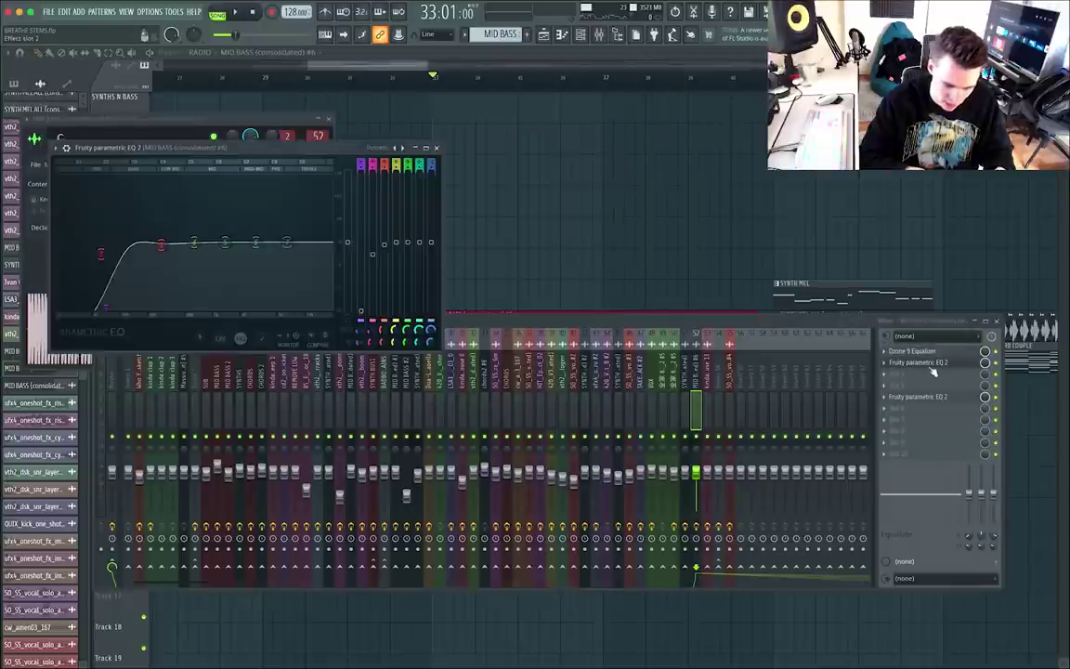
click(922, 398)
key(F12)
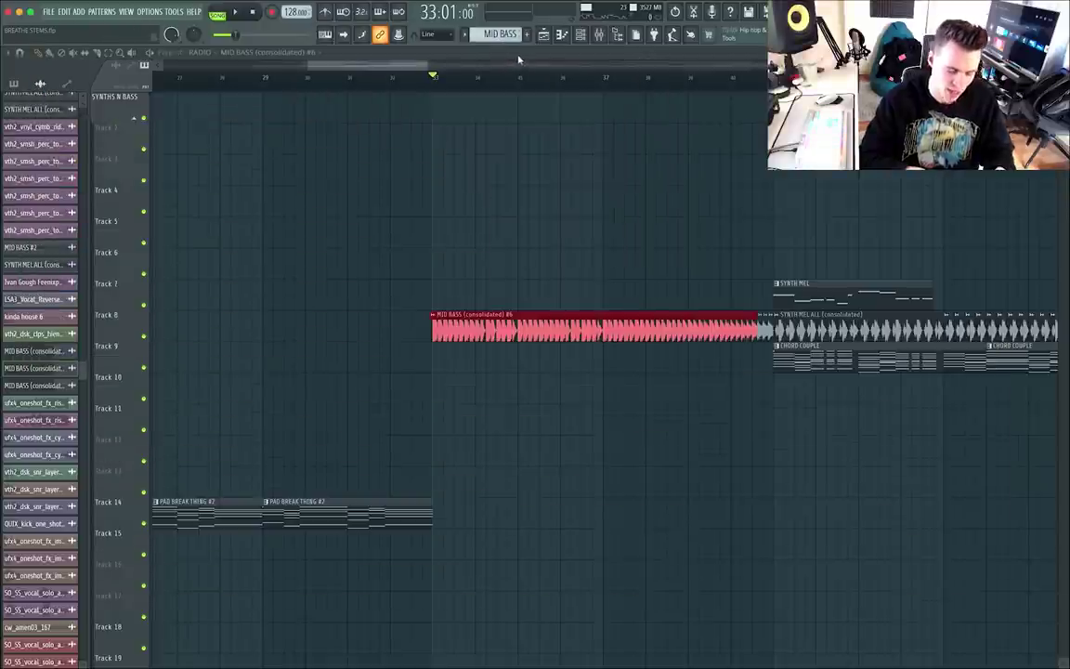
Play the arrangement from bar 33 and examine the synth, bass, vocal, FX and drum tracks of that section.
key(space)
scroll(573, 356, down, 6)
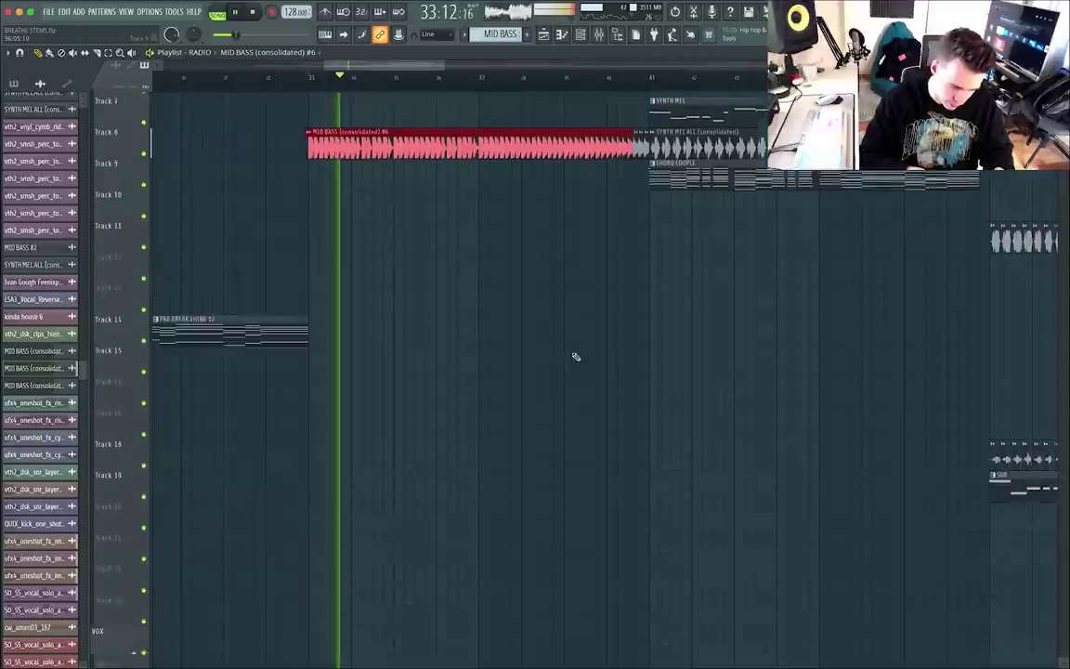
scroll(575, 356, down, 4)
scroll(575, 356, up, 9)
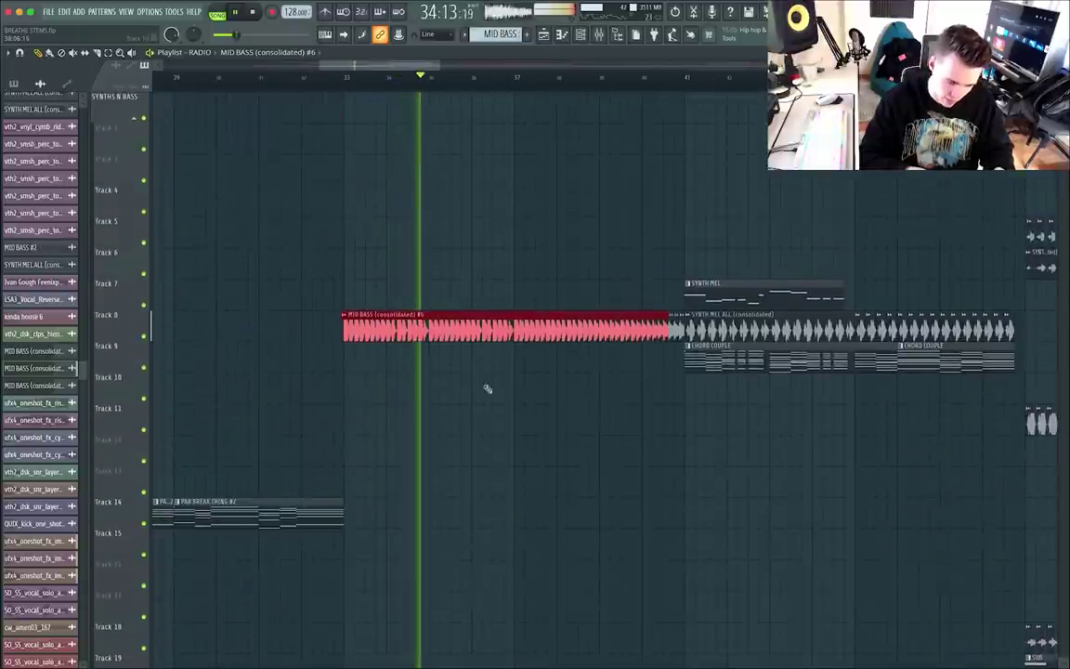
scroll(459, 353, down, 4)
scroll(458, 353, down, 10)
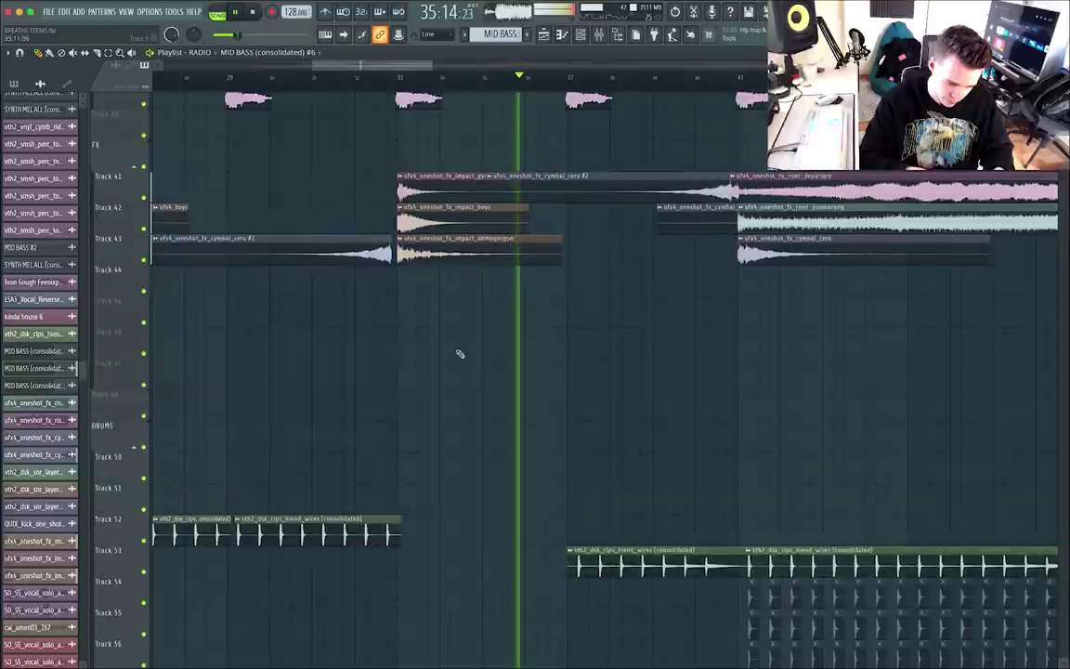
scroll(578, 322, right, 2)
scroll(578, 323, up, 2)
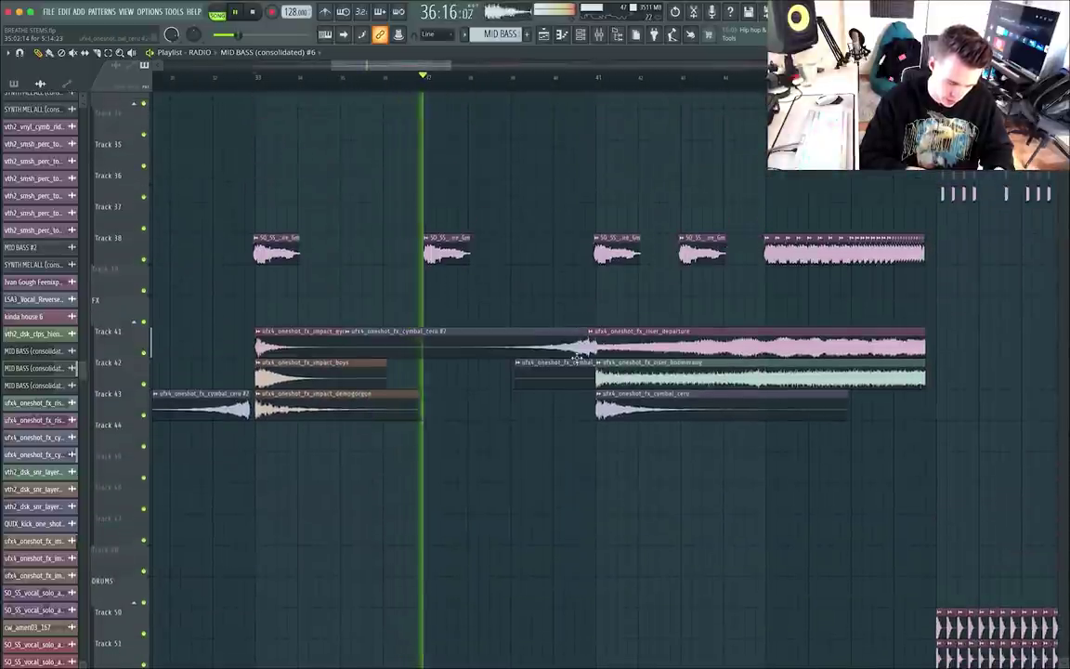
scroll(577, 357, down, 4)
scroll(576, 358, down, 6)
key(space)
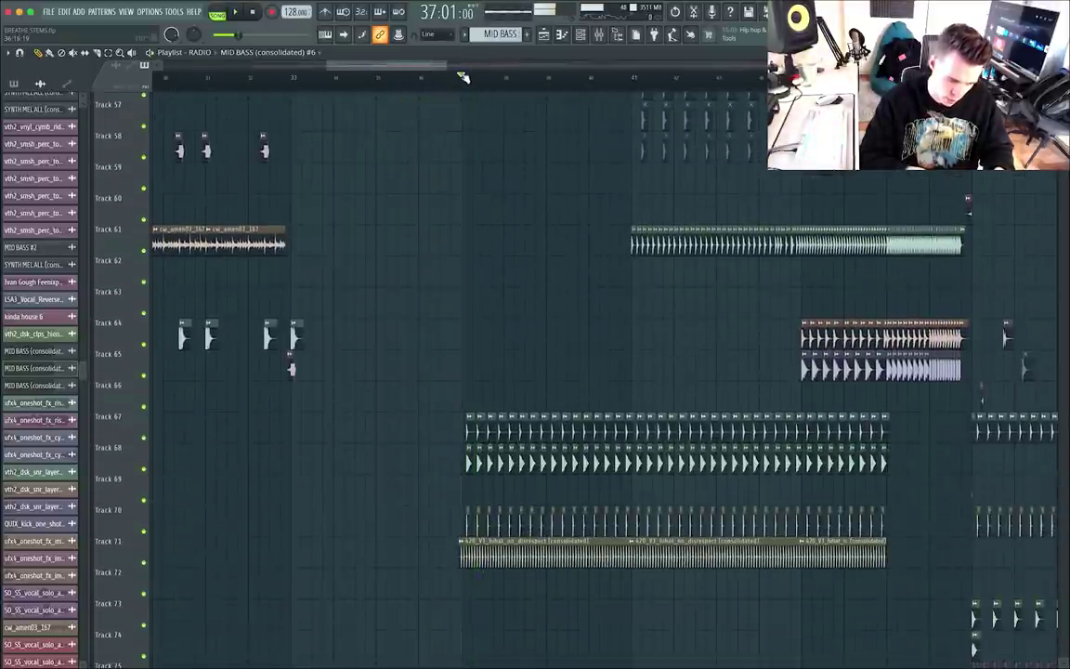
Set the playback position to bar 37 and play the arrangement from there.
click(463, 78)
scroll(478, 315, down, 2)
scroll(477, 315, up, 8)
scroll(477, 314, right, 2)
scroll(375, 325, left, 3)
key(space)
Examine the percussion clips on Tracks 67 to 71 and view the channel settings of the 420_V3_hihat_no_disrespect (consolidated) clip.
scroll(417, 374, down, 2)
scroll(677, 434, down, 6)
scroll(478, 468, down, 2)
key(space)
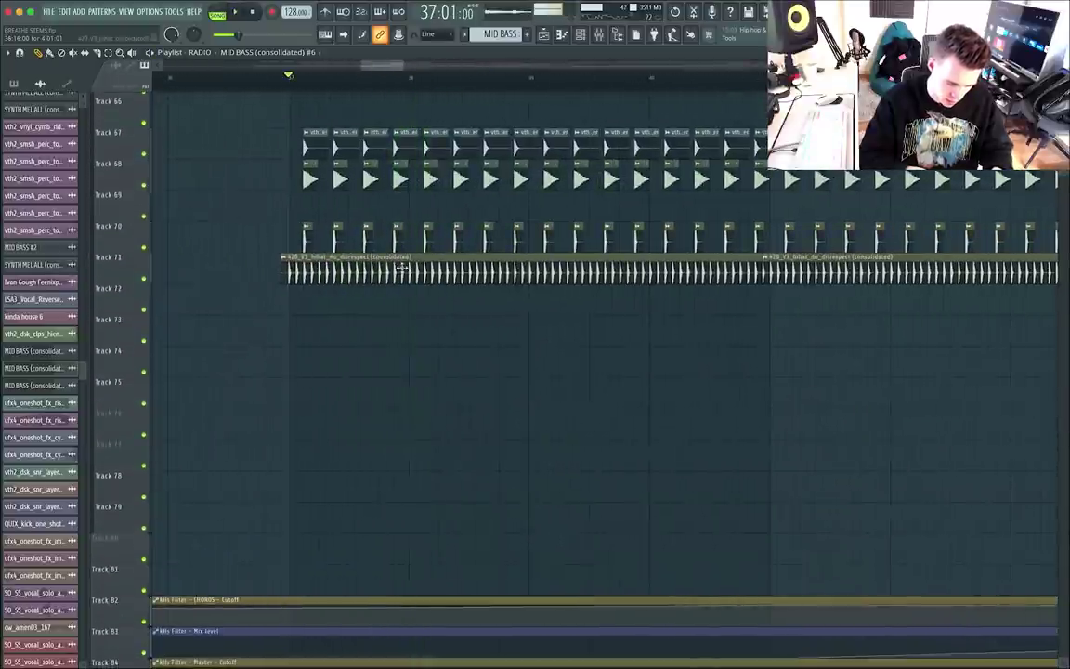
double_click(402, 268)
key(Escape)
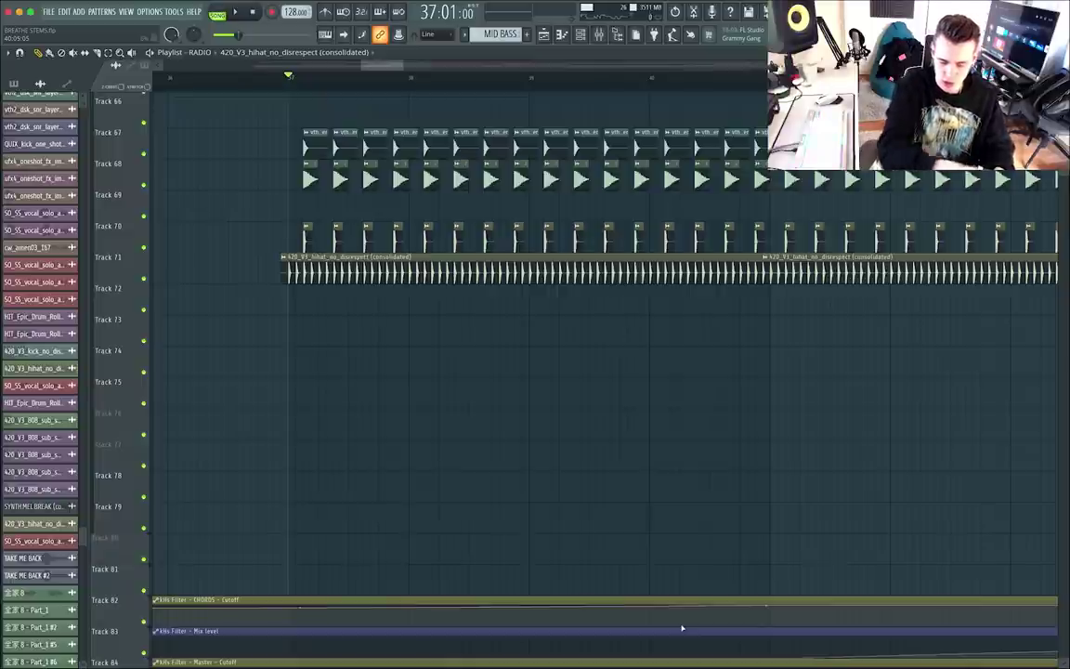
View the channel settings and mixer insert effects of the 420_V3_hihat_no_disrespect (consolidated) clip, closing the windows when finished.
double_click(401, 268)
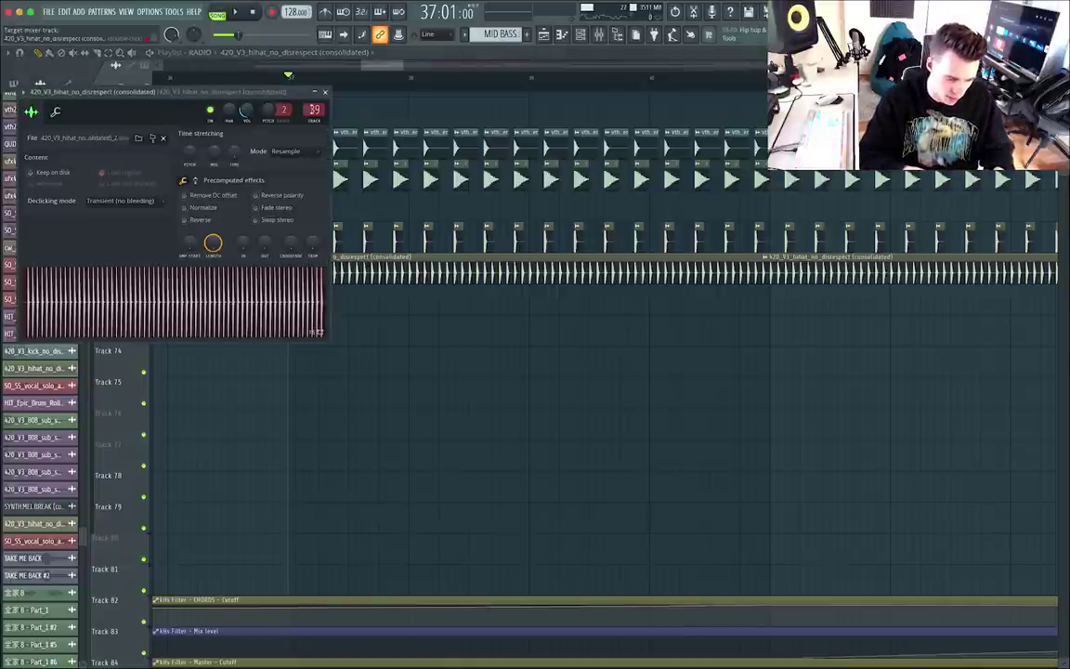
click(315, 110)
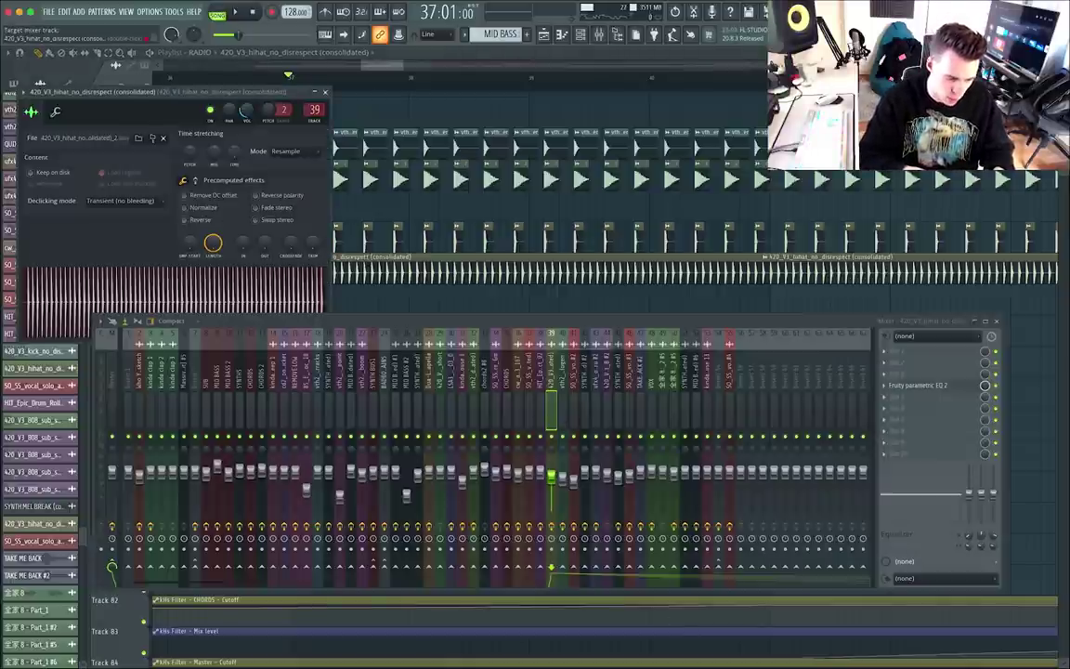
click(326, 93)
key(F9)
double_click(401, 252)
key(F9)
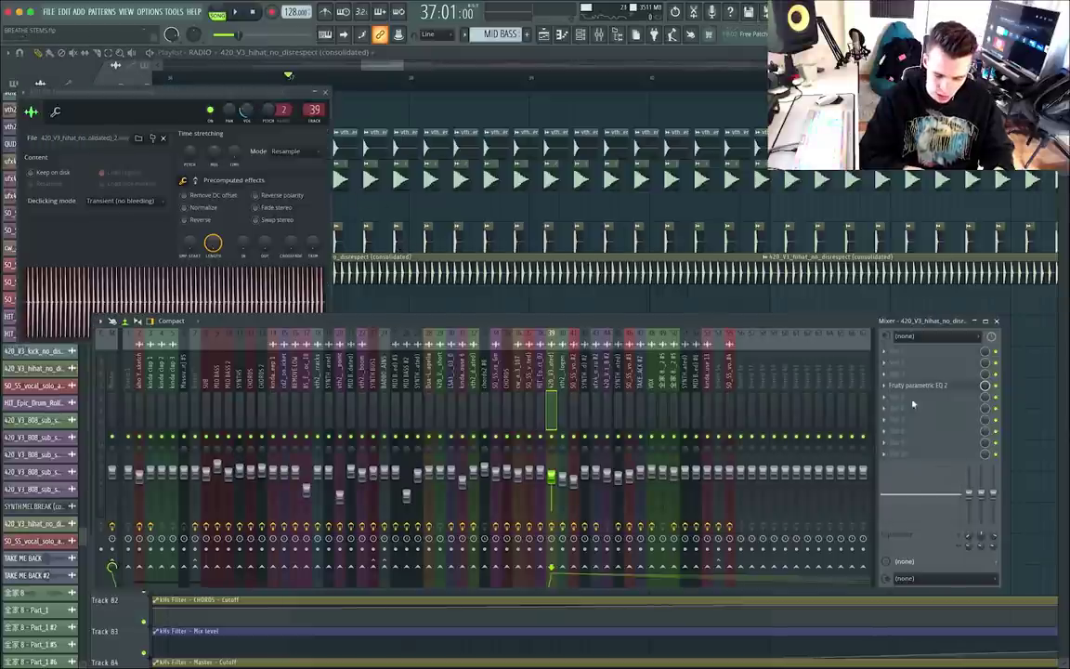
click(233, 94)
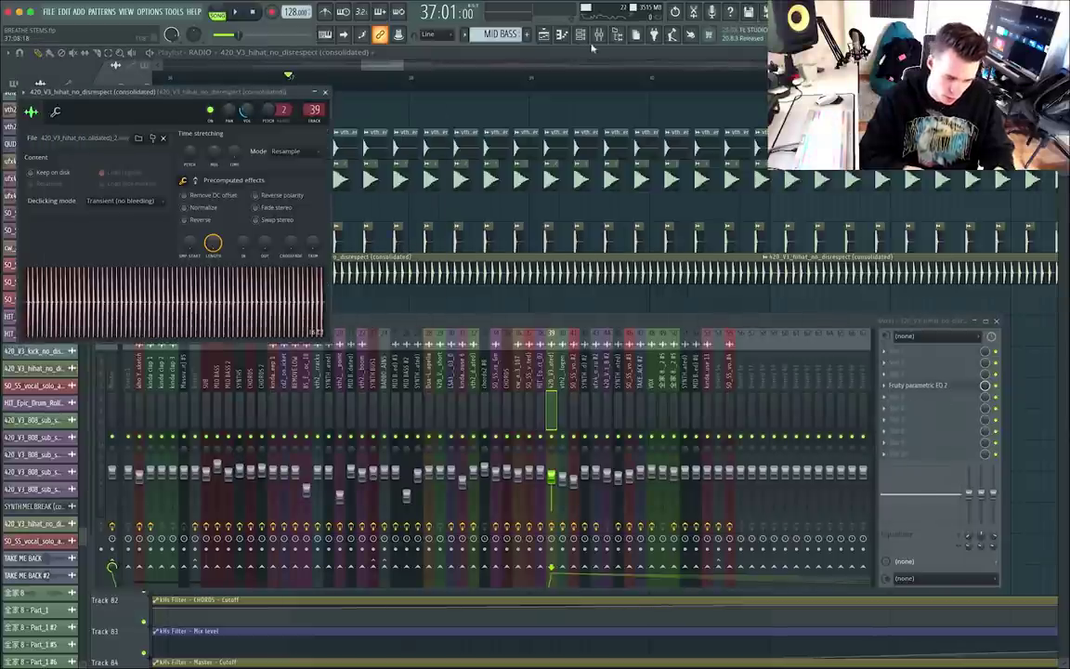
key(F12)
Examine the automation clips on Tracks 95 to 103, then the synth and bass clips around bar 41.
scroll(470, 218, down, 20)
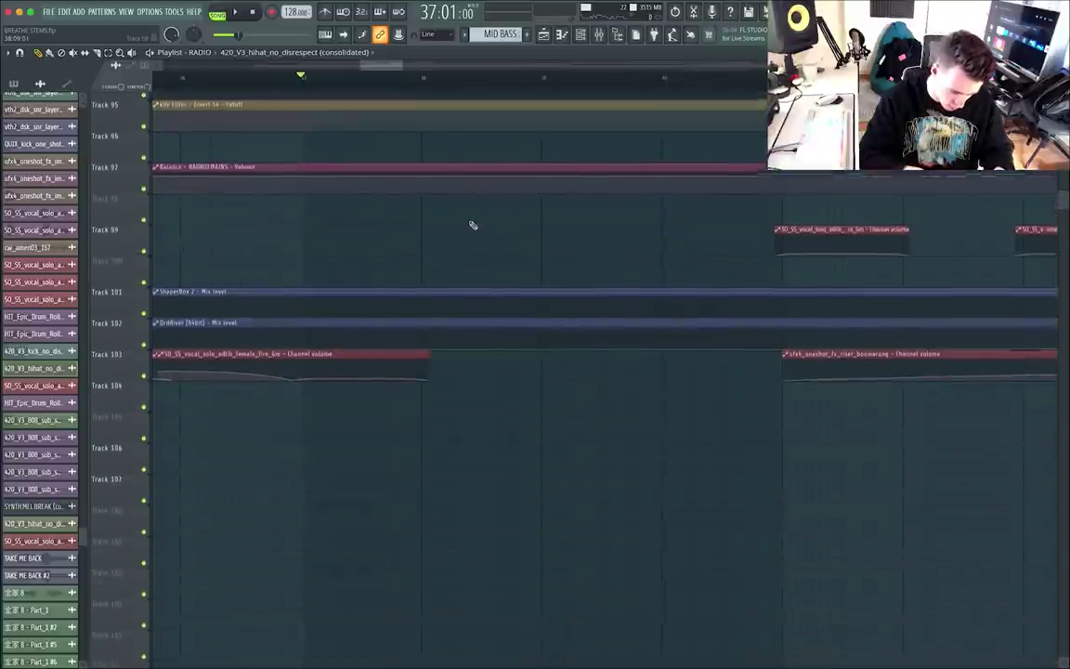
key(space)
scroll(564, 375, left, 2)
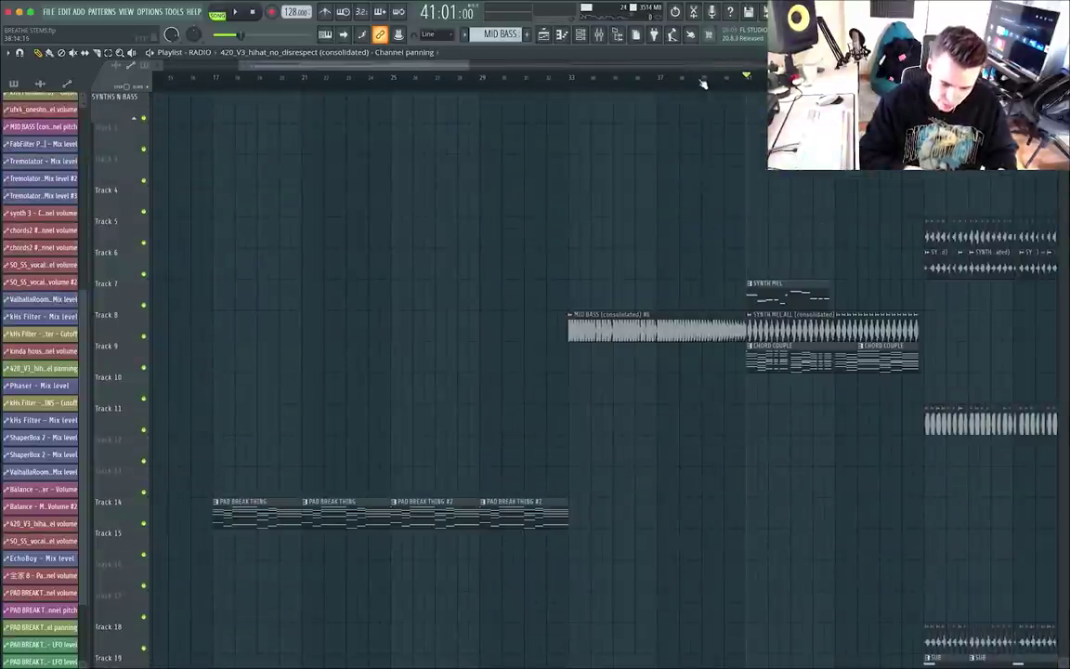
scroll(867, 269, down, 5)
scroll(866, 269, up, 3)
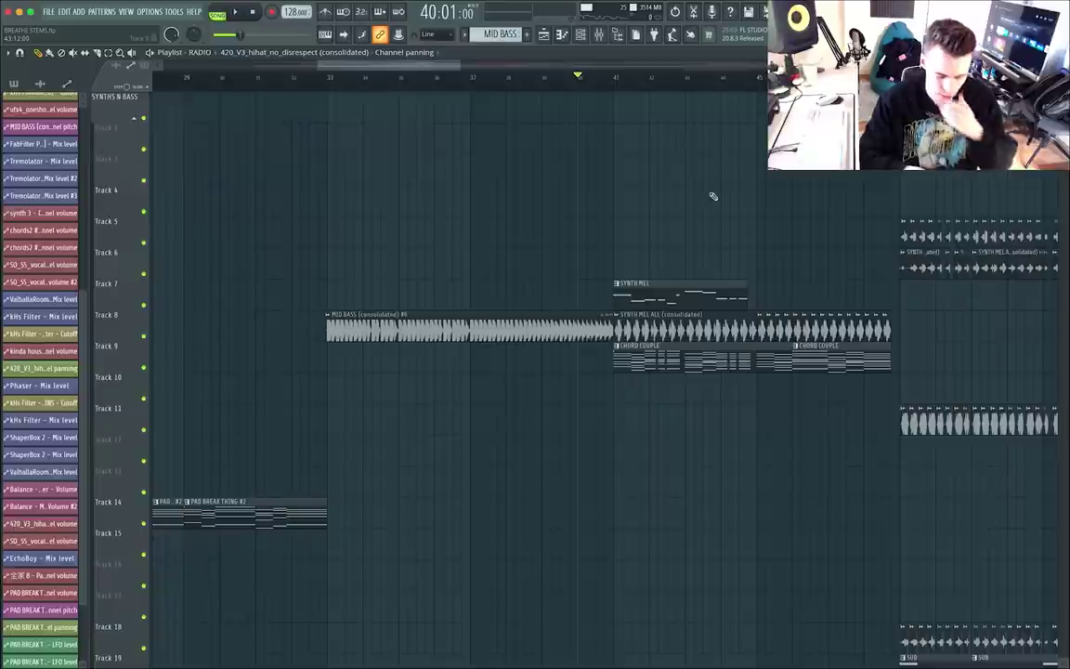
Set the playback position to bar 40 and play the transition into bar 41.
click(474, 79)
key(space)
click(580, 79)
scroll(703, 406, up, 4)
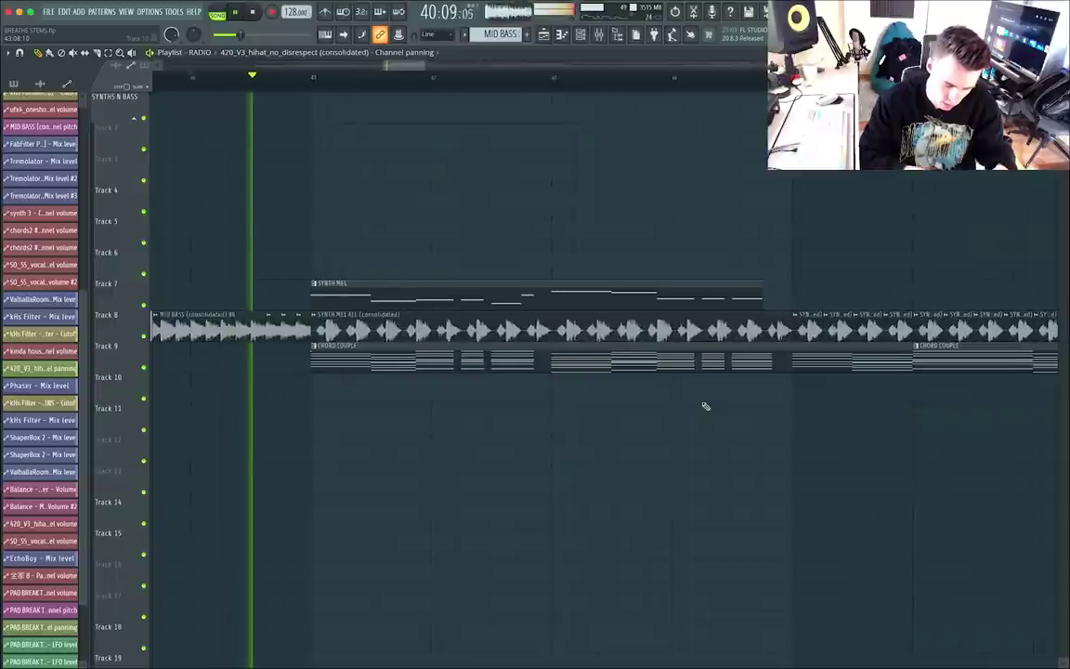
key(space)
Examine the CHORD COUPLE pattern's chords1 notes in the piano roll while playing from bar 41.
click(384, 363)
key(l)
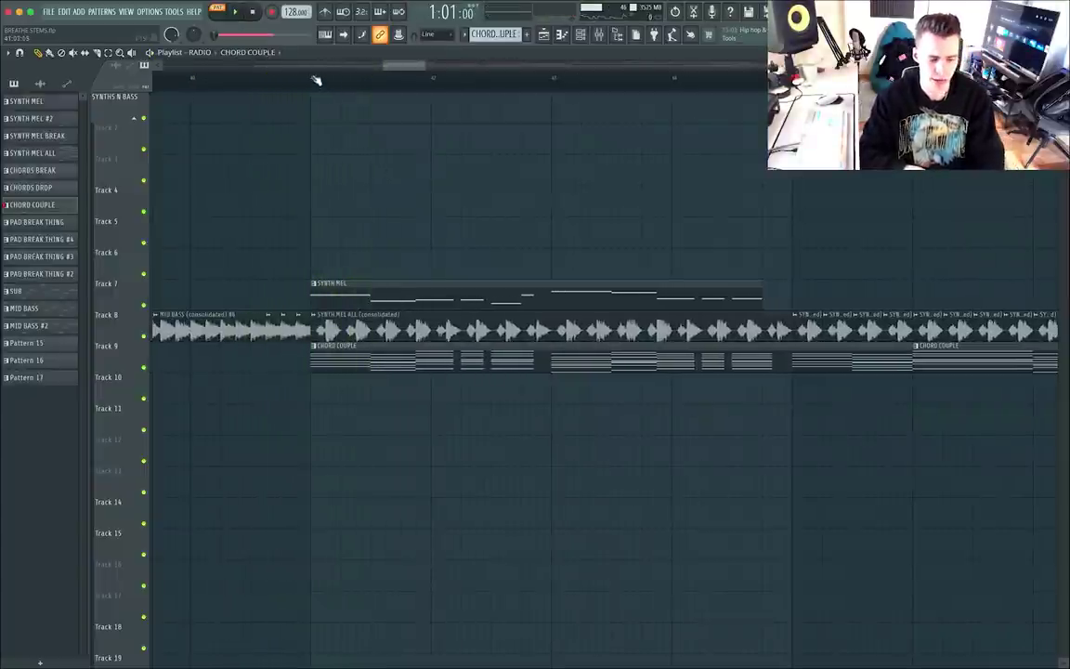
scroll(358, 214, left, 1)
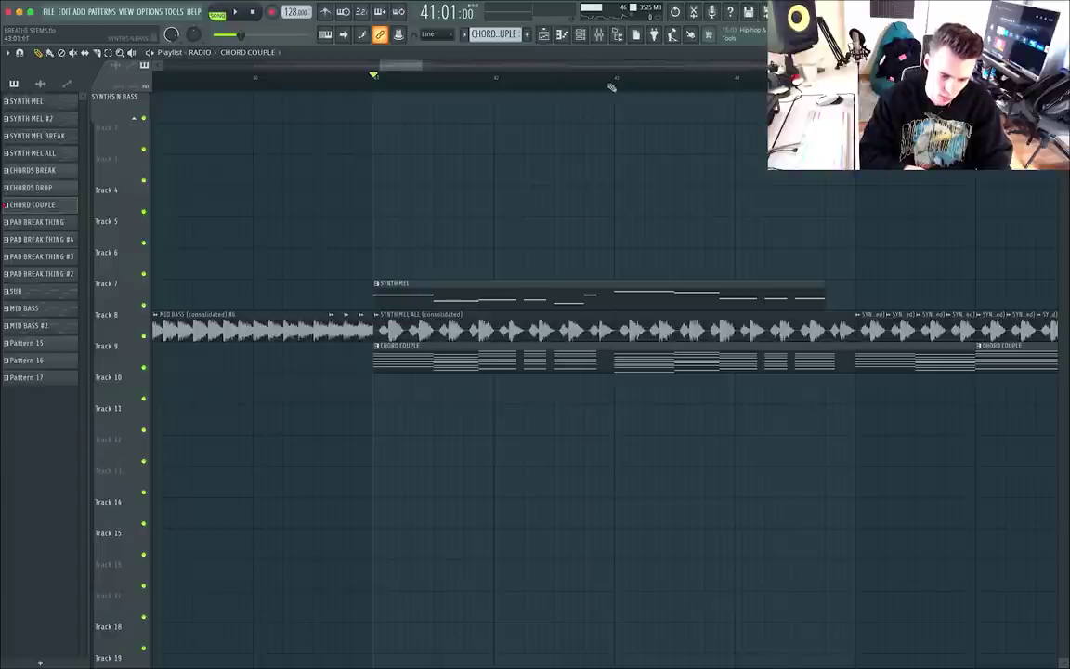
click(583, 35)
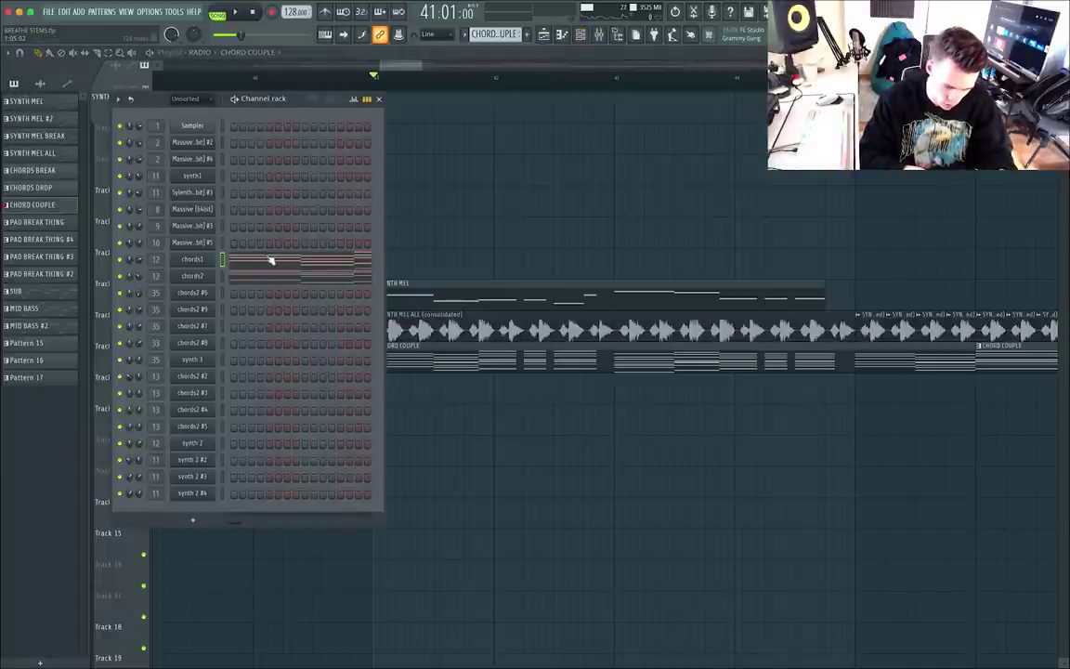
click(270, 260)
key(space)
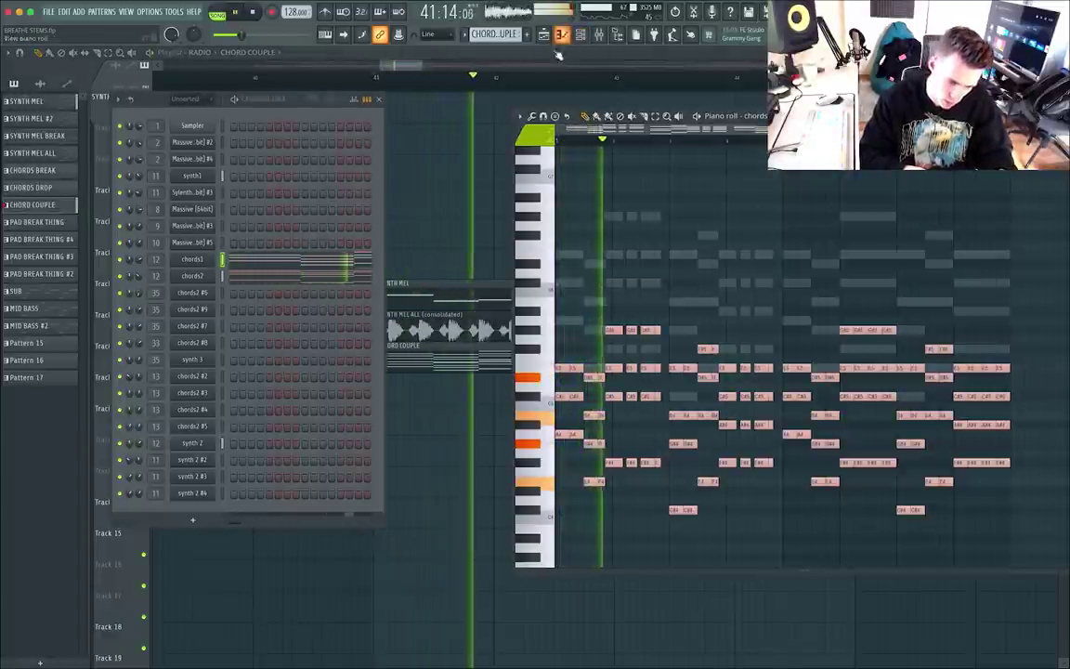
click(561, 52)
key(space)
Select the SYNTH MEL pattern and play from bar 41 while examining the vocal, FX and drum tracks.
double_click(442, 318)
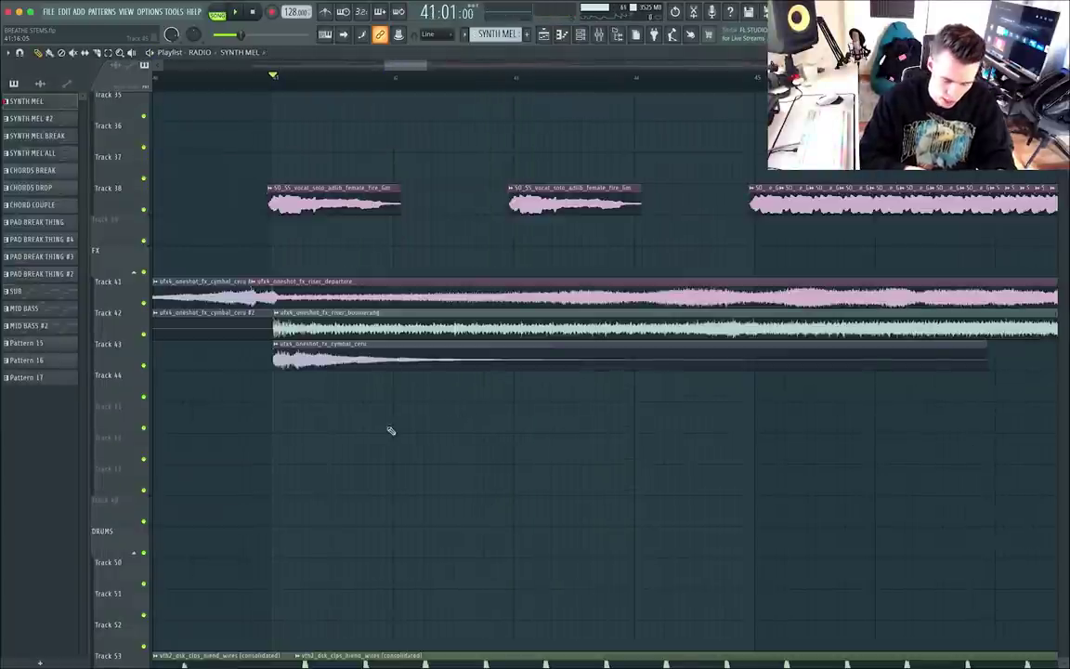
scroll(390, 430, down, 3)
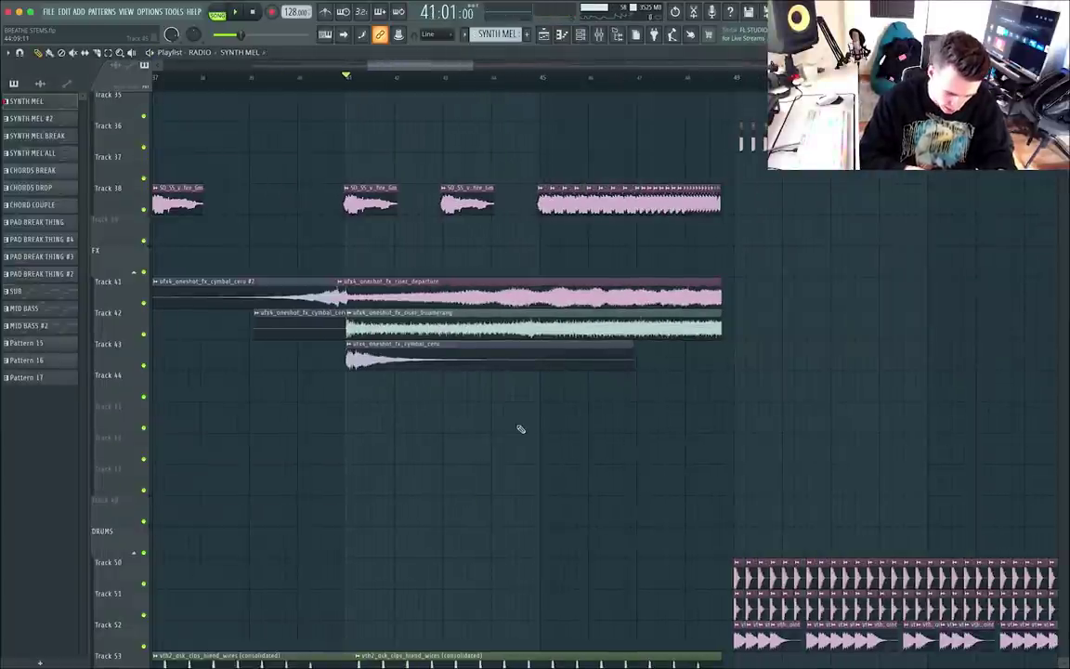
key(space)
scroll(520, 429, down, 8)
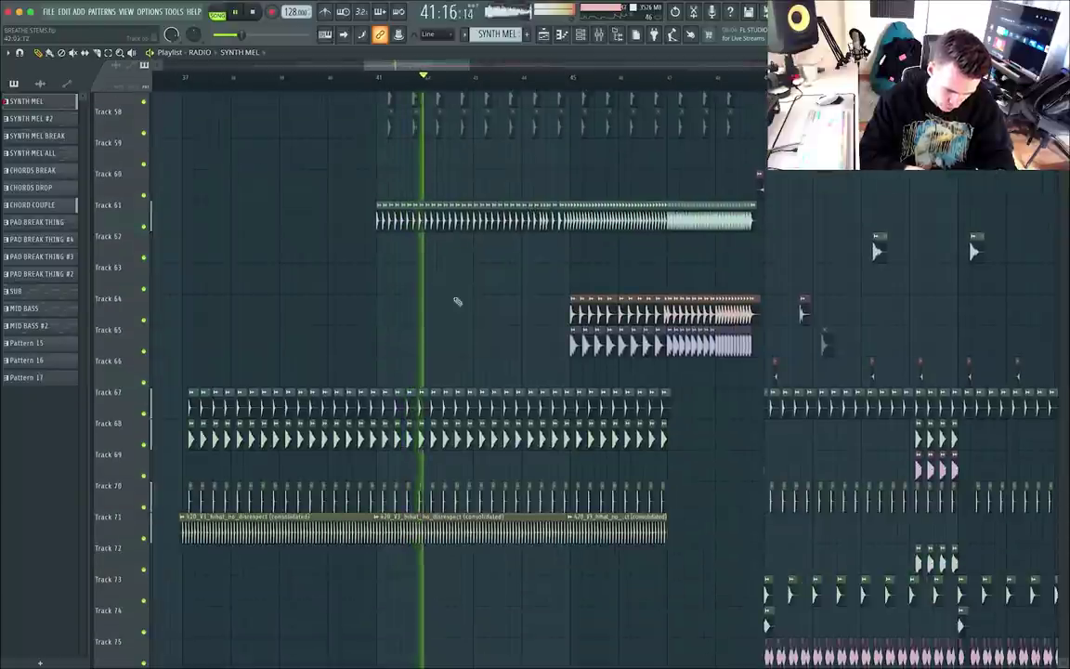
View the channel settings and mixer insert effects of the vth2_dsk_snr_layer_halogen snare on Track 61 during playback.
double_click(439, 222)
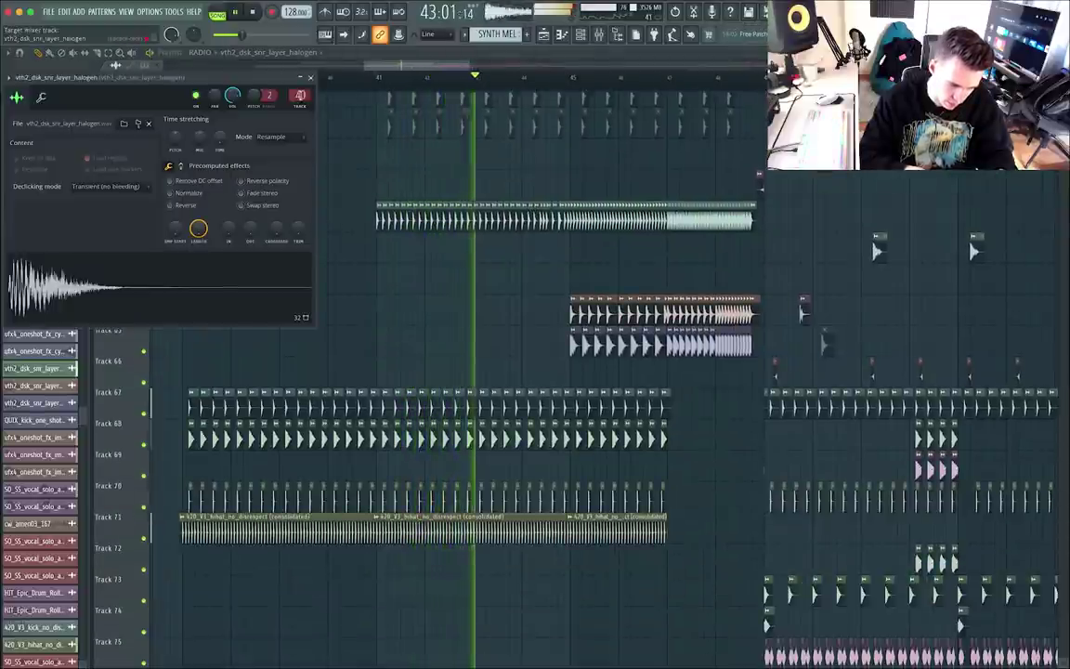
key(F9)
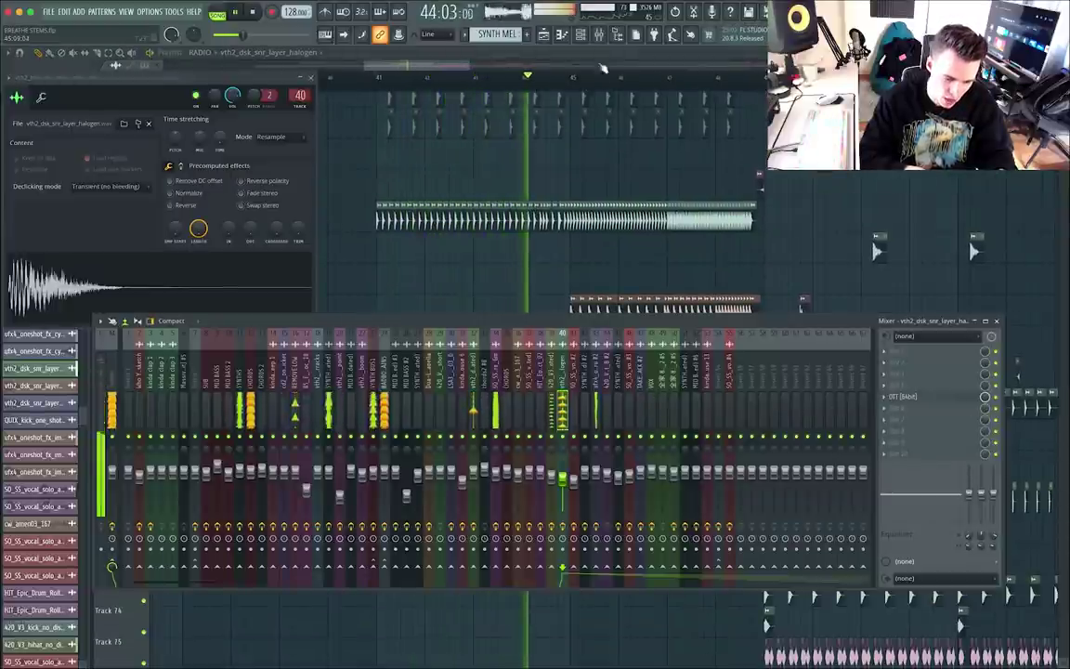
key(F5)
scroll(576, 176, down, 6)
scroll(614, 332, up, 3)
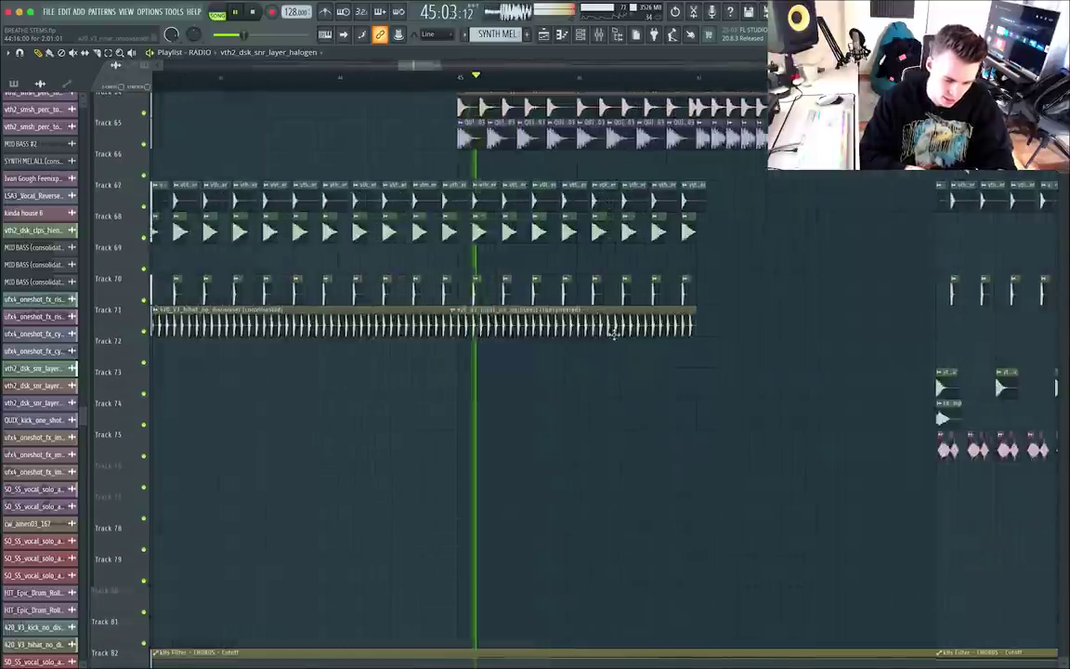
Stop playback and view the channel settings of the QUIX_kick_one_shot_hard_03 build-up kick on Track 65.
scroll(613, 334, up, 5)
key(space)
double_click(473, 369)
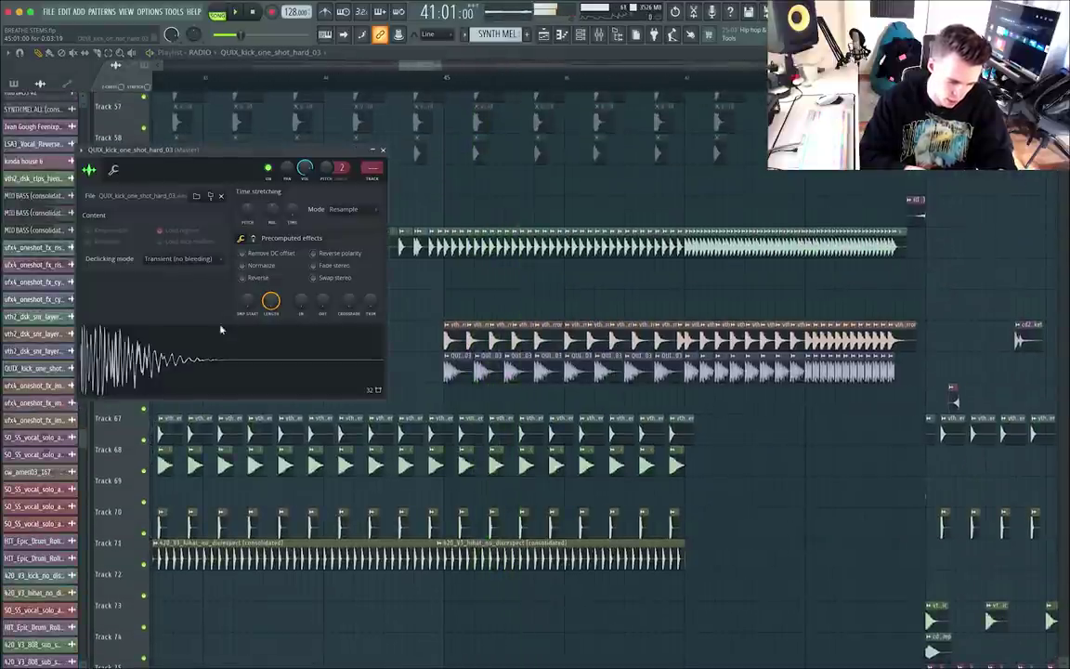
key(Escape)
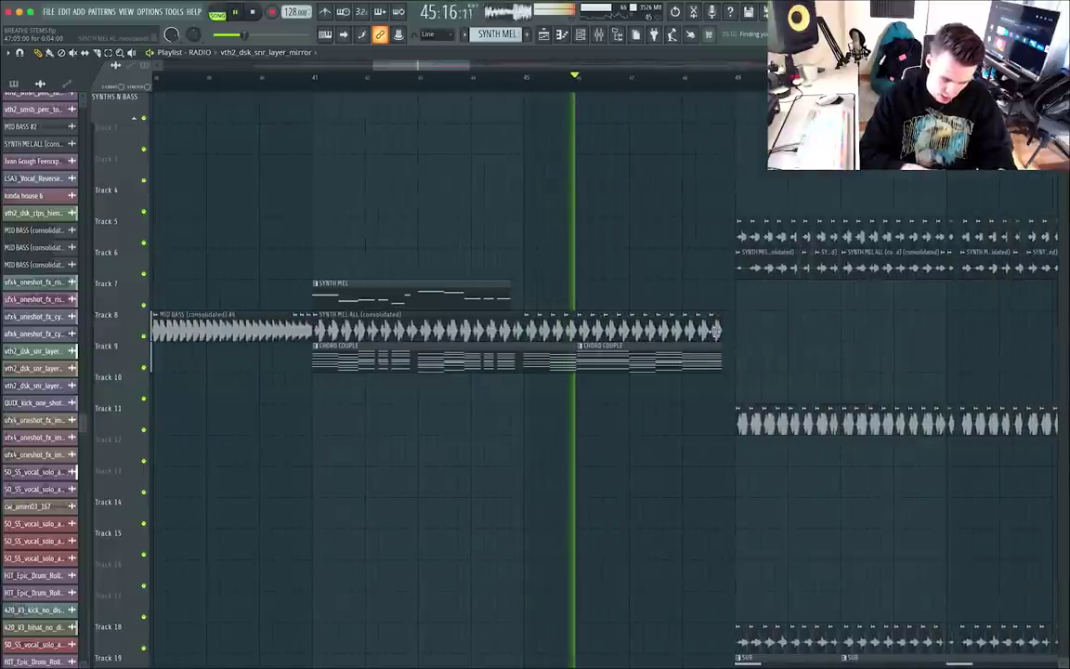
Stop playback and view the channel settings of the SO_SS_vocal_solo_adlib_female_fire_Gm vocal sample.
key(space)
scroll(501, 327, down, 8)
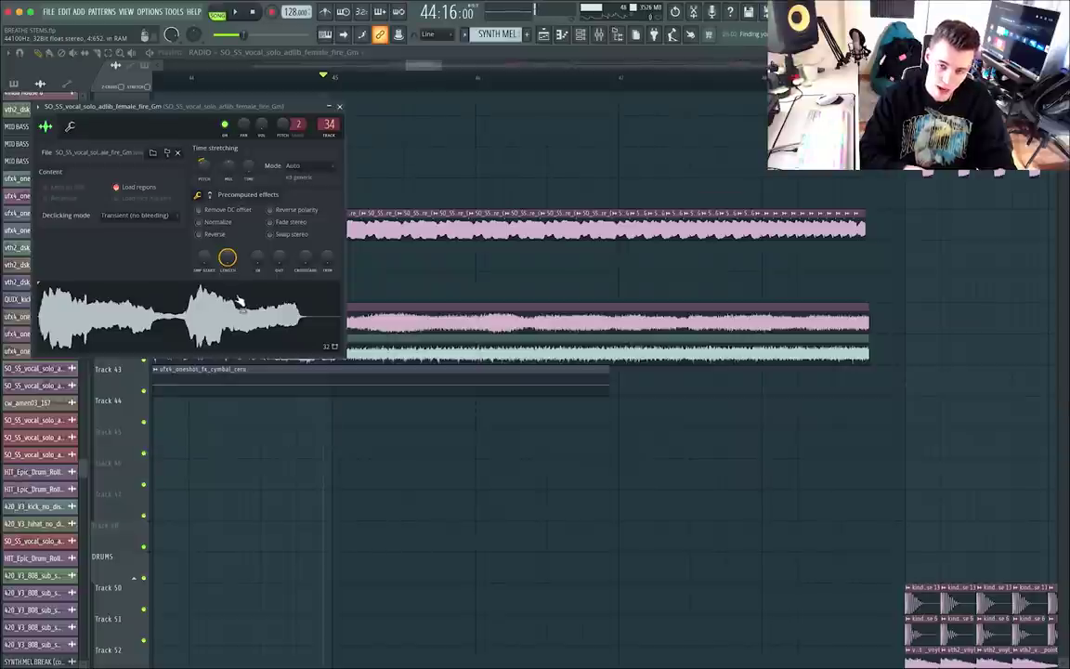
key(Escape)
Play the end of the build-up and examine the vocal chop clips on Tracks 26 to 29.
scroll(565, 308, down, 3)
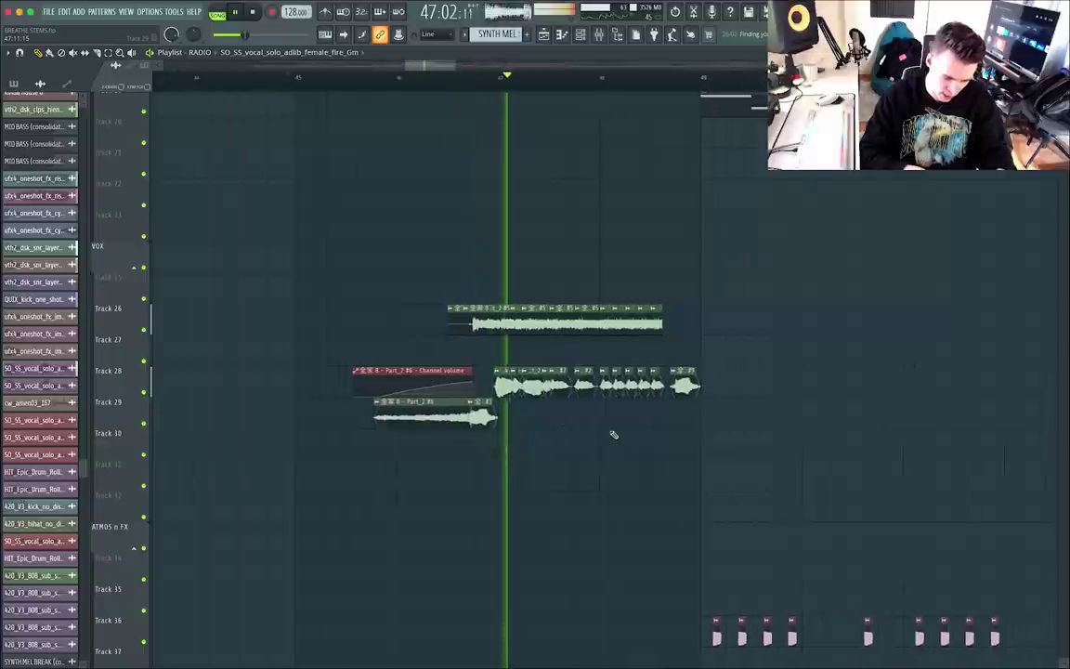
scroll(539, 394, up, 1)
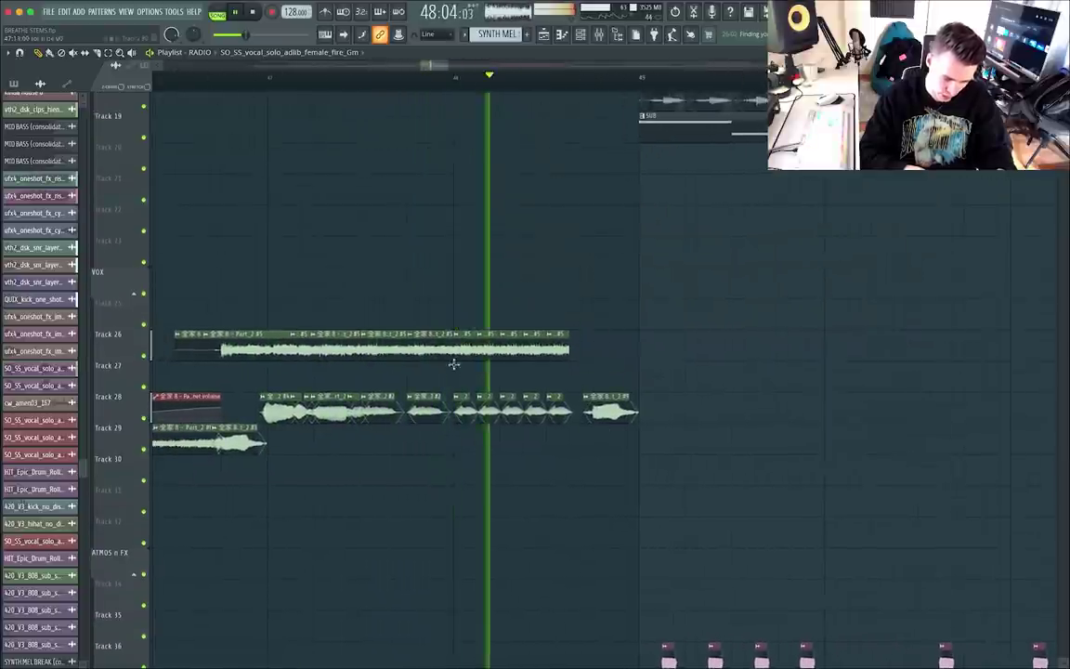
scroll(677, 449, down, 4)
key(space)
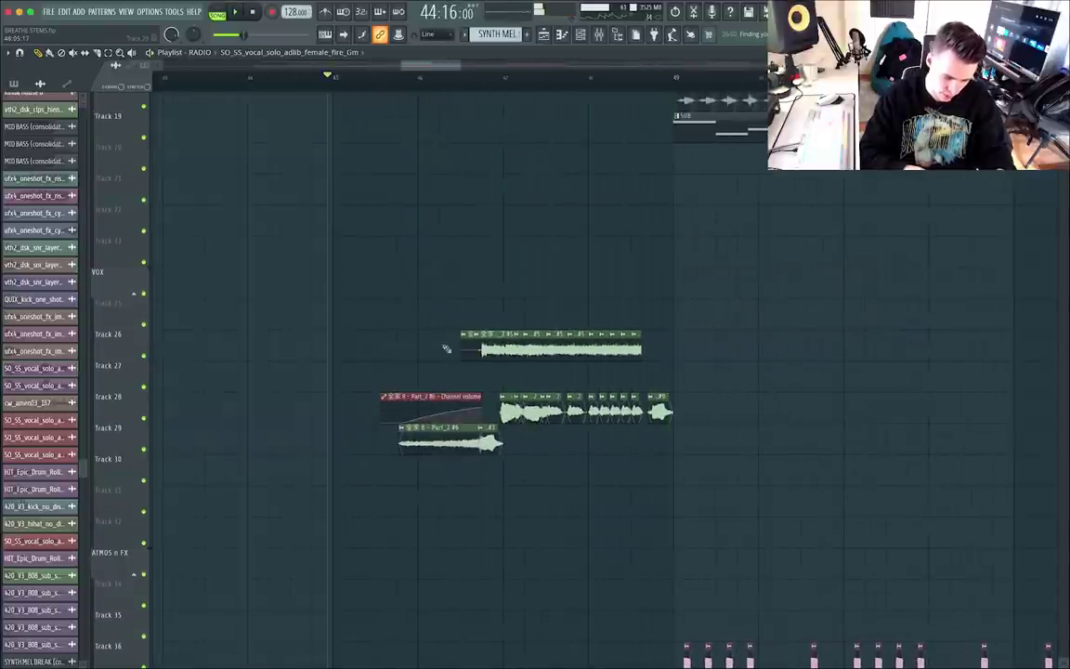
Try the build-up without the selected vocal clips on Tracks 26 to 29, deleting them for playback and undoing the deletion.
scroll(444, 360, up, 3)
drag(436, 270, 743, 513)
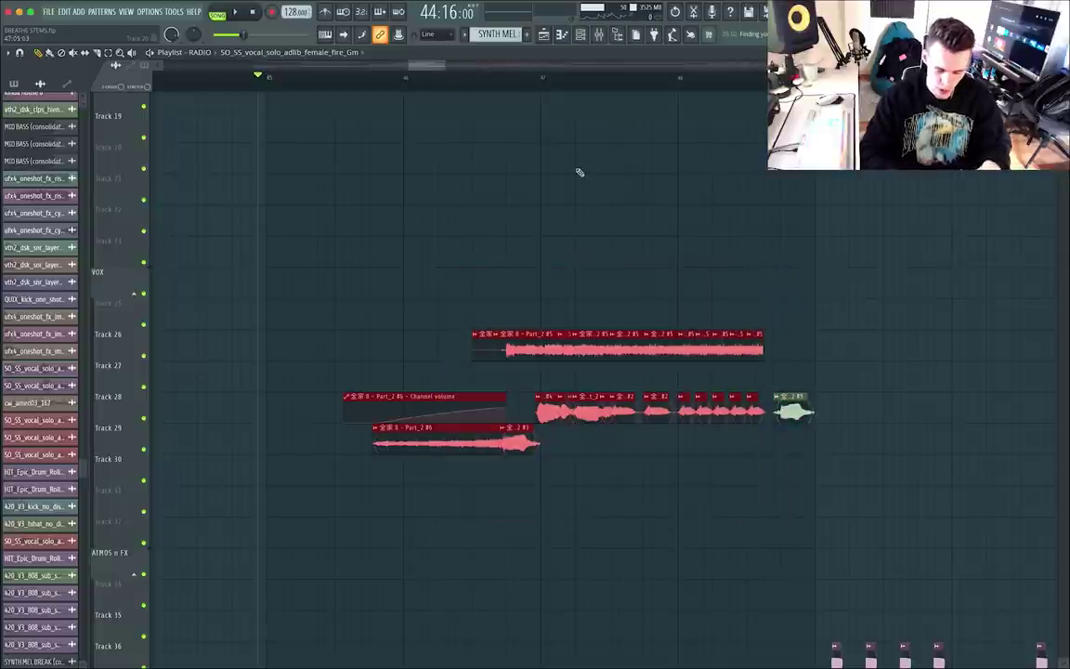
key(Delete)
key(space)
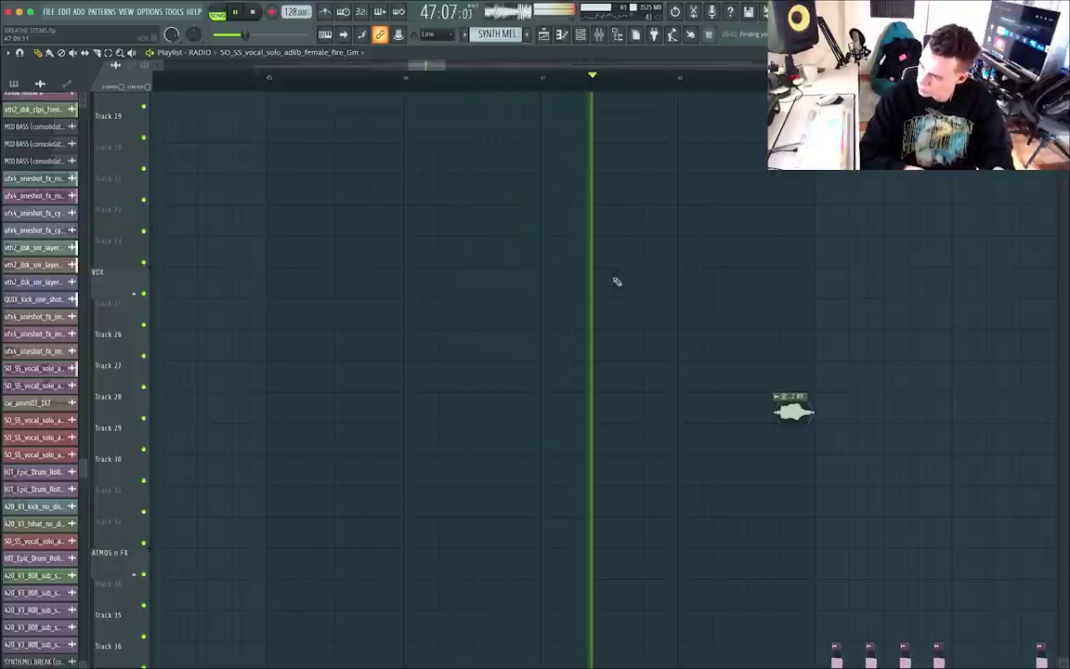
key(space)
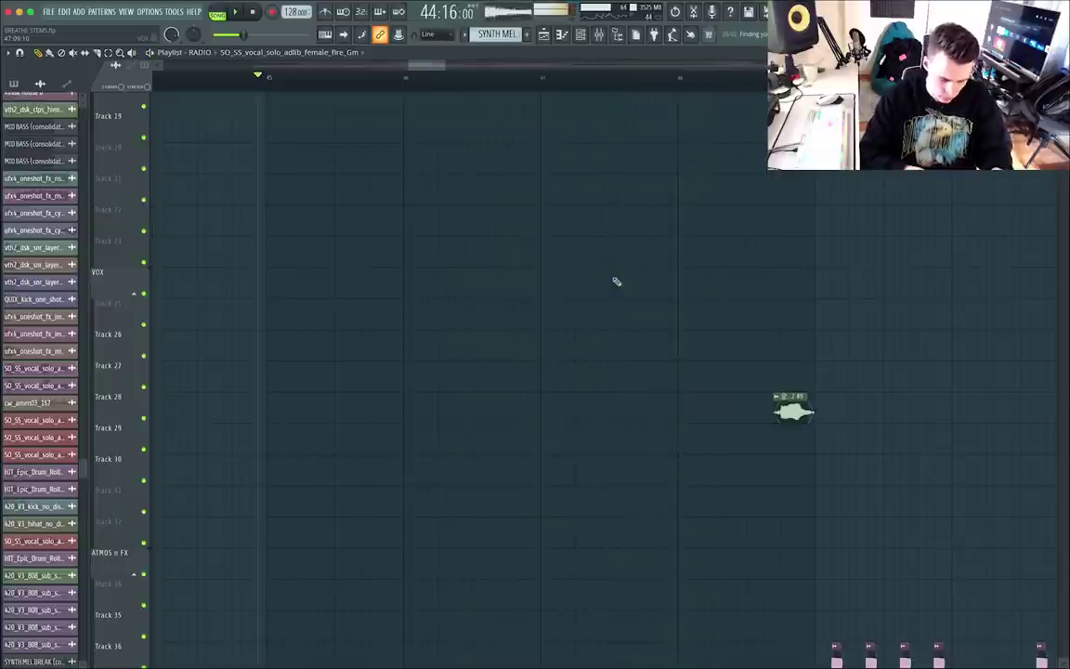
key(ctrl+z)
Set the playback position near the end of bar 47 and play the vocal chops leading towards bar 49.
click(649, 86)
key(space)
scroll(746, 342, right, 3)
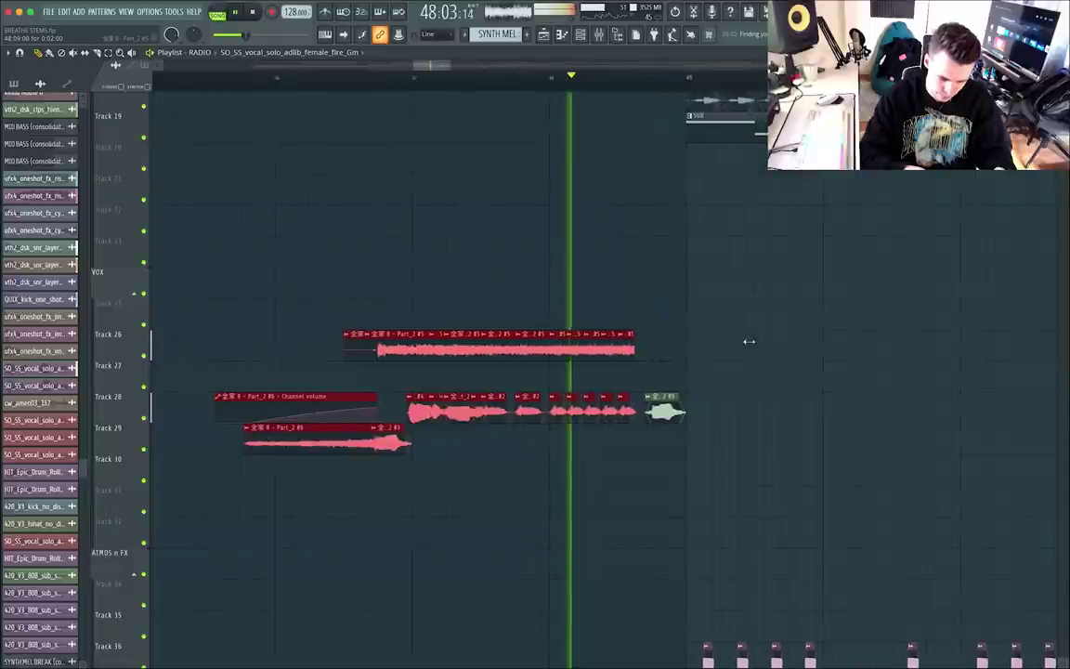
scroll(676, 397, up, 2)
key(space)
Examine the SYNTH MEL ALL, MID BASS and SUB clips of the section starting at bar 49.
scroll(635, 420, up, 4)
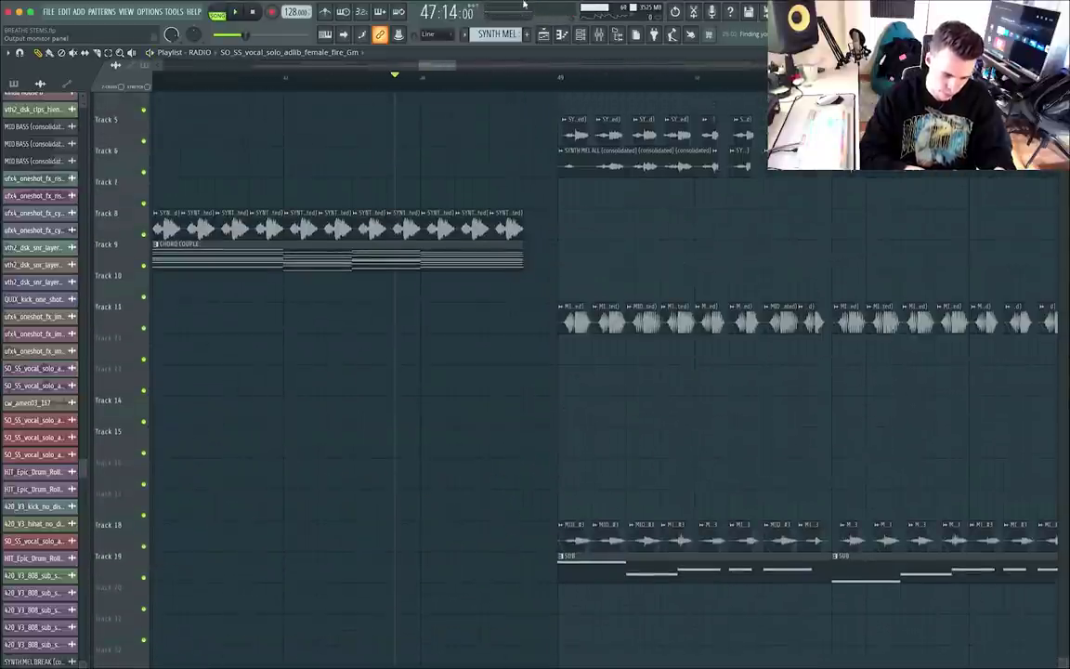
scroll(595, 270, right, 2)
scroll(593, 270, up, 3)
scroll(594, 270, down, 4)
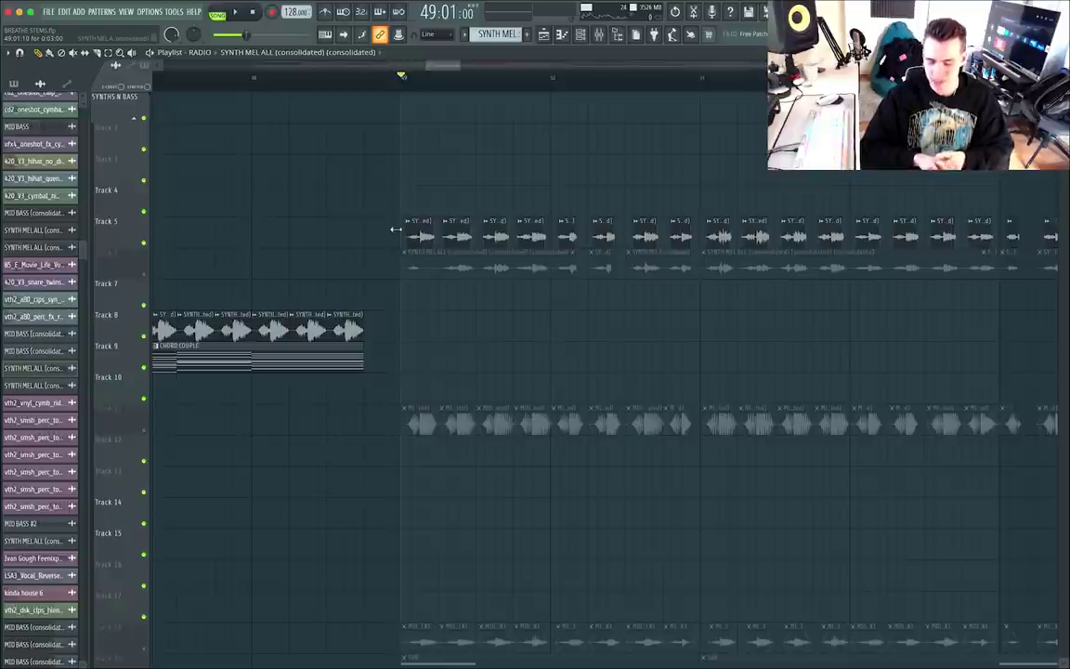
scroll(400, 231, right, 1)
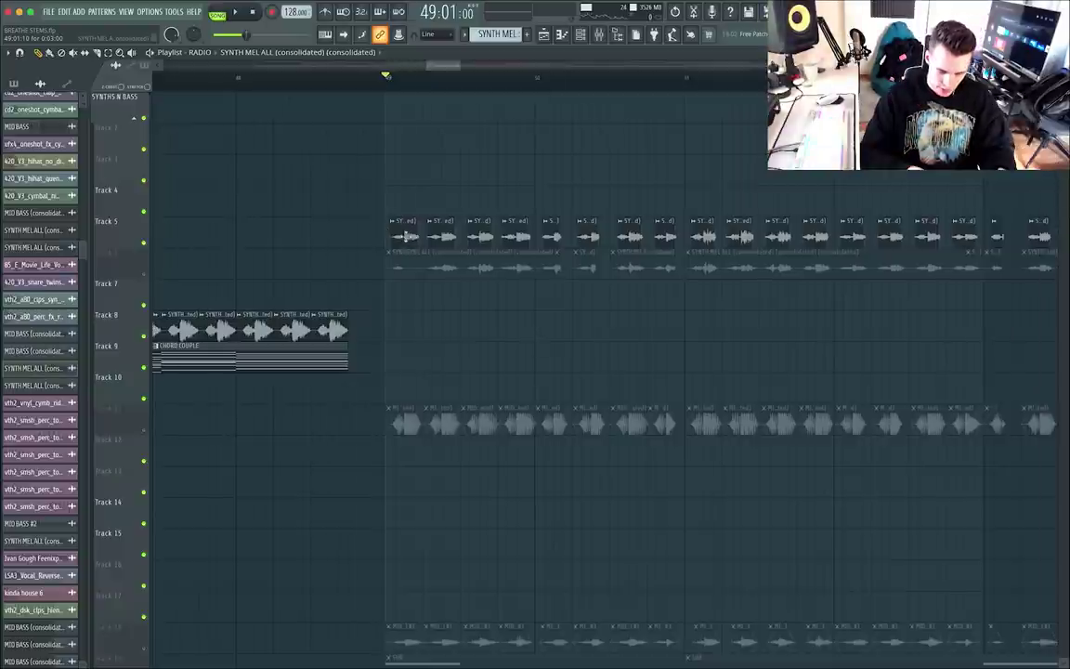
scroll(460, 346, down, 5)
scroll(461, 346, up, 5)
scroll(461, 347, right, 1)
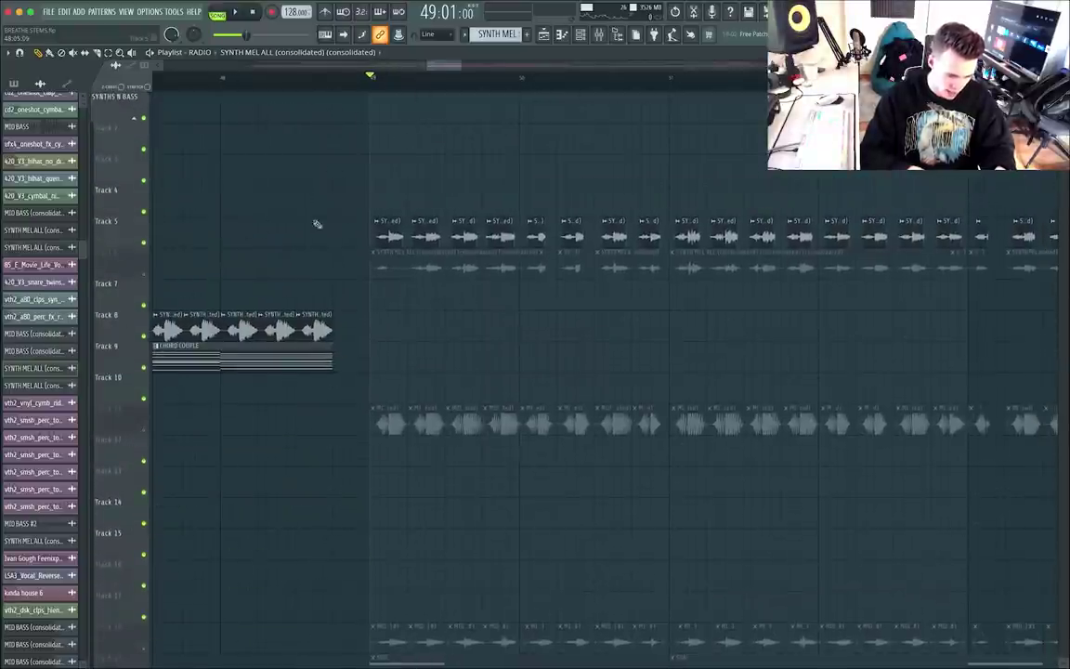
scroll(379, 288, up, 4)
scroll(427, 229, up, 1)
Set the declicking mode of the SYNTH MEL ALL (consolidated) clip on Track 5 to Out only (no bleeding).
double_click(406, 232)
drag(706, 123, 758, 113)
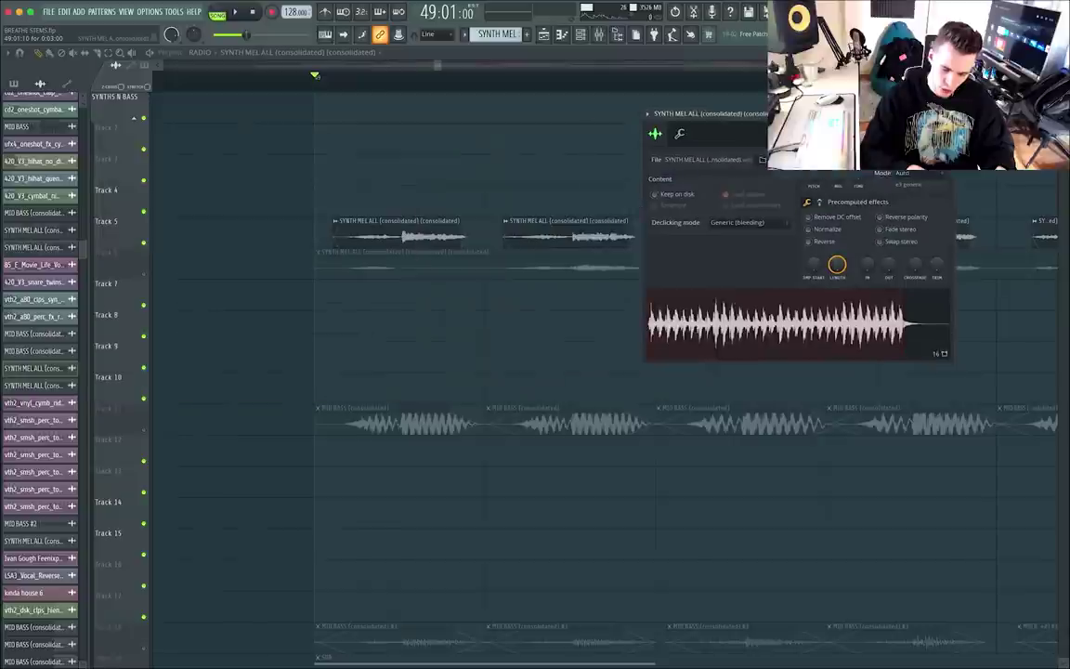
click(730, 223)
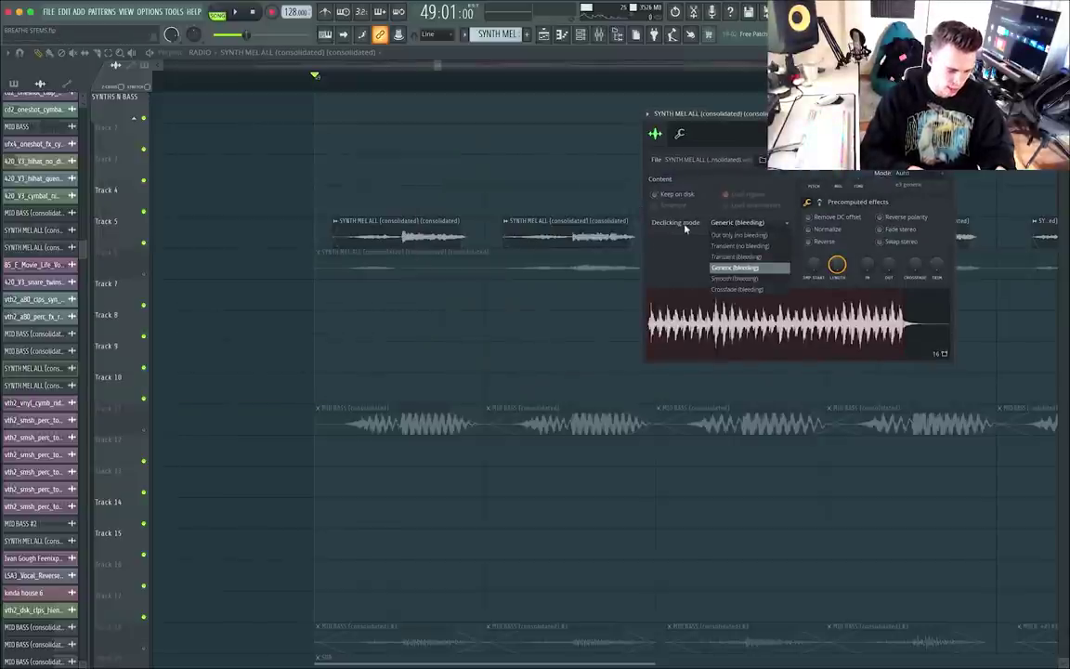
click(735, 235)
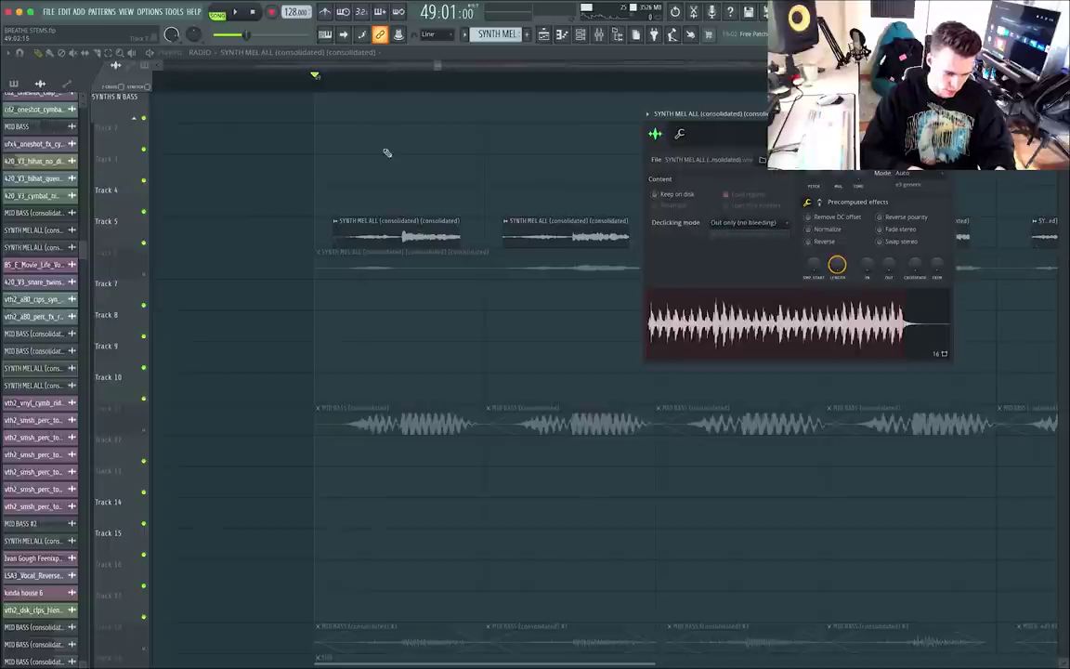
Set the declicking mode of the SYNTH MEL ALL (consolidated) clip on Track 5 to Generic (bleeding).
click(371, 88)
scroll(373, 88, up, 1)
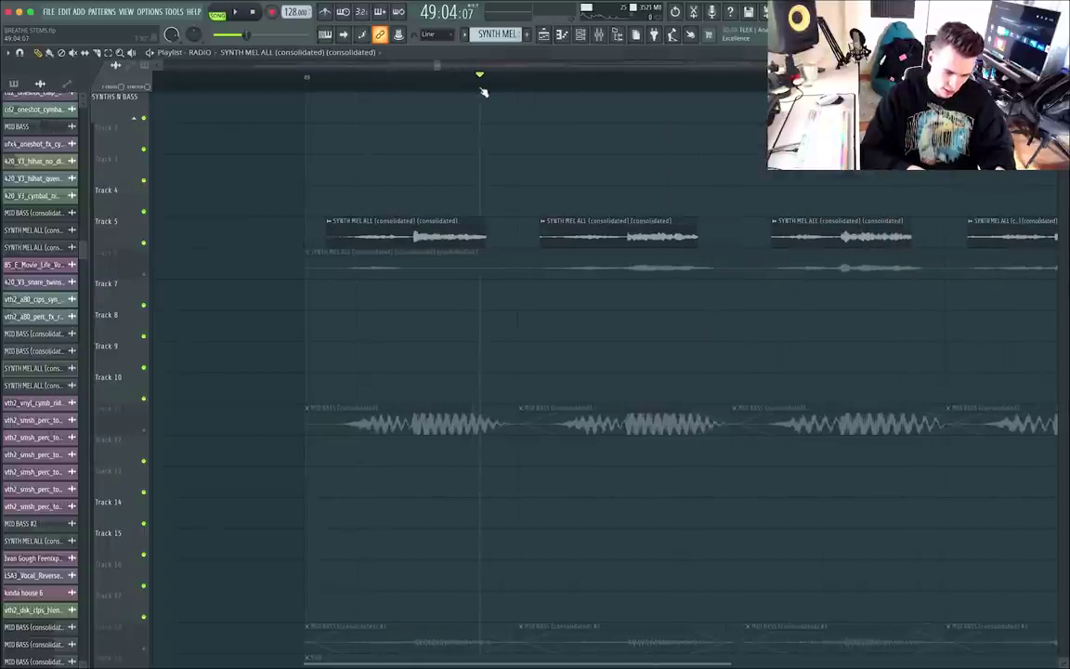
scroll(483, 148, right, 1)
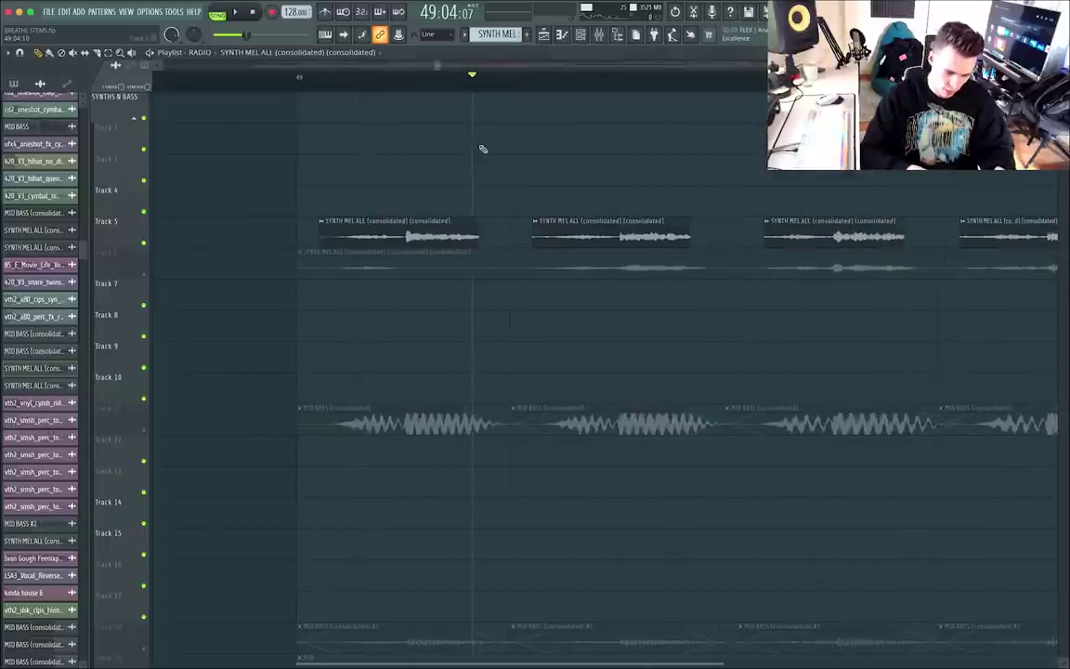
double_click(451, 236)
click(736, 222)
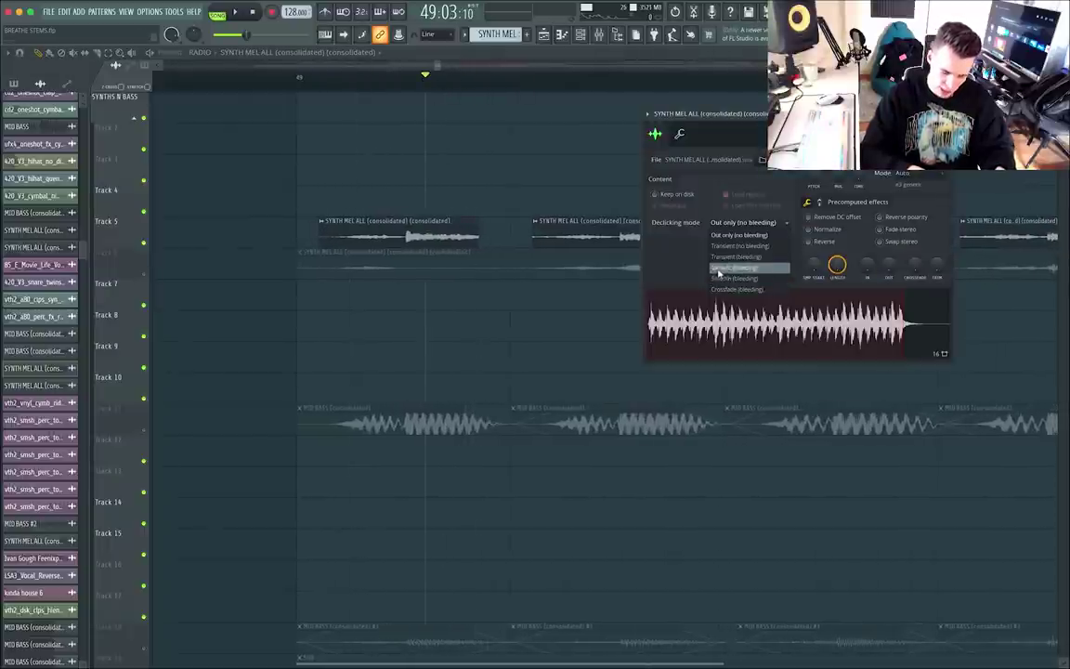
click(719, 270)
click(476, 298)
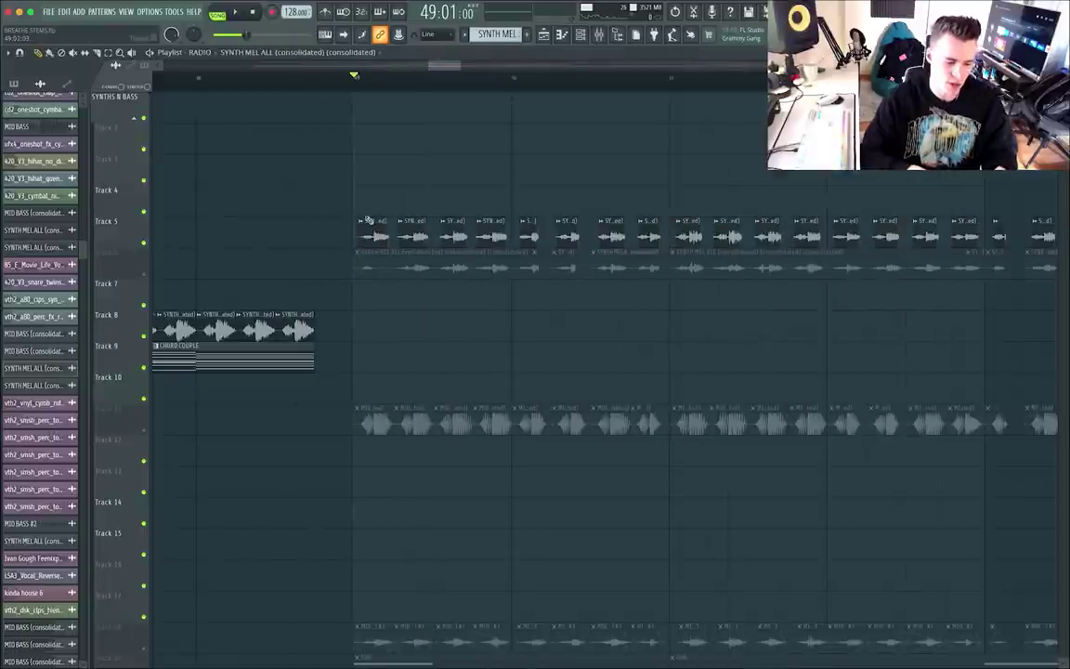
Examine the channel settings and mixer track of the first SYNTH MEL ALL clip on Track 5 at bar 49.
double_click(372, 236)
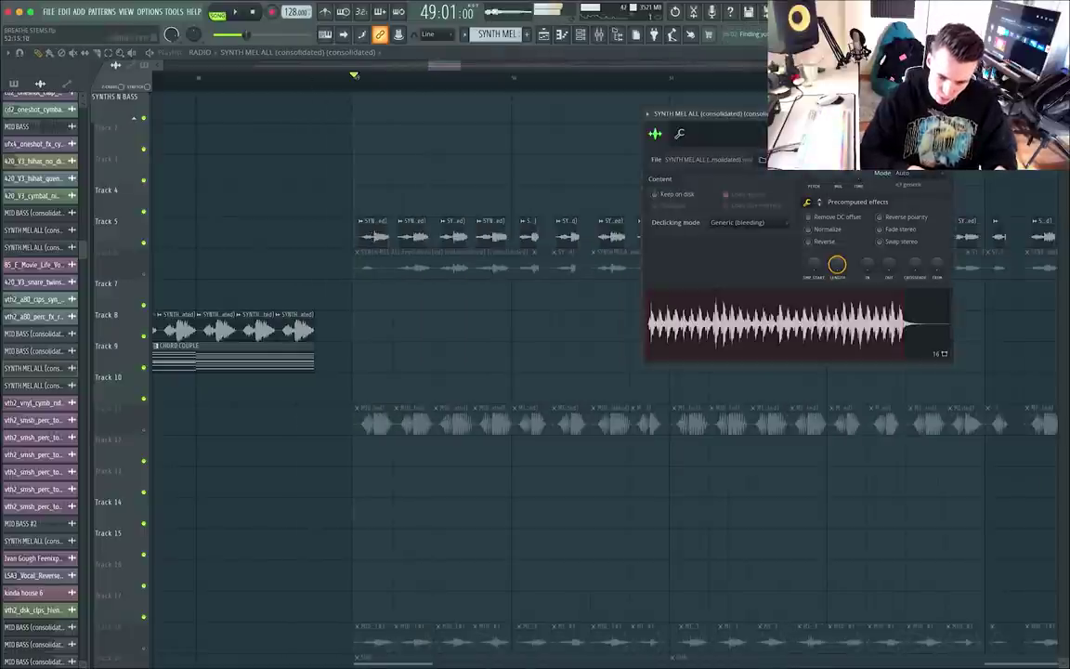
double_click(934, 135)
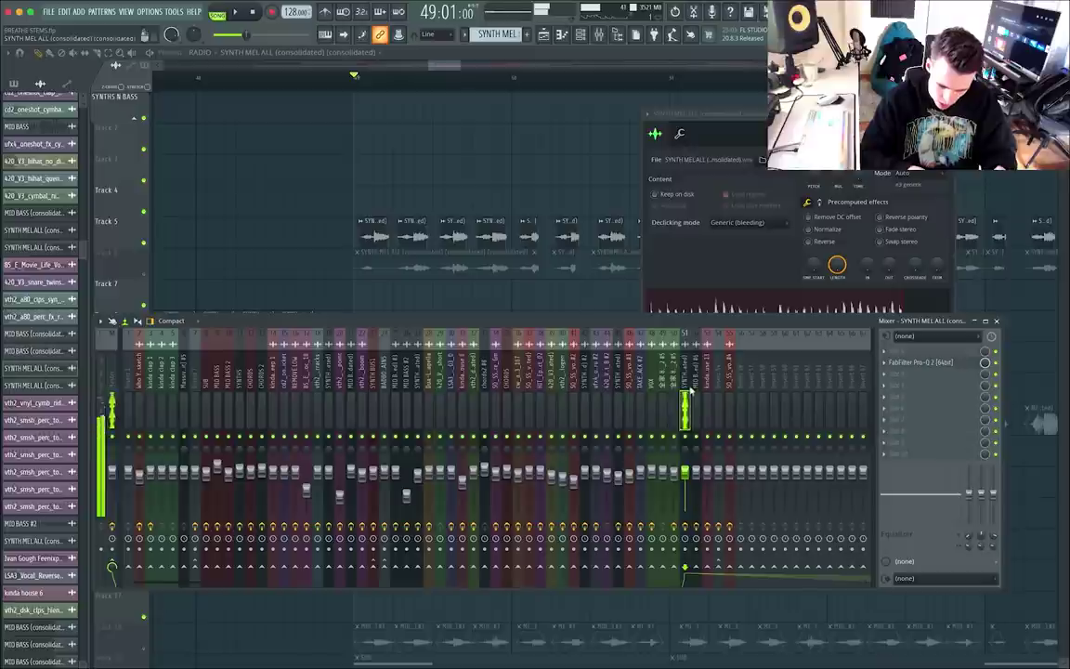
click(520, 55)
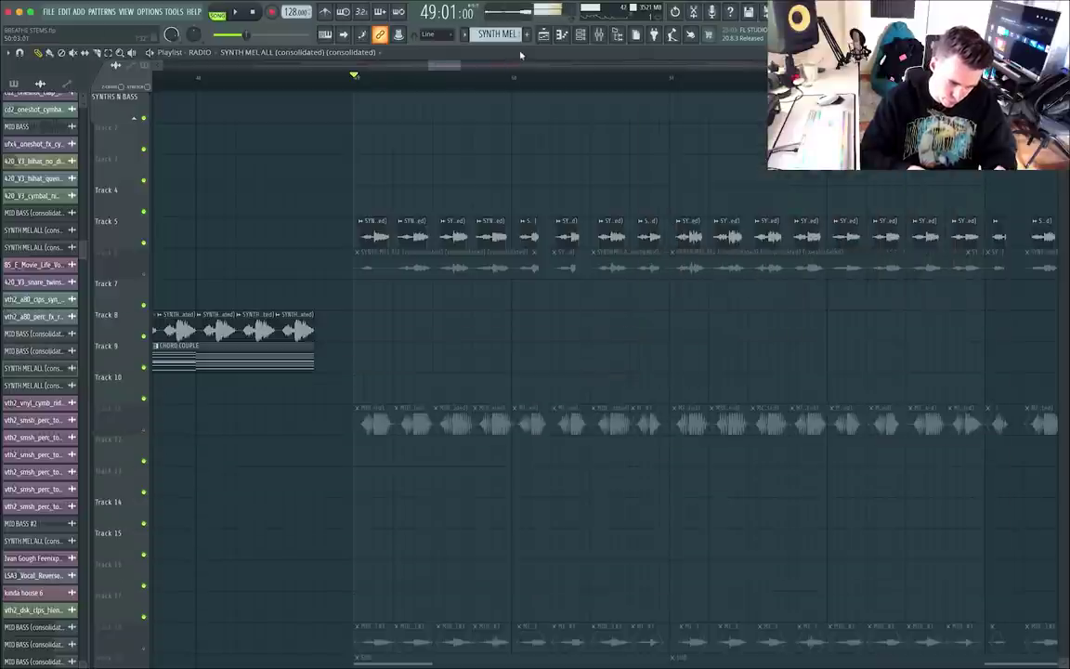
Mute Track 5 and listen to the SYNTH MEL ALL layer on Track 6 from bar 49.
click(145, 243)
key(space)
key(space)
click(145, 276)
key(space)
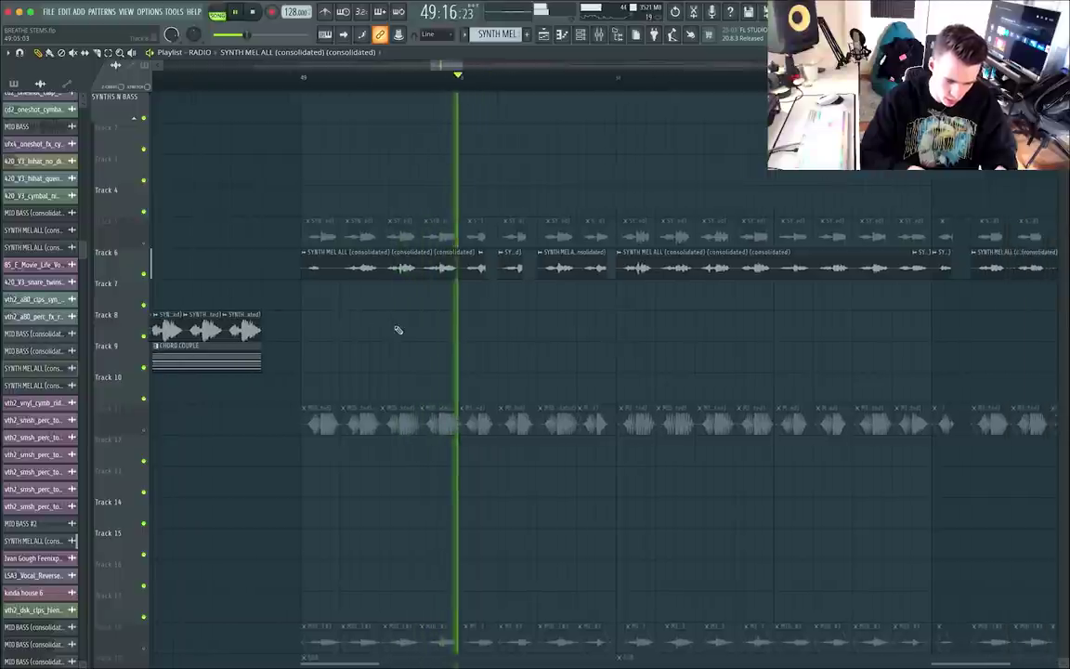
key(space)
scroll(149, 232, down, 3)
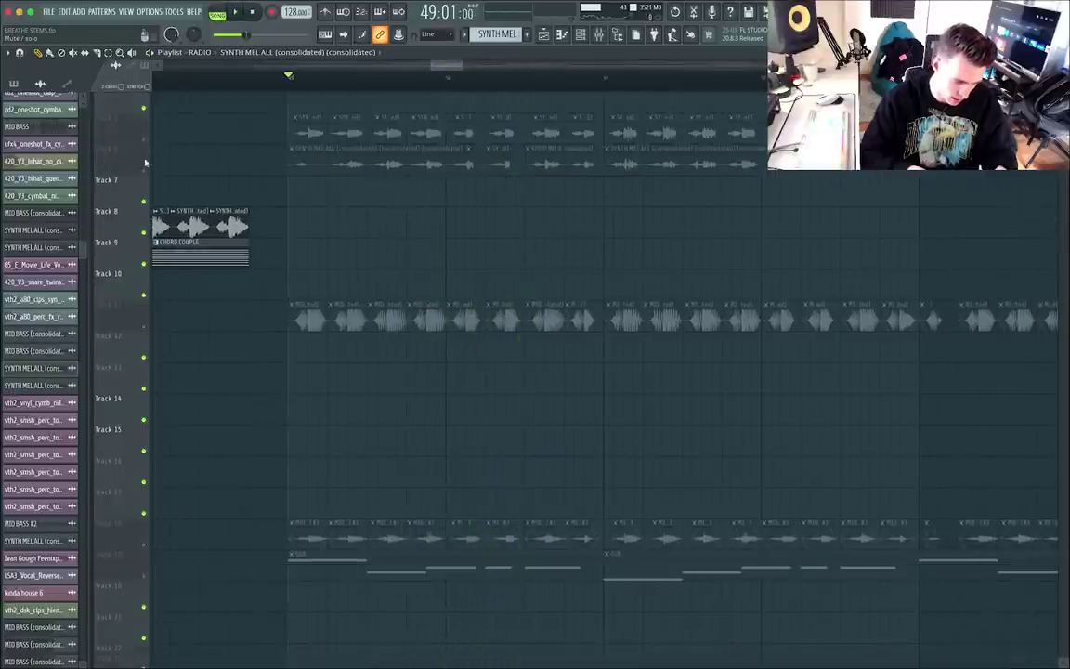
Unmute Track 11 and examine the channel settings of its MID BASS clip and of the MID BASS (consolidated) #6 clip on Track 8.
click(145, 311)
double_click(302, 323)
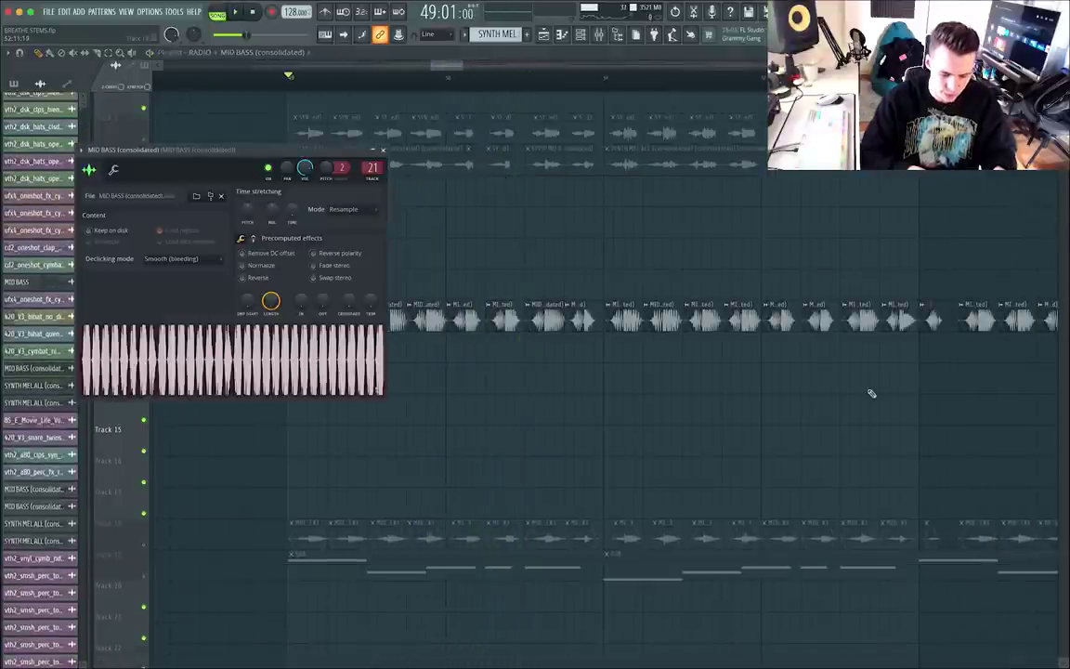
scroll(871, 393, down, 4)
key(Escape)
scroll(740, 450, left, 5)
double_click(371, 219)
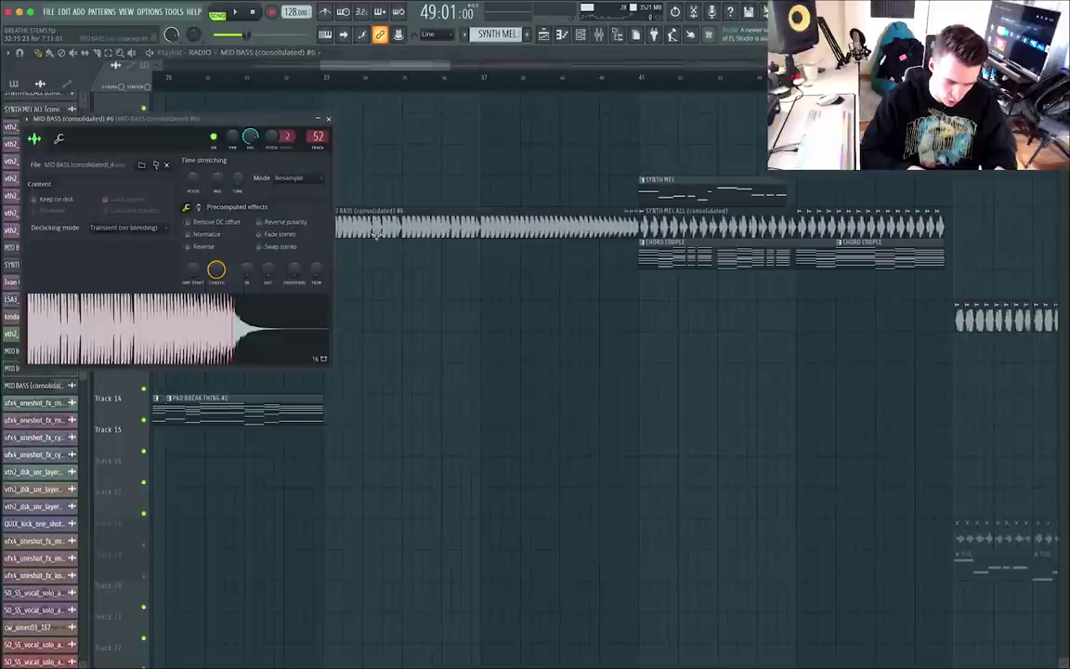
drag(338, 86, 626, 87)
scroll(878, 335, down, 2)
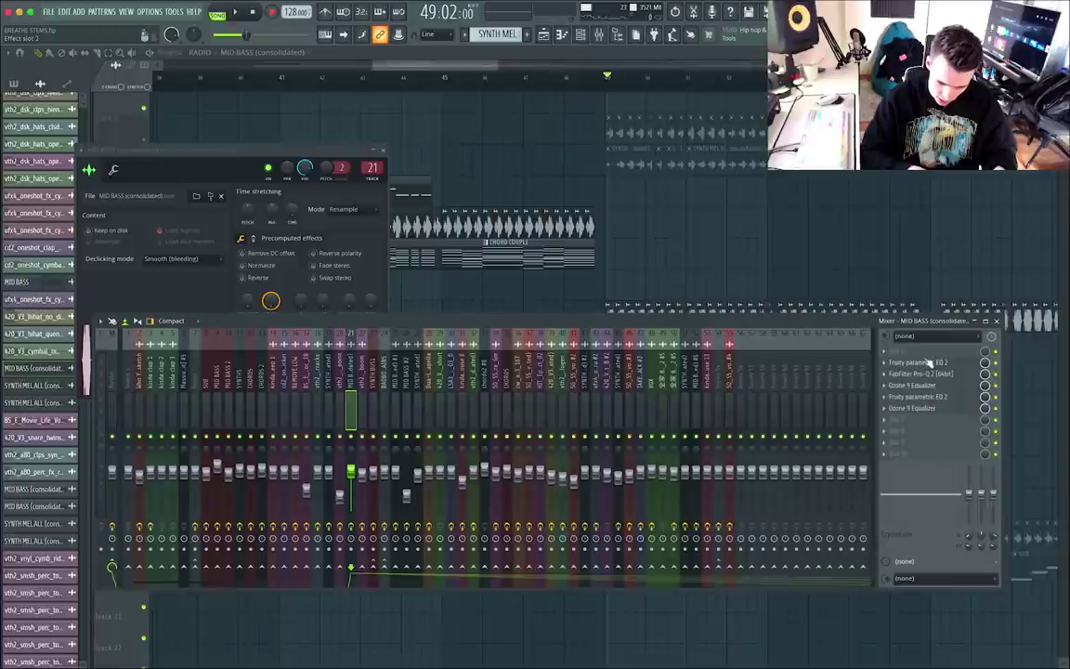
Examine the Fruity parametric EQ 2, FabFilter Pro-Q 2 and Ozone 9 Equalizer on the MID BASS mixer track during playback.
click(919, 362)
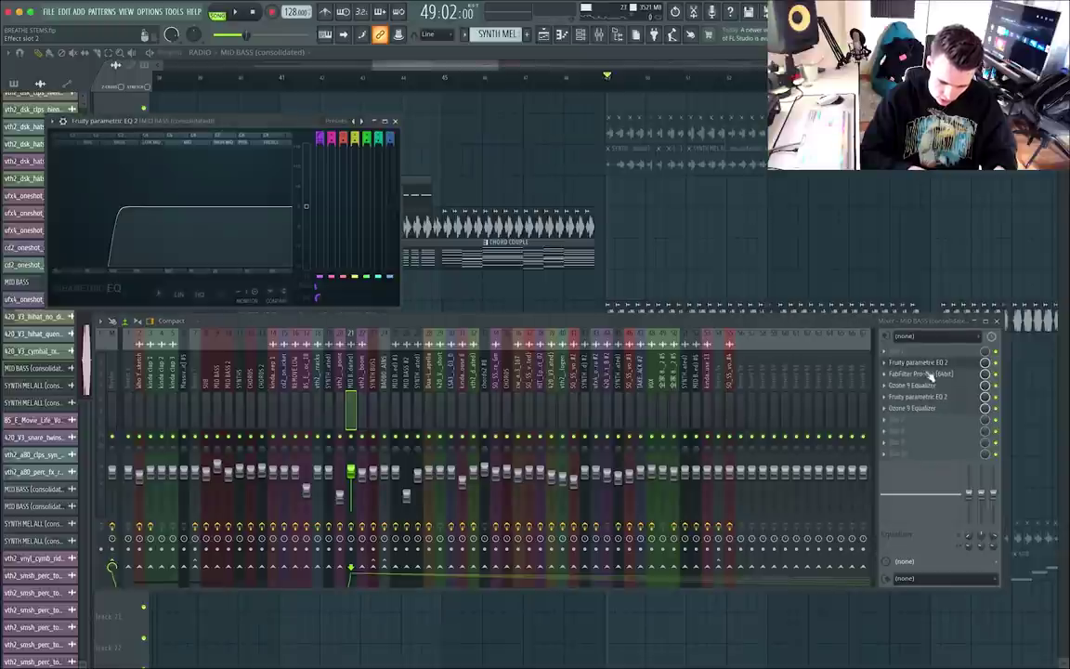
click(920, 373)
key(space)
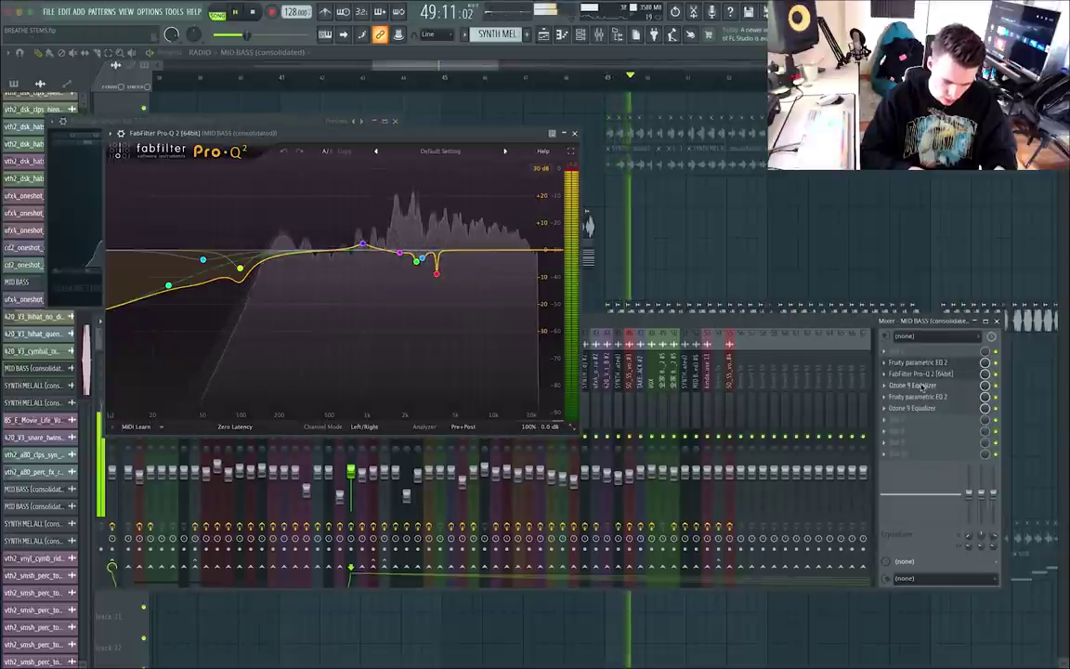
key(space)
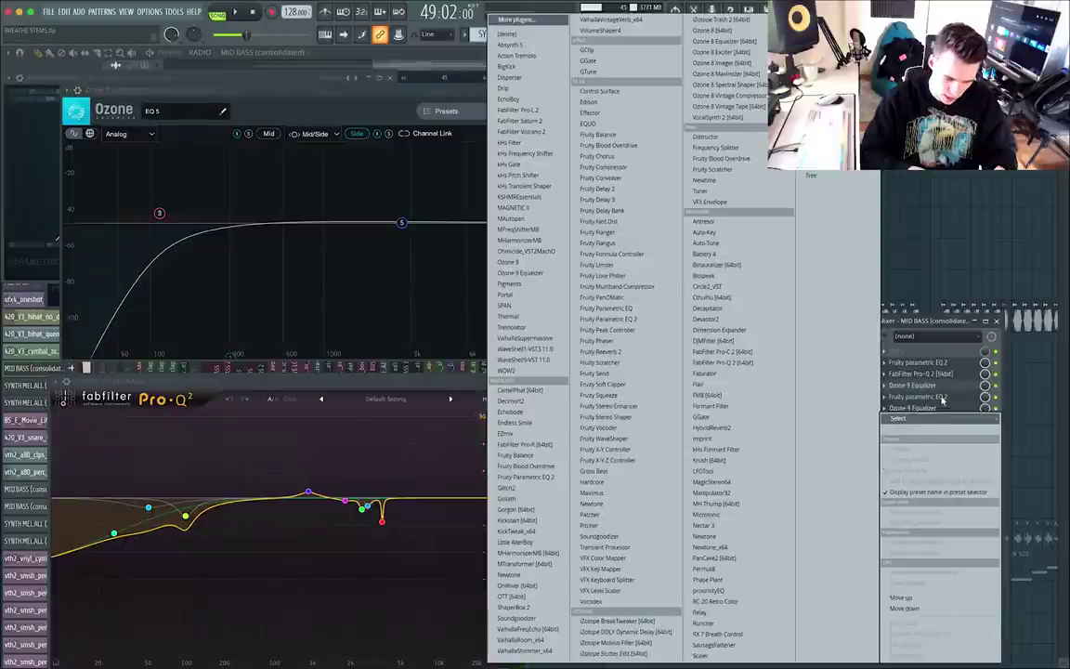
click(941, 400)
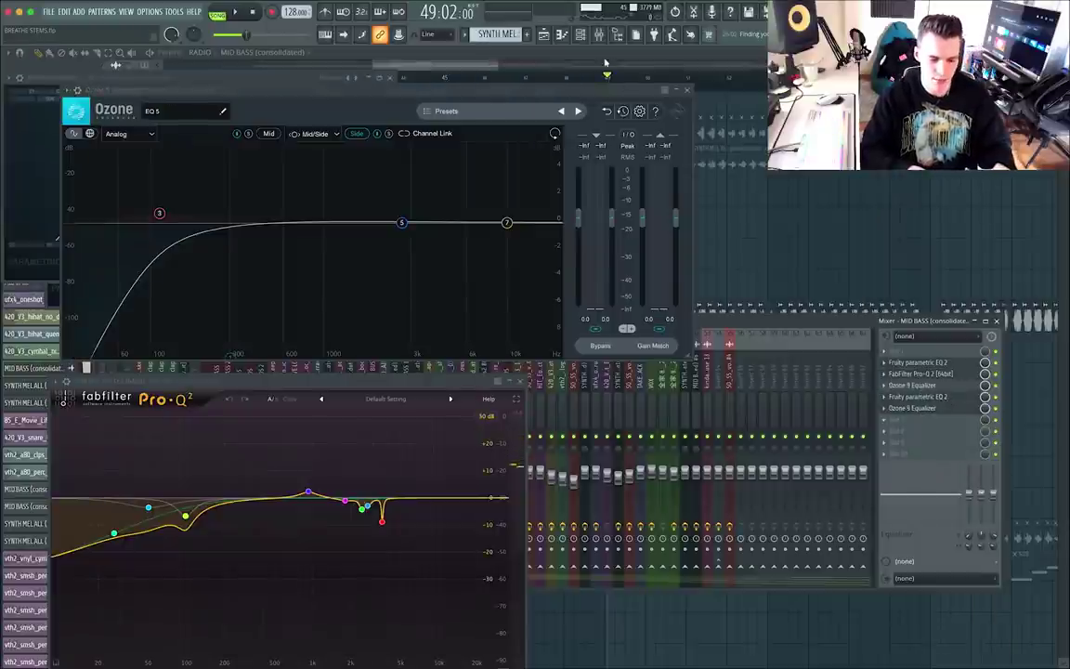
click(608, 62)
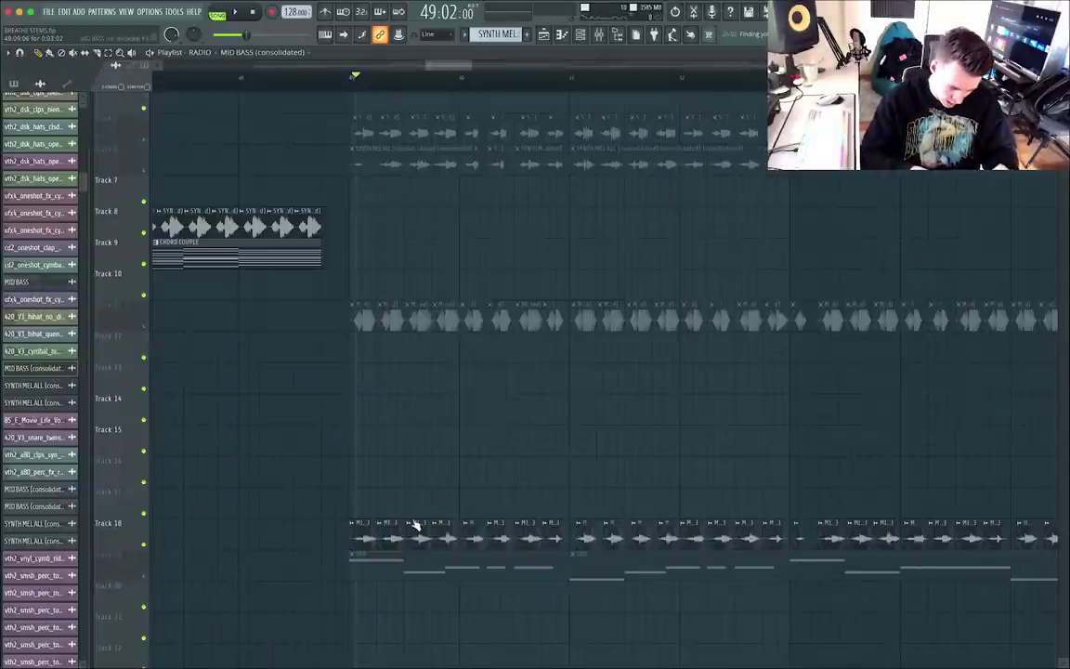
Play the MID BASS (consolidated) #3 layer on Track 18 and examine its channel settings and mixer track 25.
key(space)
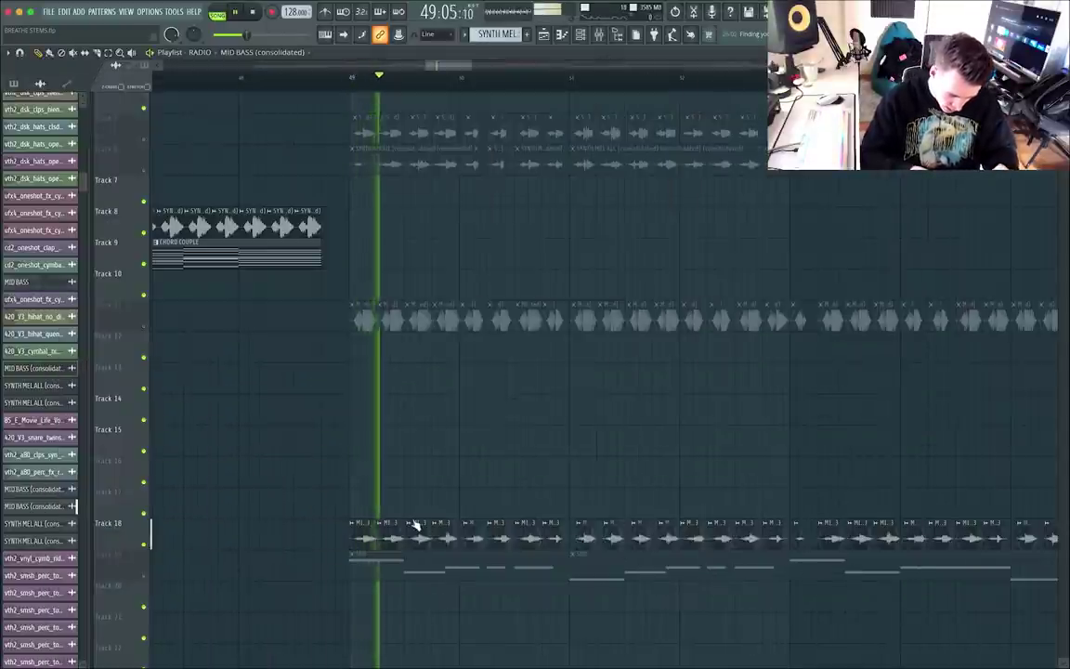
scroll(413, 526, down, 5)
key(space)
double_click(360, 269)
key(space)
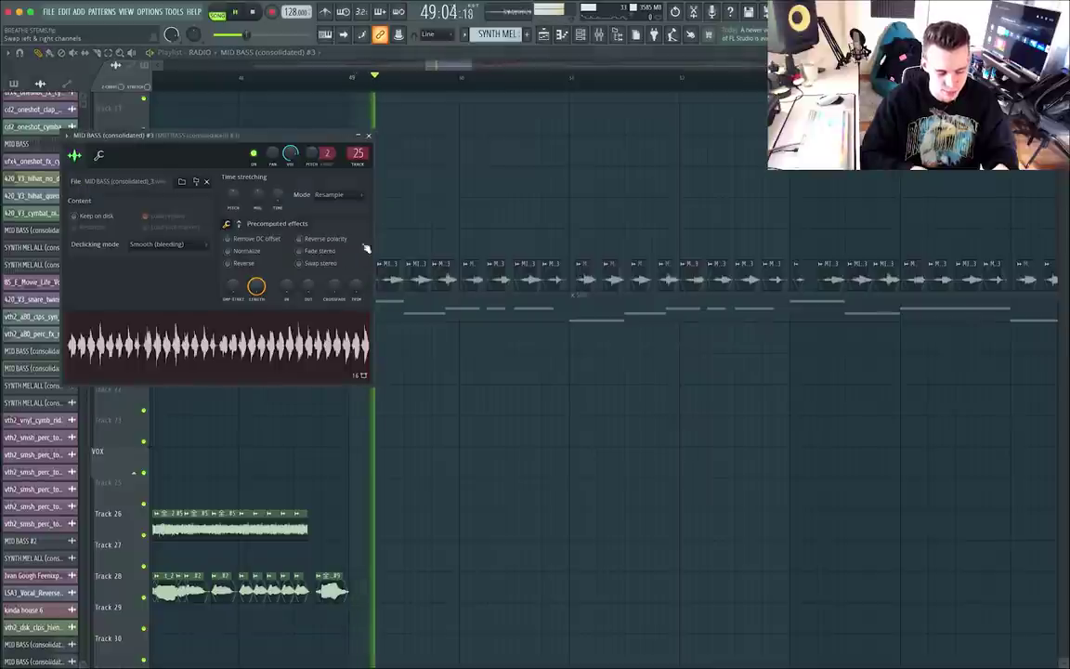
click(369, 139)
double_click(357, 269)
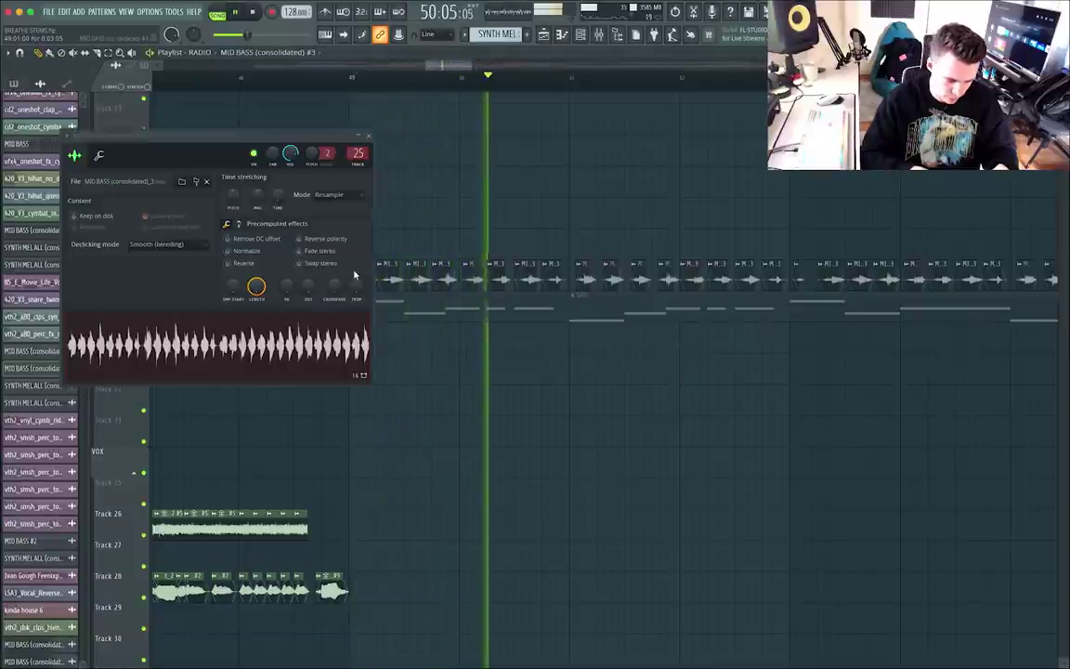
key(F9)
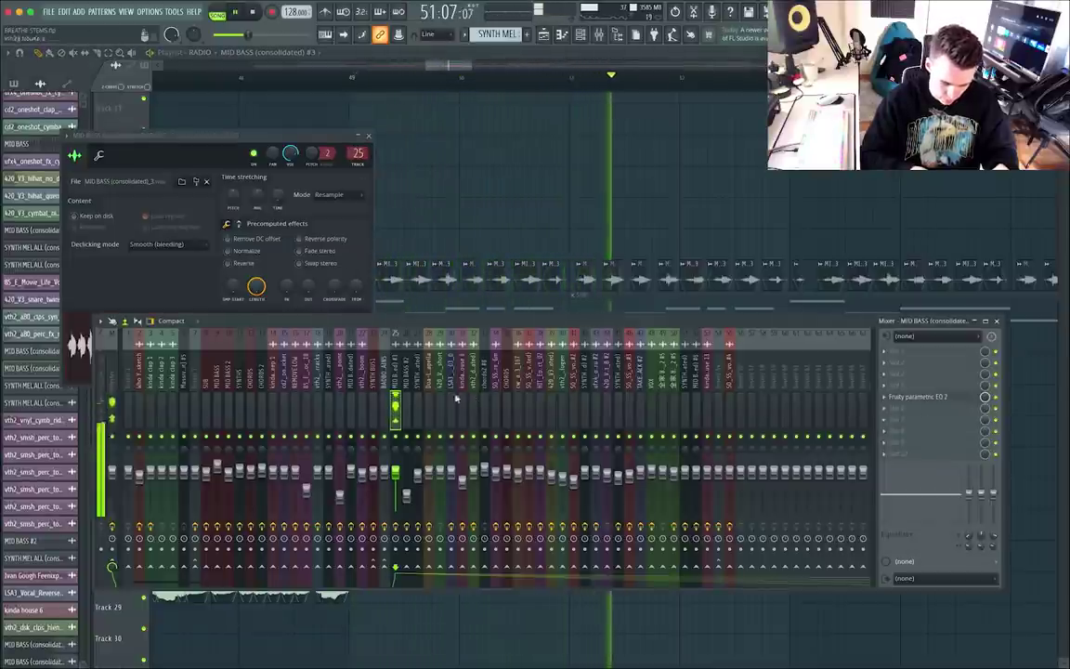
click(475, 55)
key(space)
Unmute Track 19, mute Track 18, and examine the SUB pattern's notes in the piano roll and its mixer track.
click(144, 316)
click(144, 285)
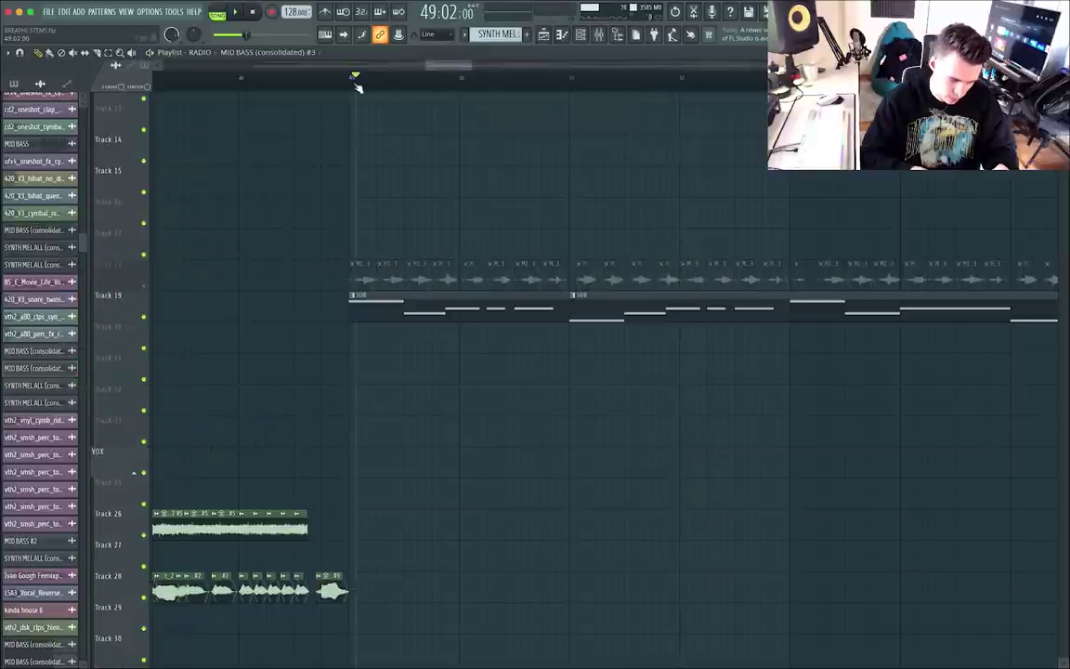
key(space)
double_click(377, 313)
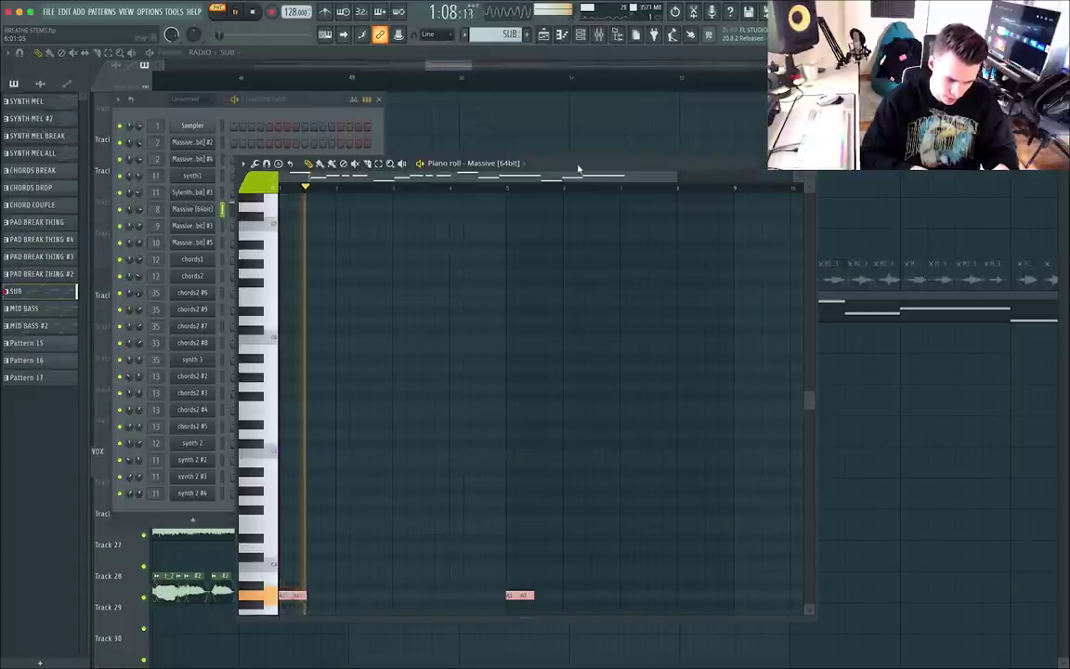
drag(578, 165, 706, 86)
scroll(682, 236, down, 6)
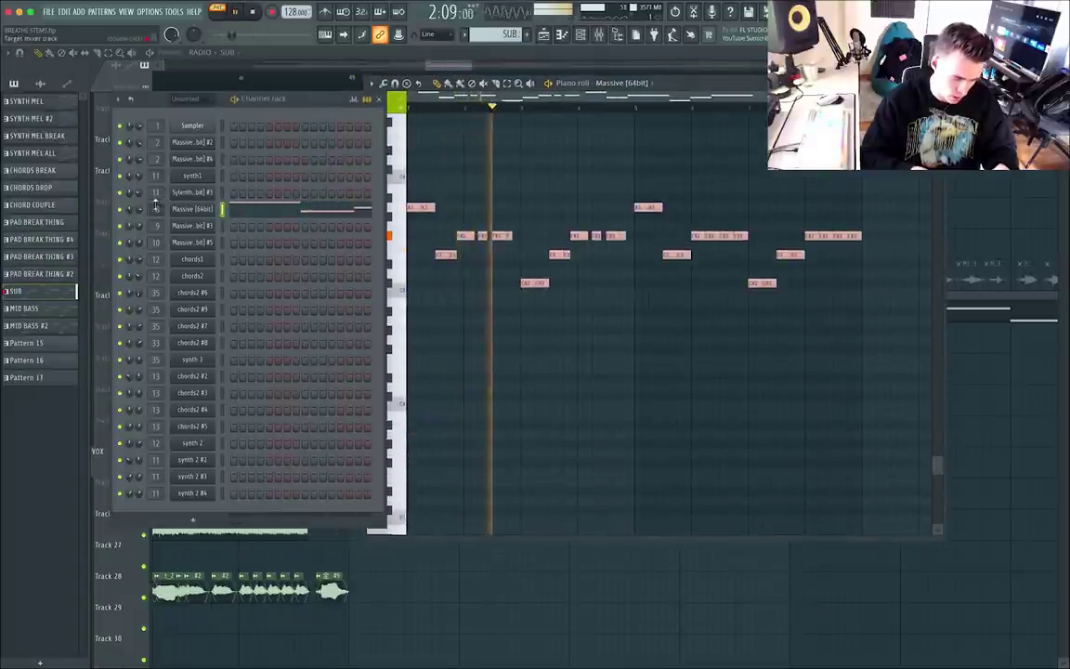
key(F9)
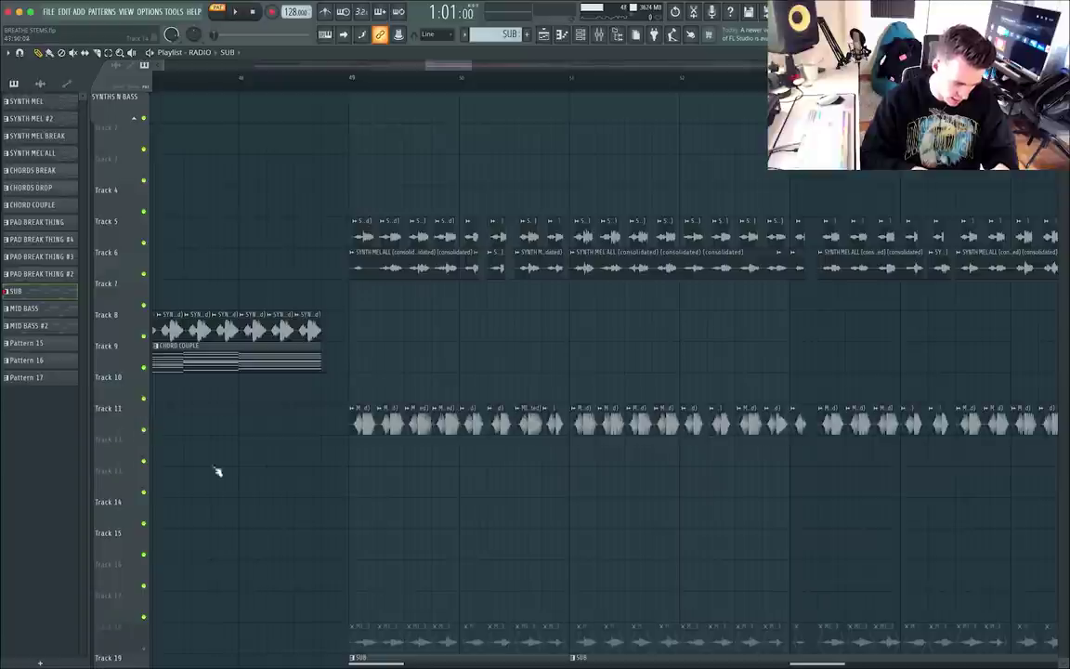
Listen to the synth, MID BASS and SUB layers of the section from bar 49 together.
scroll(300, 518, down, 5)
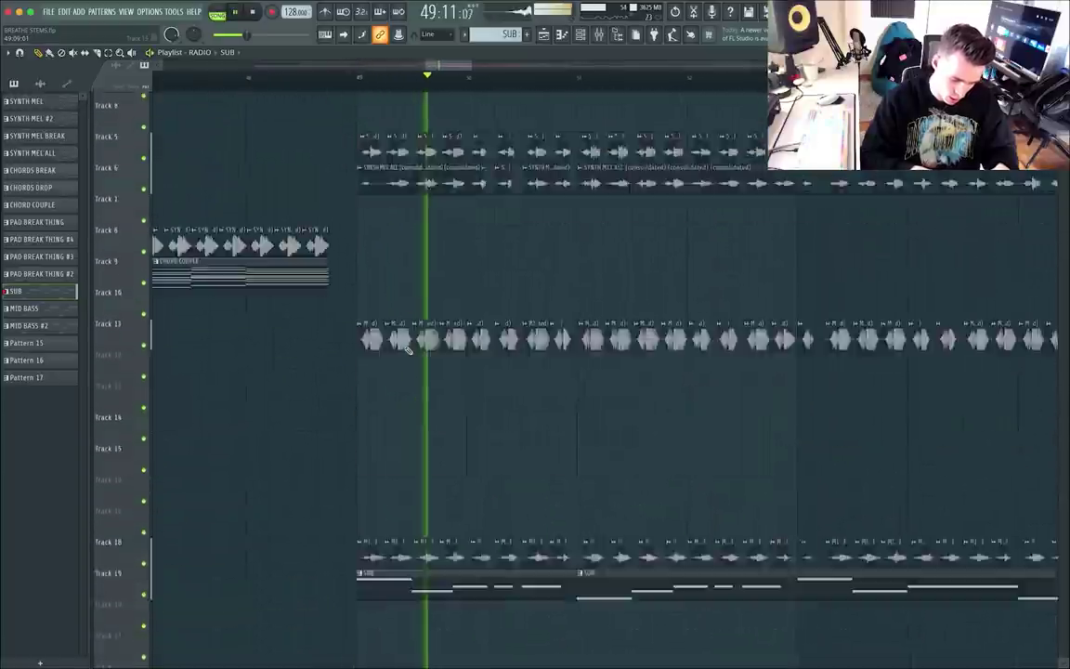
scroll(543, 416, up, 2)
scroll(544, 416, right, 1)
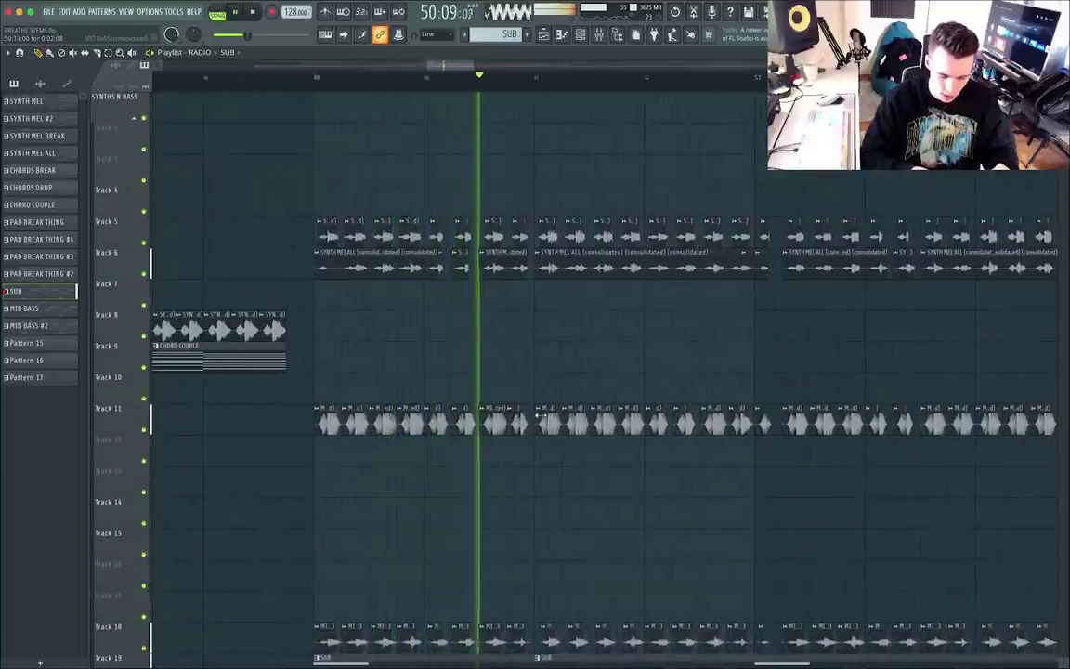
scroll(543, 416, down, 6)
scroll(538, 413, down, 2)
key(space)
Examine the channel settings of the kinda house 13 kick on Track 50 in the DRUMS group and listen to it.
scroll(545, 417, up, 8)
scroll(545, 417, down, 20)
scroll(545, 417, left, 1)
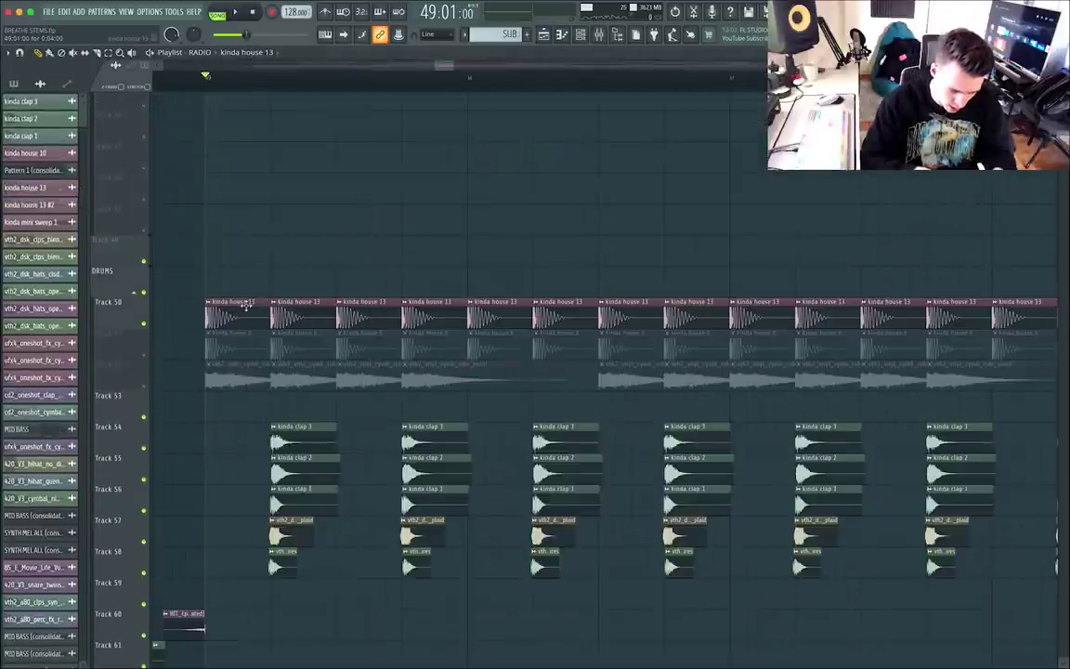
double_click(245, 307)
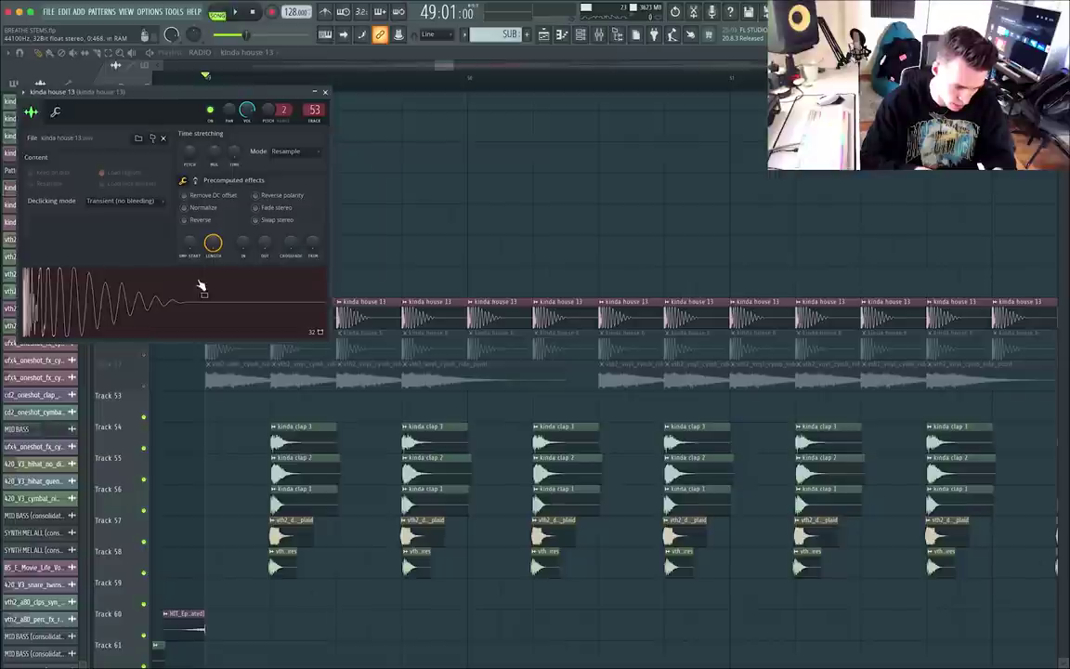
key(space)
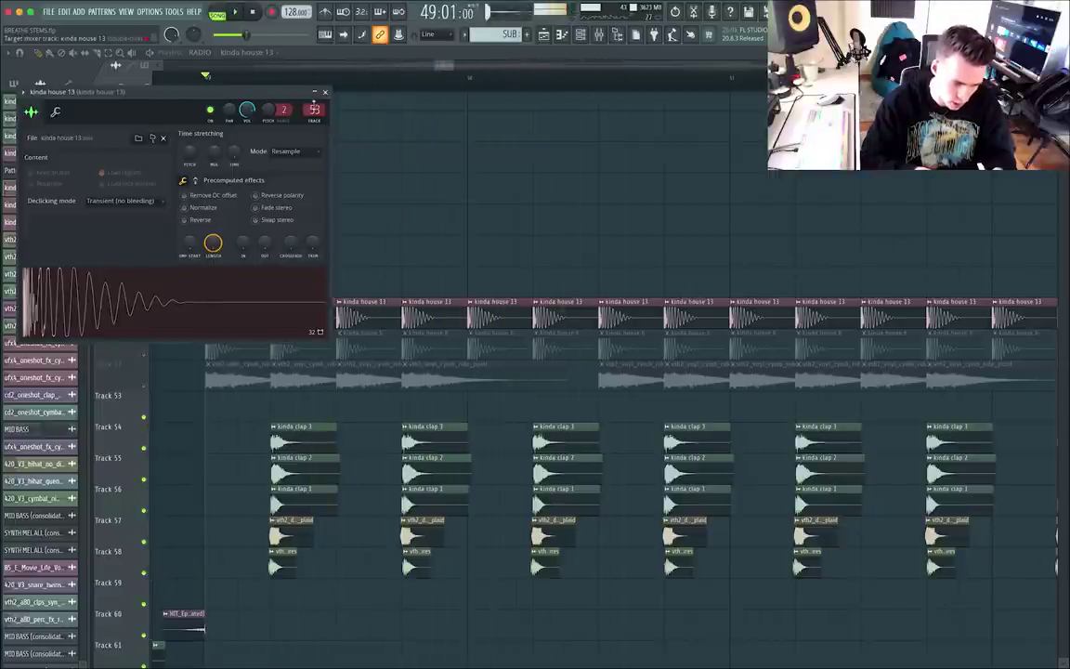
key(space)
Examine the Ozone 9 Equalizer and Fruity parametric EQ 2 on the kinda house 13 mixer track 53.
click(315, 111)
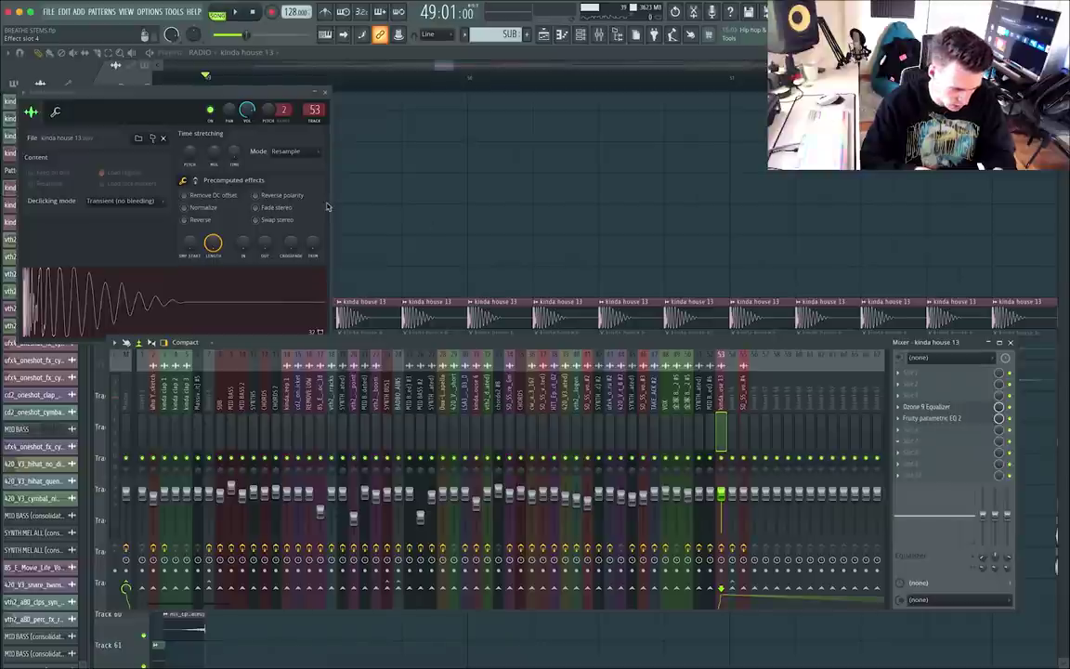
click(931, 418)
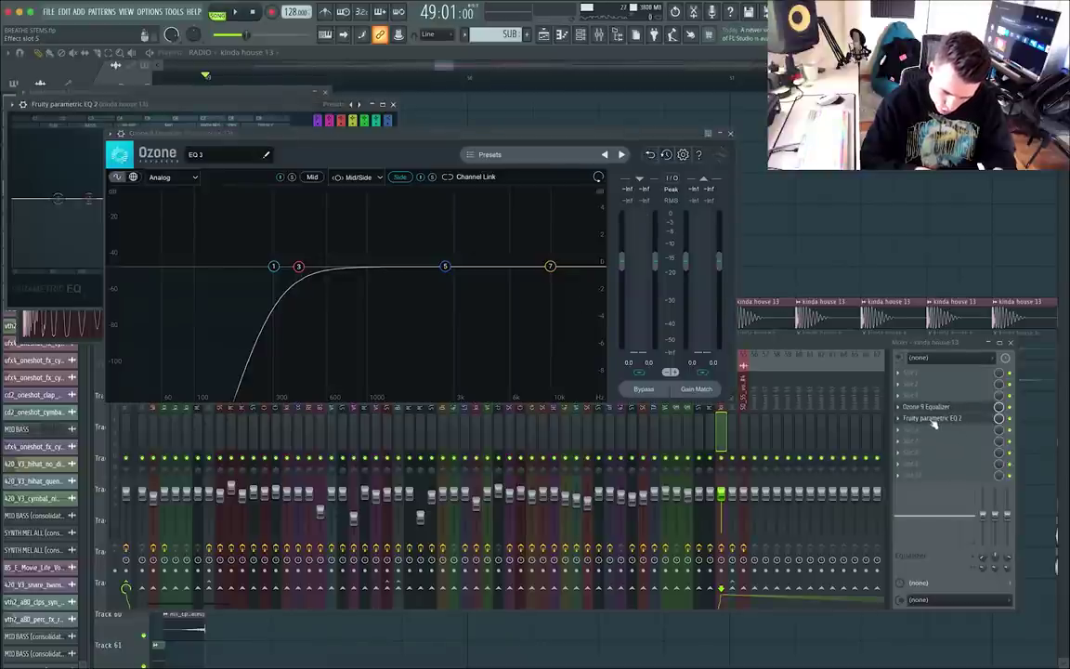
key(F12)
Listen to the kinda house 6 kick layer on Track 51, check its channel settings, and toggle the track's mute to compare.
click(145, 357)
key(space)
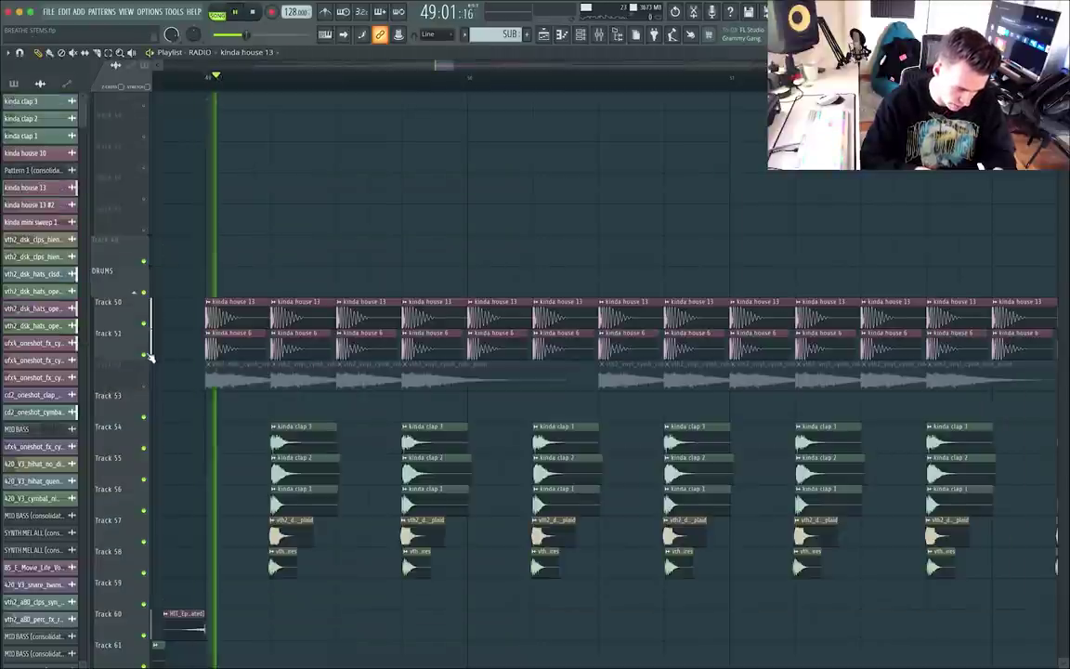
key(space)
double_click(236, 352)
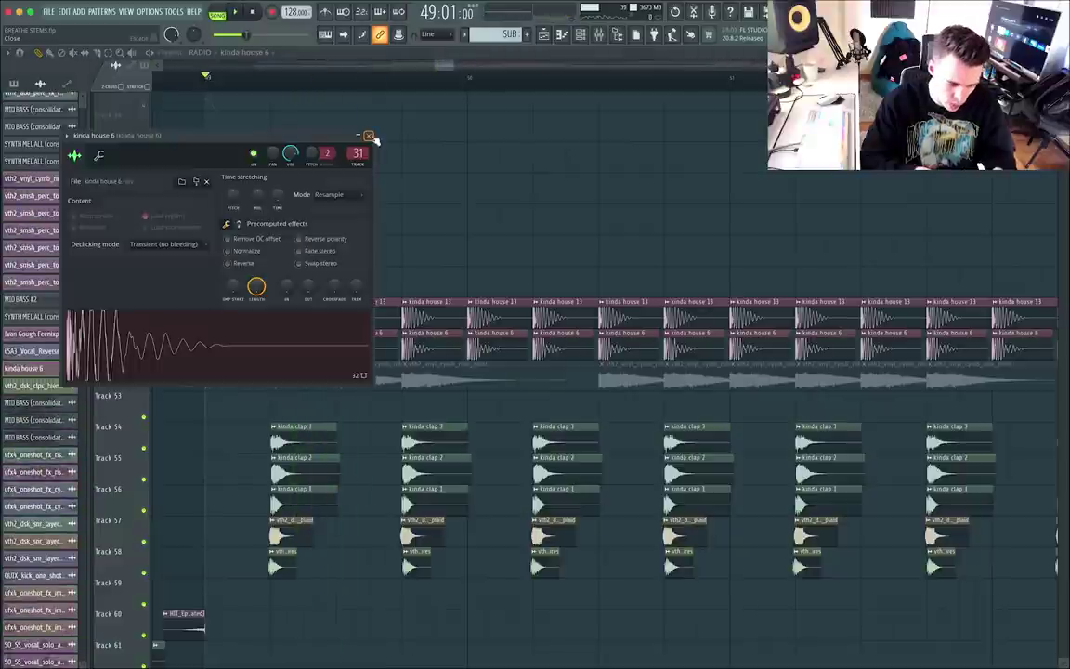
click(368, 135)
key(space)
click(145, 358)
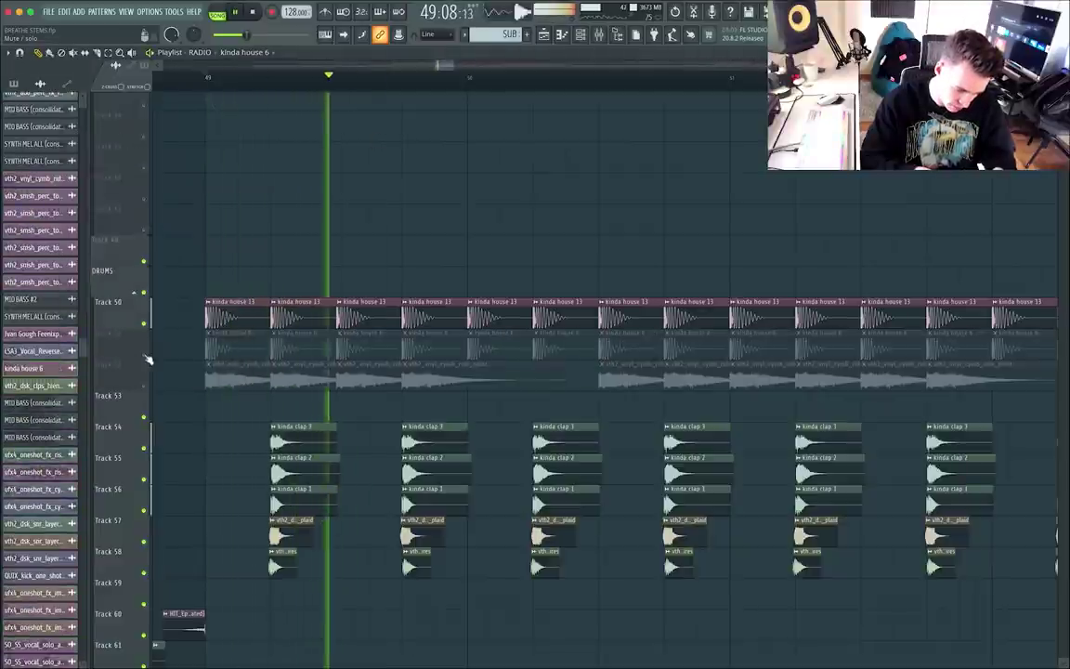
Unmute the kinda house 6 layer on Track 51 and listen to both kick layers together from bar 49.
key(space)
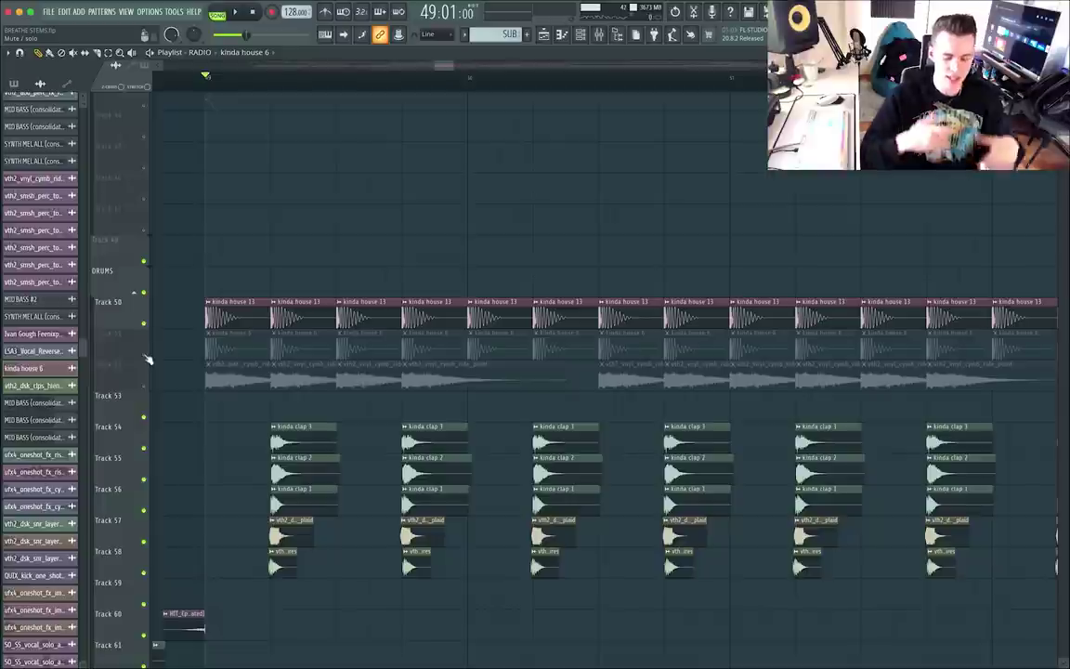
click(145, 357)
key(space)
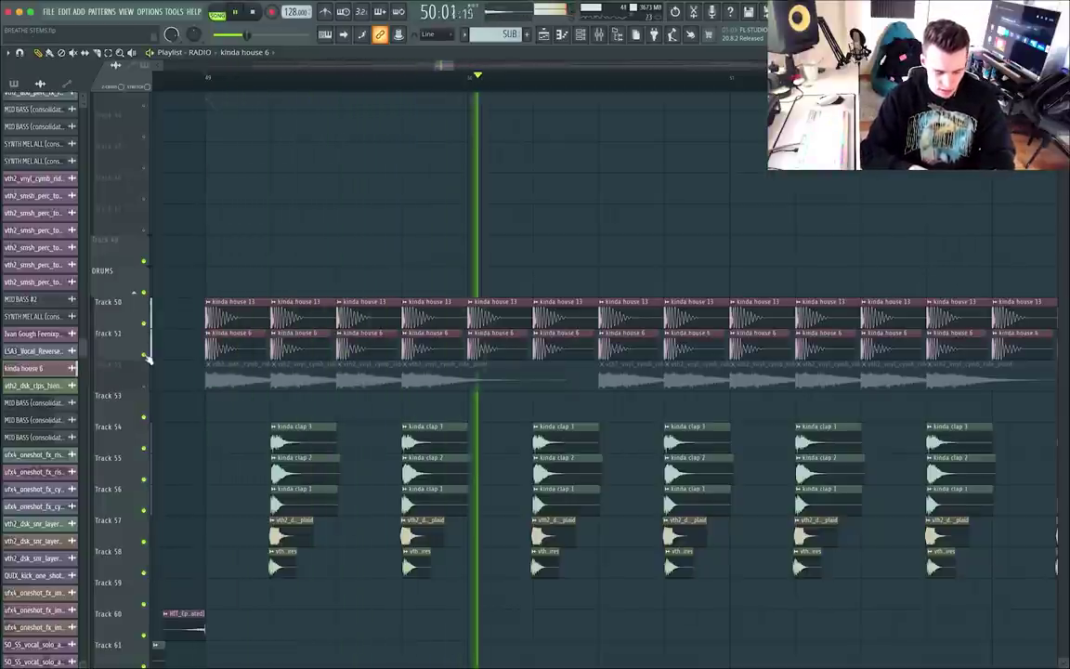
key(space)
Examine the channel settings of the kinda house 6 kick and the effects on its mixer track.
double_click(299, 346)
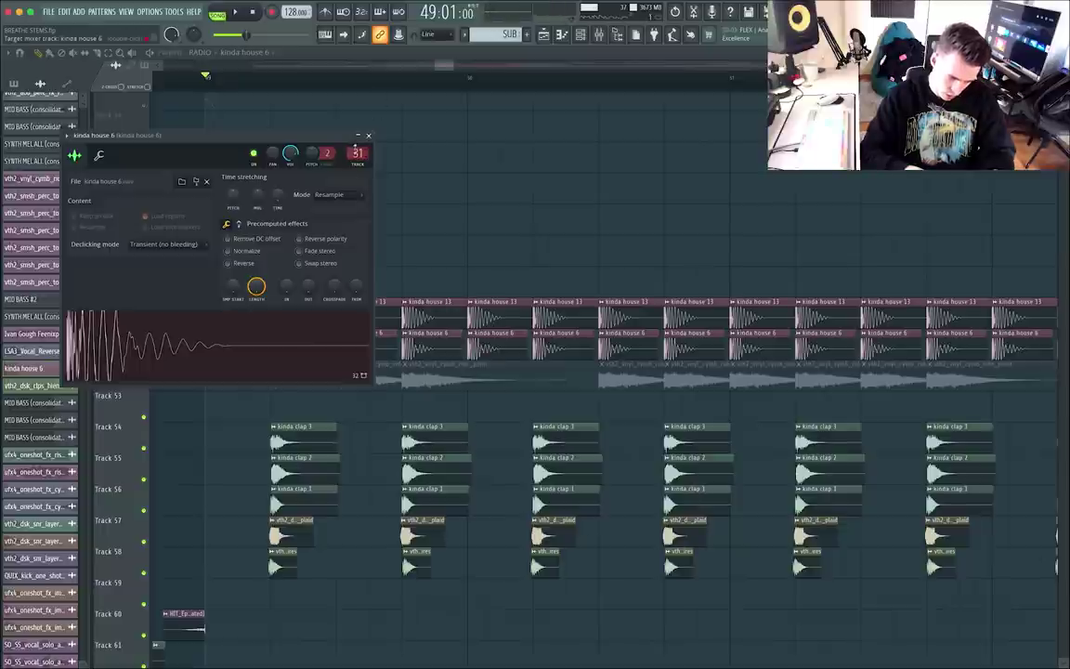
key(F9)
click(368, 137)
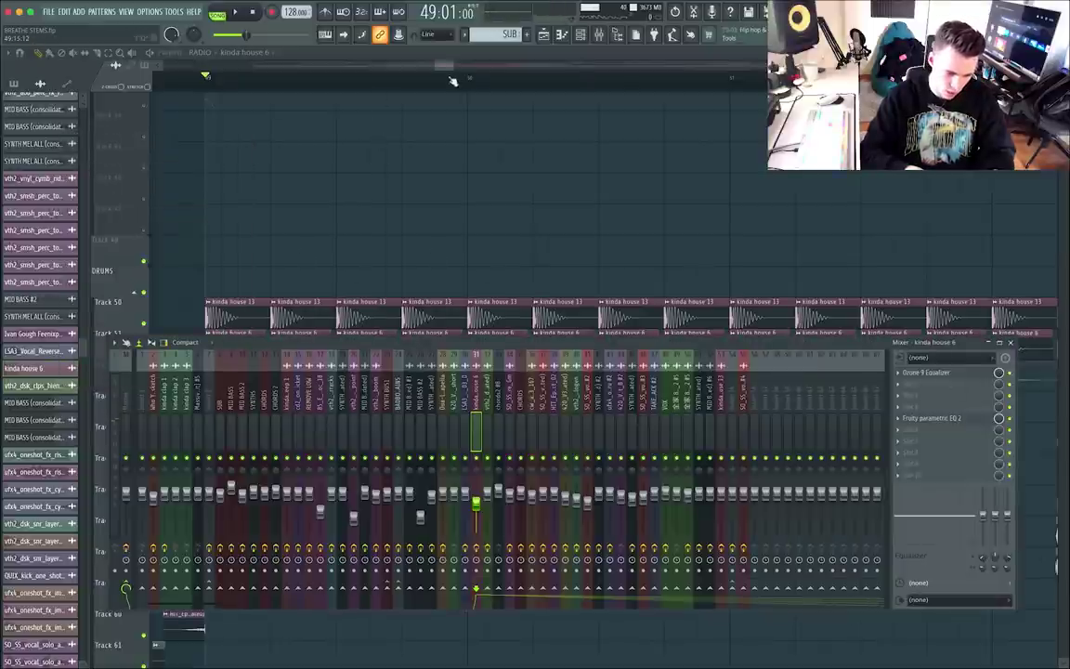
key(F9)
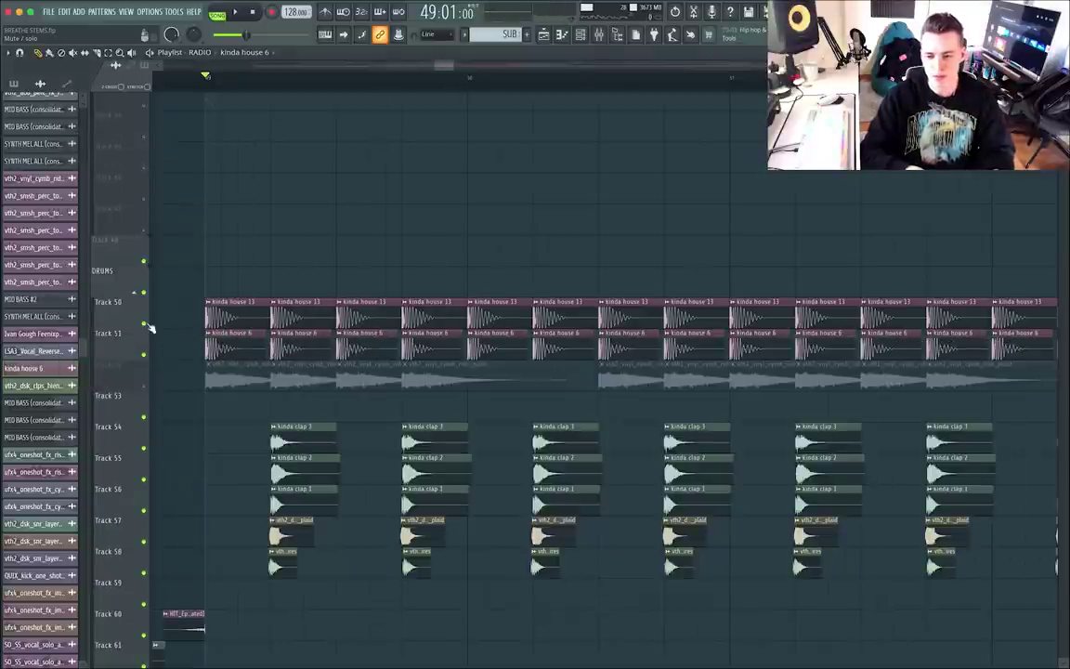
Look through the tracks around the section change and move the playhead to bar 73, the start of the SYNTH MEL BREAK pattern.
scroll(509, 208, up, 1)
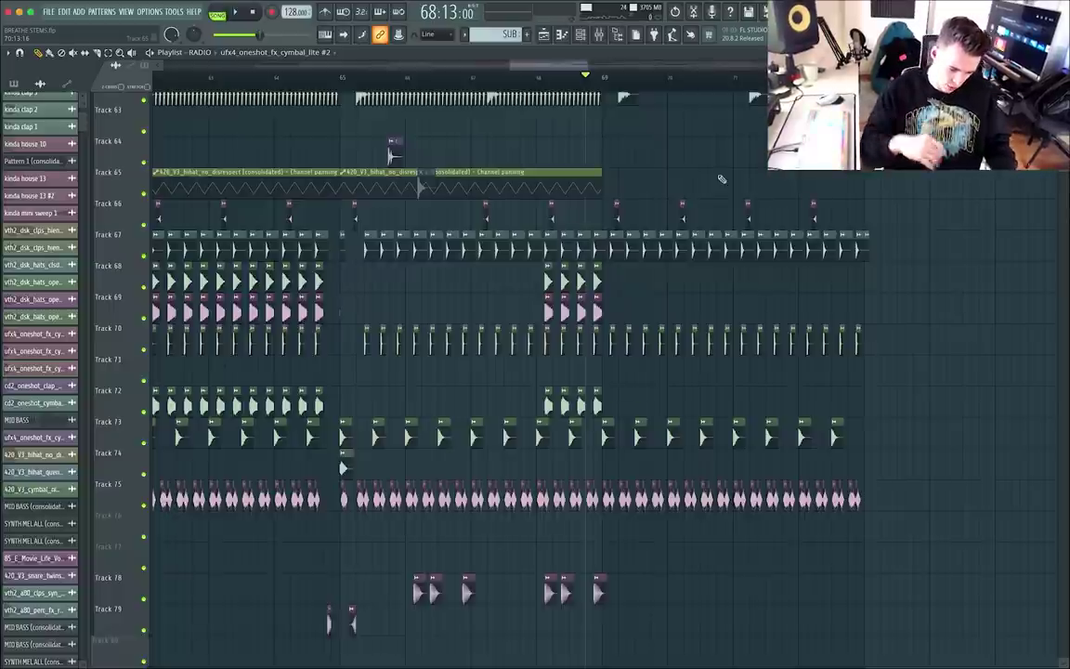
scroll(635, 195, up, 3)
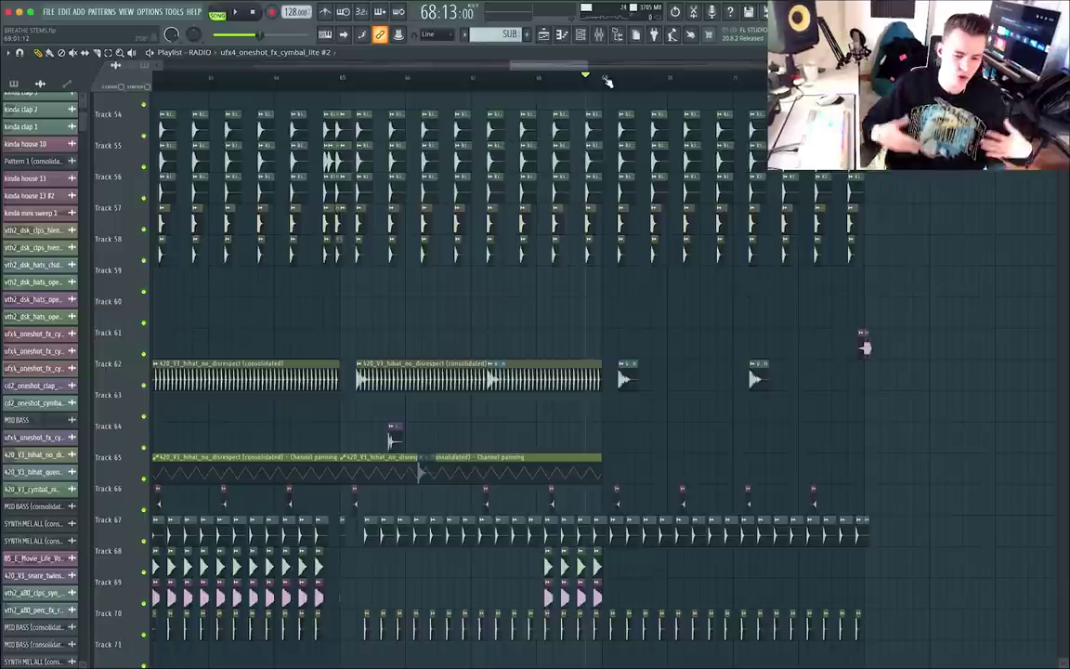
scroll(505, 241, up, 8)
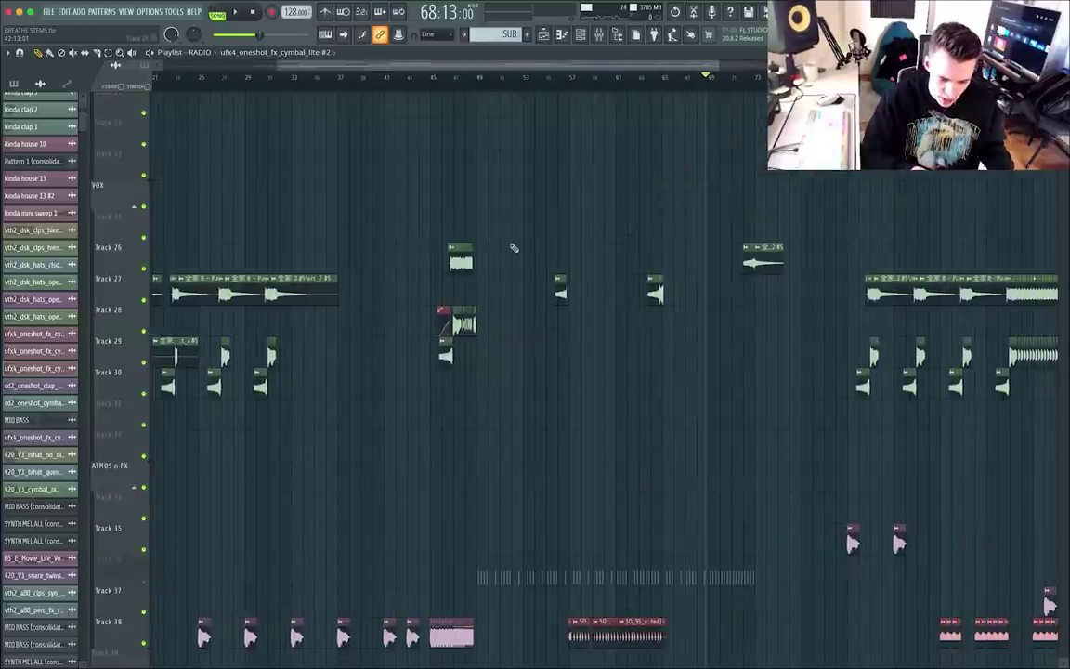
scroll(733, 251, down, 6)
scroll(872, 306, up, 4)
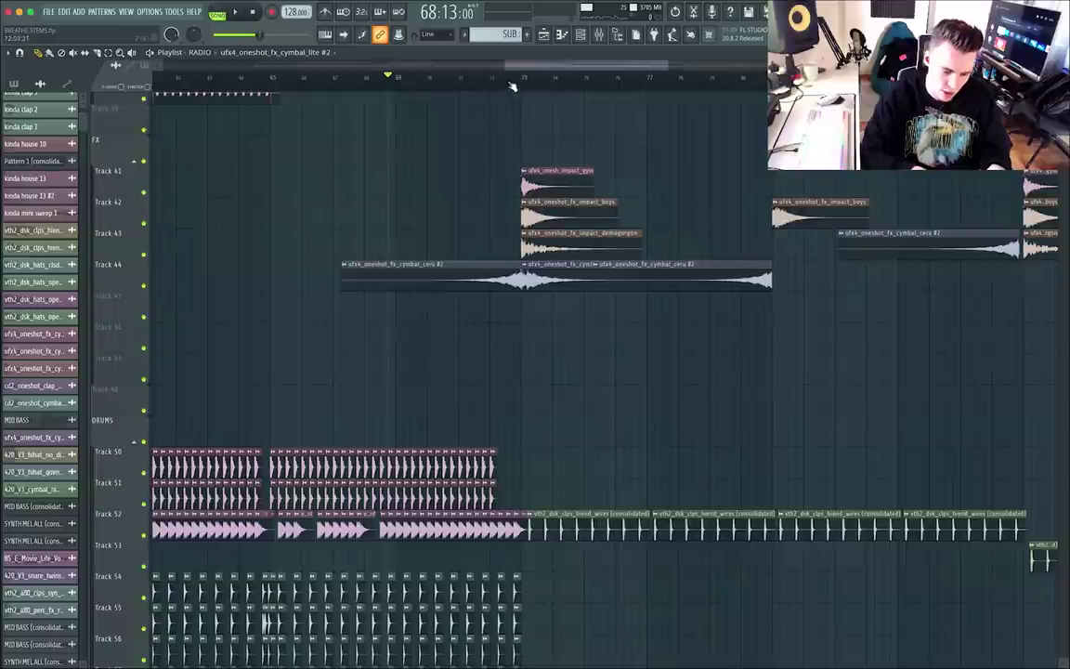
click(525, 85)
scroll(706, 414, up, 10)
scroll(565, 470, down, 1)
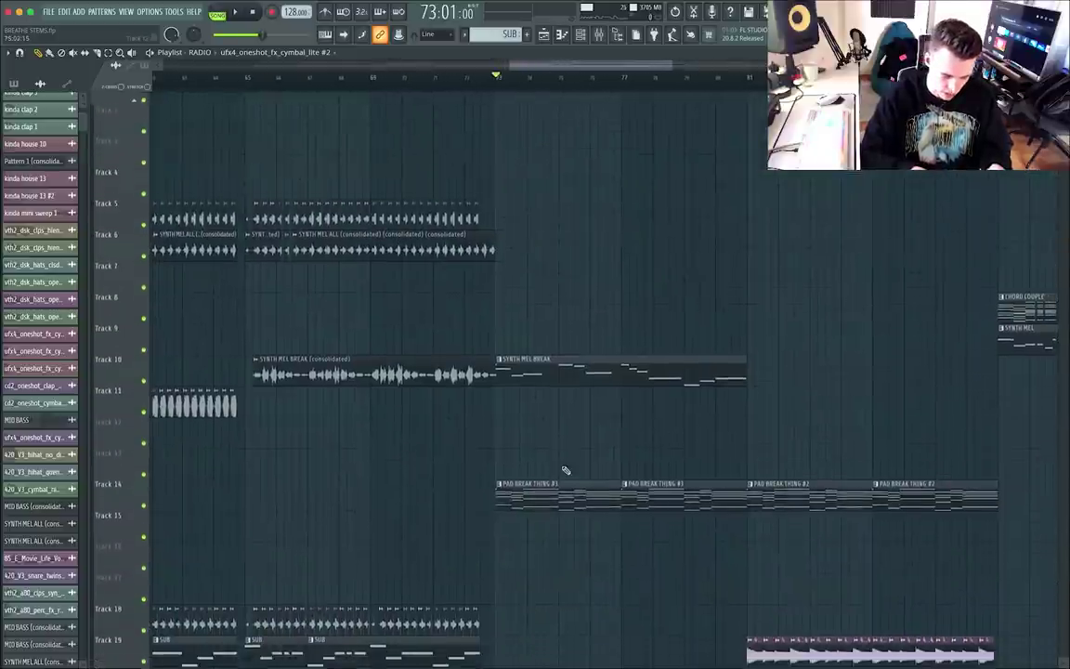
Listen to the SYNTH MEL BREAK melody in the piano roll and check its synth 3 channel.
double_click(526, 342)
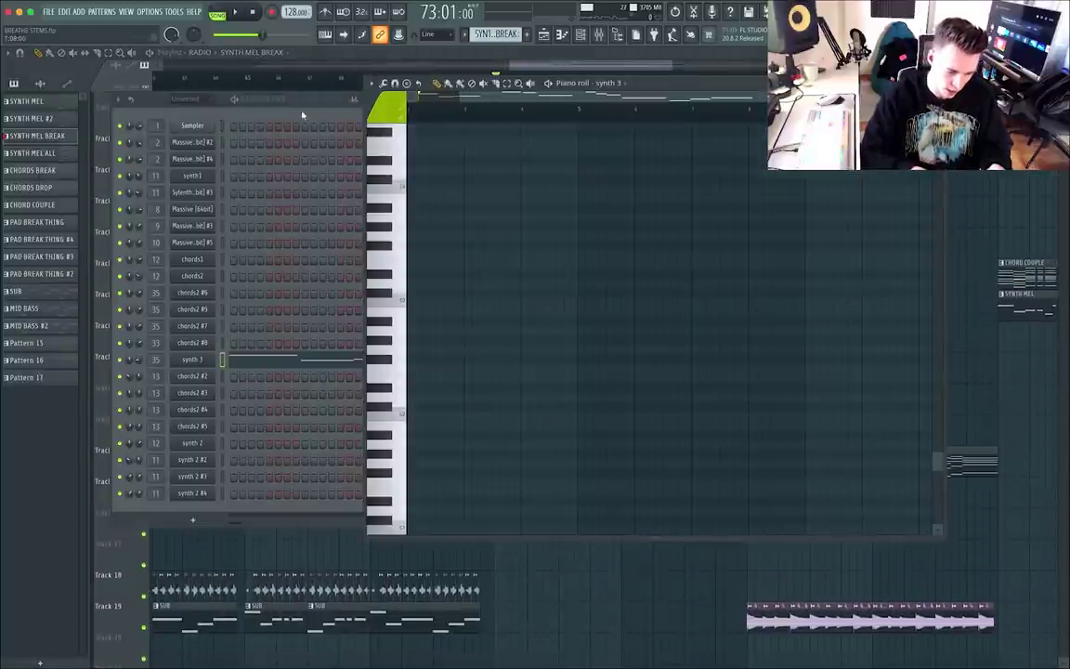
click(939, 84)
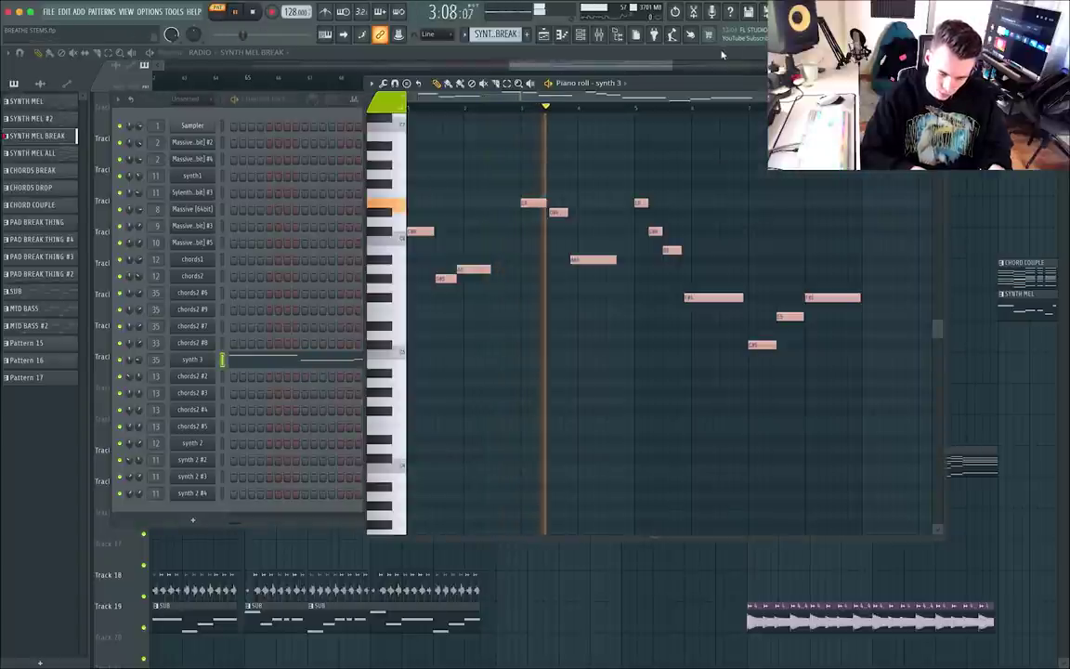
key(space)
click(722, 55)
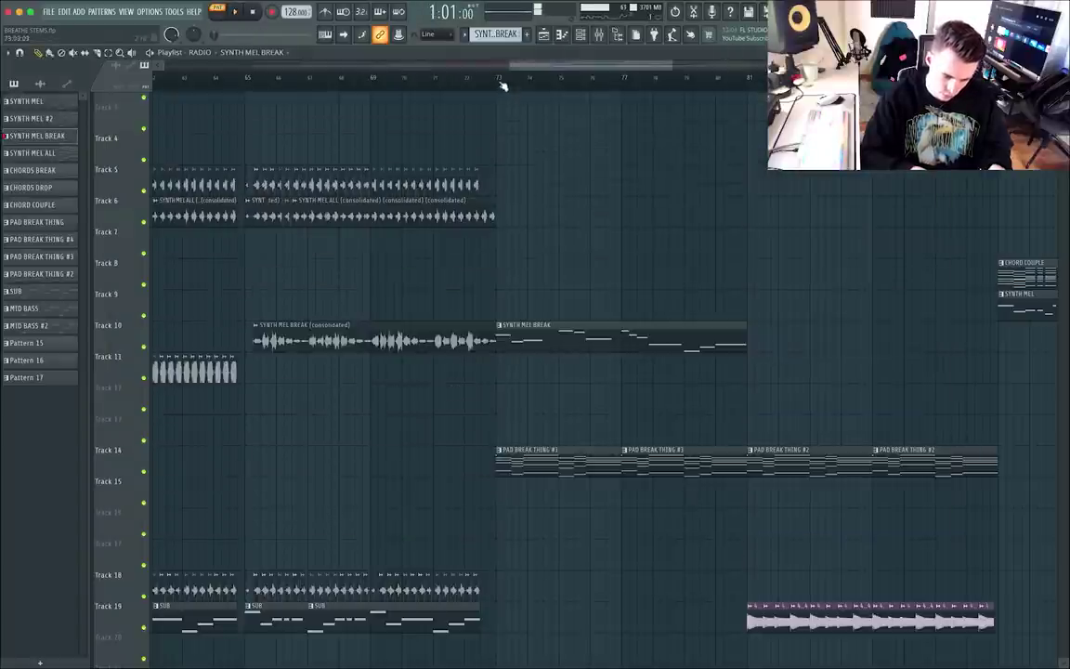
click(580, 34)
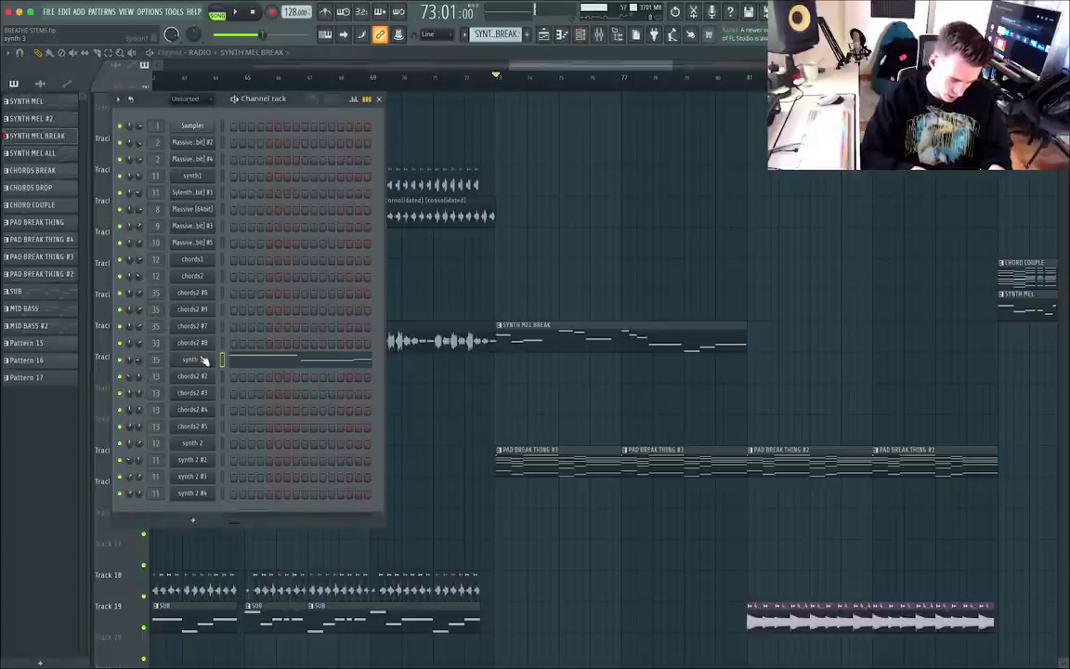
Play the break from bar 73 and examine its synth, pad, vocal, FX and clap layers.
click(498, 77)
scroll(666, 332, right, 2)
scroll(666, 333, left, 1)
scroll(666, 332, left, 1)
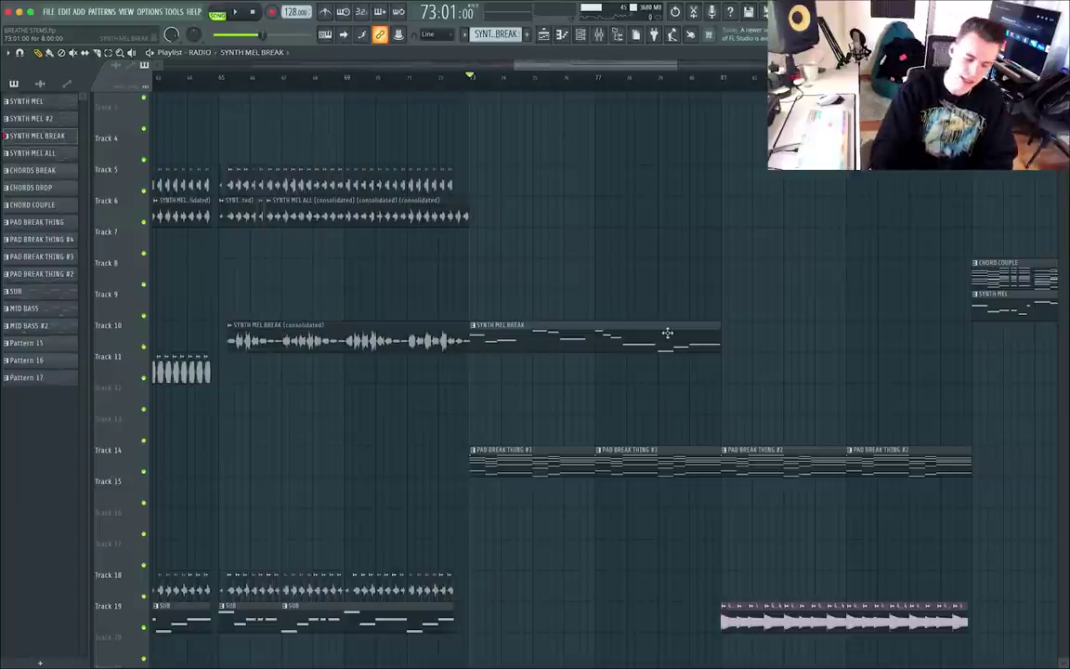
key(space)
scroll(521, 399, down, 10)
scroll(611, 459, down, 2)
scroll(611, 459, up, 7)
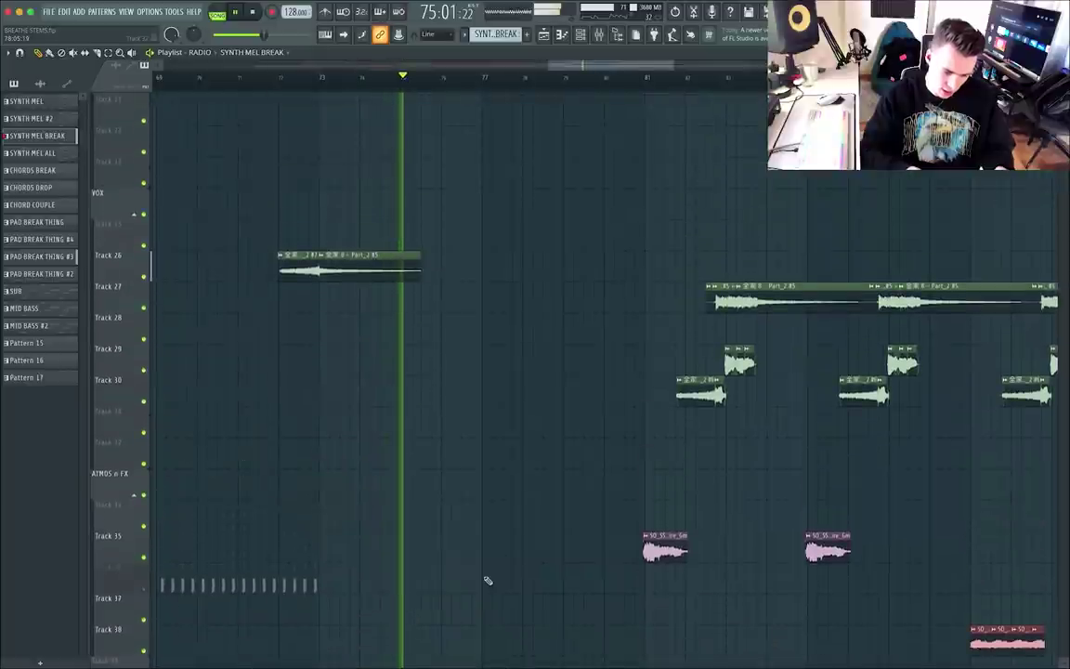
scroll(487, 580, down, 8)
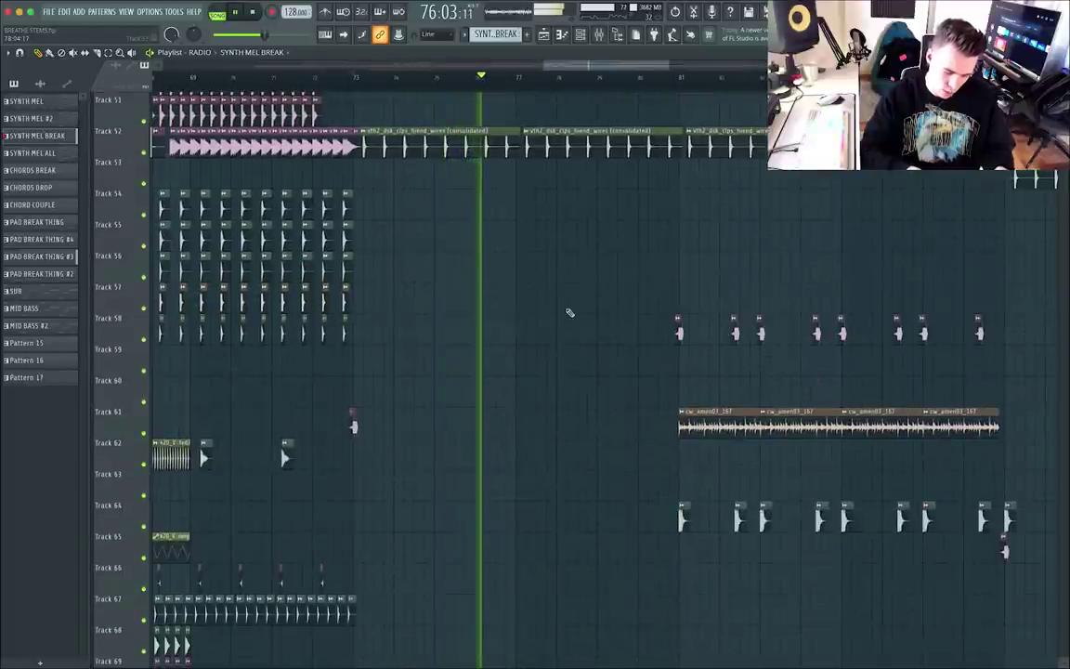
scroll(569, 313, up, 14)
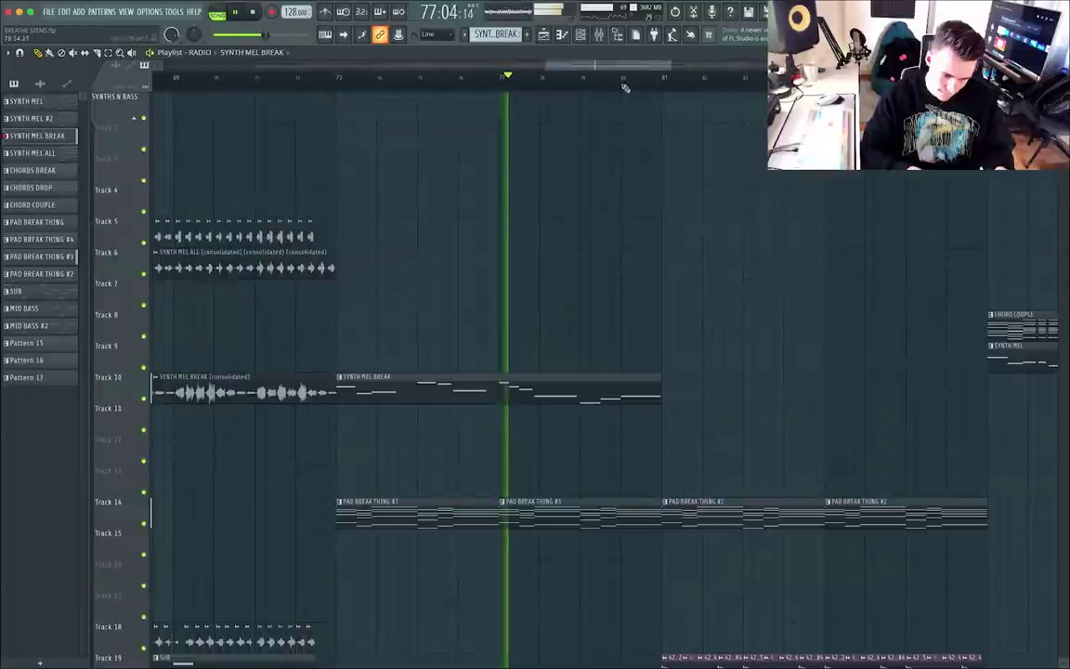
Listen from bar 80, then examine the channel settings and mixer track 44 of the 420_V3_808_sub_smoke_drift_B clip on Track 19.
click(625, 79)
scroll(661, 243, down, 1)
scroll(660, 242, down, 5)
scroll(537, 329, up, 2)
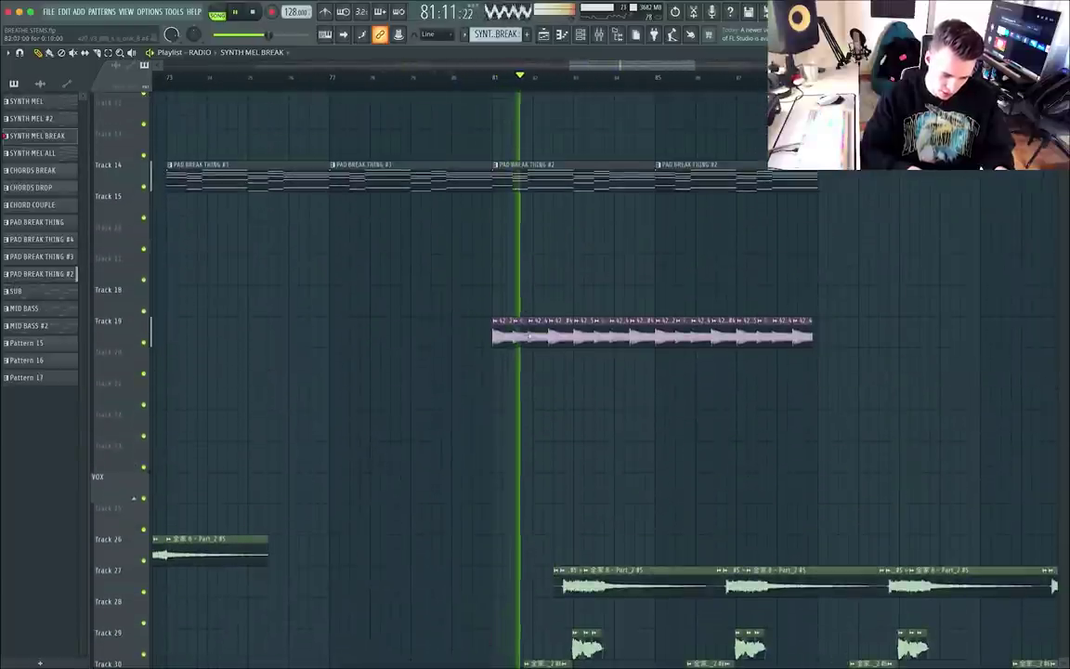
double_click(537, 330)
key(space)
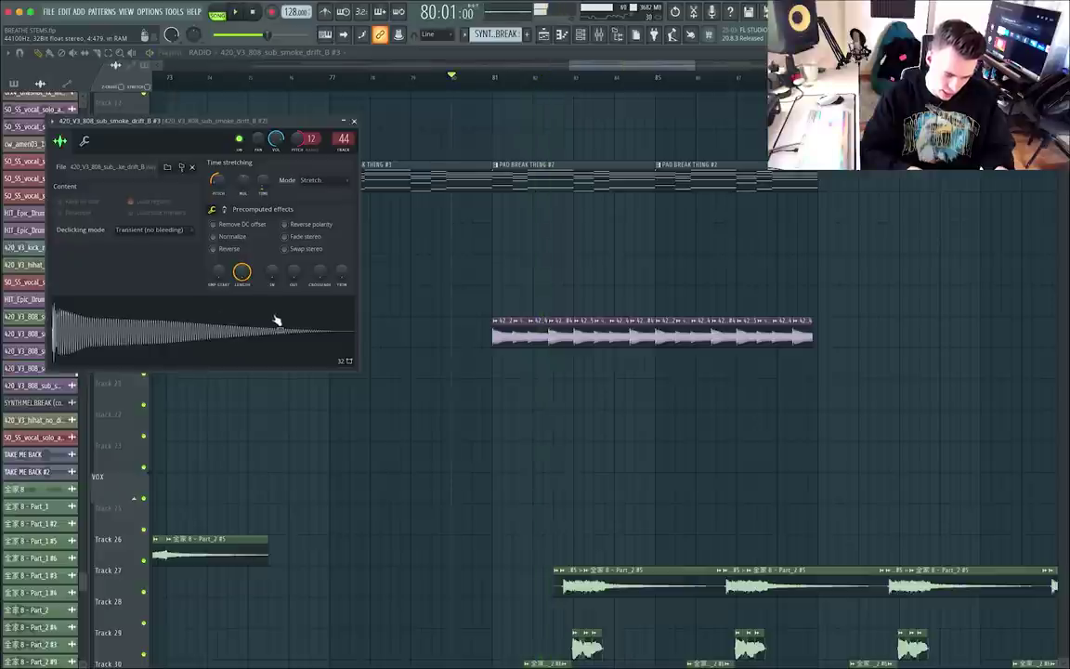
key(F9)
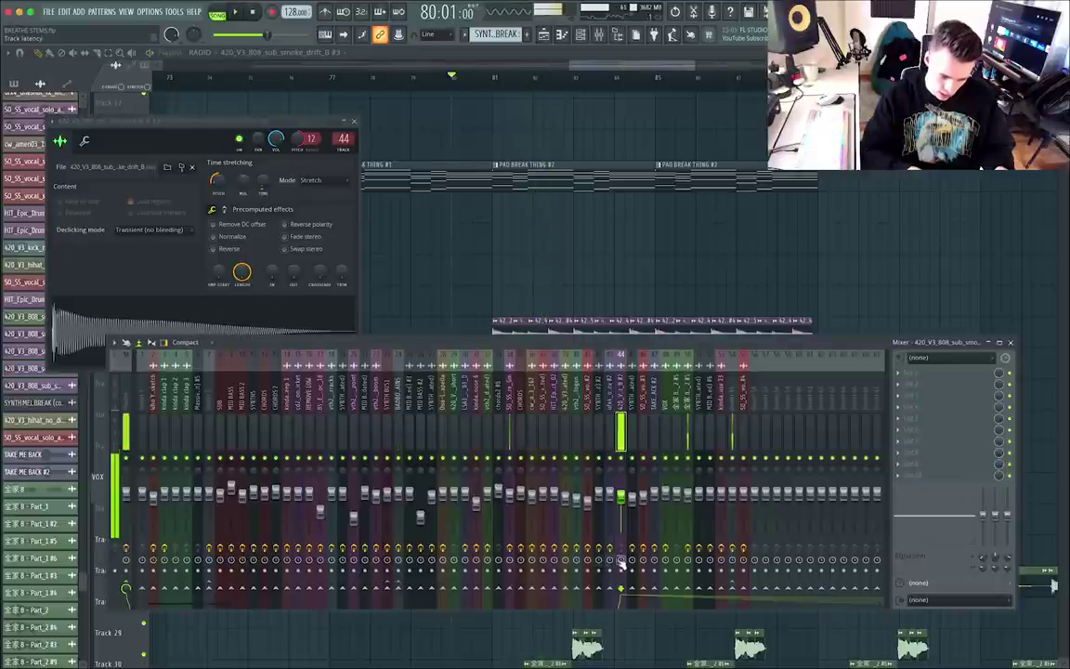
key(F12)
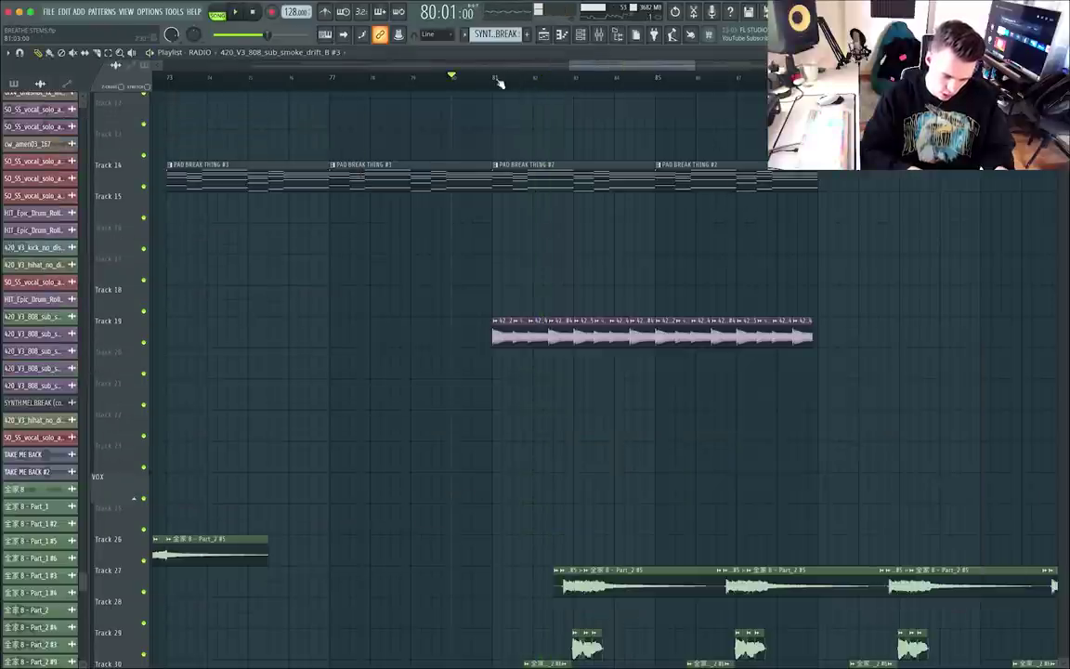
Listen to the break from bar 81, following its pads, 808 bass and vocal chops.
scroll(736, 164, up, 6)
scroll(654, 425, down, 8)
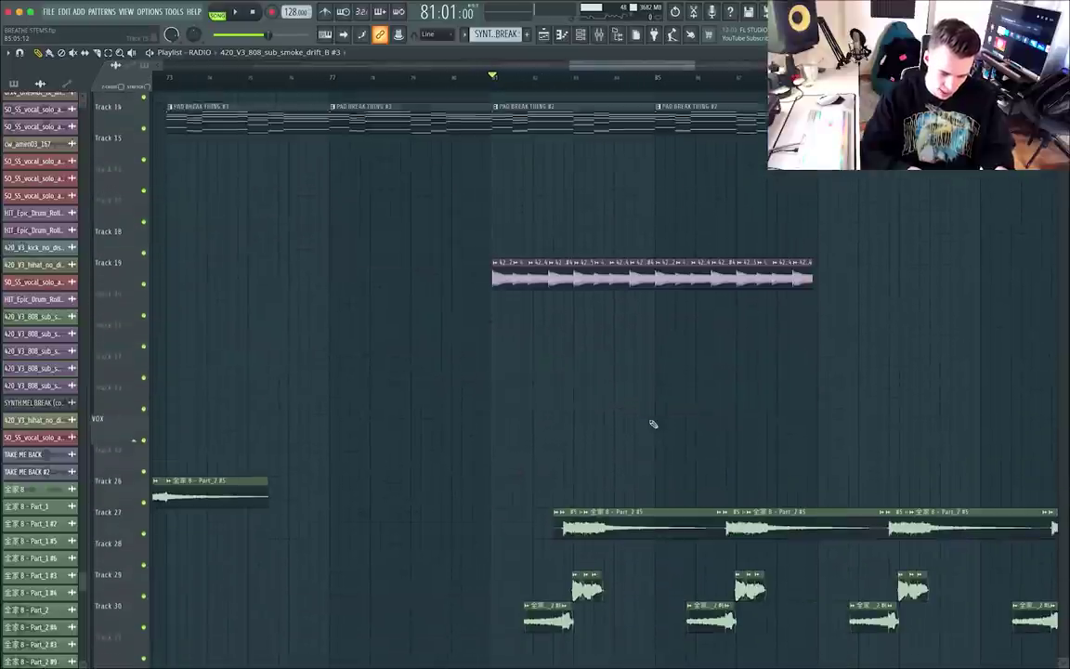
scroll(653, 424, right, 3)
scroll(653, 423, right, 1)
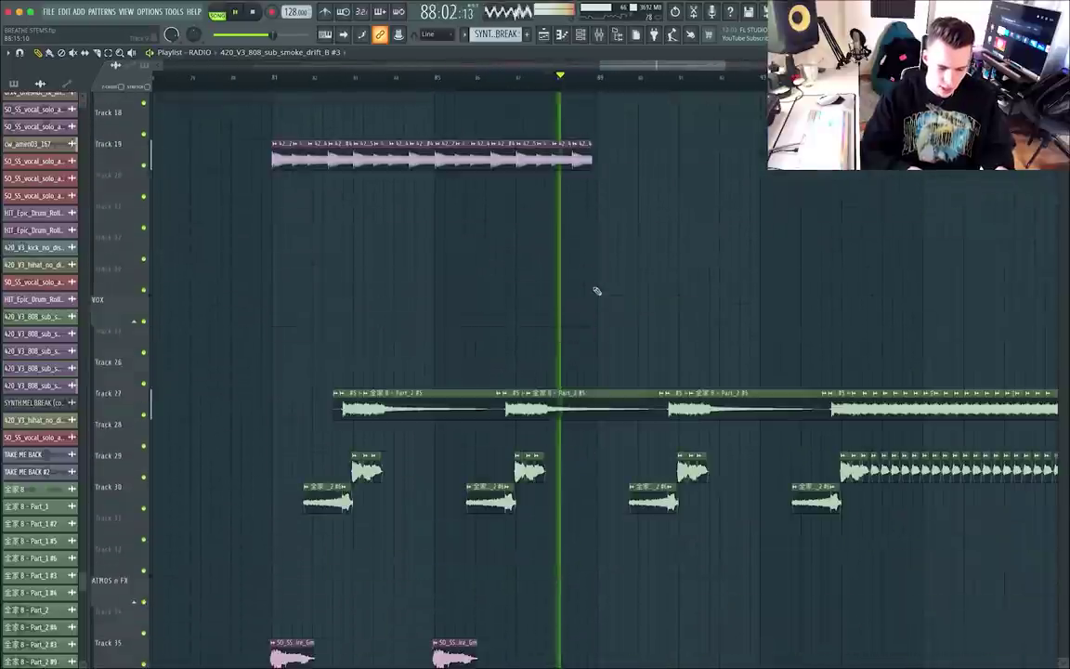
scroll(598, 291, down, 1)
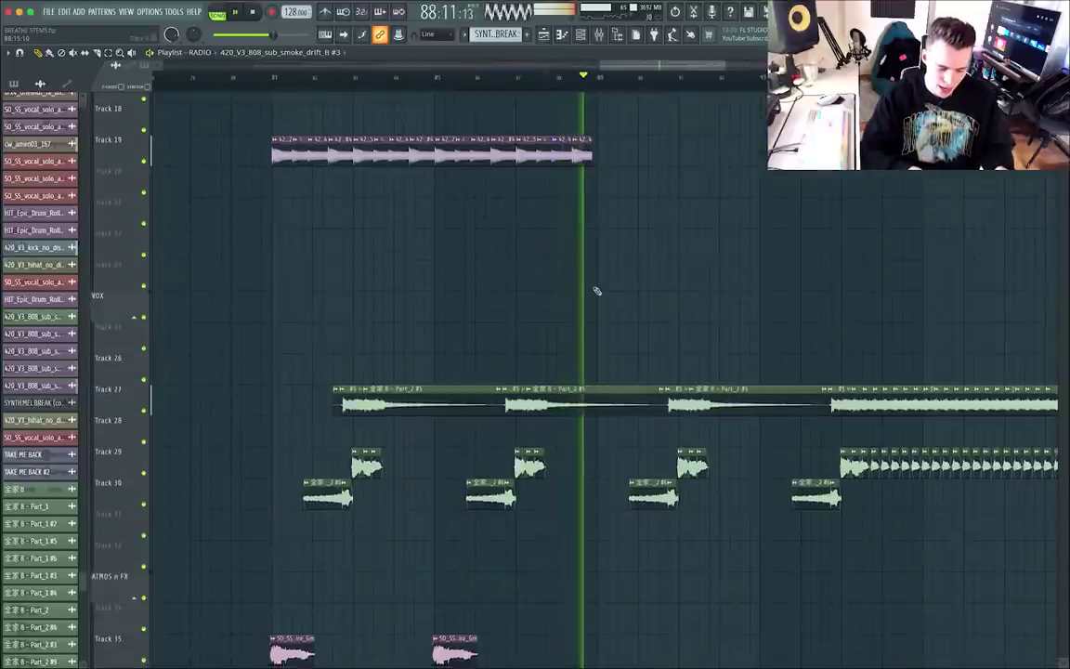
key(space)
Compare the break and build-up before bar 89 with the earlier ones, playing briefly from bar 33.
scroll(597, 291, up, 8)
scroll(721, 389, up, 3)
scroll(722, 389, left, 2)
scroll(625, 397, down, 7)
scroll(624, 397, up, 2)
scroll(582, 379, down, 5)
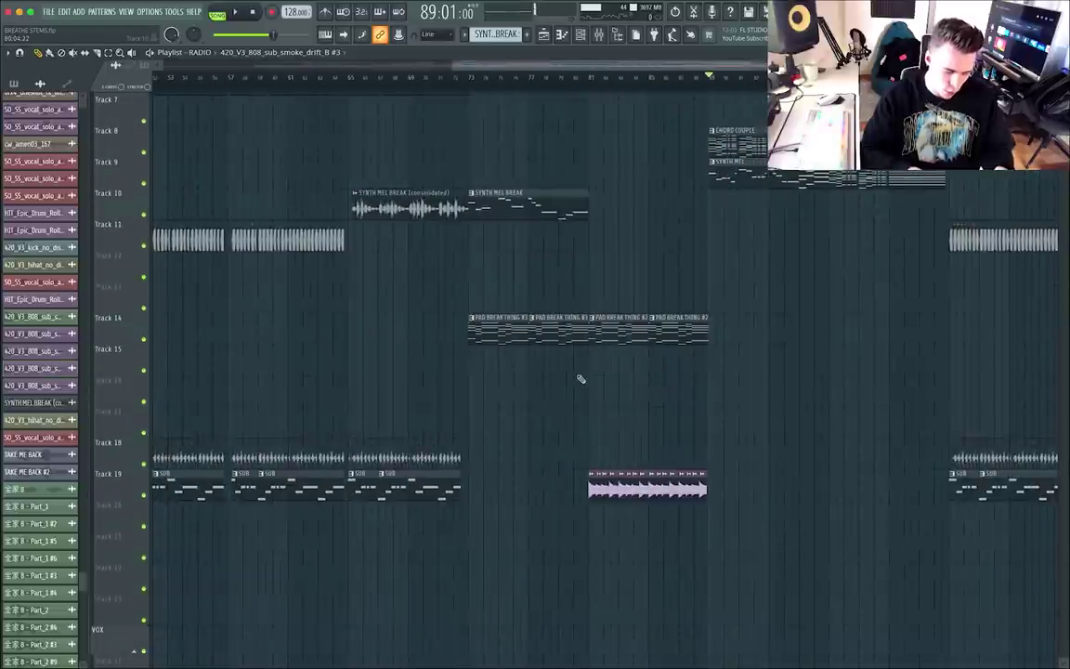
scroll(312, 144, up, 6)
click(336, 79)
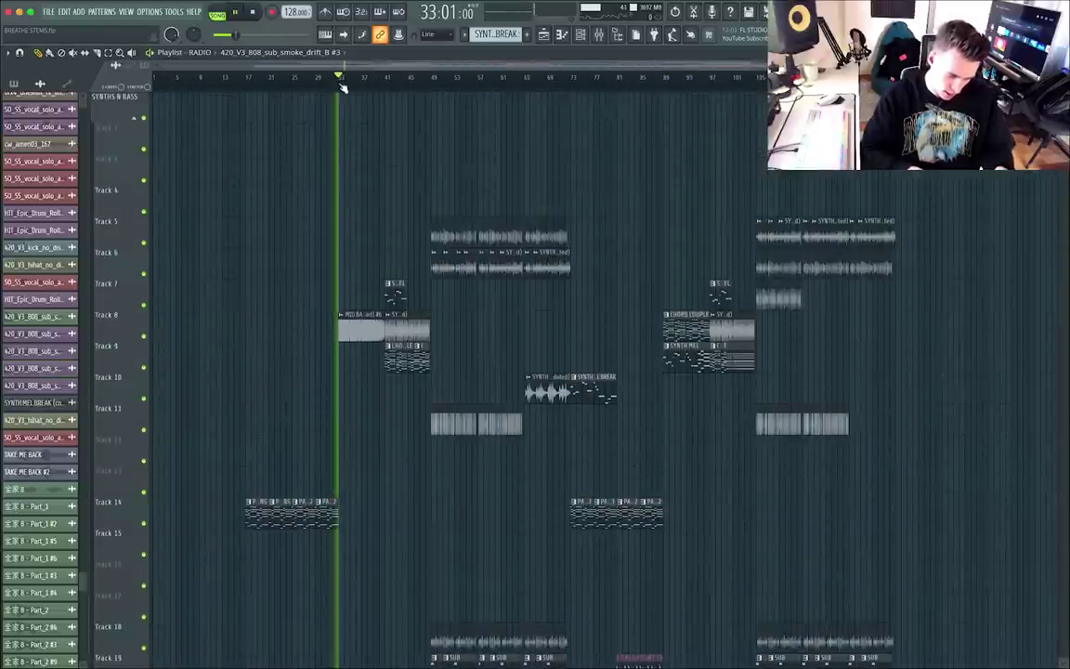
scroll(665, 269, up, 3)
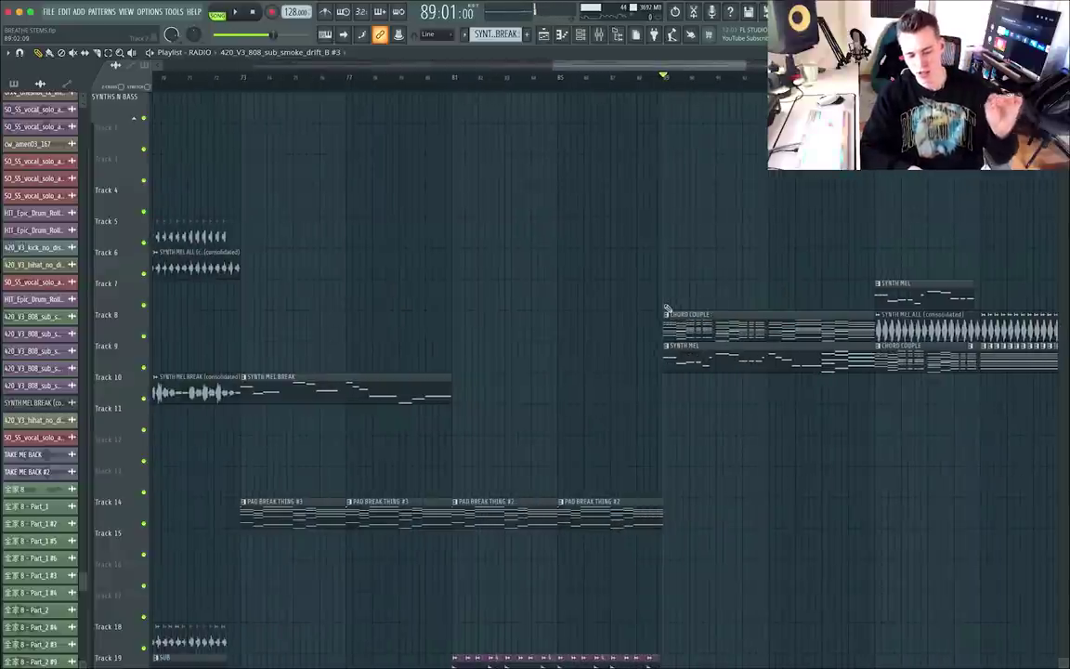
Play the build-up from bar 89 and look over its chord, melody and lower track layers.
scroll(665, 308, right, 3)
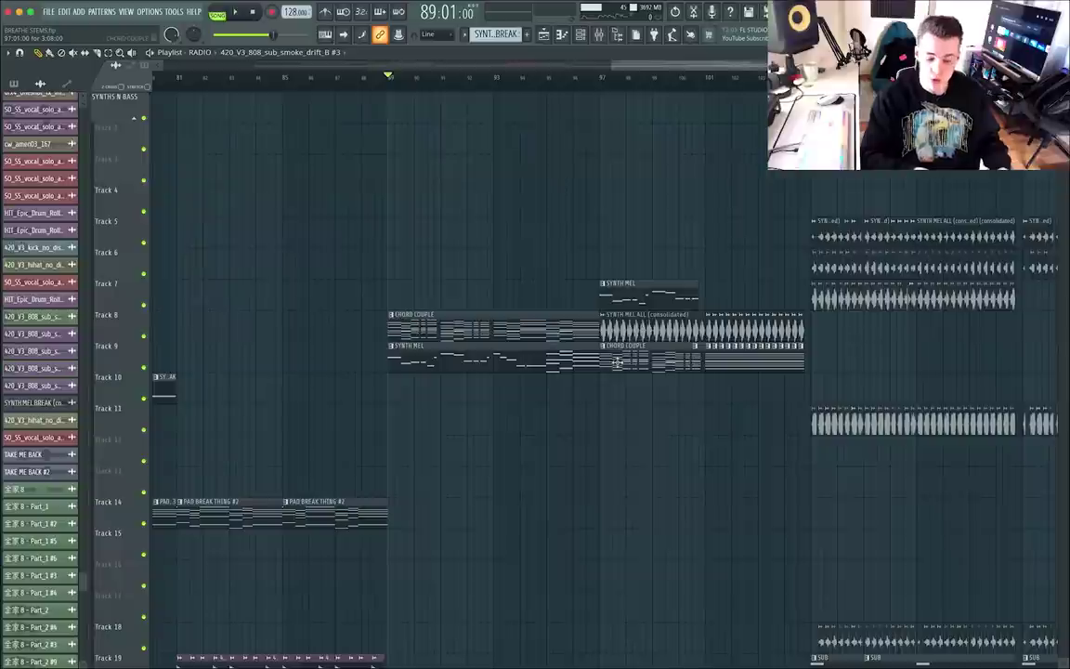
key(space)
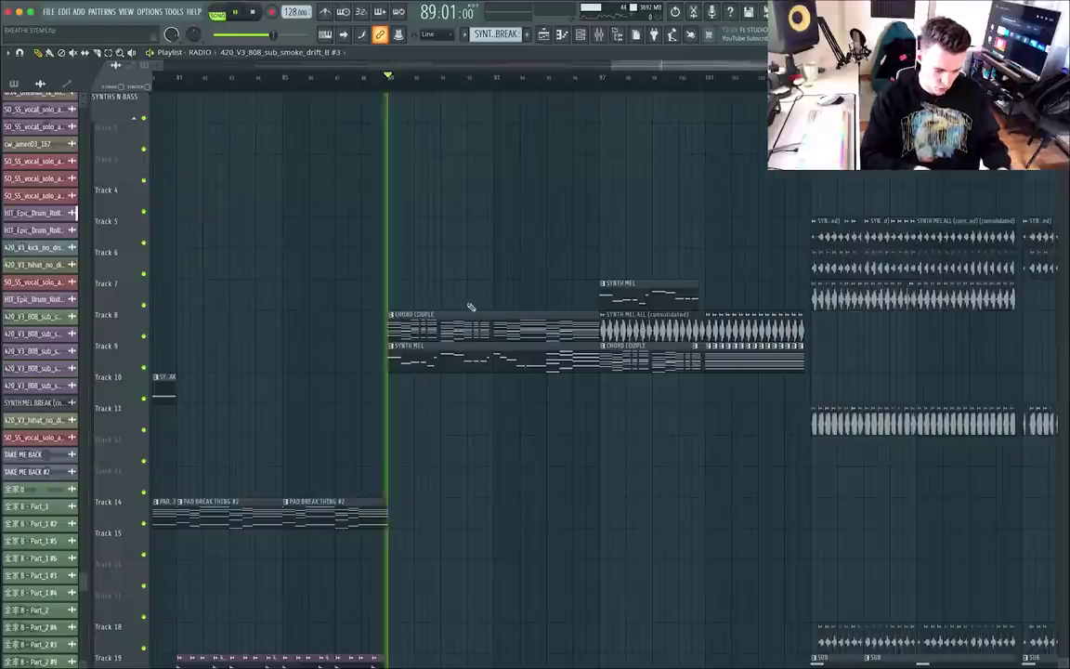
scroll(465, 389, down, 6)
scroll(458, 384, up, 3)
key(space)
scroll(456, 383, up, 6)
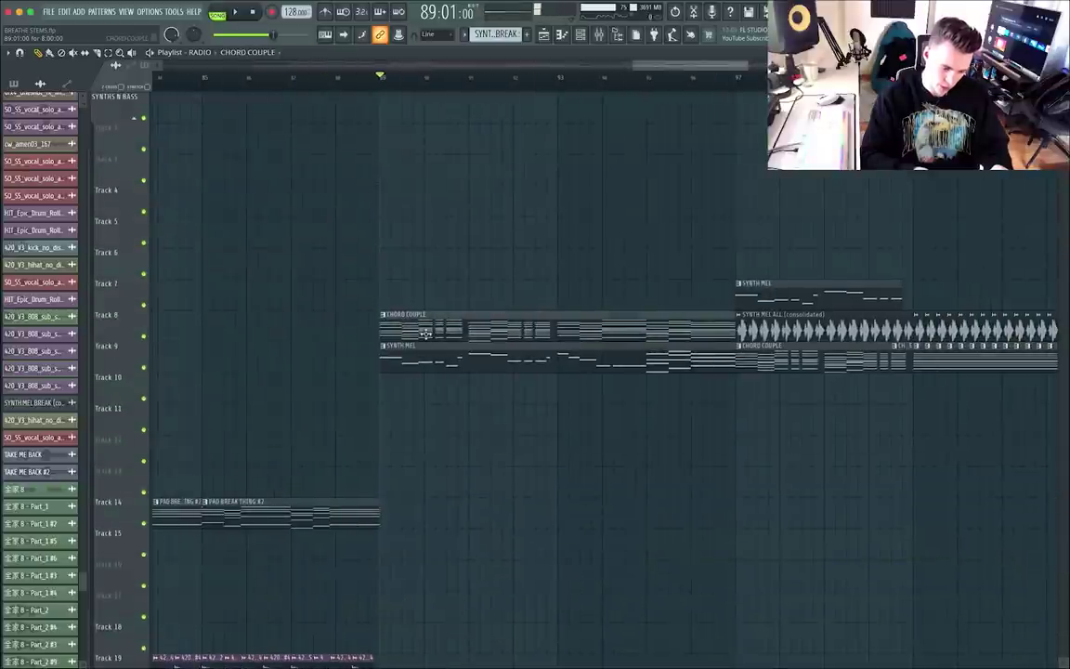
Examine the build-up's chord and melody clips at bar 89 and listen to the SYNTH MEL pattern in the piano roll.
click(424, 332)
double_click(470, 330)
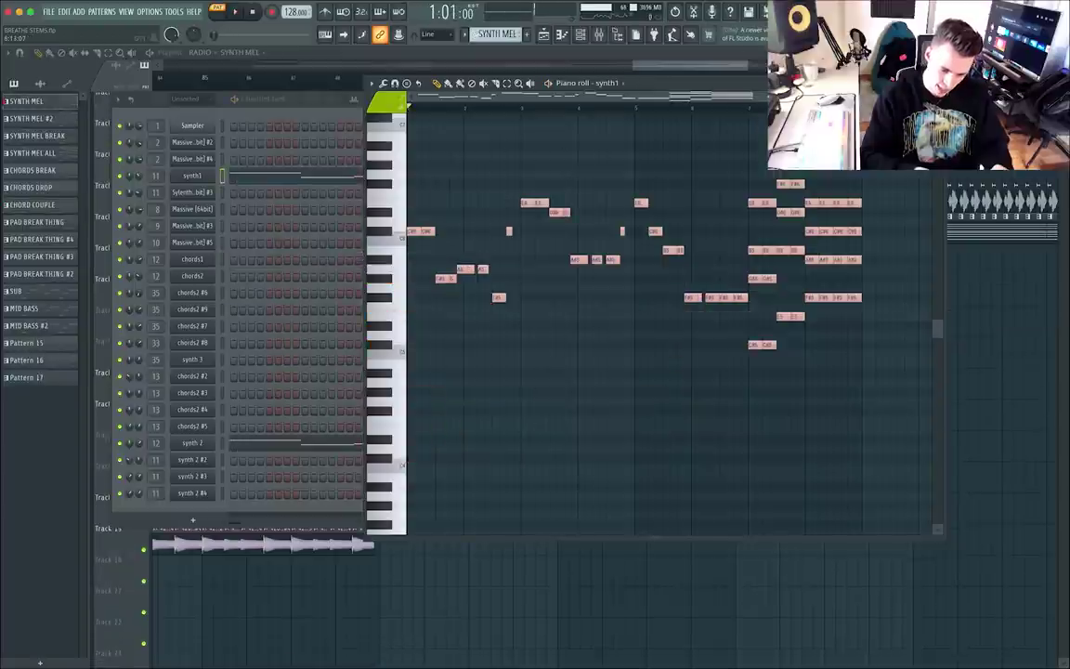
key(space)
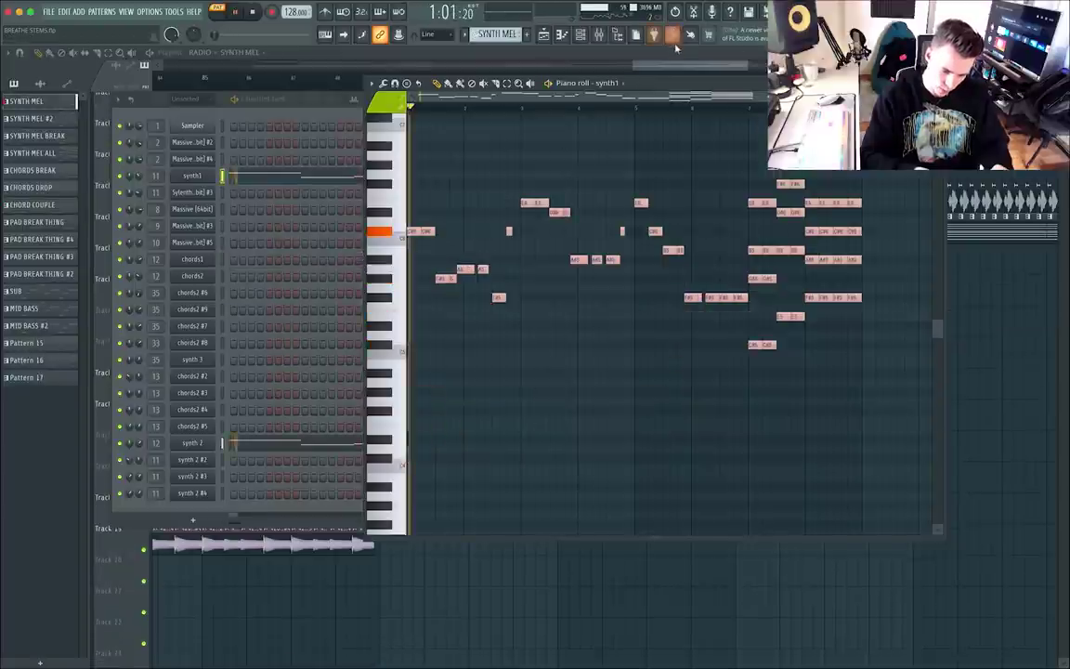
click(674, 50)
Examine the channel settings of the female adlib vocal clip on Track 38 at bar 89.
scroll(539, 389, down, 15)
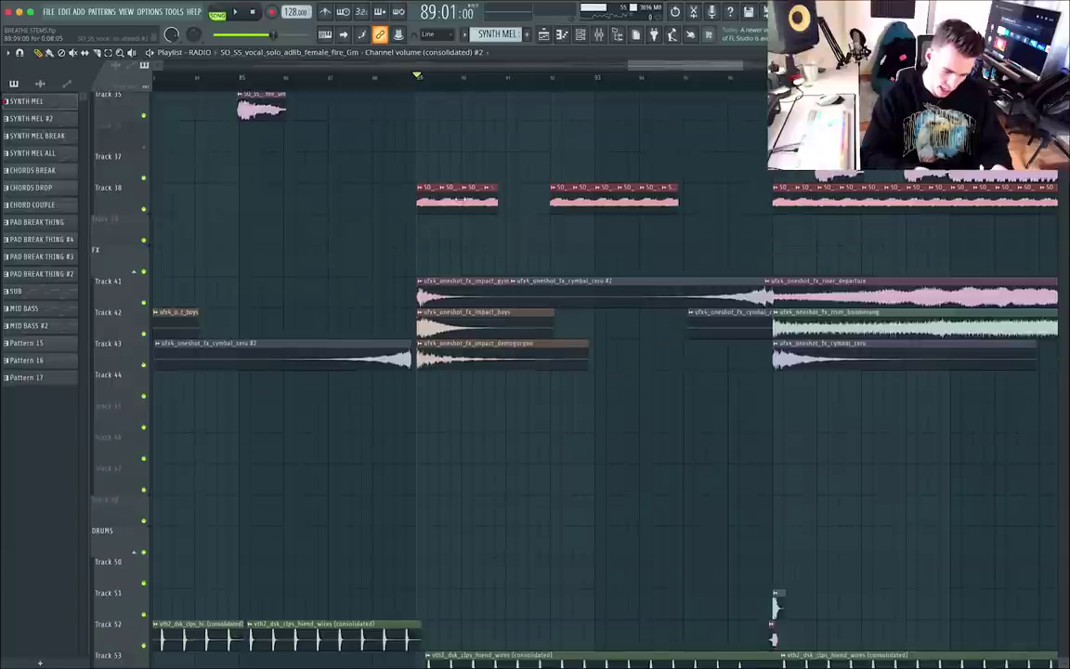
double_click(458, 199)
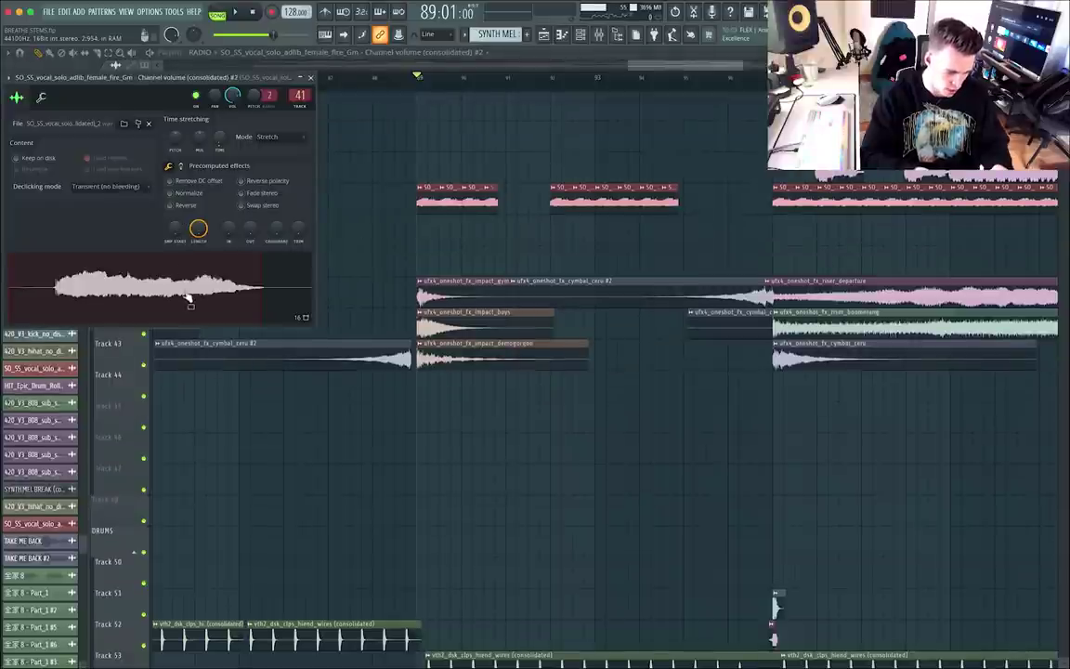
Close the adlib channel settings and play the build-up from bar 89, following its vocal, adlib and FX tracks.
double_click(299, 95)
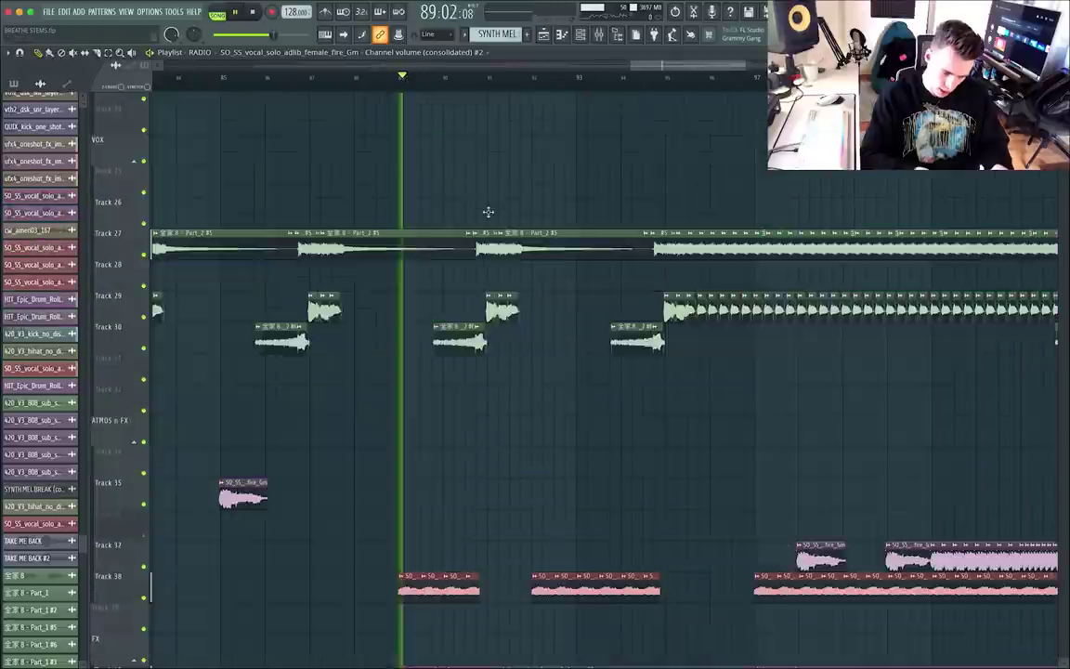
scroll(490, 210, down, 3)
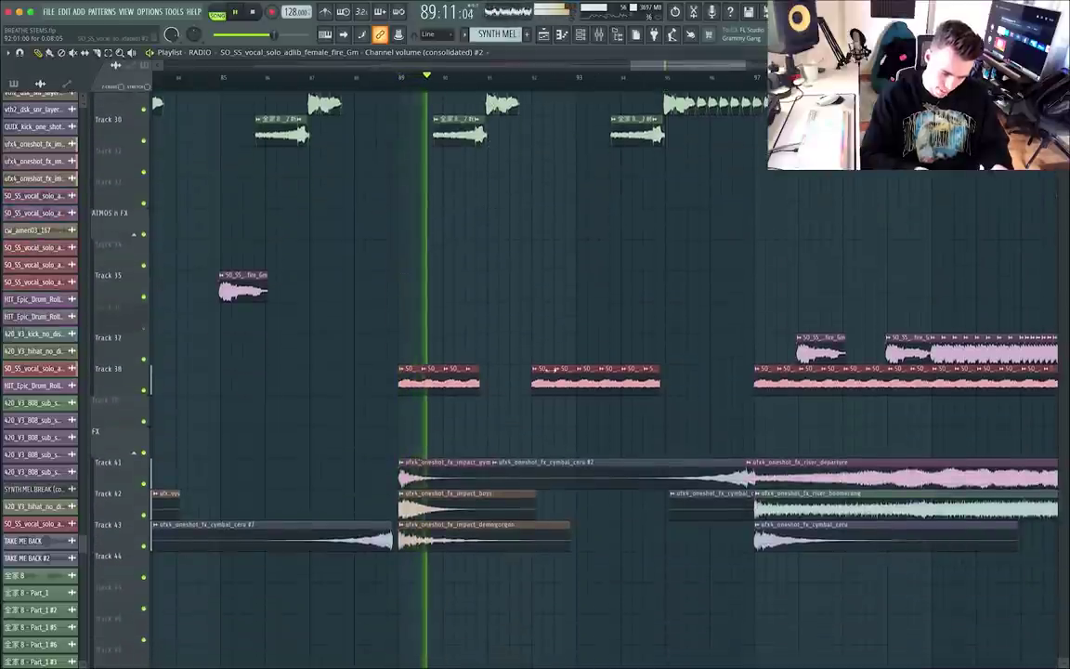
scroll(544, 362, up, 1)
scroll(544, 367, up, 5)
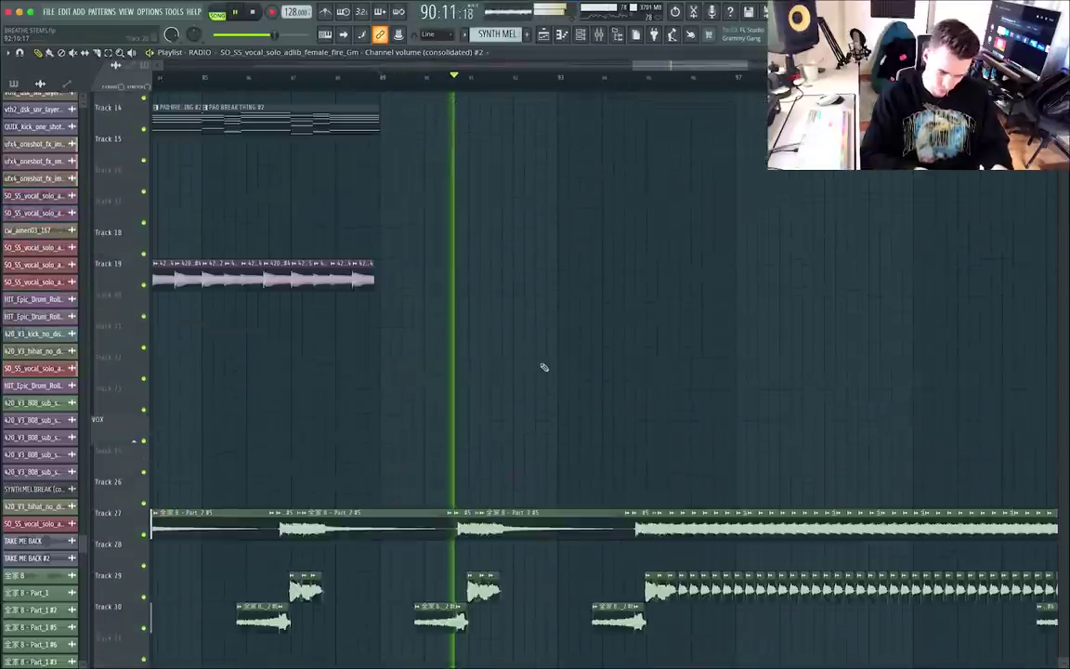
scroll(544, 367, down, 3)
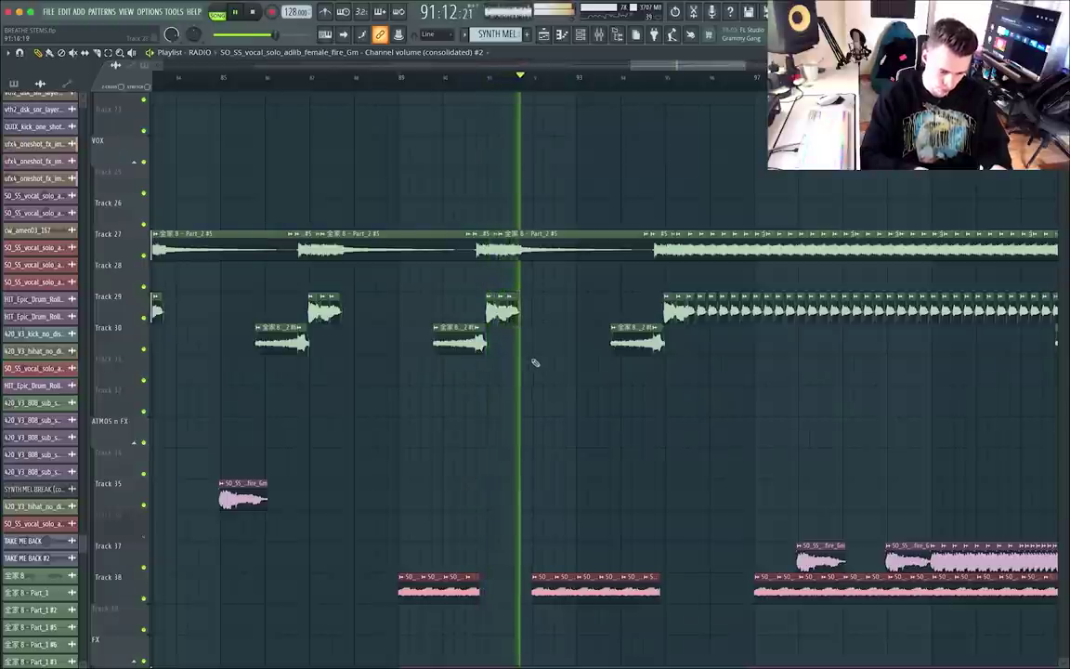
key(space)
Compare the build-up's CHORD COUPLE and SYNTH MEL clips from bar 89 with the vocal tracks underneath.
scroll(535, 363, up, 4)
scroll(490, 313, up, 4)
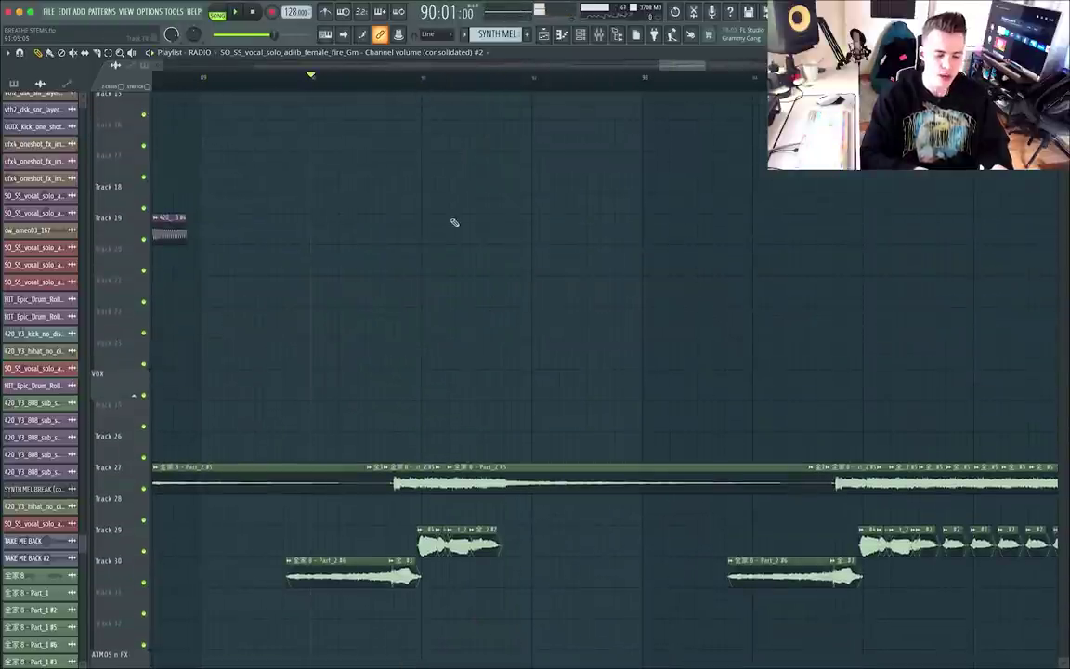
scroll(454, 221, left, 1)
scroll(455, 222, down, 1)
scroll(454, 221, up, 5)
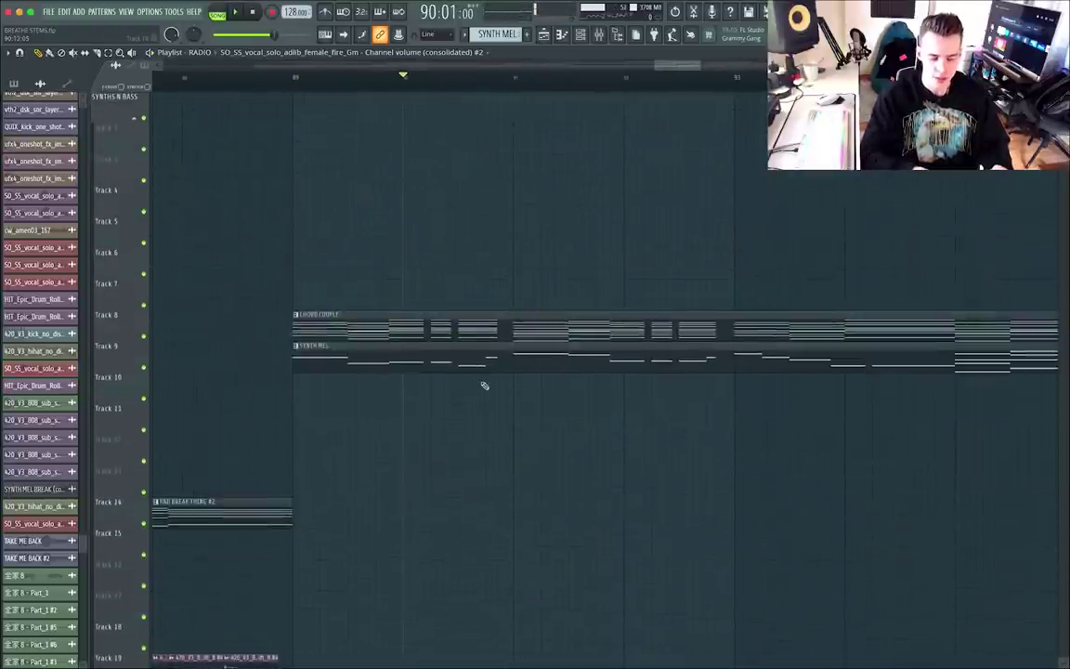
scroll(473, 316, down, 4)
scroll(509, 520, down, 5)
scroll(594, 446, up, 5)
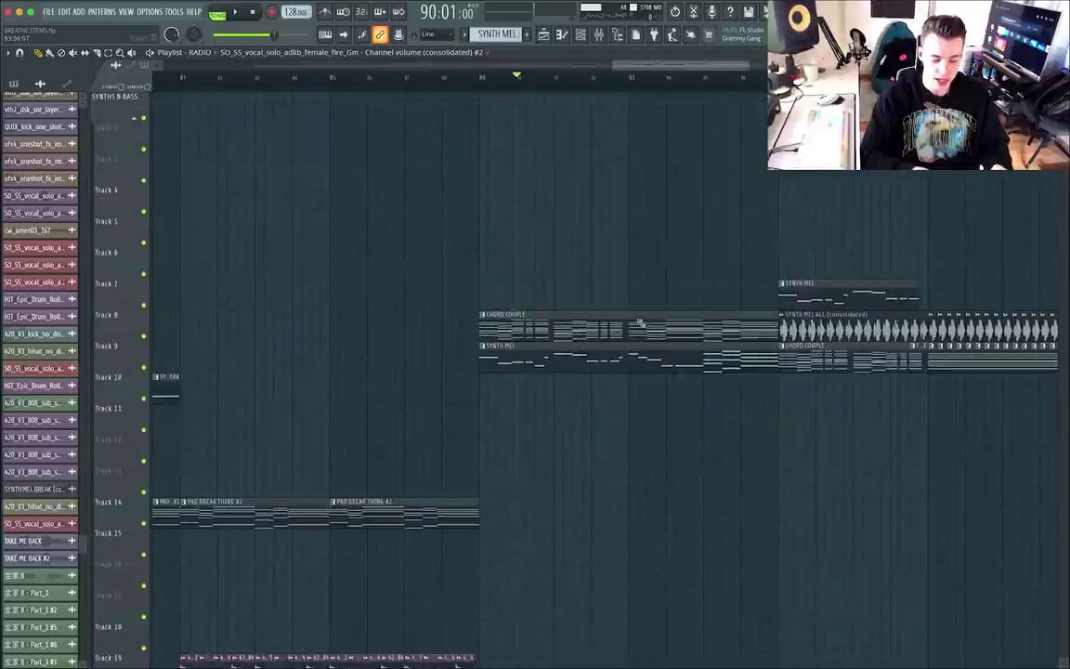
scroll(626, 354, up, 2)
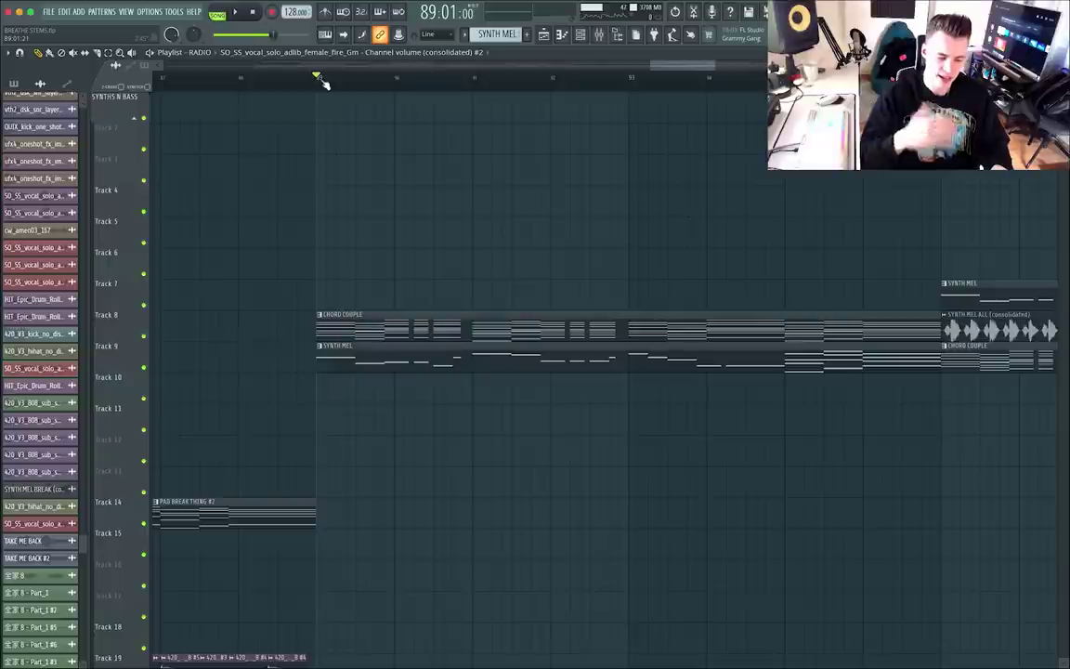
Play the build-up from bar 91 and follow the vocal chops on Tracks 27 to 30 towards bar 95.
key(space)
click(474, 83)
scroll(486, 204, down, 5)
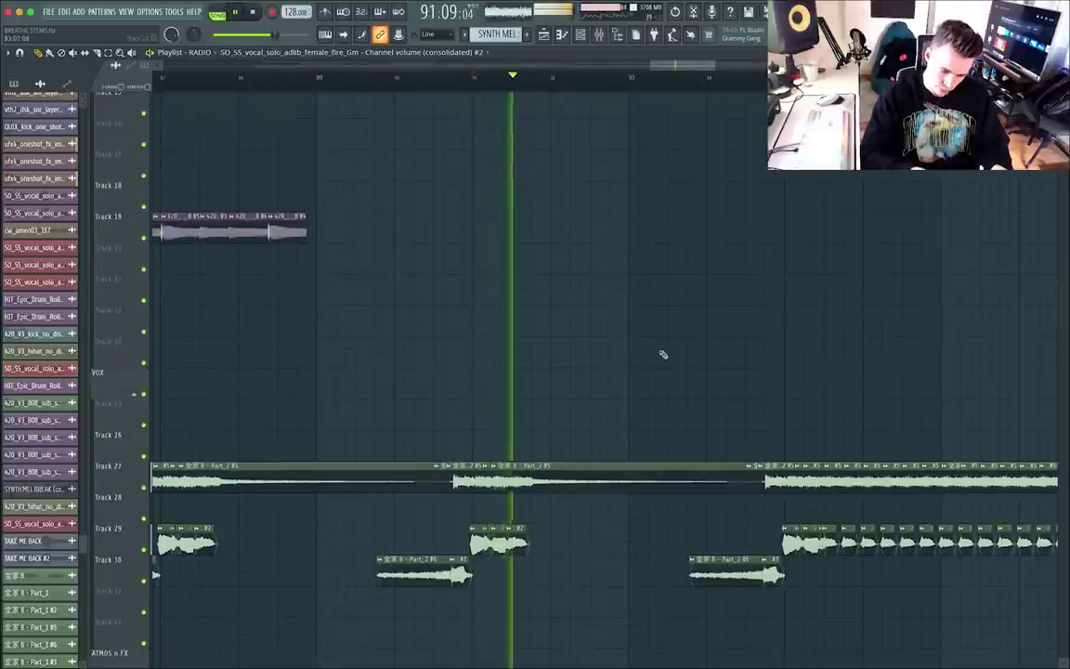
scroll(663, 354, up, 5)
scroll(663, 354, right, 1)
scroll(663, 354, down, 6)
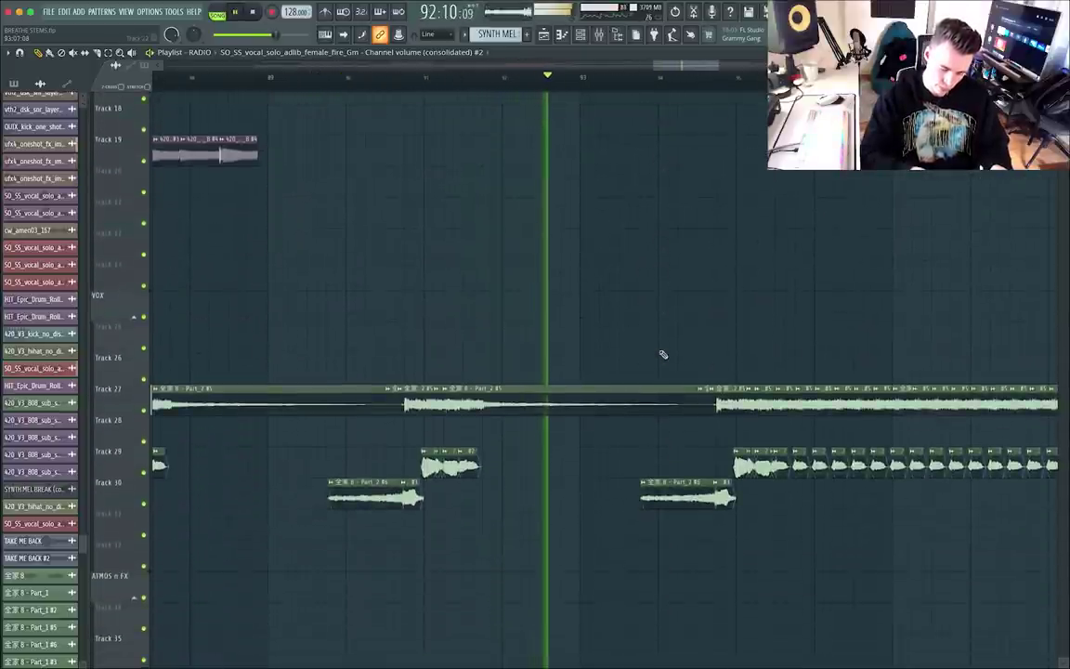
scroll(585, 377, down, 3)
scroll(585, 377, down, 5)
scroll(839, 441, up, 2)
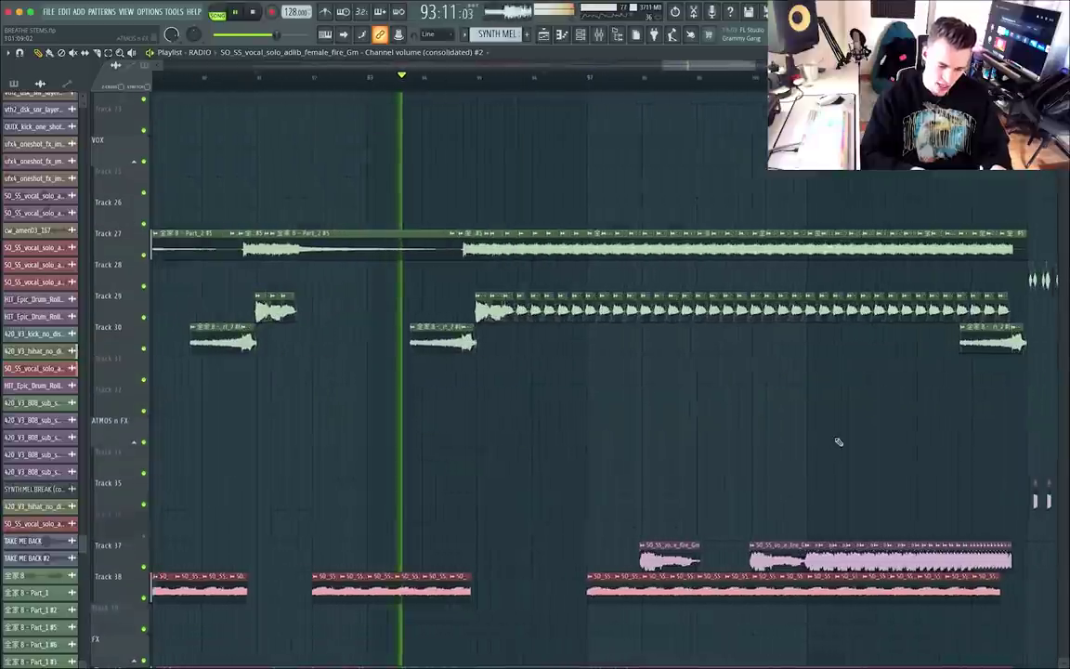
scroll(836, 442, up, 3)
scroll(836, 442, up, 2)
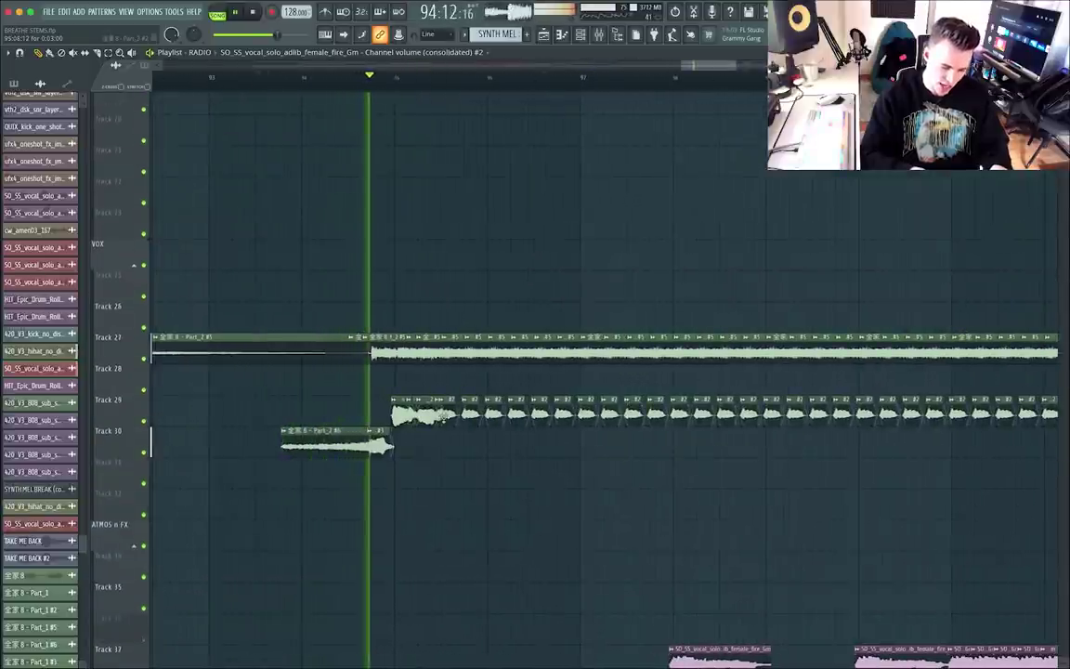
Examine the repeated vocal chops after bar 95 alongside the adlib and riser FX layers during playback.
drag(450, 414, 1036, 415)
drag(423, 413, 1058, 416)
scroll(641, 478, down, 1)
scroll(625, 476, down, 3)
scroll(653, 414, down, 5)
scroll(906, 446, up, 3)
scroll(905, 446, down, 3)
scroll(761, 343, up, 2)
scroll(618, 241, up, 3)
scroll(663, 423, down, 5)
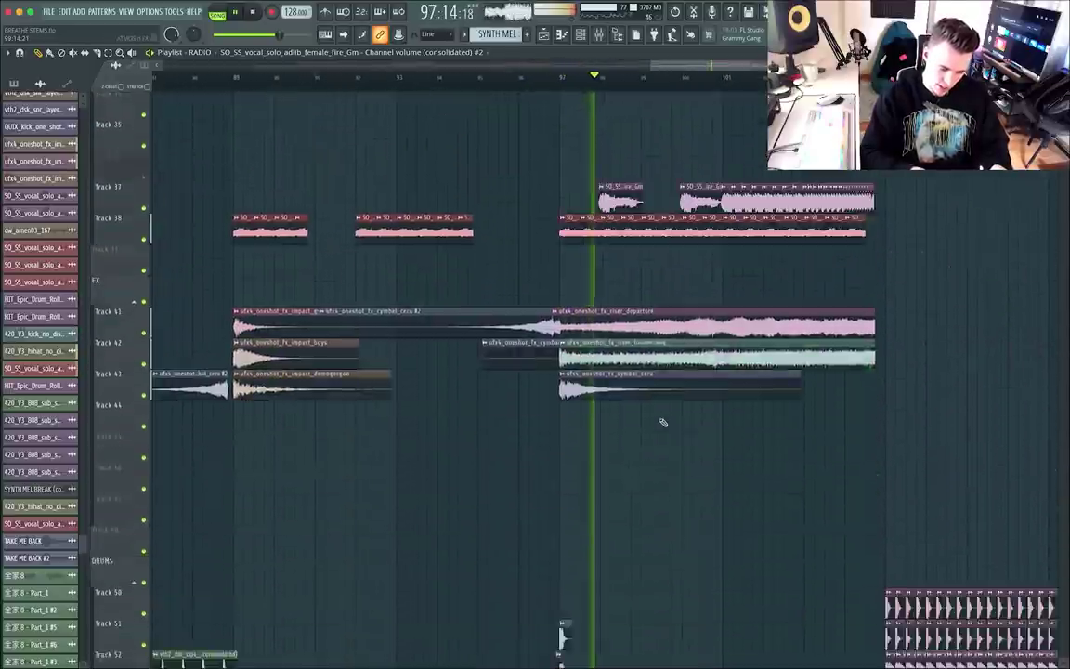
Delete the repeated vocal chops on Tracks 29 and 27 from just after bar 95.
scroll(663, 422, up, 4)
key(Delete)
key(space)
drag(814, 406, 464, 399)
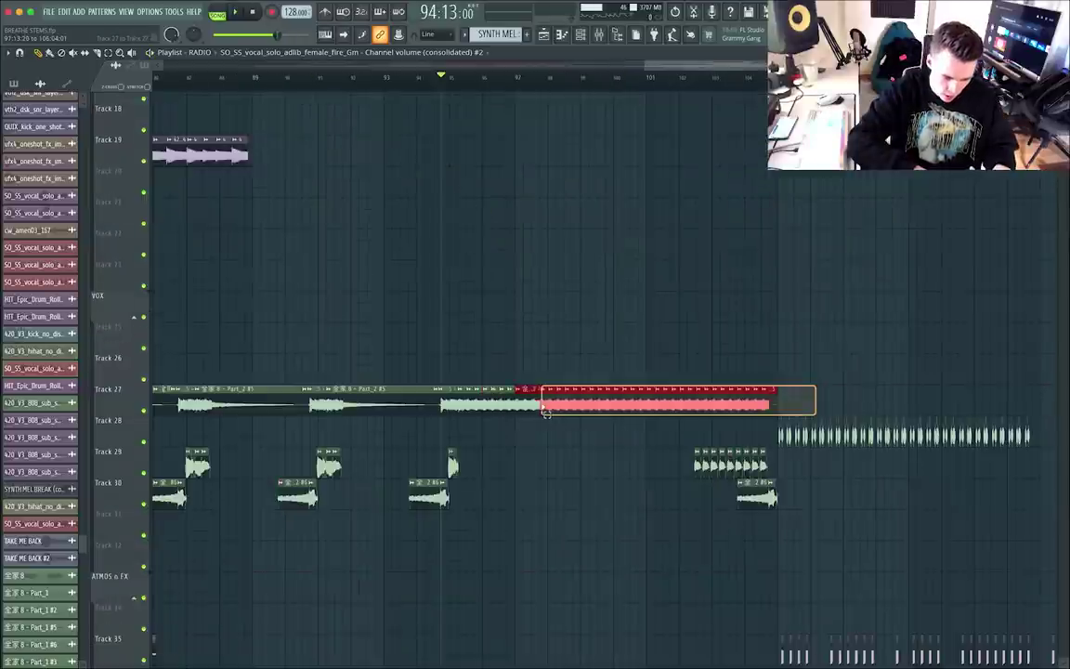
key(Delete)
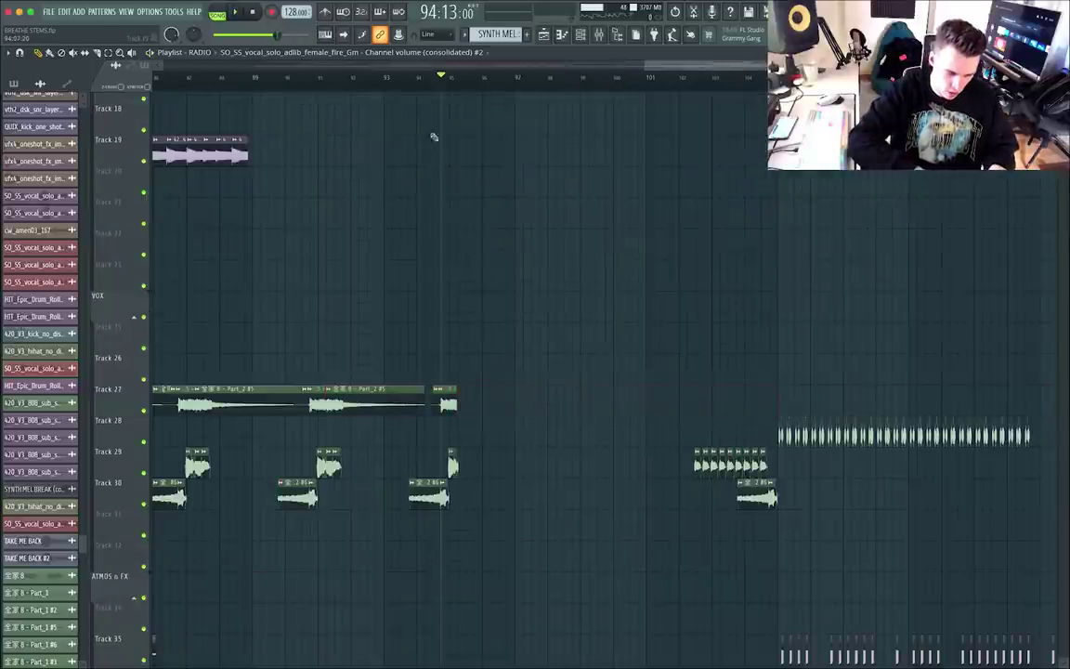
key(ctrl+z)
Play the build-up from bar 94 without the repeated vocal chops, watching the adlib layers up to bar 97.
scroll(619, 383, down, 10)
key(space)
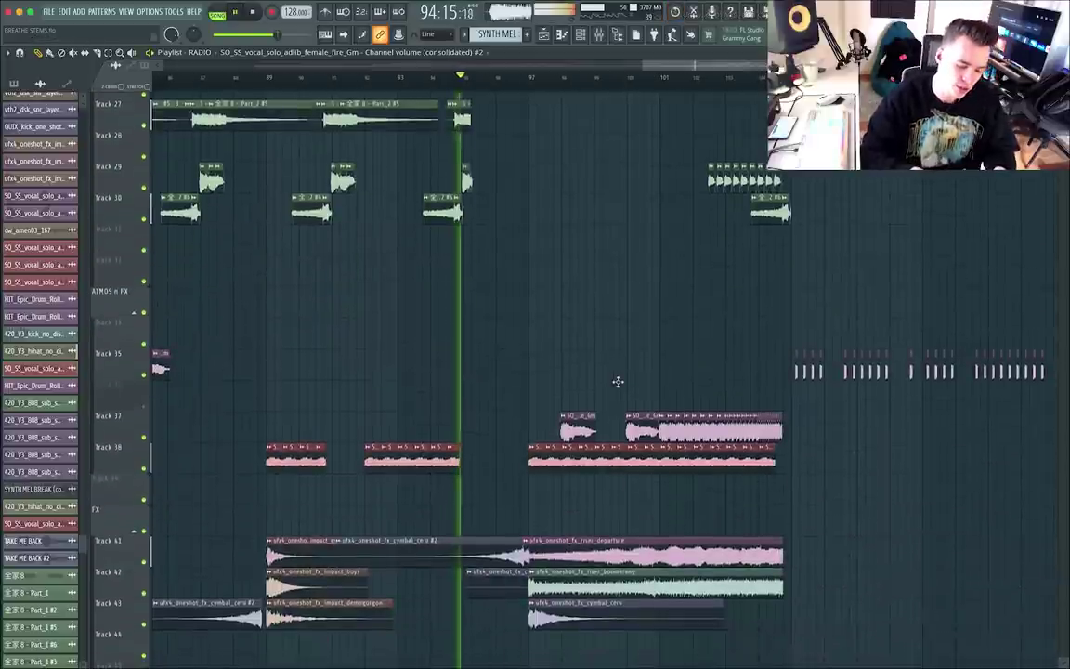
scroll(617, 381, up, 6)
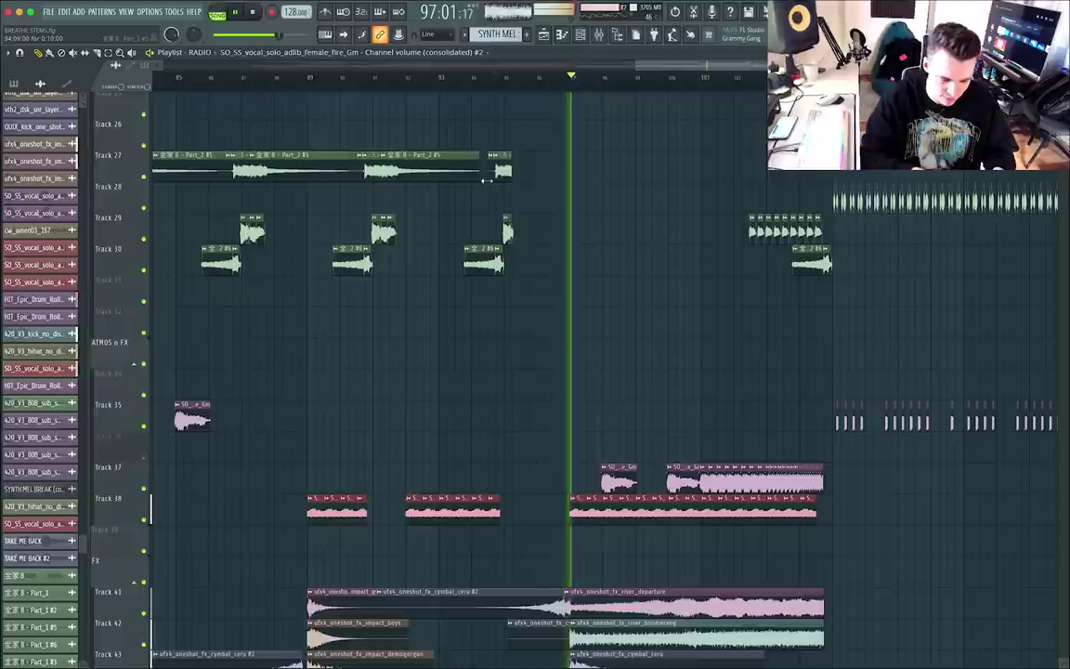
drag(566, 515, 893, 515)
key(space)
Undo the deletion of the repeated vocal chops on Tracks 27 and 29 and resume playback from bar 94.
key(ctrl+z)
key(ctrl+z)
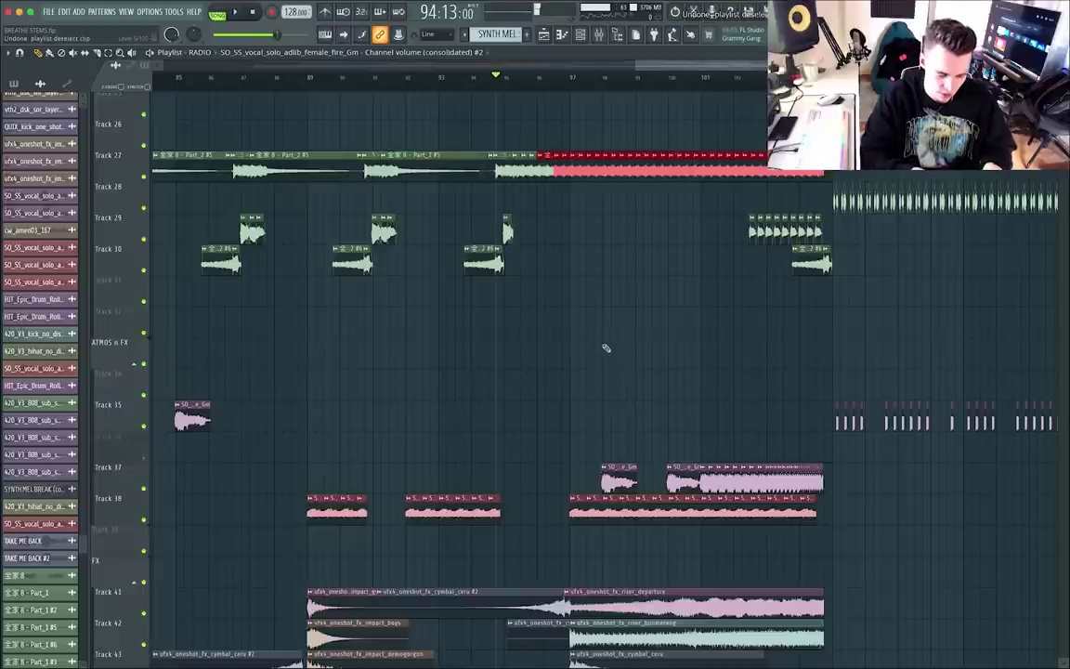
key(space)
key(ctrl+z)
key(ctrl+z)
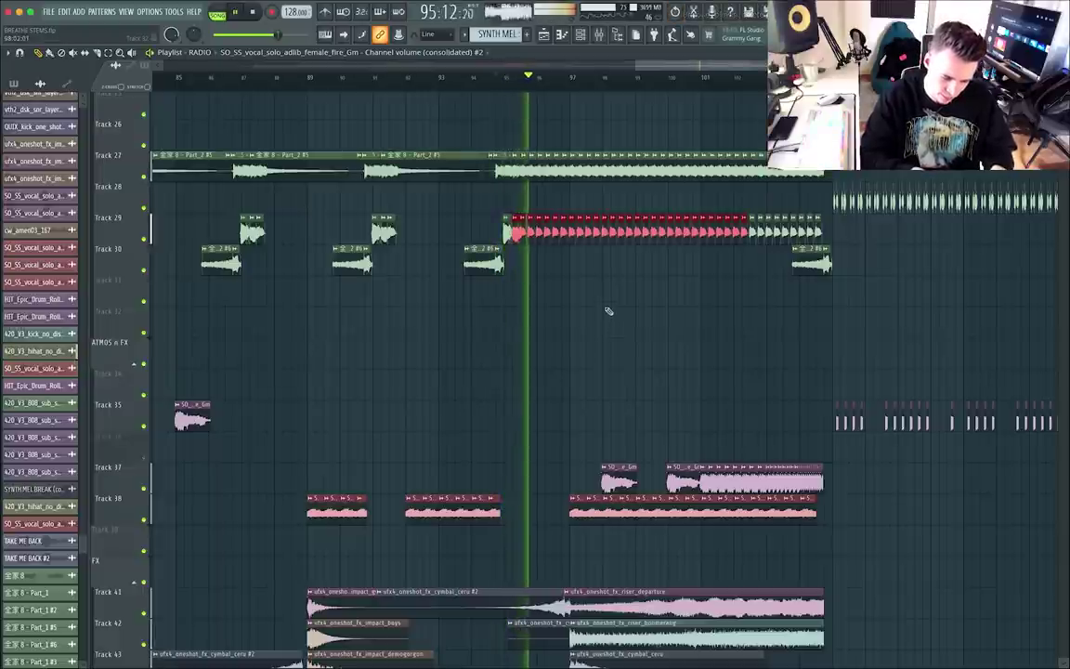
Listen to the build-up from bar 95 to 101 while examining its FX, drum and synth layers.
scroll(605, 310, down, 8)
scroll(604, 310, up, 6)
scroll(576, 365, down, 5)
scroll(576, 365, down, 14)
scroll(578, 365, down, 8)
scroll(584, 337, up, 20)
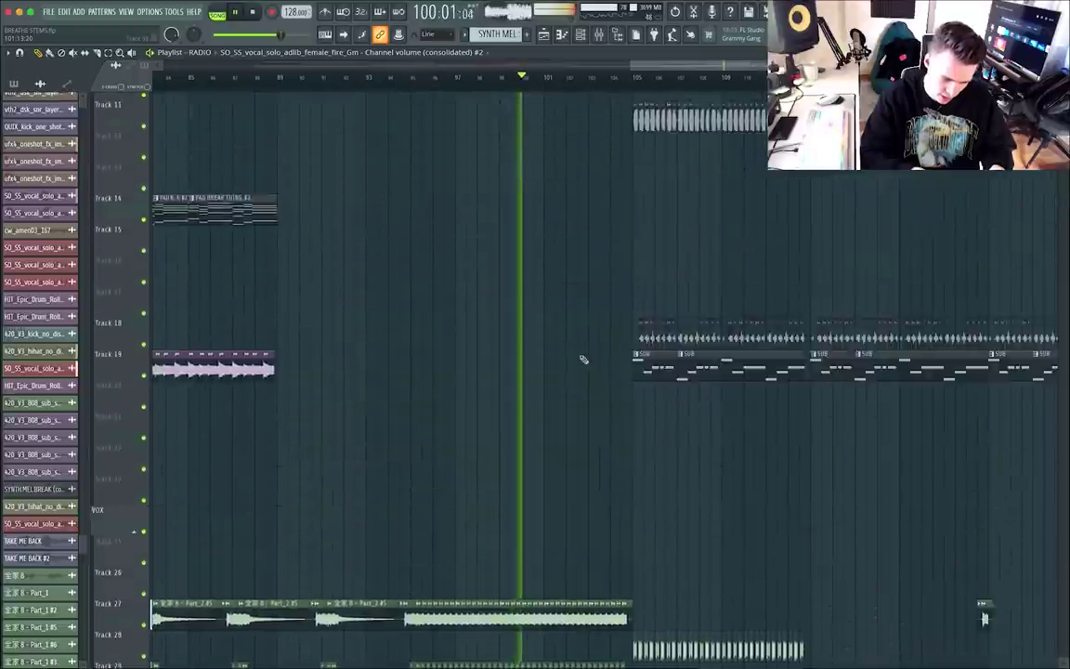
scroll(583, 359, up, 5)
scroll(613, 394, up, 2)
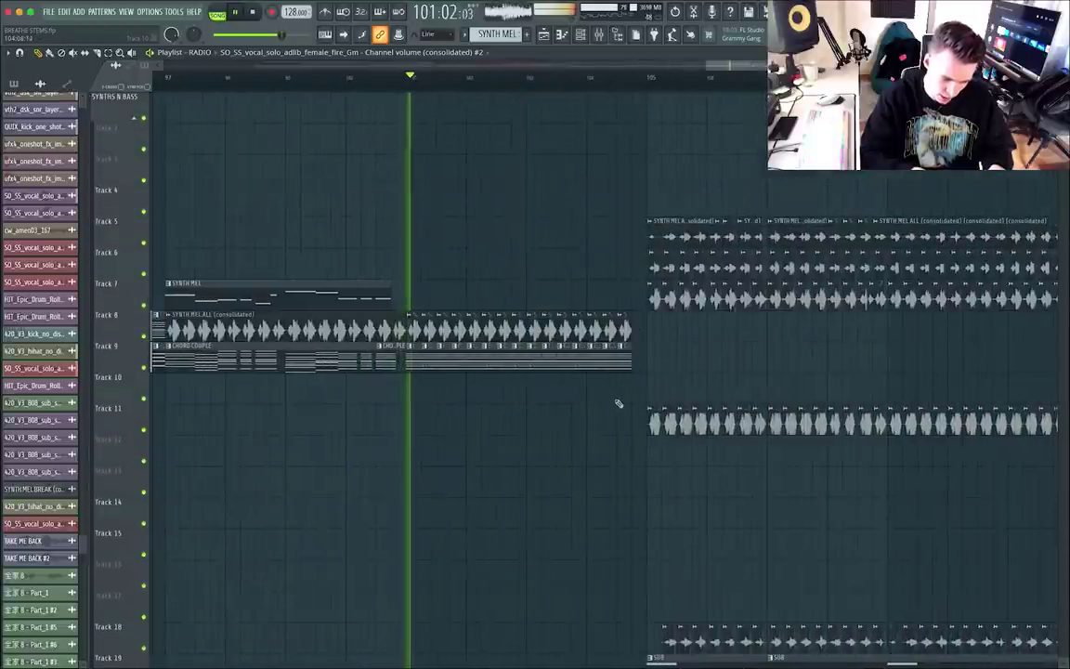
Examine the repeated synth melody and CHORD COUPLE clips on Tracks 8 and 9 between bars 101 and 105.
drag(406, 366, 658, 345)
ctrl+click(724, 351)
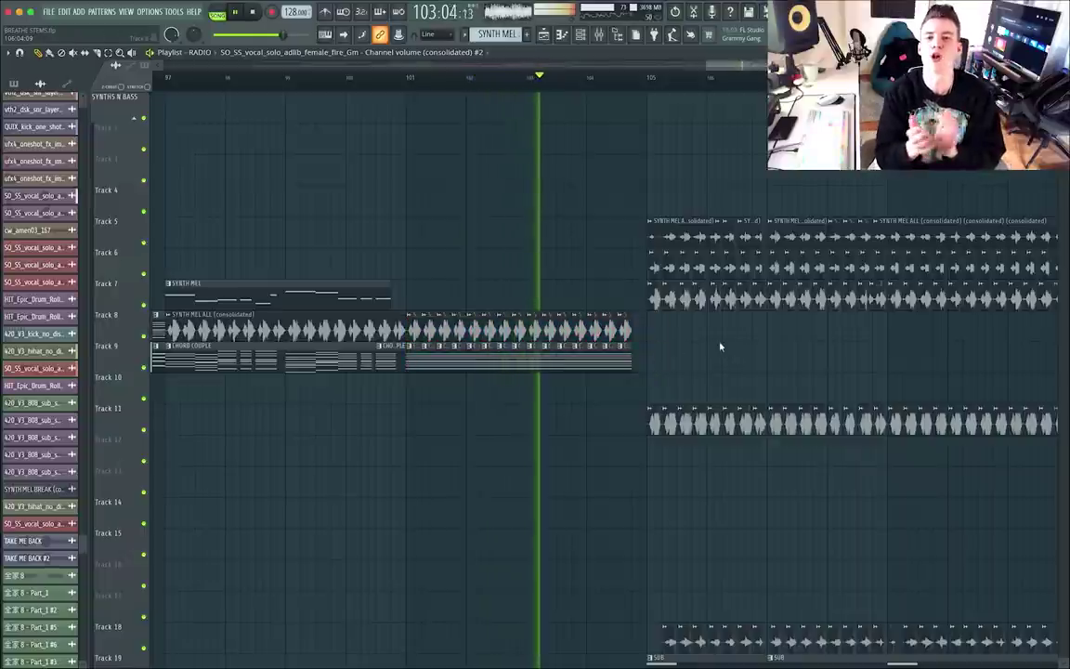
scroll(477, 363, down, 8)
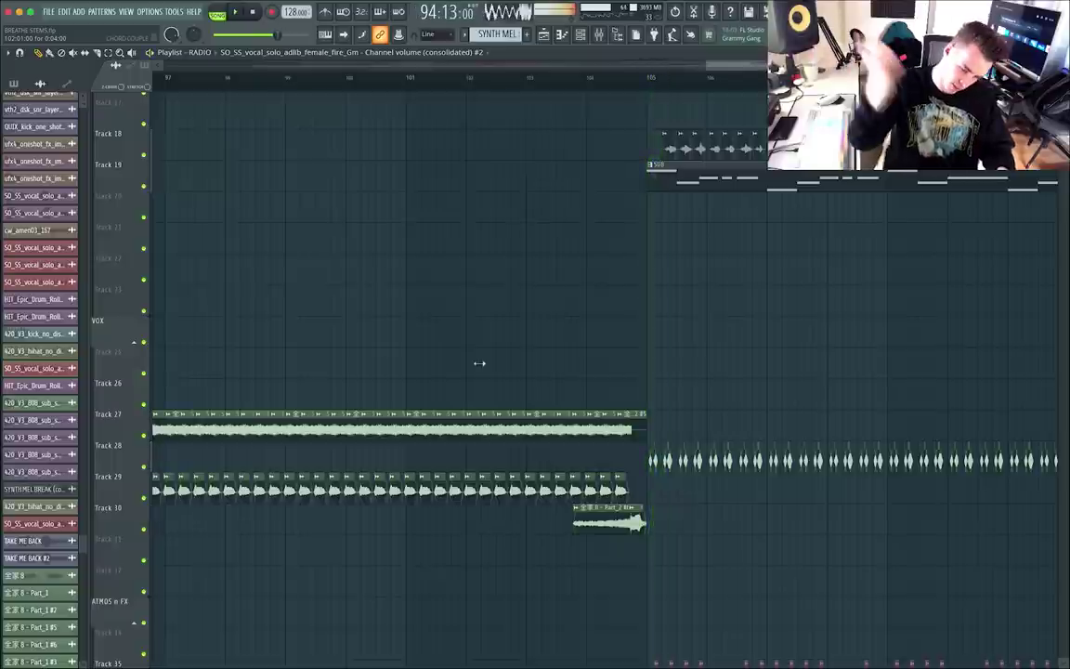
scroll(537, 377, up, 5)
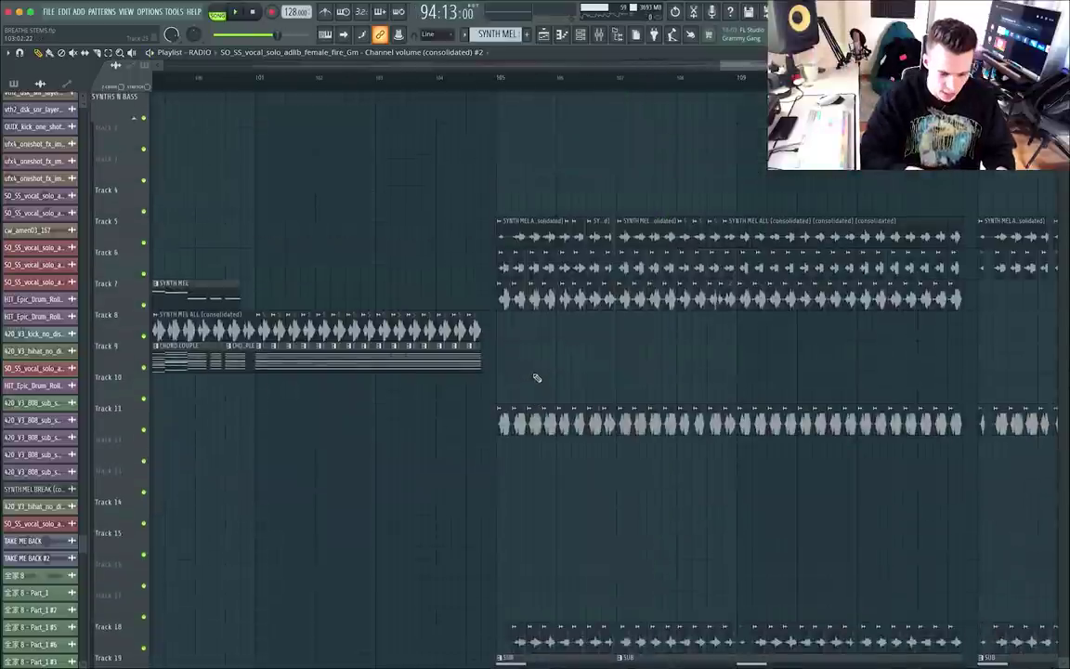
Look over the drop from bar 105, covering its synth, sub, vocal, drum and filter automation tracks.
scroll(537, 377, down, 3)
scroll(537, 377, down, 4)
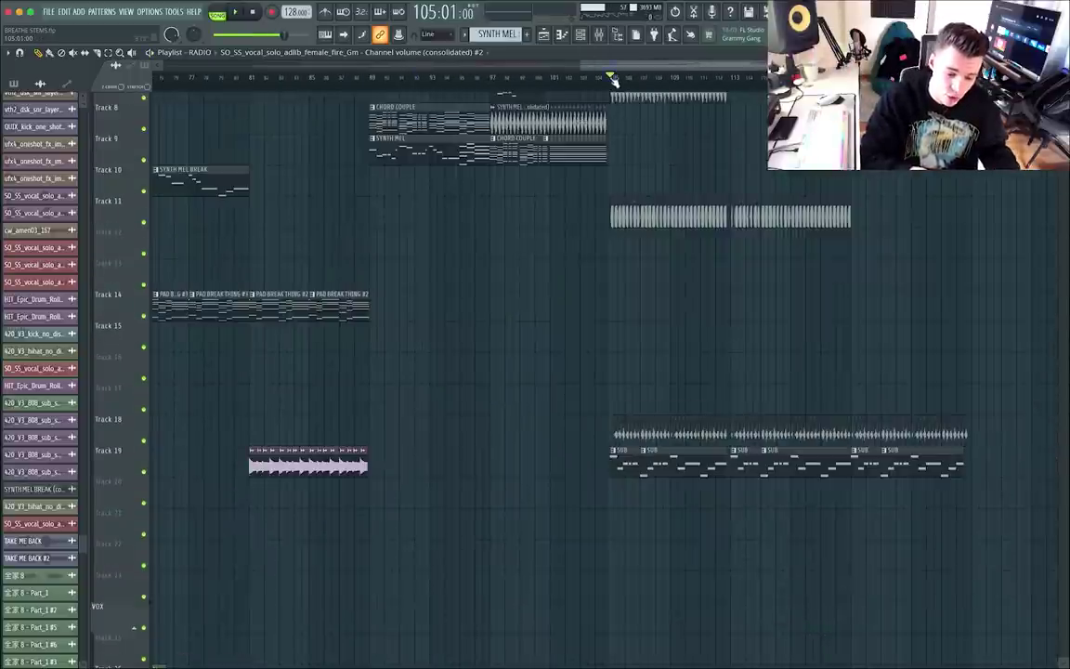
scroll(584, 376, down, 12)
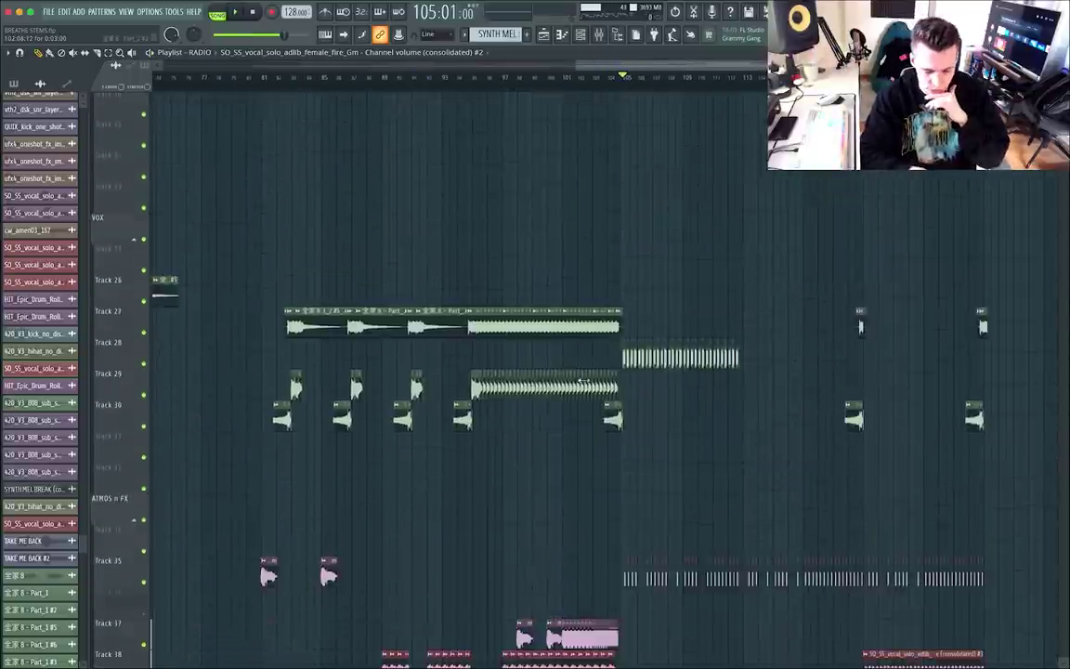
scroll(603, 465, down, 6)
scroll(635, 561, up, 5)
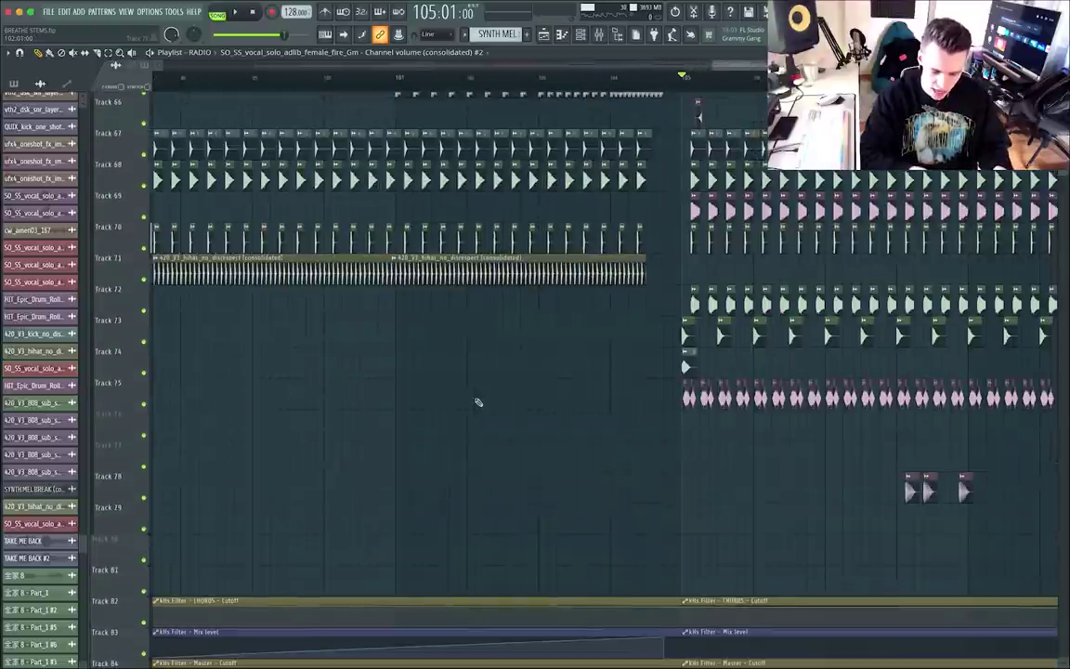
scroll(690, 406, right, 3)
scroll(502, 335, up, 3)
scroll(496, 331, down, 1)
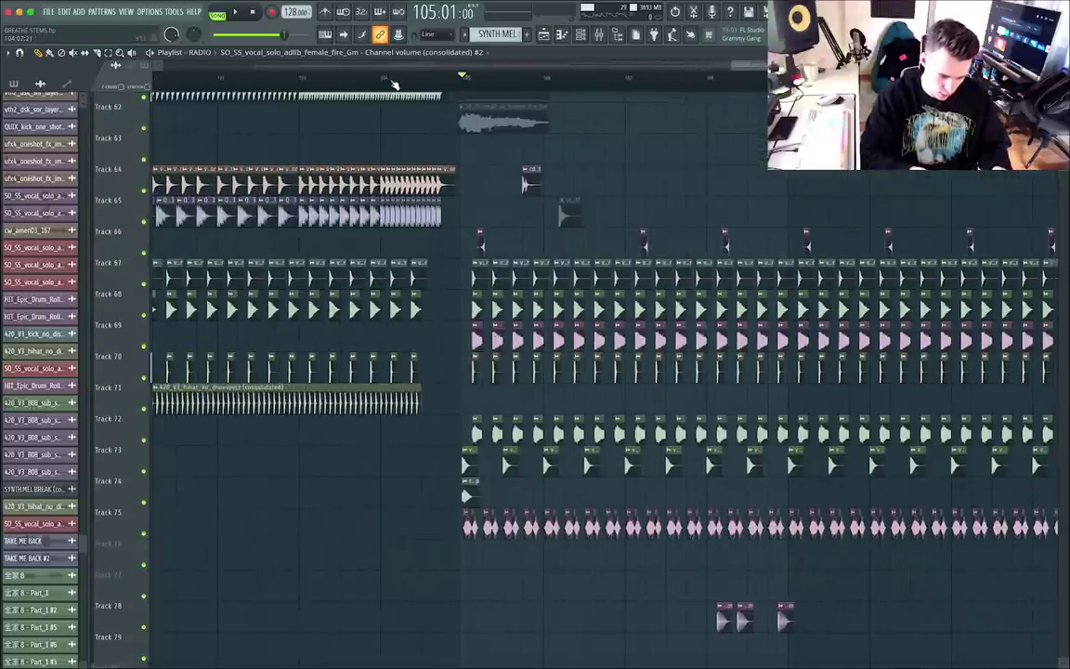
scroll(540, 410, up, 15)
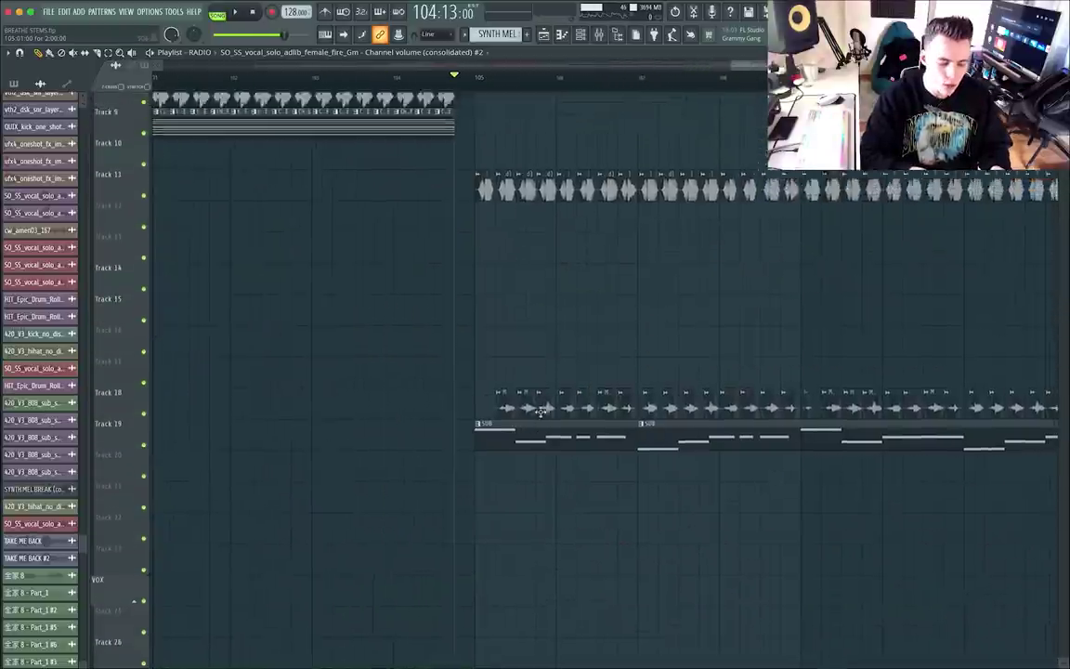
scroll(539, 409, down, 12)
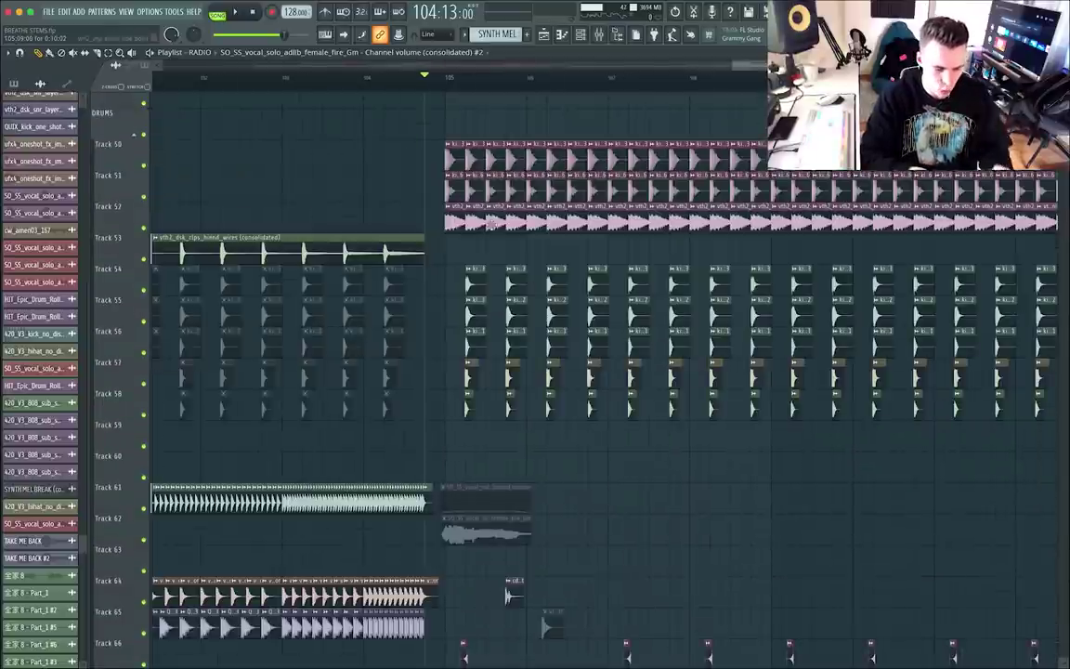
Mute the vocal chops on Track 28, play the drop briefly from bar 105, and unmute them.
scroll(167, 295, up, 6)
click(146, 287)
key(space)
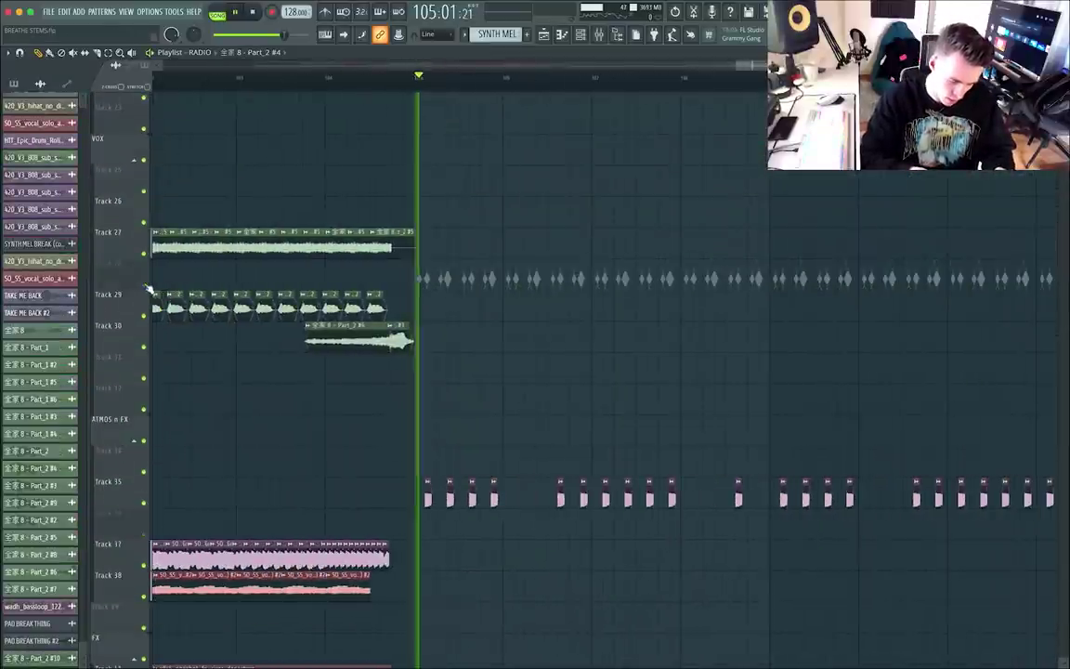
key(space)
click(148, 289)
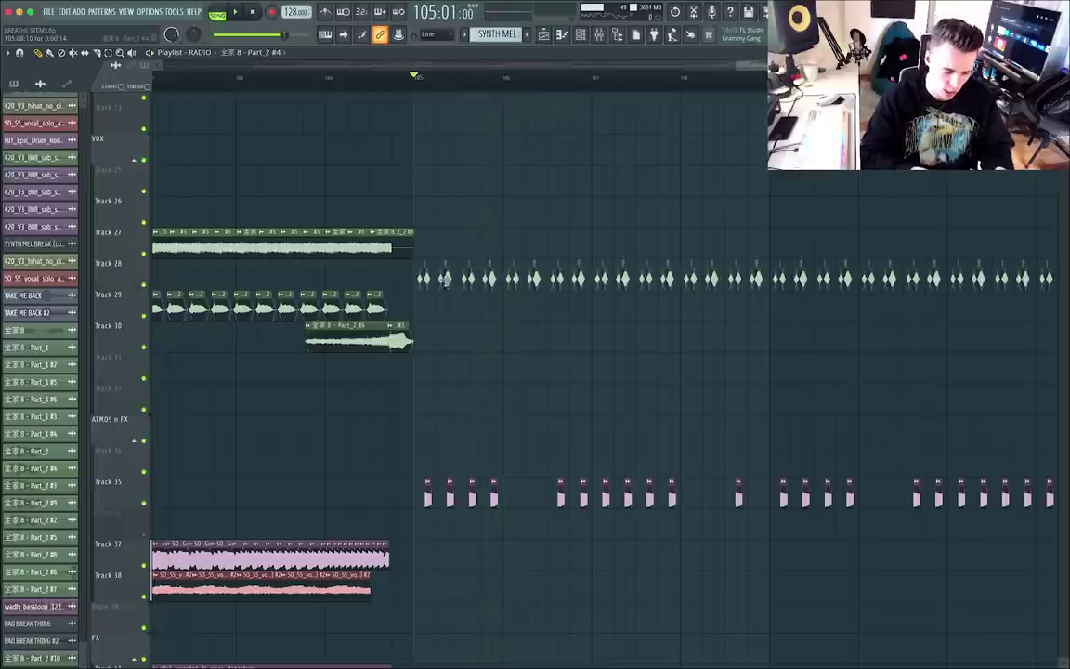
Play the drop from bar 105 with the Track 28 vocal chops and mute the clips on Track 35.
key(space)
scroll(374, 252, up, 2)
scroll(460, 306, down, 4)
scroll(461, 306, up, 2)
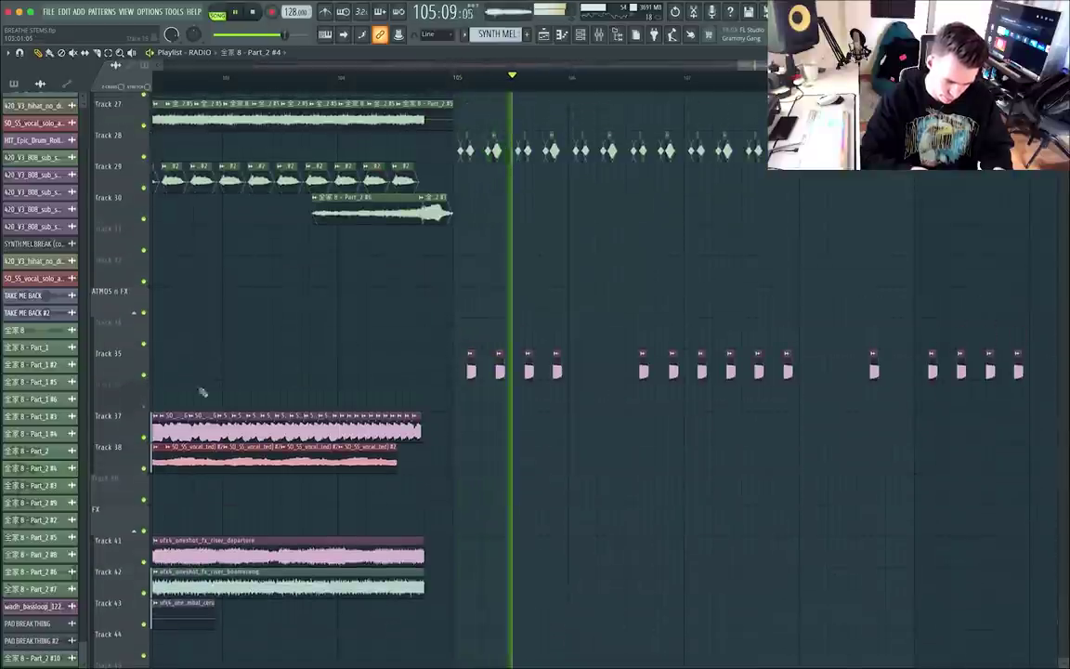
click(145, 377)
scroll(408, 388, up, 5)
scroll(492, 371, up, 3)
key(space)
Open the channel settings of the Part_2 #4 vocal chop on Track 28.
scroll(427, 339, down, 3)
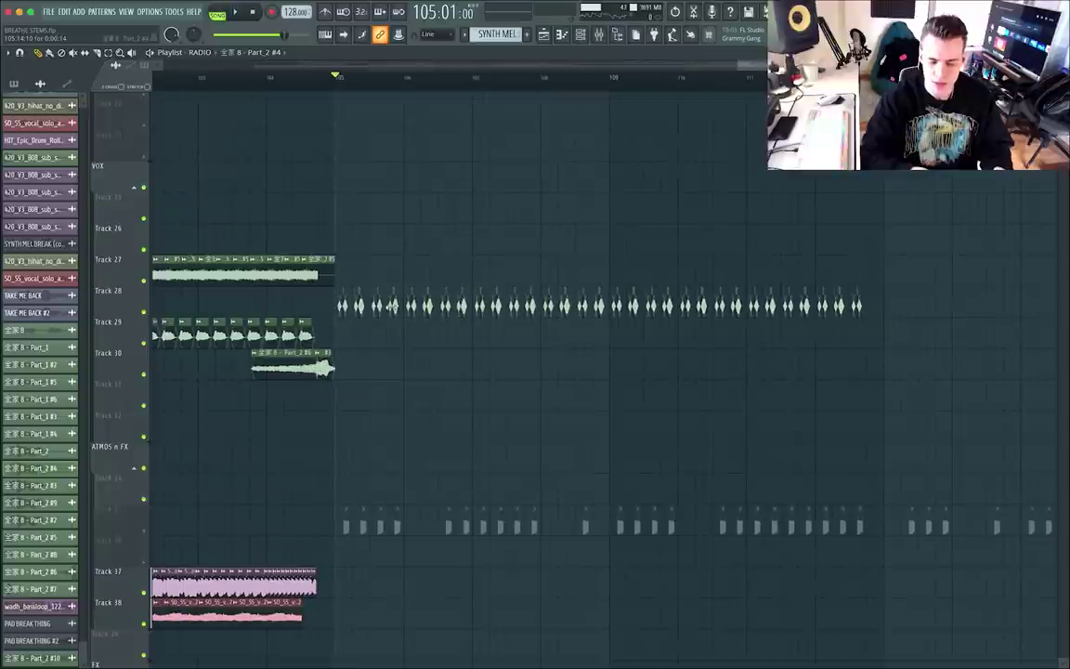
double_click(390, 305)
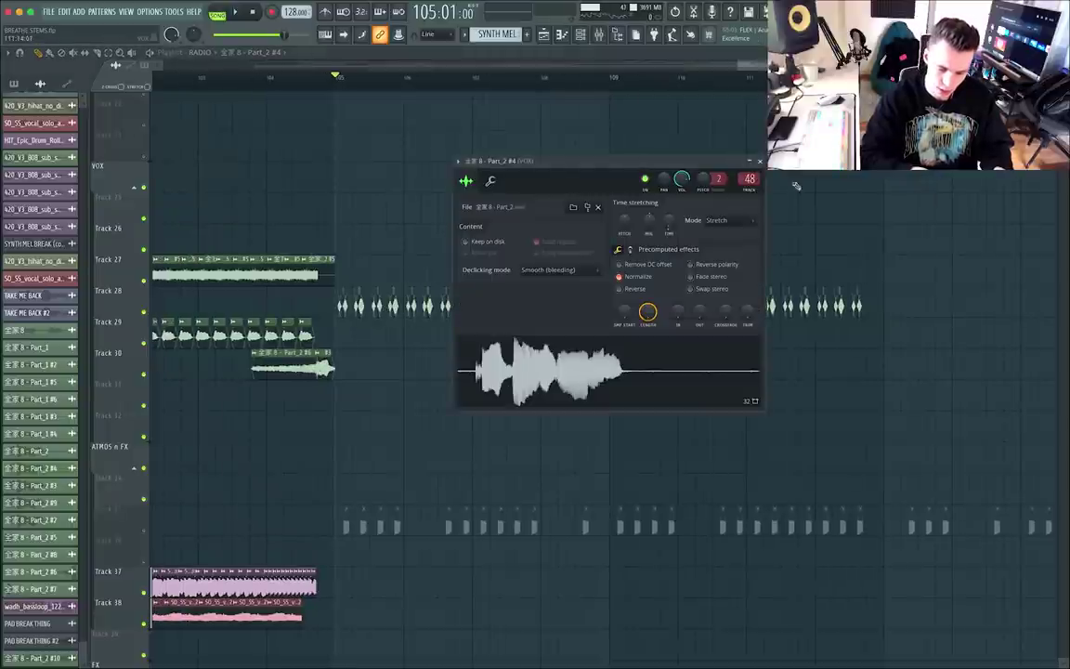
Check the channel settings of the Part_2 #4 vocal chop on Track 28 once more and close them.
key(F9)
key(F12)
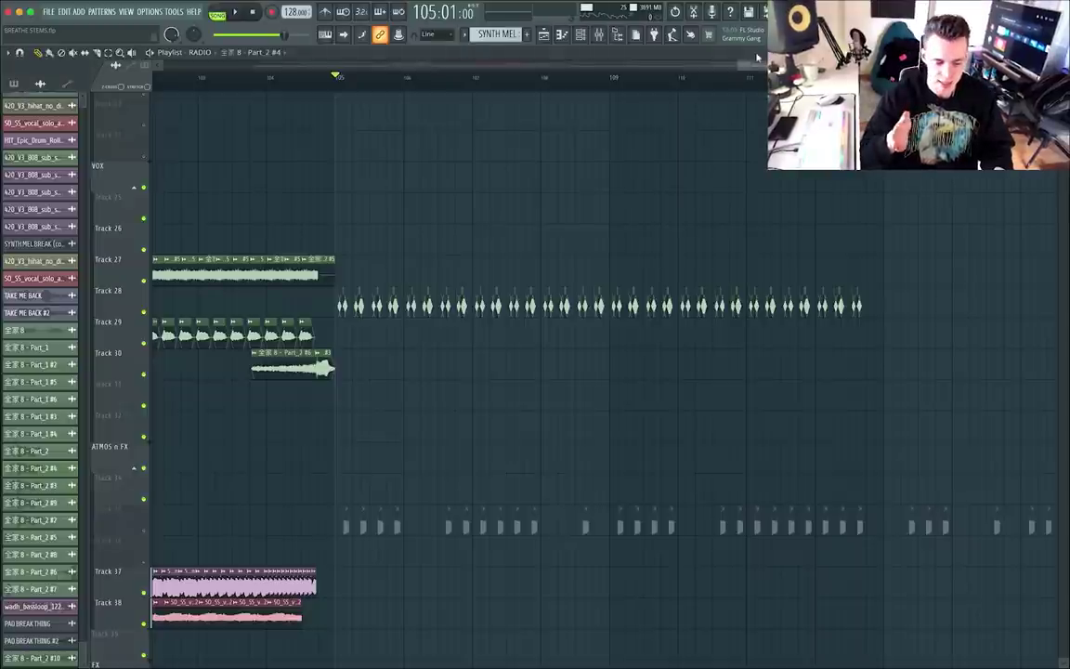
scroll(337, 401, up, 4)
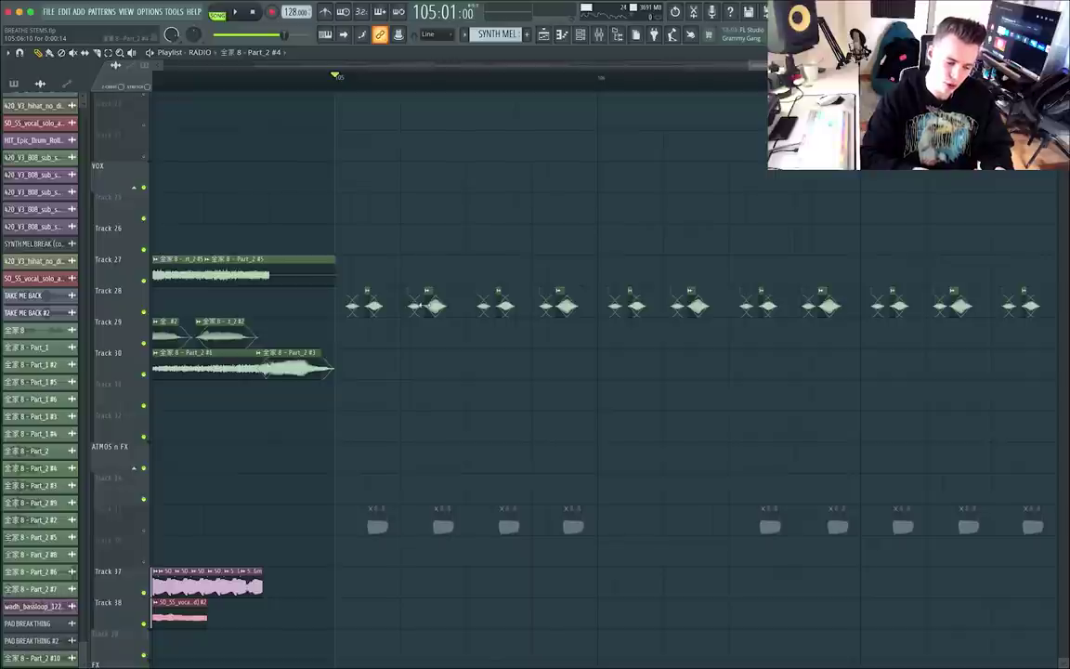
double_click(421, 305)
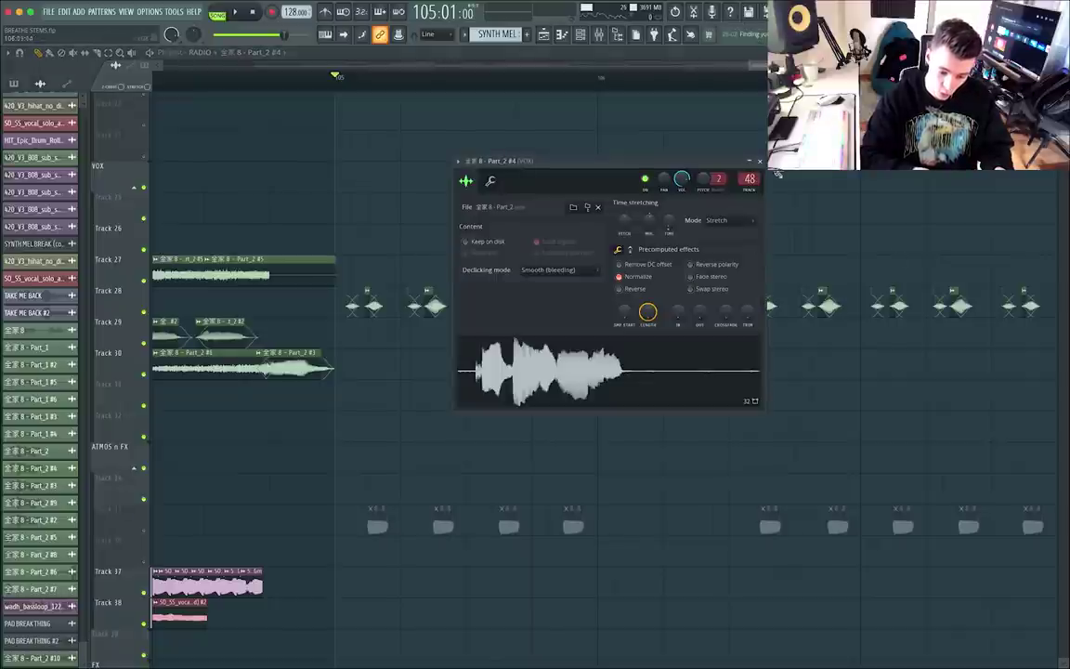
click(759, 161)
Unmute the synth and bass tracks and play the drop from bar 105 with the sub and vocal chops.
scroll(557, 358, up, 10)
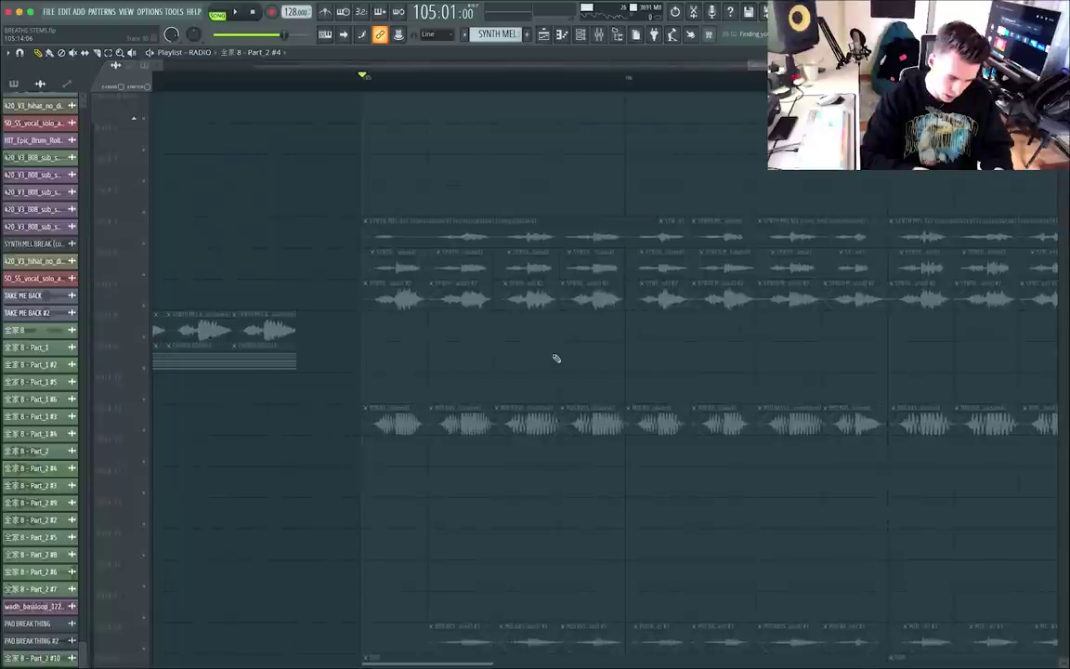
right_click(146, 123)
scroll(406, 291, down, 12)
scroll(406, 292, up, 6)
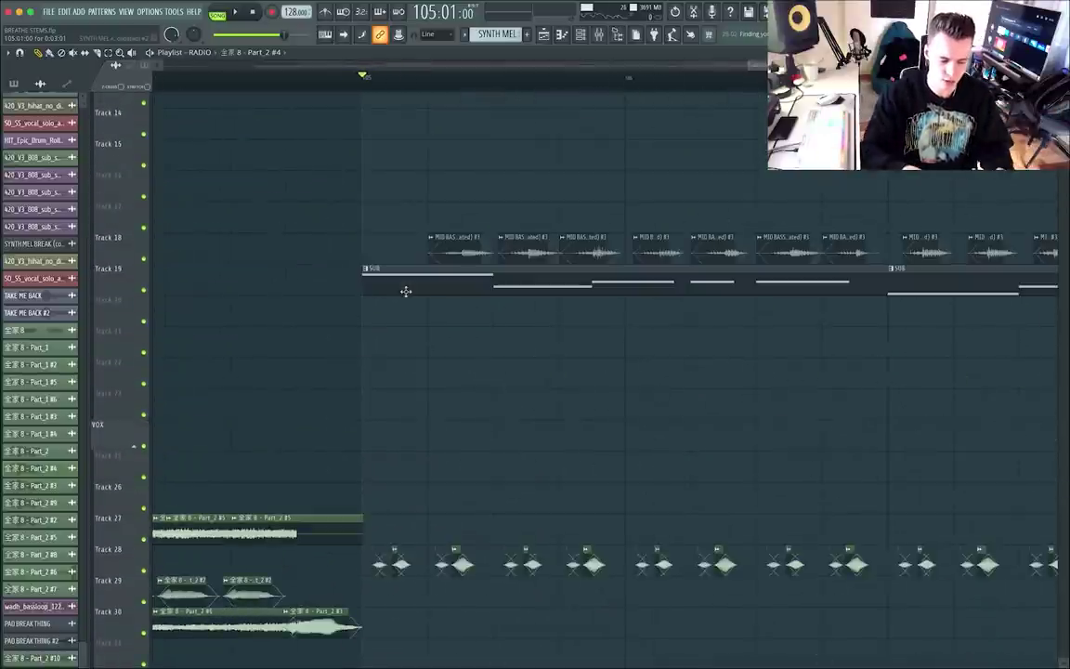
key(space)
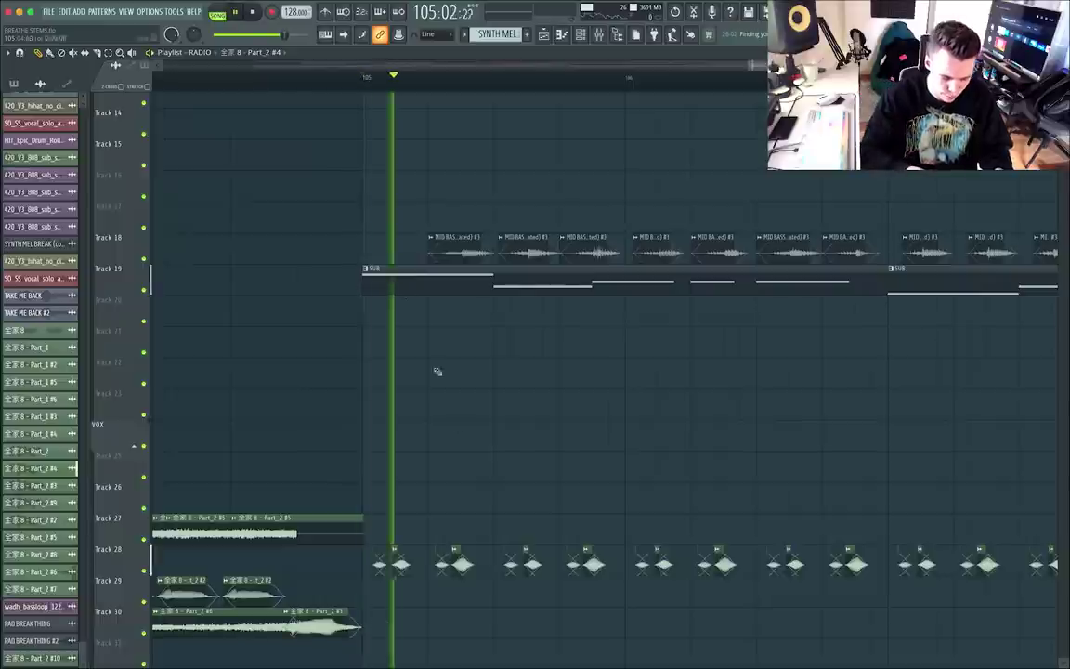
scroll(456, 423, down, 6)
scroll(456, 423, down, 5)
key(space)
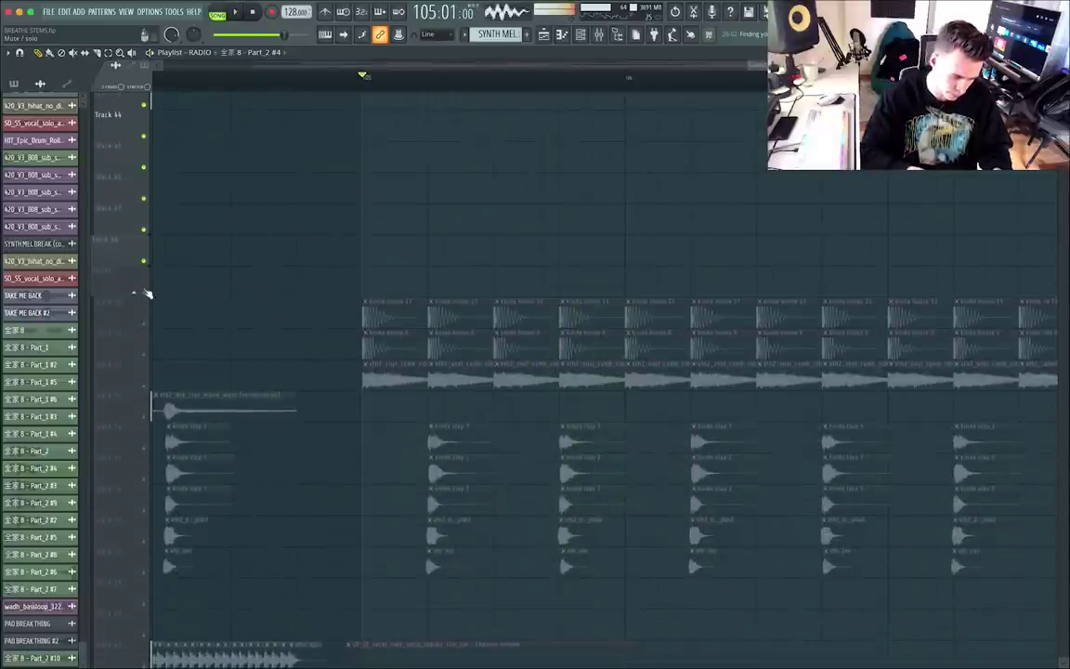
Unmute the drum tracks and the Track 35 clips and play the full drop from bar 105.
key(space)
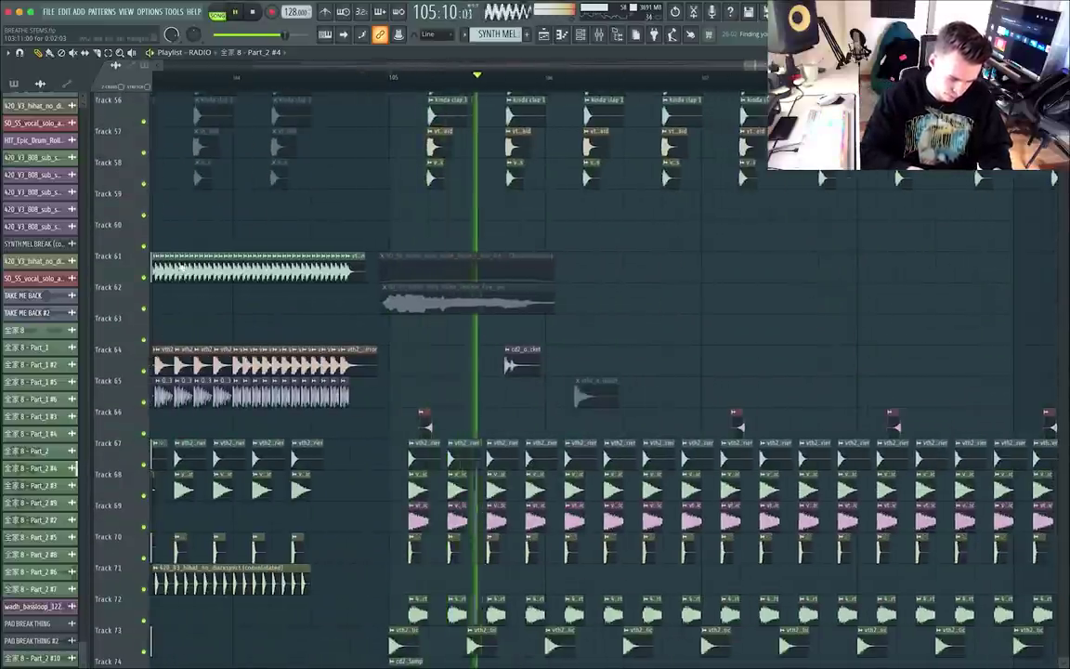
scroll(413, 376, up, 5)
scroll(414, 379, up, 6)
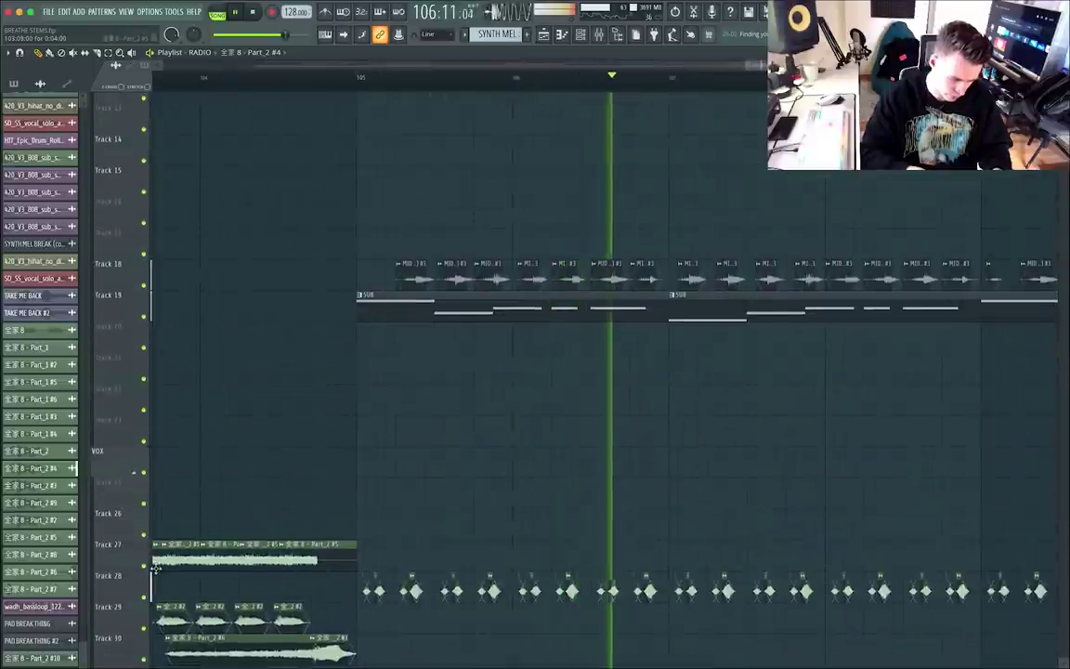
ctrl+scroll(454, 513, down, 3)
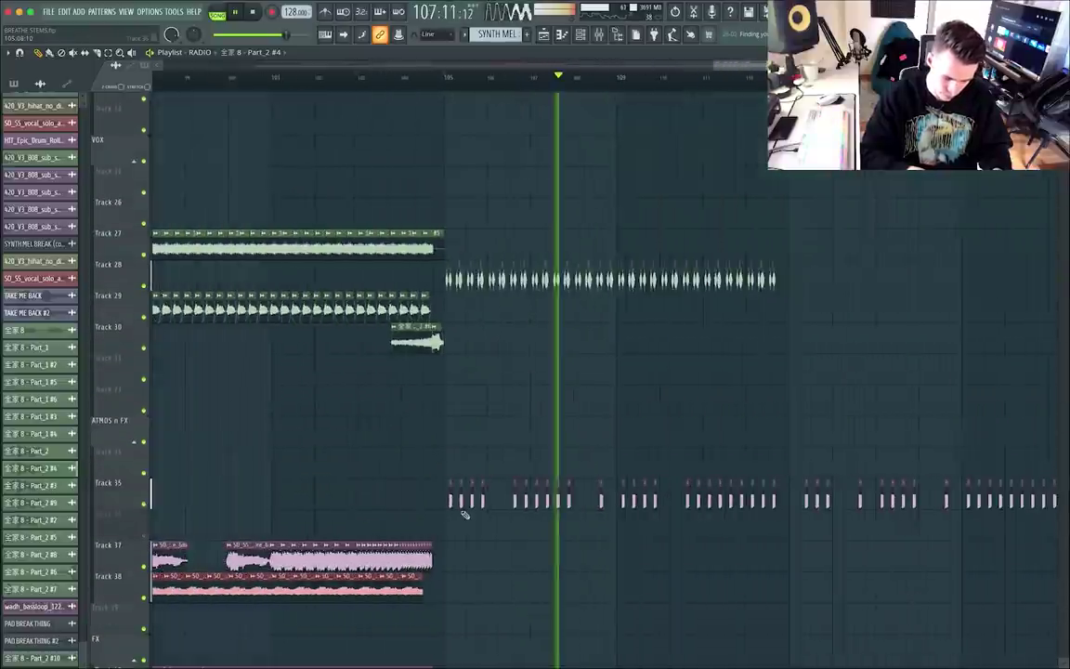
Follow the drop's drum, percussion and filter automation tracks through the change around bar 113 during playback, and stop.
scroll(464, 513, down, 20)
scroll(464, 515, up, 12)
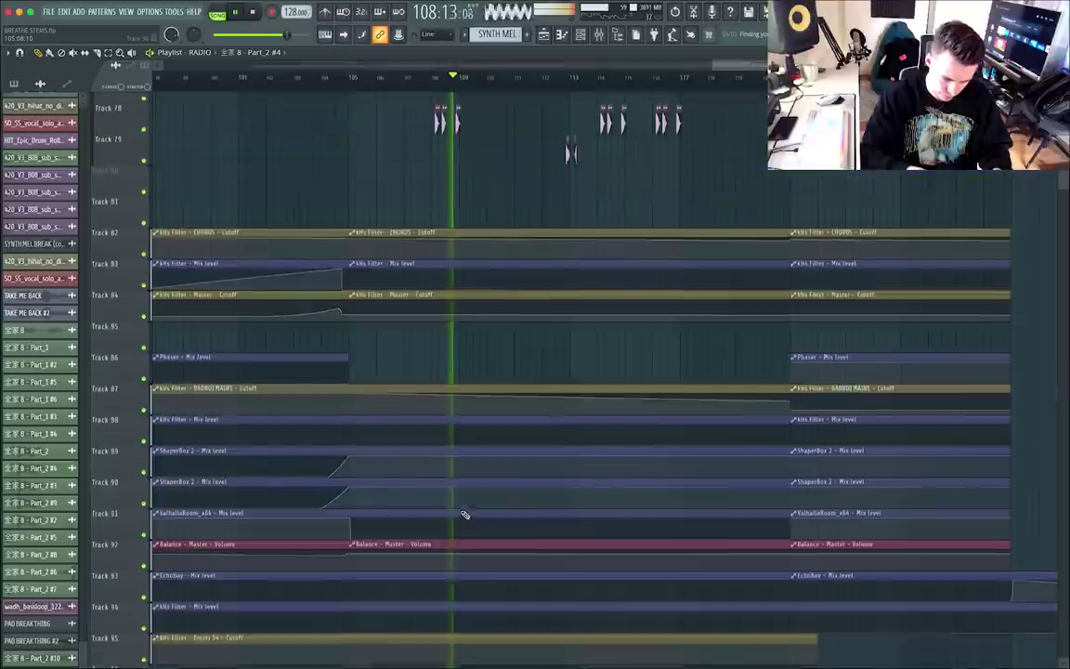
scroll(465, 515, up, 4)
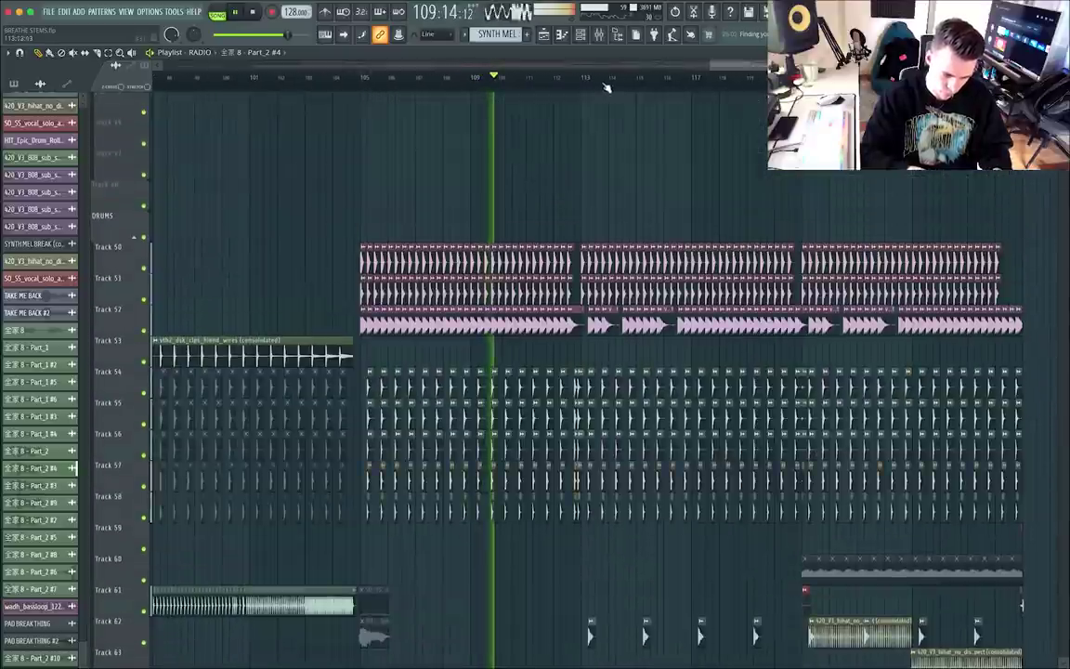
ctrl+scroll(555, 80, up, 5)
scroll(686, 487, down, 2)
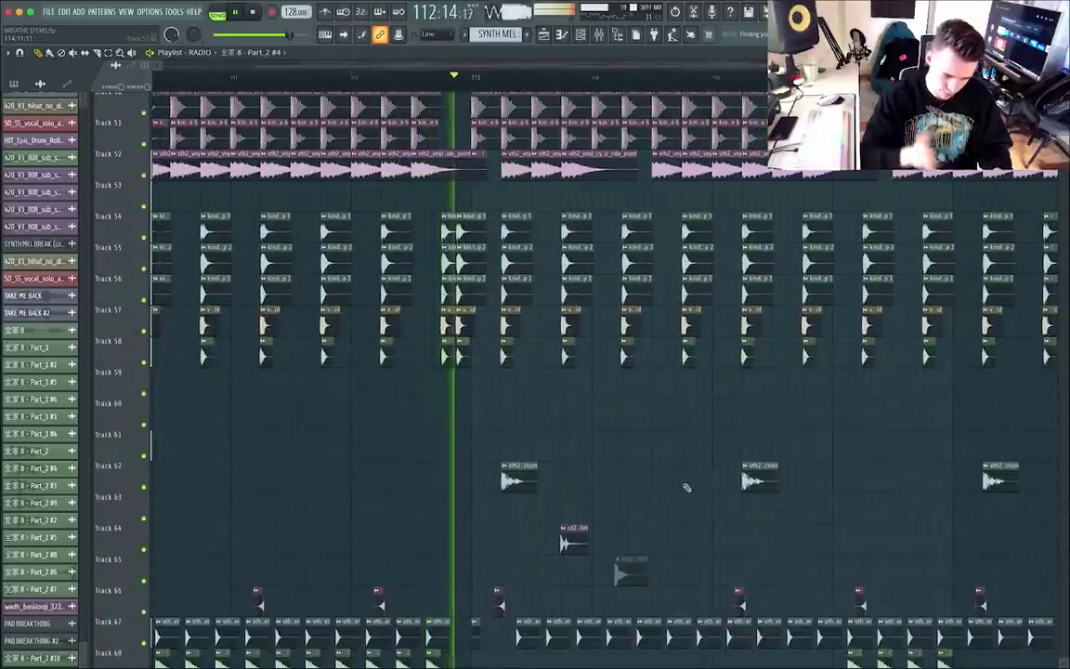
scroll(657, 504, down, 5)
ctrl+scroll(480, 530, down, 5)
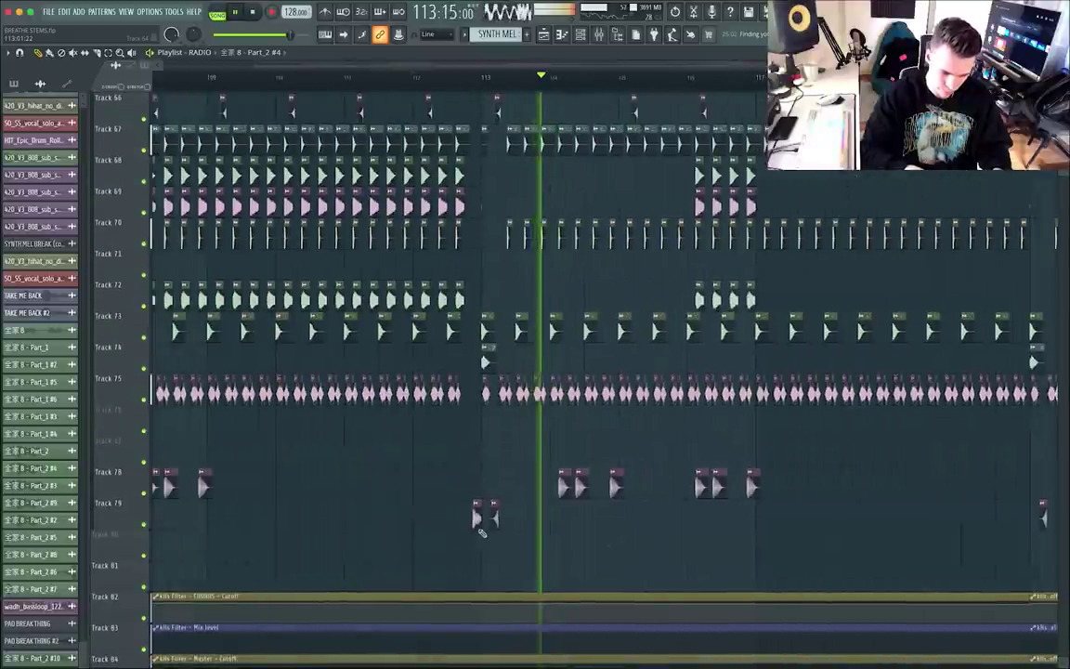
scroll(480, 530, up, 3)
key(space)
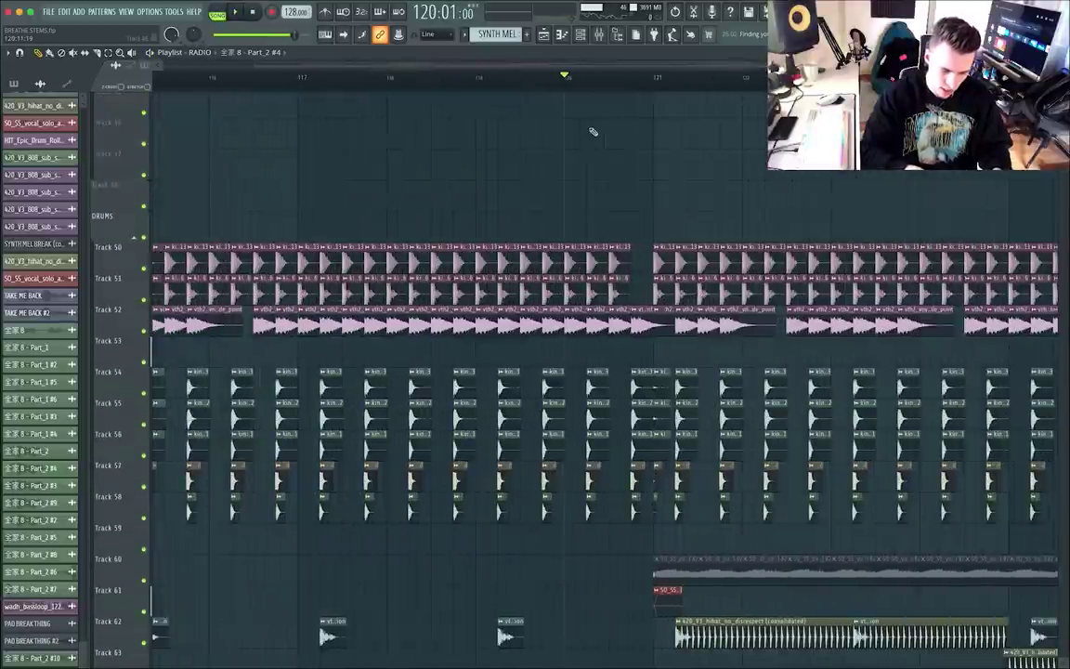
Play the drop from bar 120 and examine the claps, hi-hats, panning automation, female adlib and cymbal riser.
scroll(592, 132, down, 3)
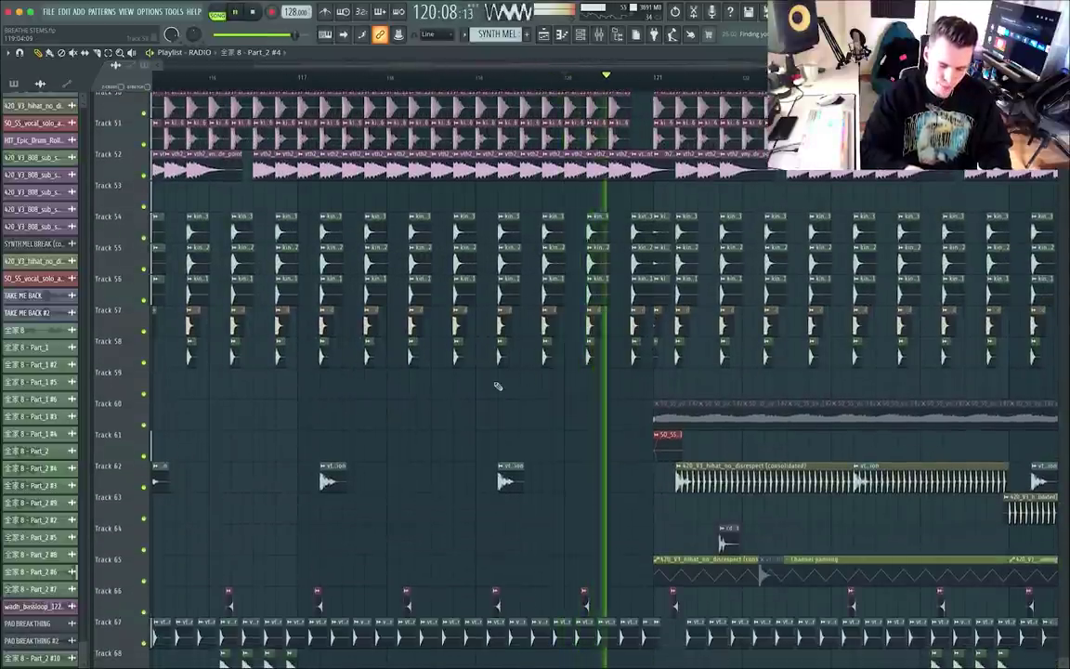
scroll(496, 385, down, 8)
scroll(630, 403, down, 5)
scroll(627, 405, up, 5)
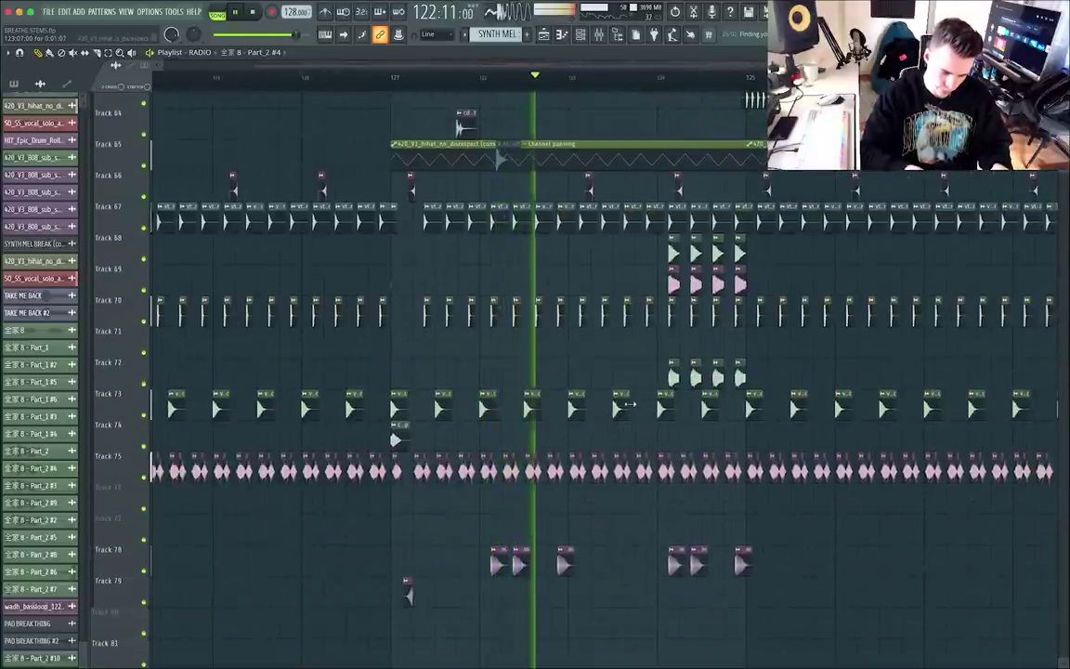
scroll(627, 405, up, 8)
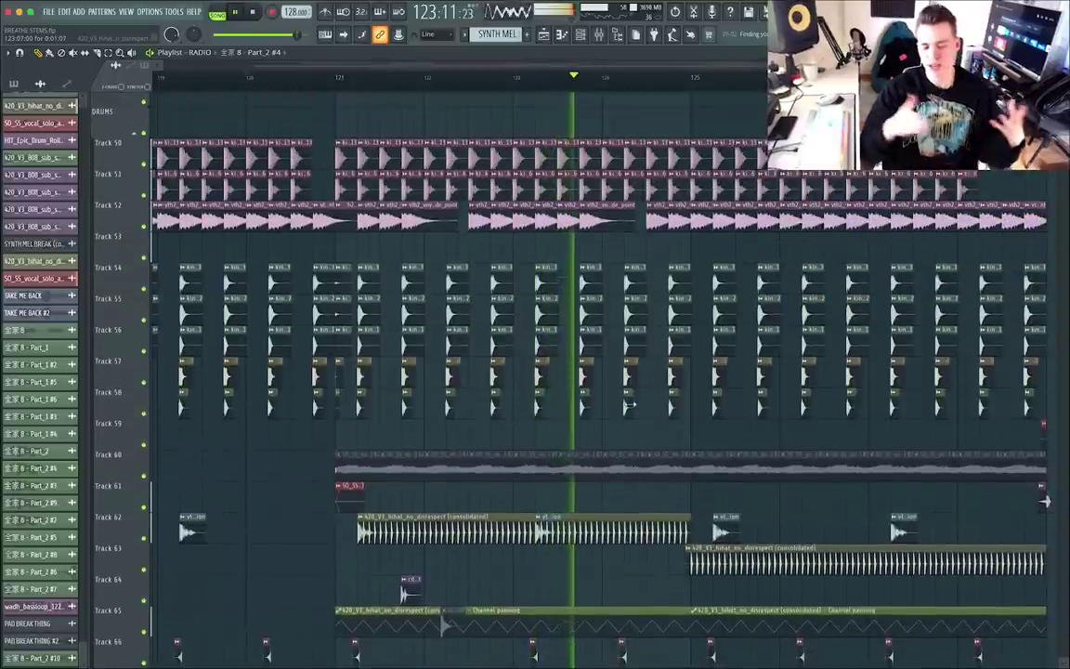
scroll(629, 404, up, 8)
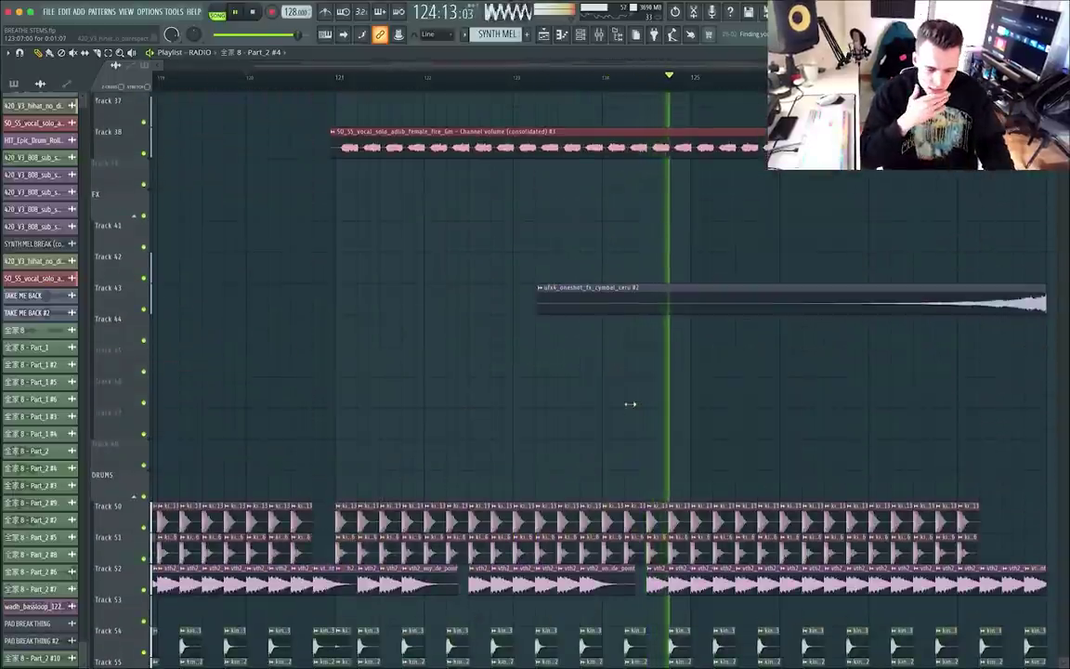
key(space)
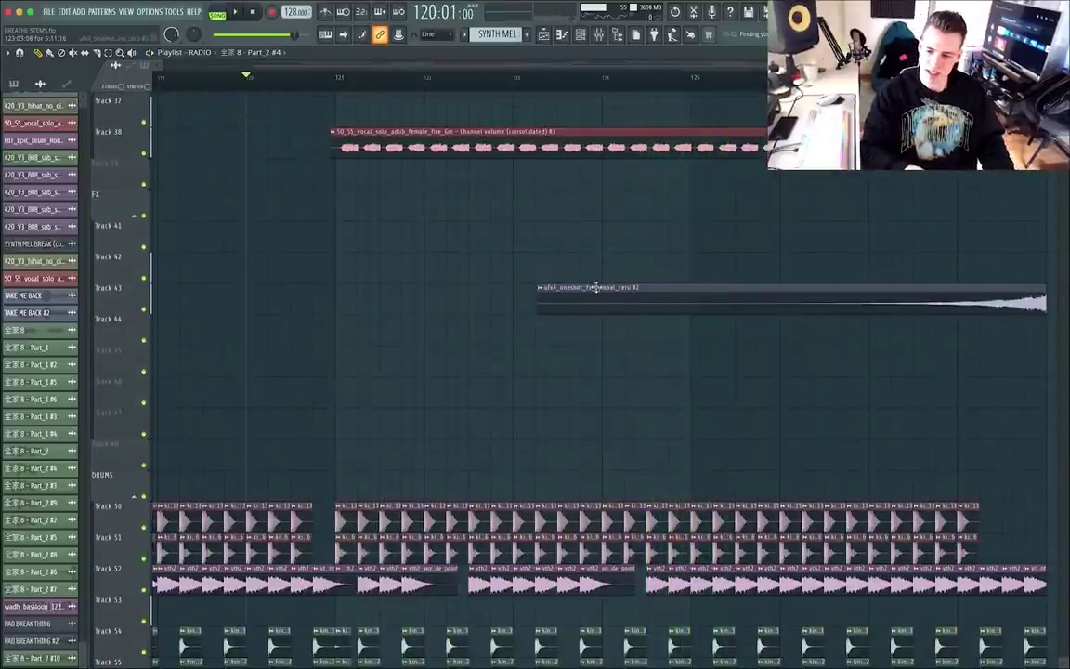
Play the drop's final section from bar 125, examining its synth, bass, vocal, FX and drum tracks.
scroll(596, 287, down, 4)
scroll(596, 287, up, 6)
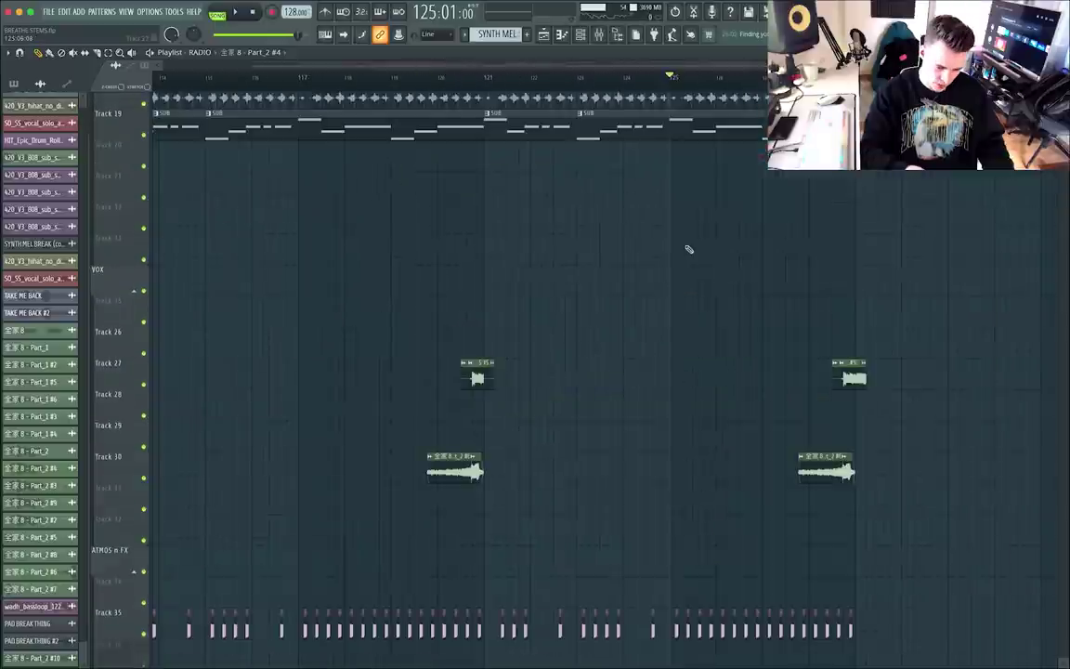
key(space)
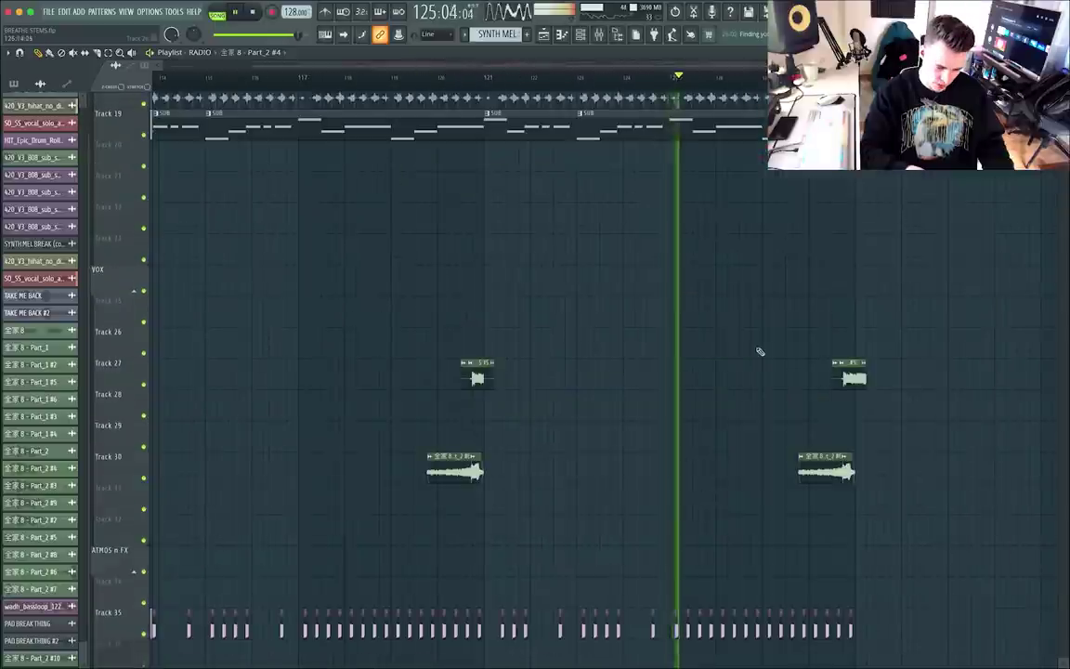
scroll(759, 350, up, 8)
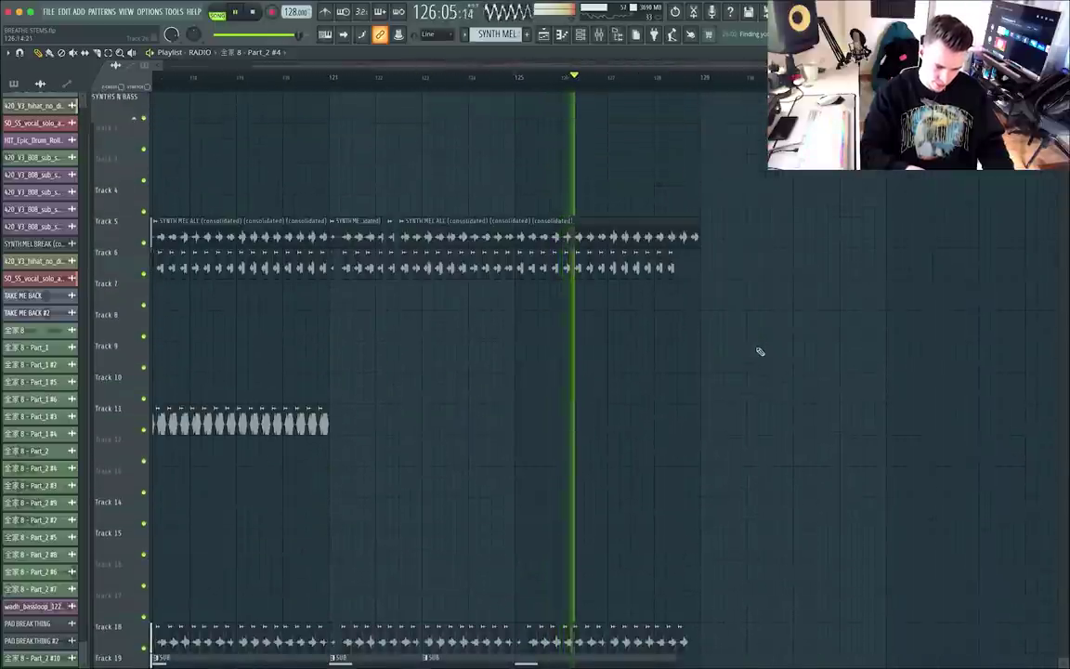
scroll(758, 350, down, 10)
scroll(758, 350, down, 8)
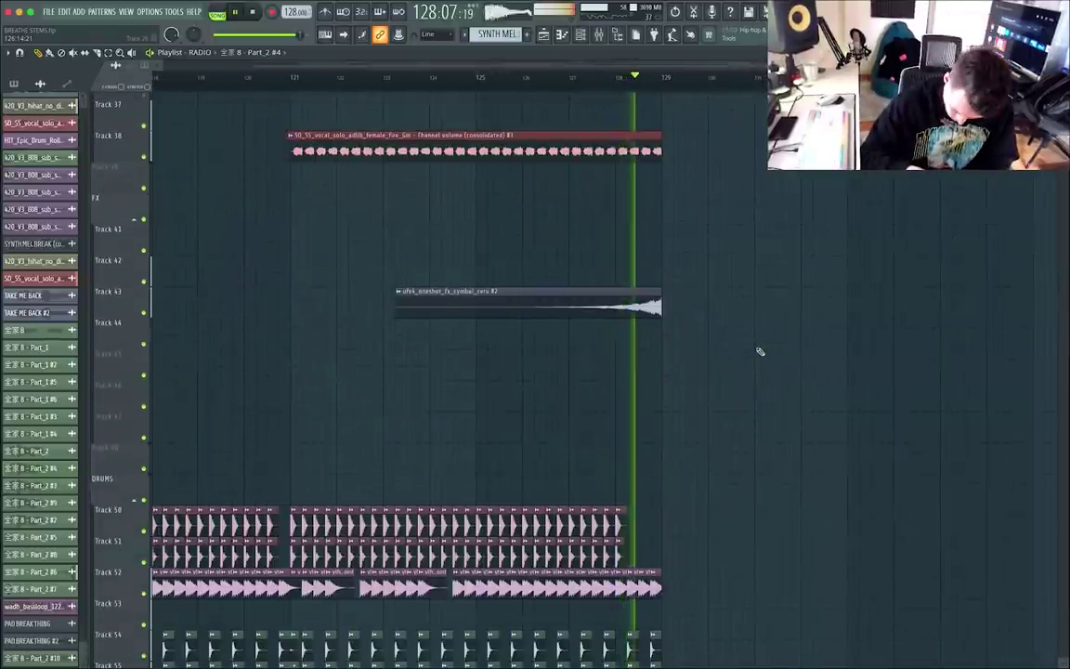
scroll(687, 371, down, 1)
scroll(687, 371, down, 6)
Stop playback and look over the whole arrangement, from the synths and vocals to the FX, drums and automation tracks.
scroll(687, 371, up, 15)
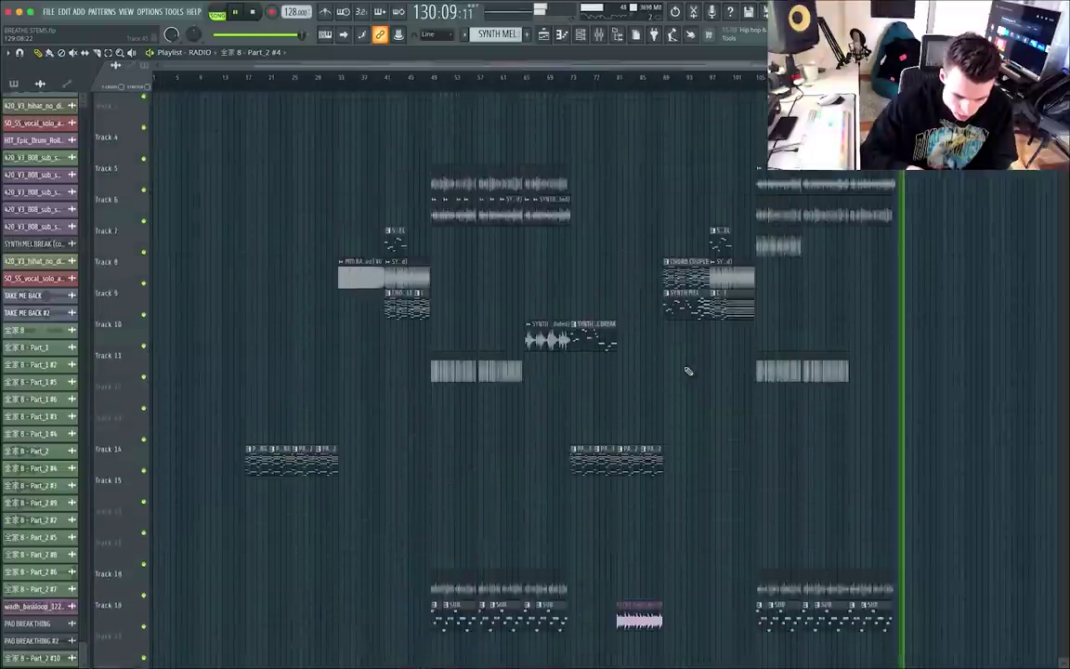
scroll(687, 371, down, 3)
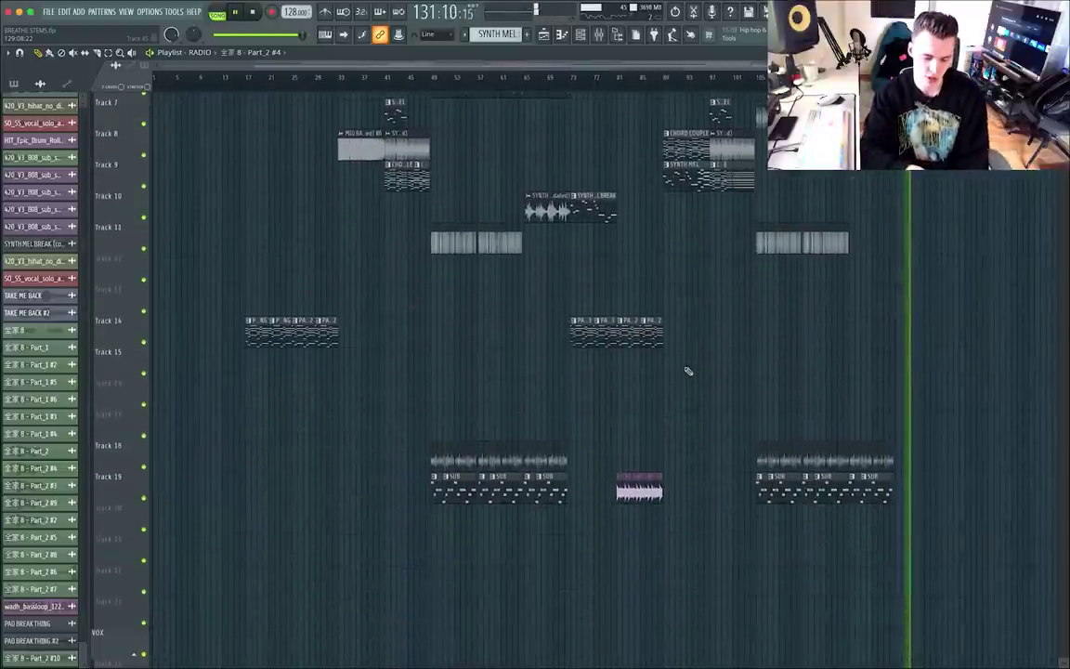
scroll(687, 371, up, 6)
key(space)
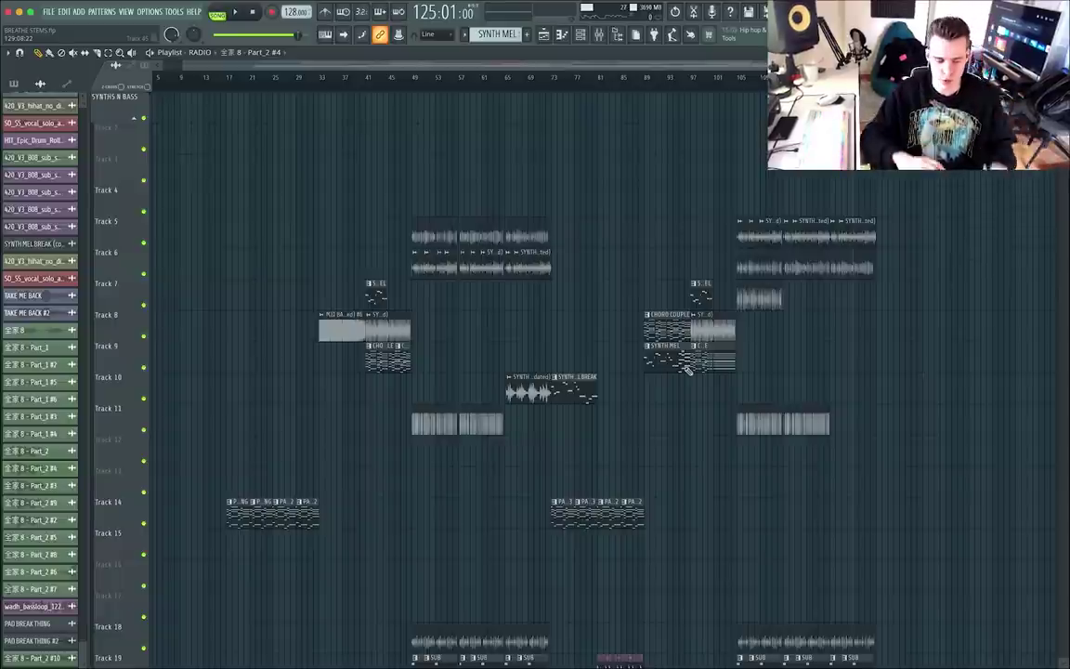
scroll(698, 271, left, 1)
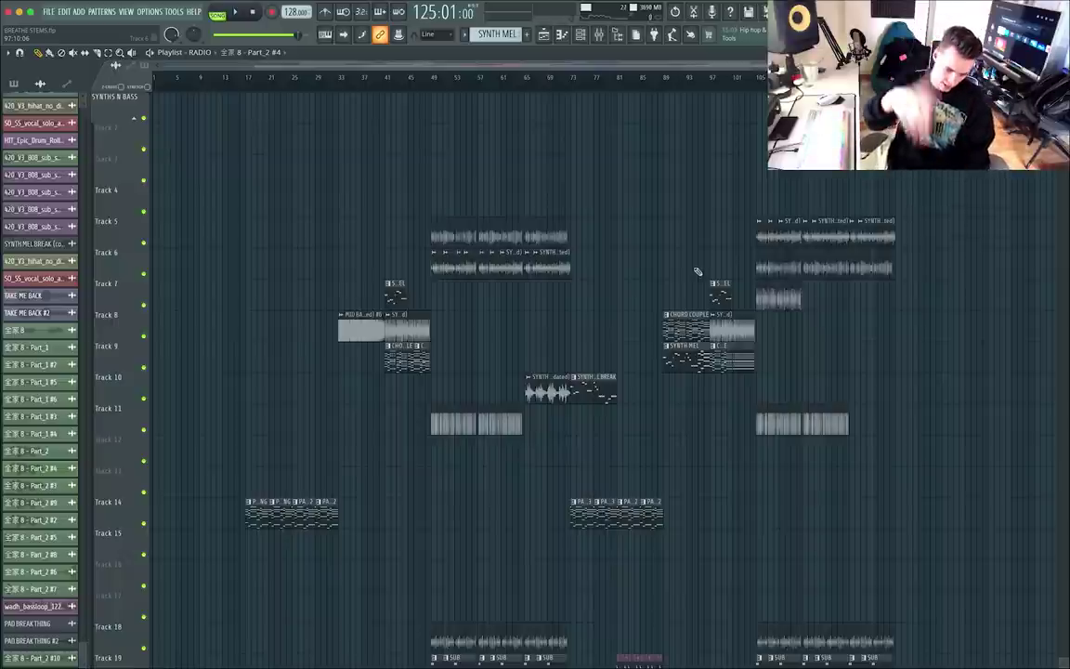
scroll(698, 271, down, 10)
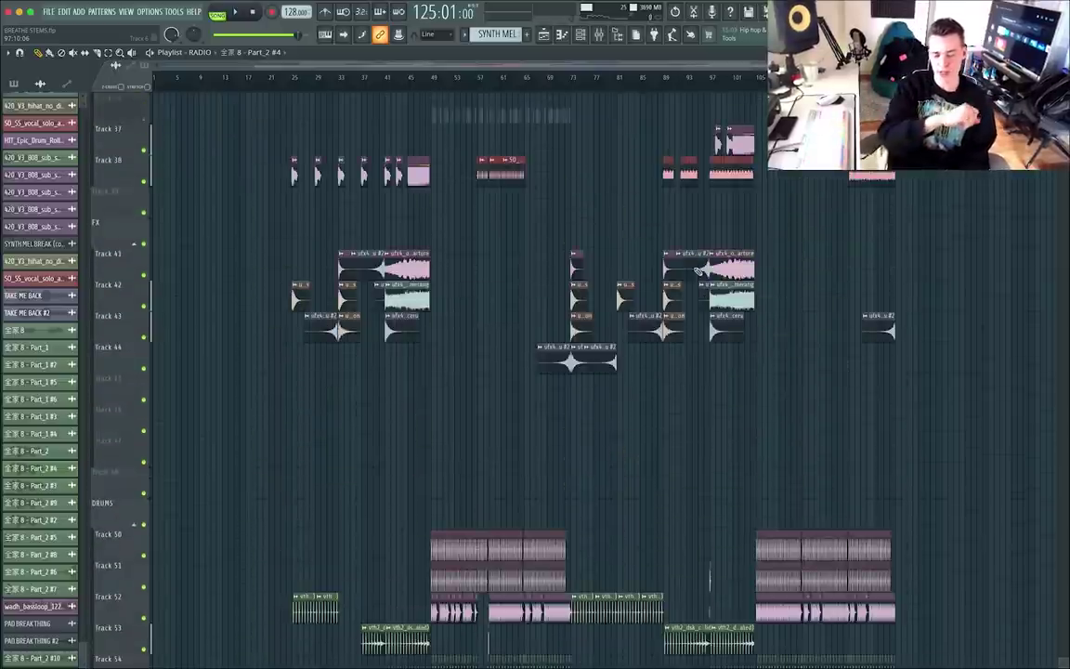
scroll(697, 271, up, 6)
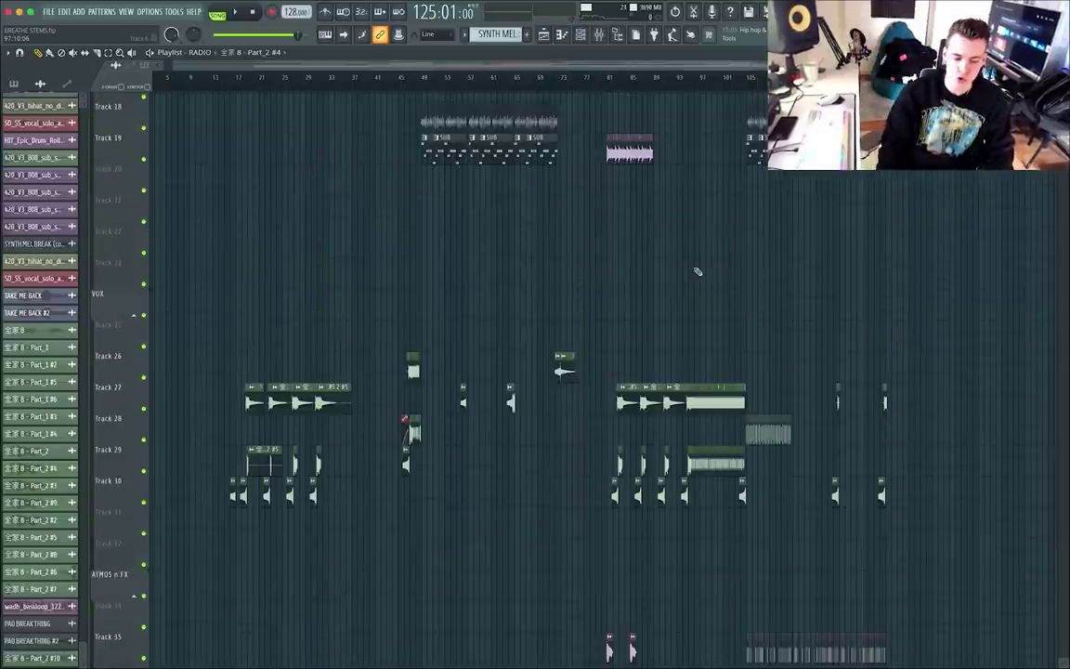
scroll(697, 271, down, 3)
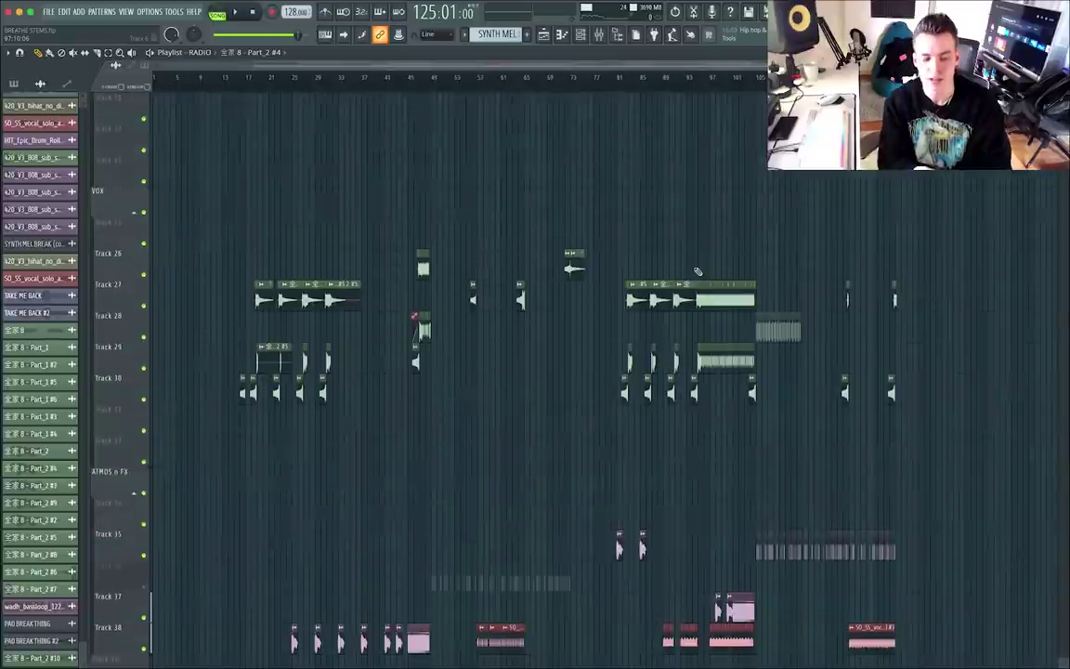
scroll(697, 272, down, 14)
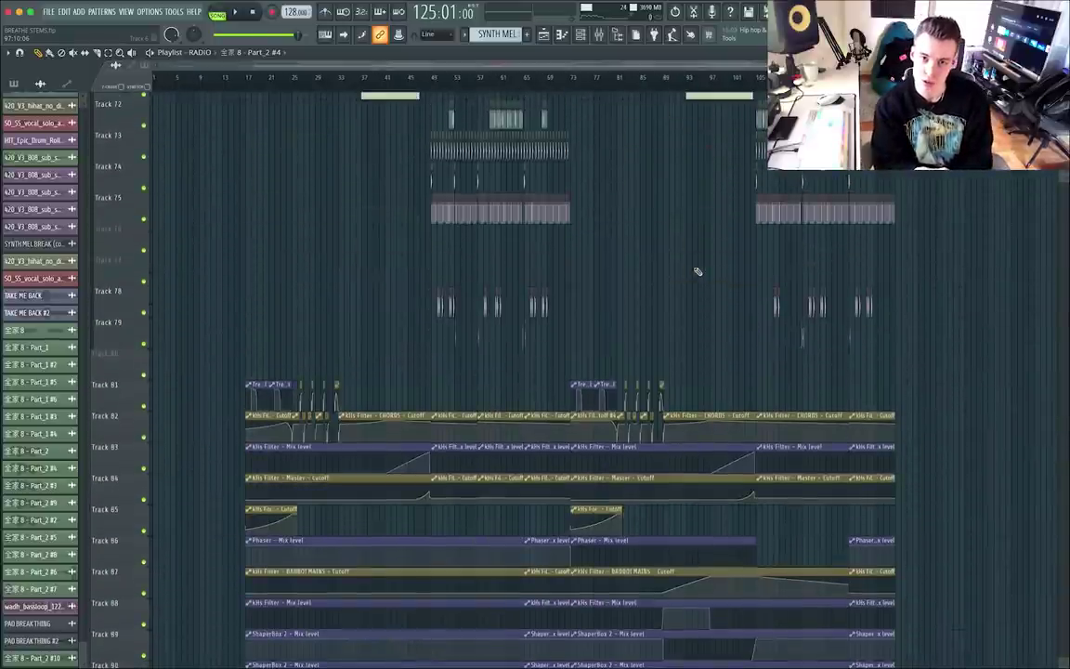